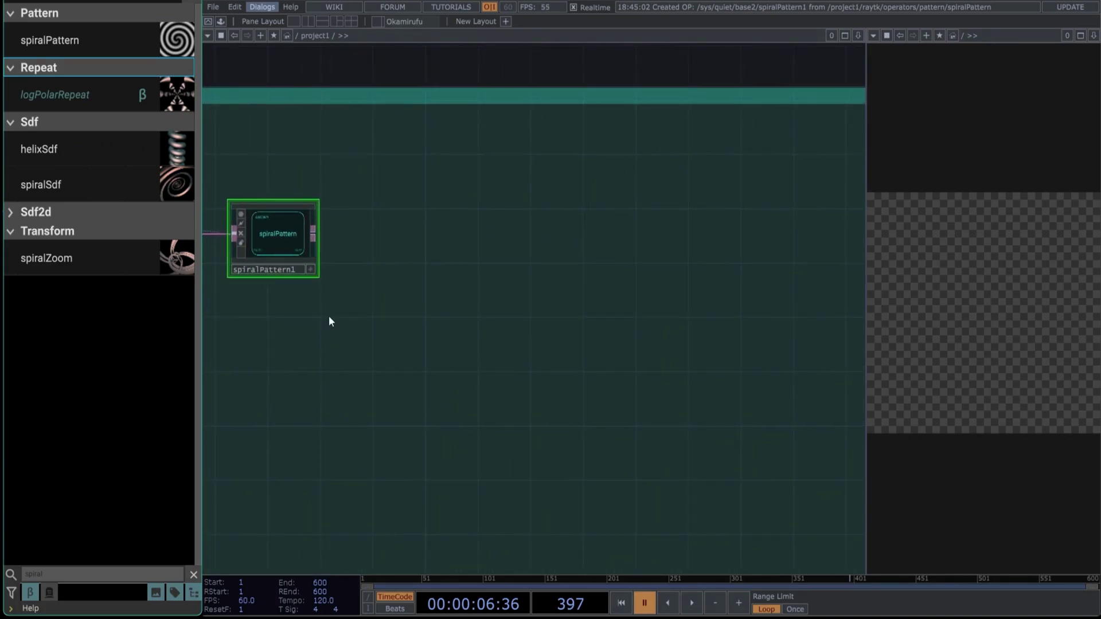
Find the projectPlane operator, place it after spiralPattern1, and connect spiralPattern1 into it.
{"action": "left_click", "coordinate": [138, 574]}
{"action": "key", "text": "BackSpace"}
{"action": "type", "text": "projec"}
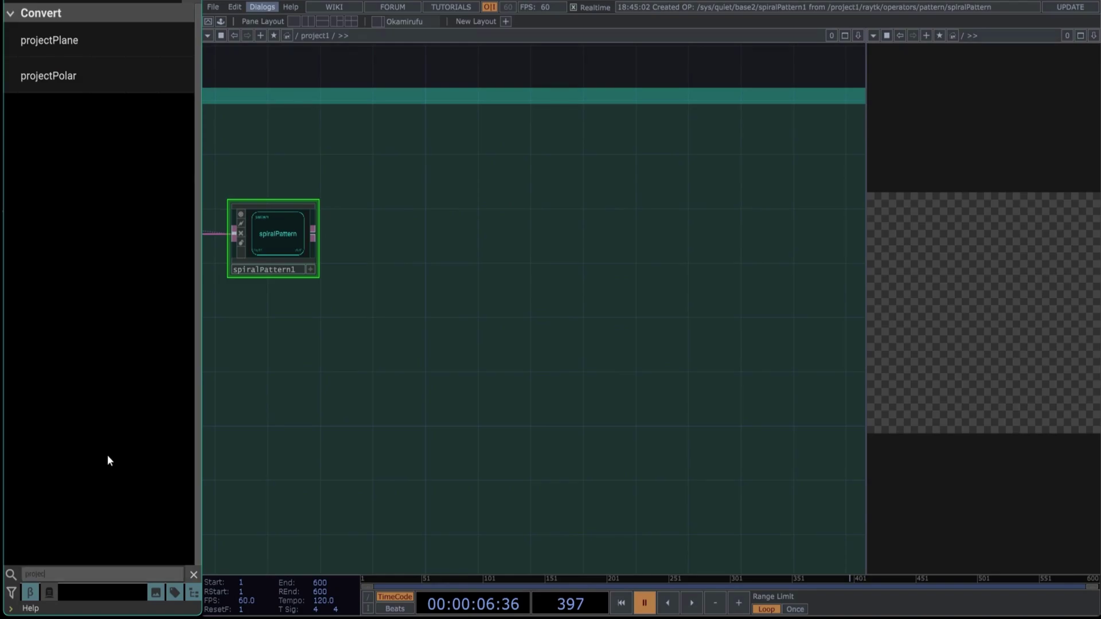
{"action": "left_click", "coordinate": [124, 38]}
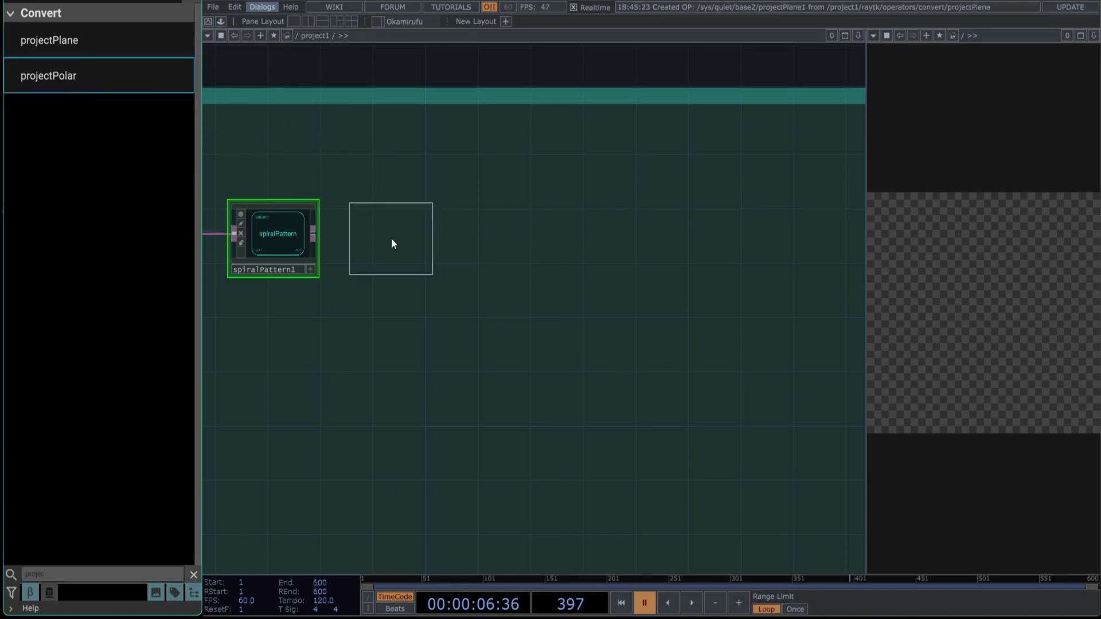
{"action": "left_click", "coordinate": [391, 239]}
{"action": "left_click", "coordinate": [348, 234]}
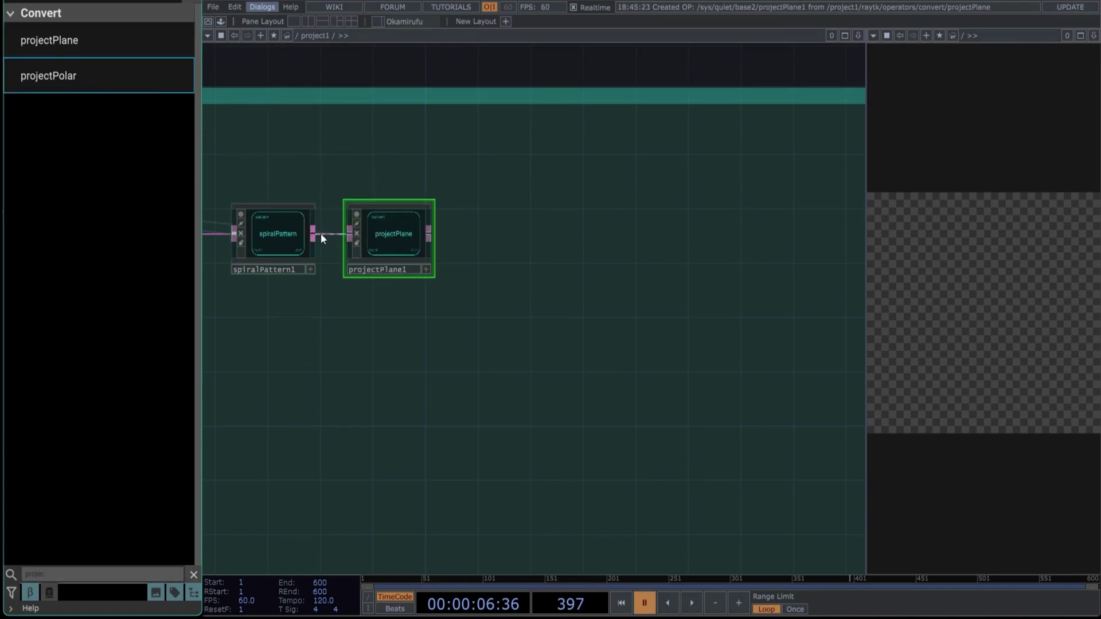
Find the rescaleFloatField operator, place it after projectPlane1, and connect projectPlane1 into it.
{"action": "left_click", "coordinate": [150, 574]}
{"action": "key", "text": "BackSpace"}
{"action": "type", "text": "rescal"}
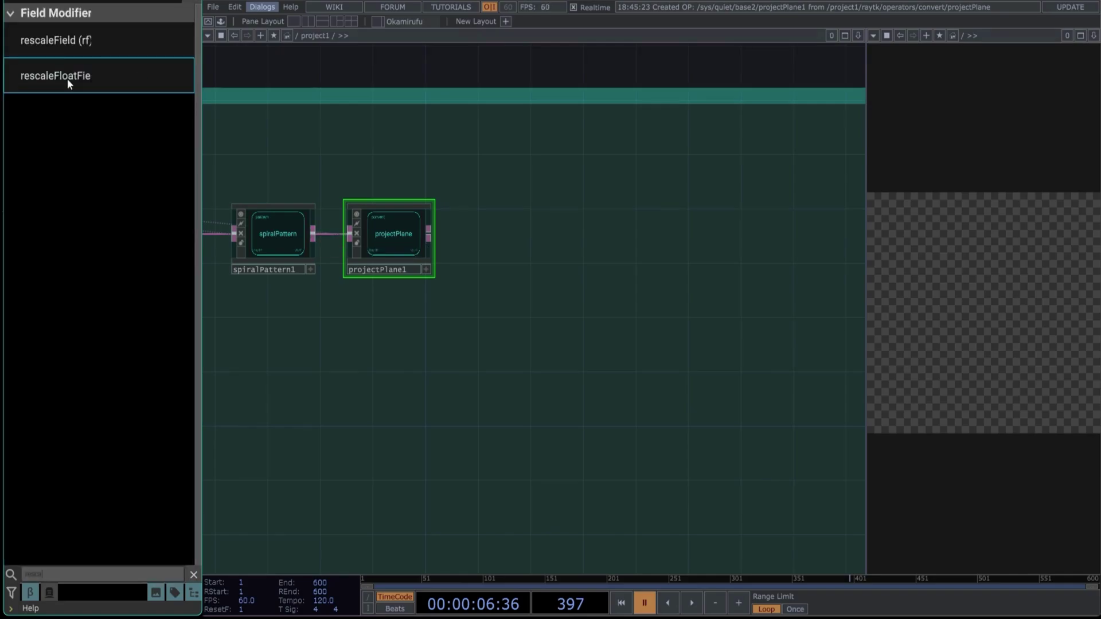
{"action": "mouse_move", "coordinate": [198, 89]}
{"action": "left_mouse_down"}
{"action": "mouse_move", "coordinate": [229, 89]}
{"action": "mouse_move", "coordinate": [219, 89]}
{"action": "left_mouse_up"}
{"action": "left_click", "coordinate": [94, 76]}
{"action": "left_click", "coordinate": [504, 236]}
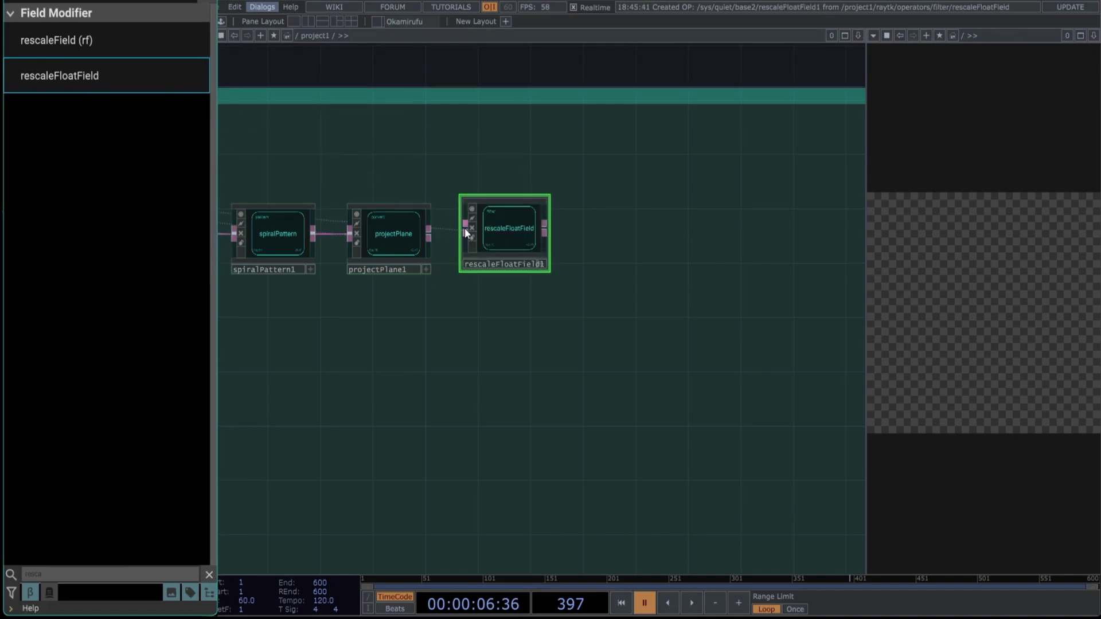
Find the combineFields operator and place it in the empty area beyond and slightly below rescaleFloatField1.
{"action": "scroll", "coordinate": [577, 359], "scroll_direction": "down", "scroll_amount": 3}
{"action": "left_click_drag", "start_coordinate": [580, 370], "coordinate": [524, 273]}
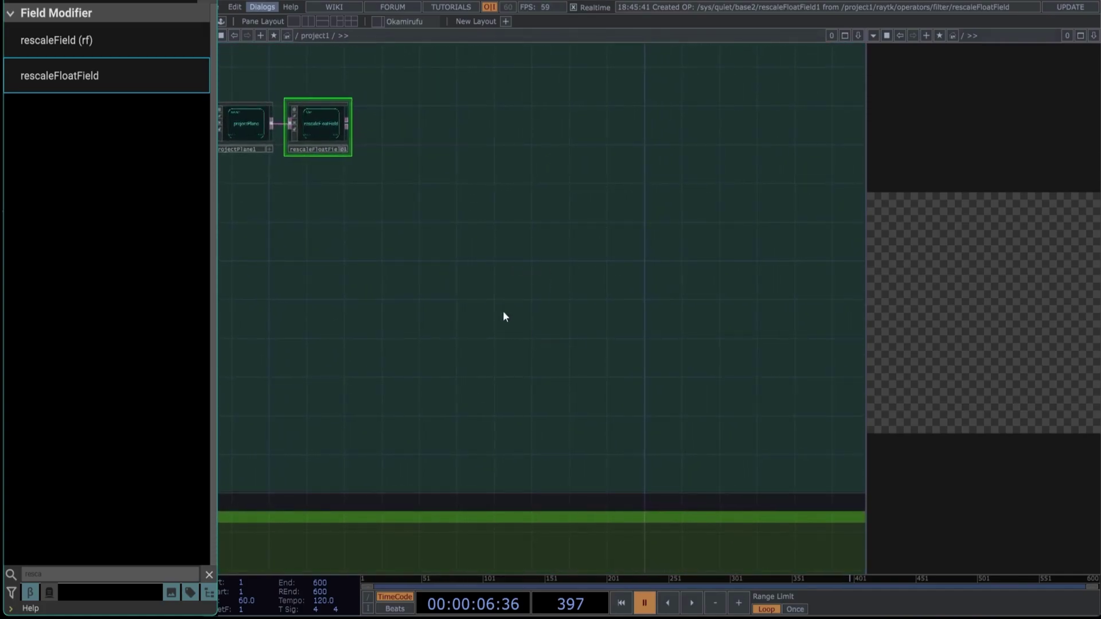
{"action": "left_click", "coordinate": [208, 575]}
{"action": "left_click", "coordinate": [164, 574]}
{"action": "type", "text": "combi"}
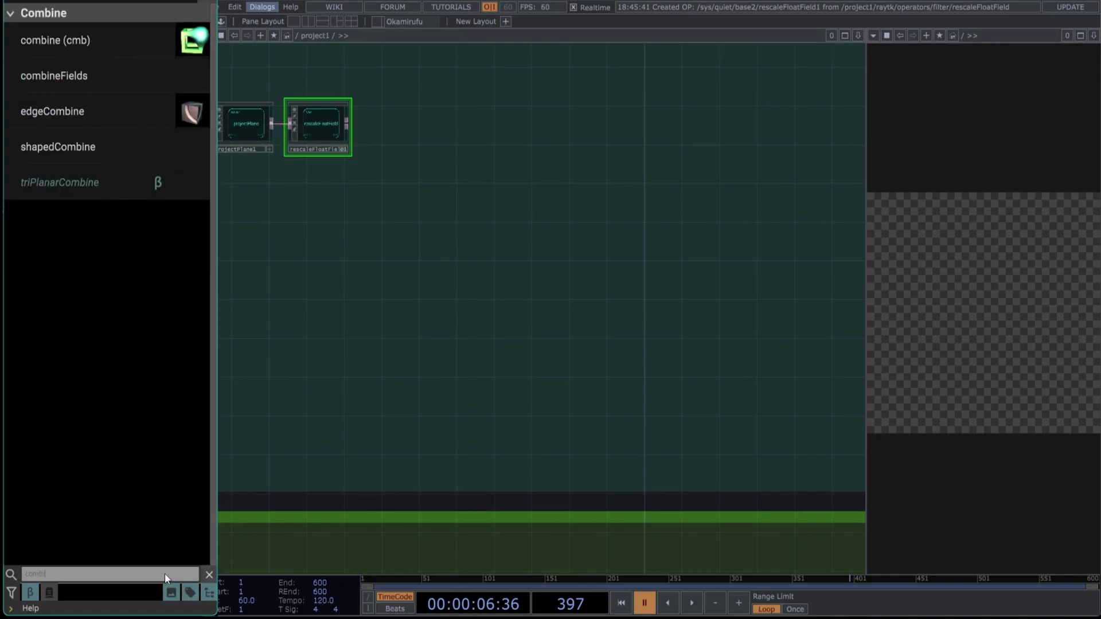
{"action": "left_click", "coordinate": [86, 75]}
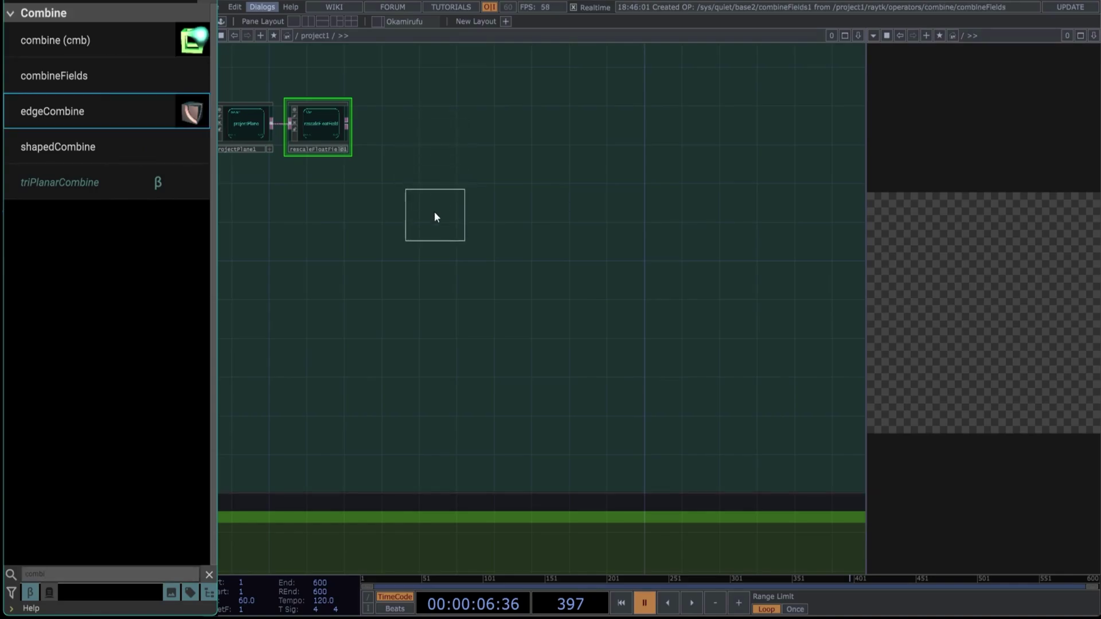
{"action": "left_click", "coordinate": [440, 207]}
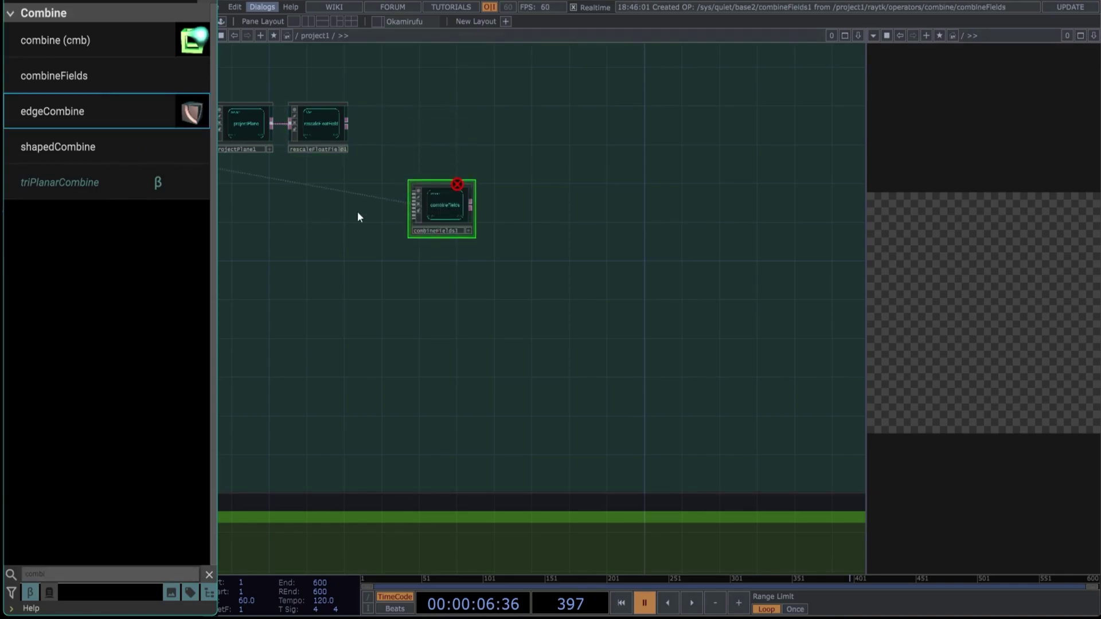
Place a waveField operator below rescaleFloatField1 and duplicate it so two waveFields are stacked there.
{"action": "left_click", "coordinate": [208, 574]}
{"action": "left_click", "coordinate": [142, 576]}
{"action": "type", "text": "wavef"}
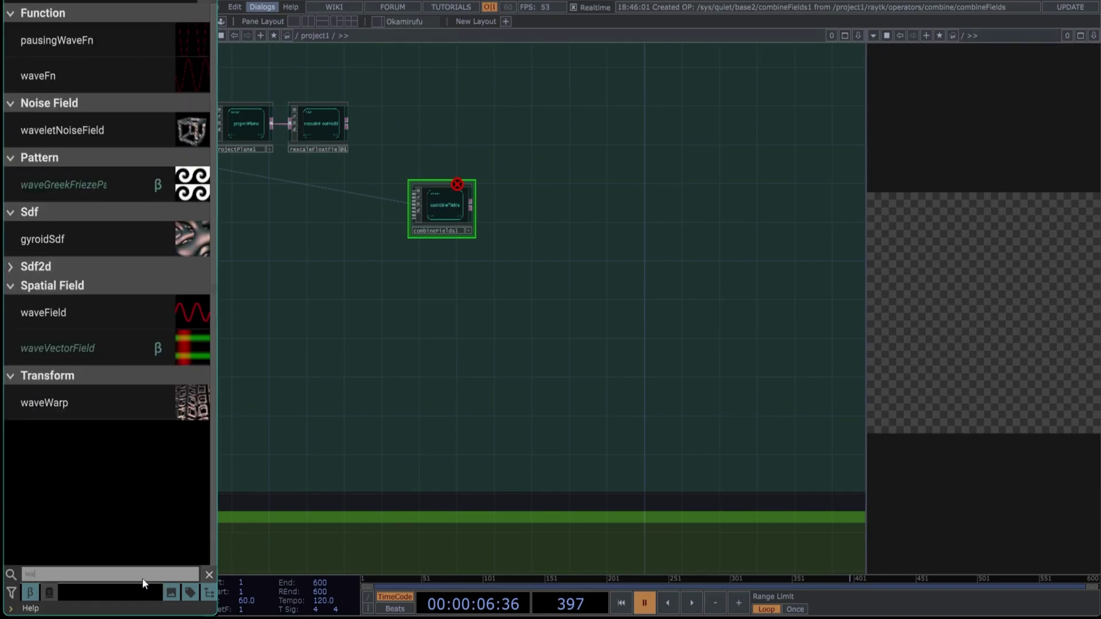
{"action": "left_click", "coordinate": [114, 131]}
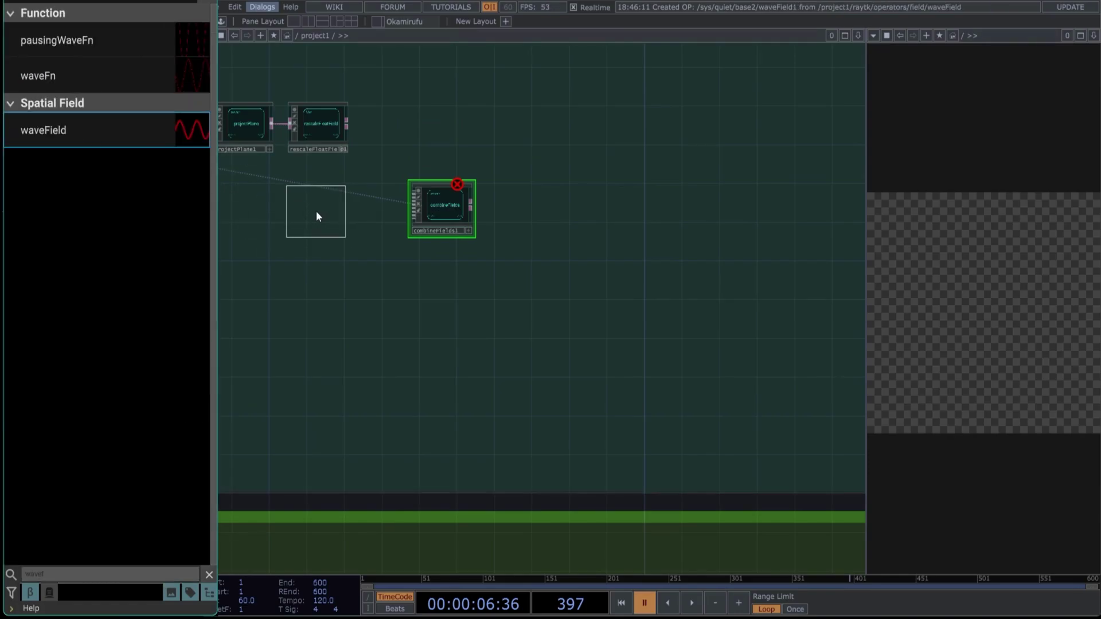
{"action": "left_click", "coordinate": [319, 216]}
{"action": "key", "text": "ctrl+c"}
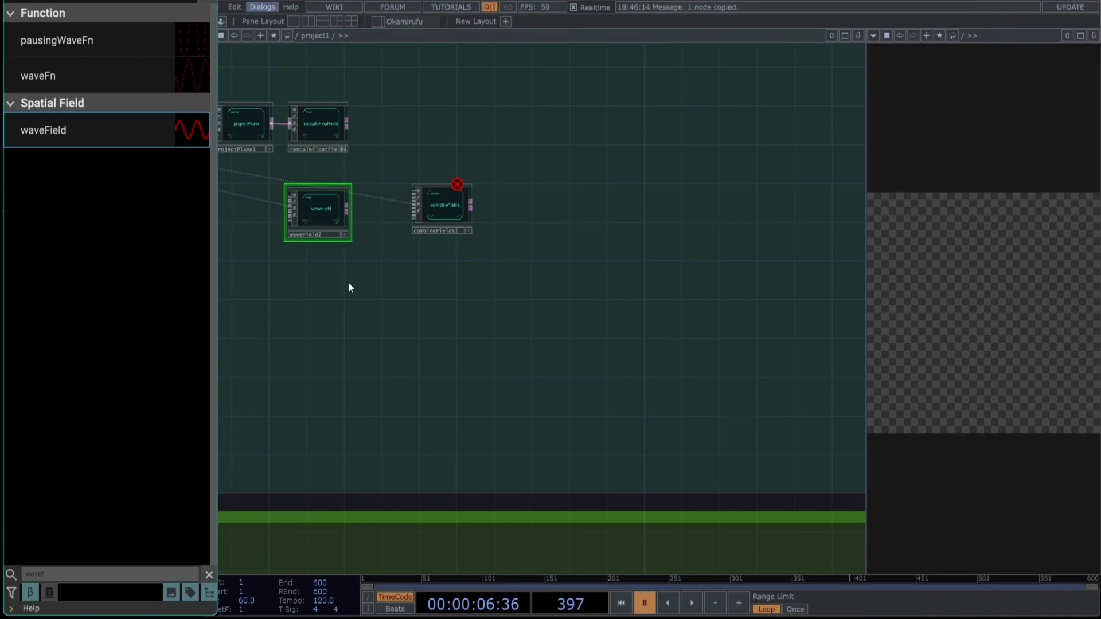
{"action": "key", "text": "ctrl+v"}
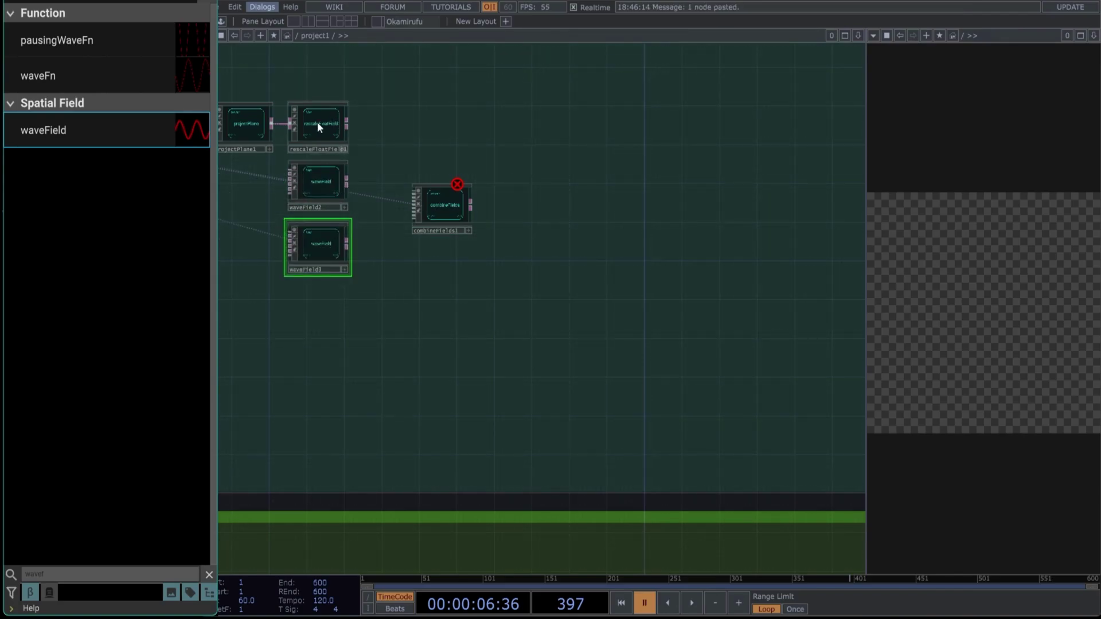
Connect rescaleFloatField1 and the two waveFields, in that order, to the first three inputs of combineFields1.
{"action": "scroll", "coordinate": [334, 140], "scroll_direction": "up", "scroll_amount": 4}
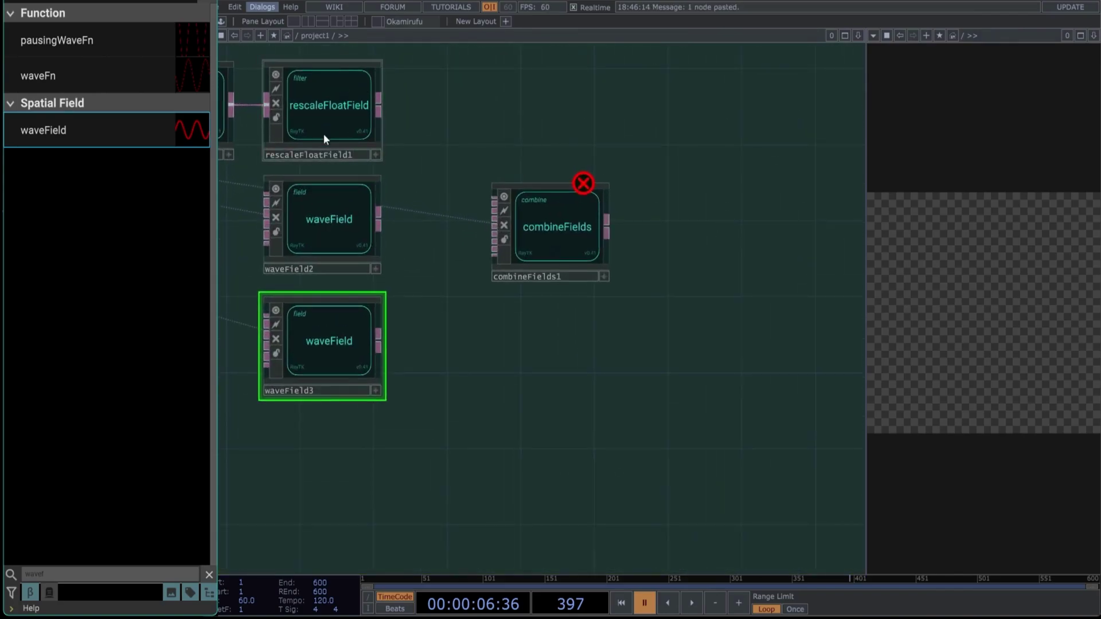
{"action": "left_click_drag", "start_coordinate": [379, 105], "coordinate": [487, 198]}
{"action": "left_click_drag", "start_coordinate": [378, 218], "coordinate": [494, 202]}
{"action": "left_click_drag", "start_coordinate": [380, 325], "coordinate": [483, 214]}
Find the planeSdf operator, place it after combineFields1, and connect combineFields1 to its first input.
{"action": "scroll", "coordinate": [660, 318], "scroll_direction": "down", "scroll_amount": 2}
{"action": "left_click_drag", "start_coordinate": [681, 321], "coordinate": [489, 329]}
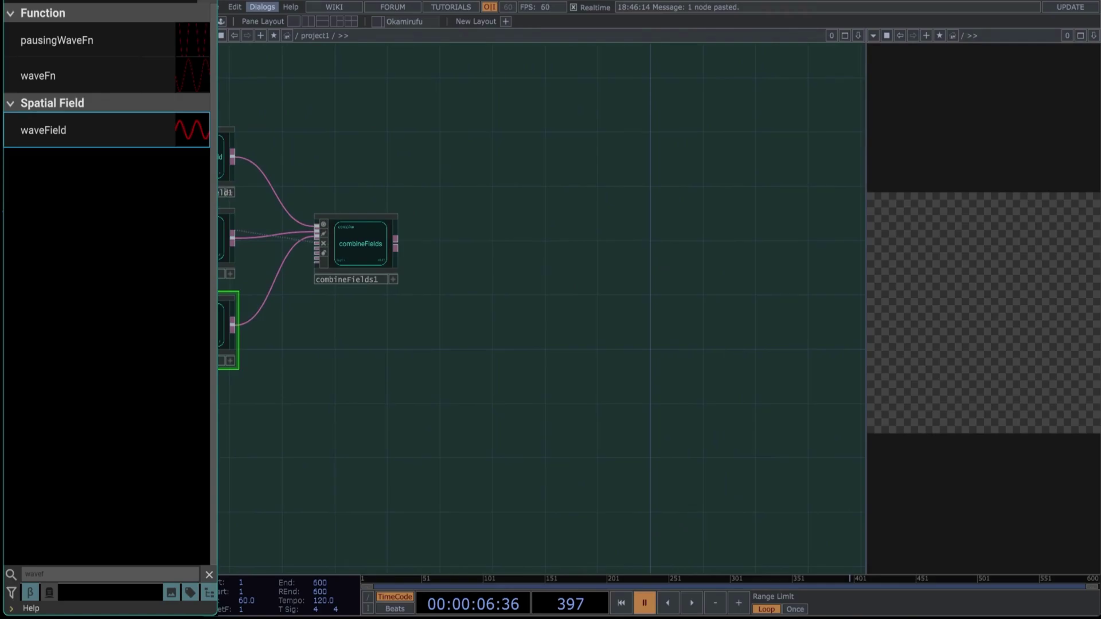
{"action": "left_click", "coordinate": [209, 574]}
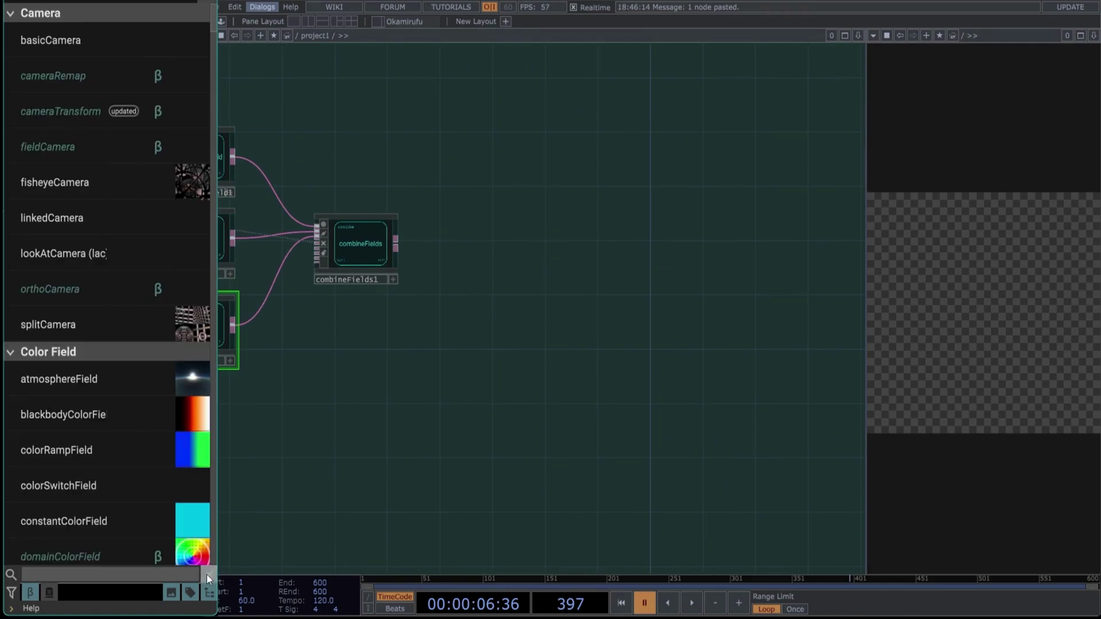
{"action": "type", "text": "pla"}
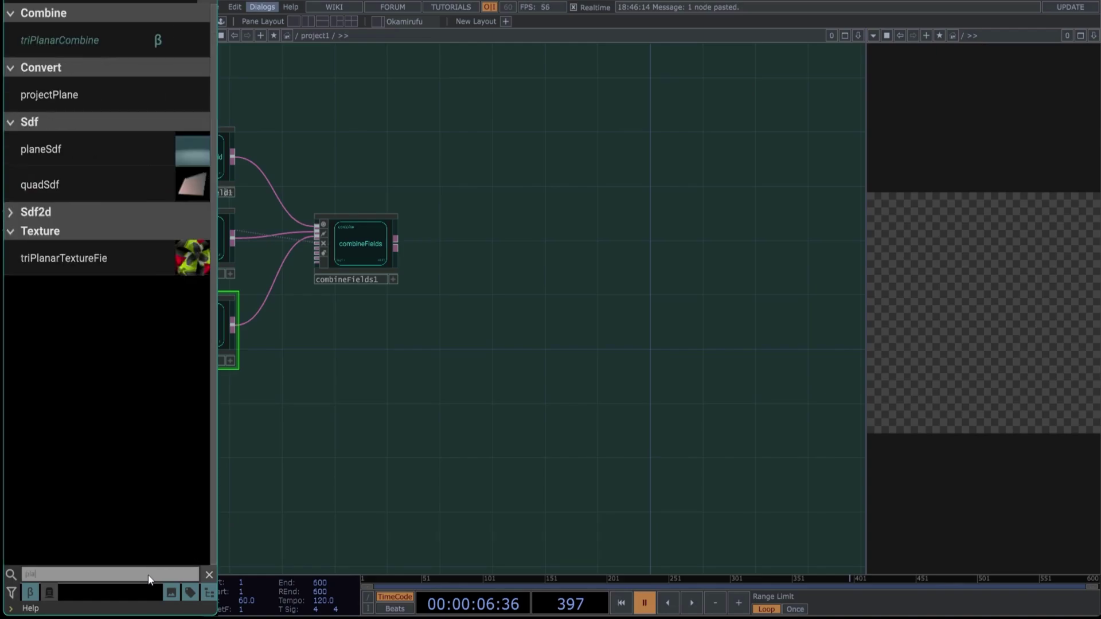
{"action": "type", "text": "ne"}
{"action": "left_click", "coordinate": [41, 95]}
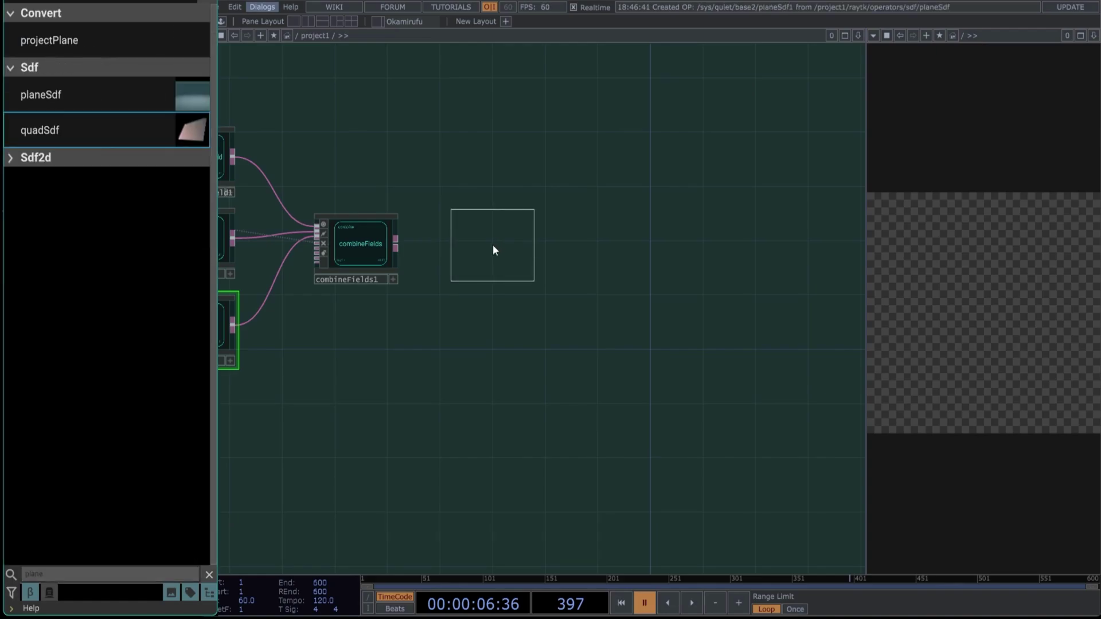
{"action": "left_click", "coordinate": [486, 250]}
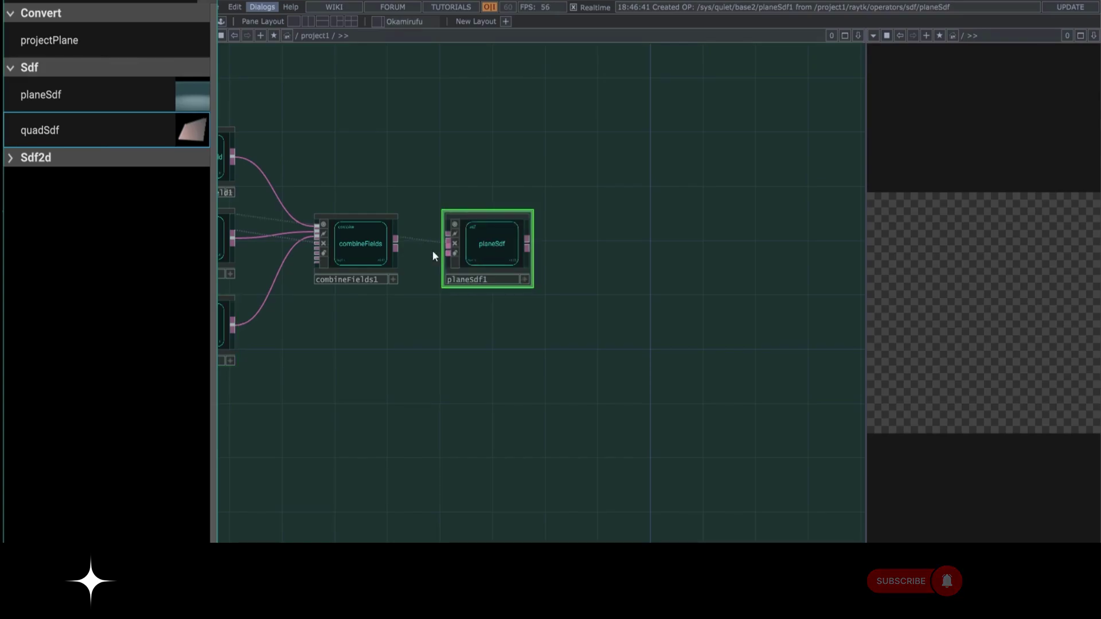
{"action": "left_click", "coordinate": [394, 244]}
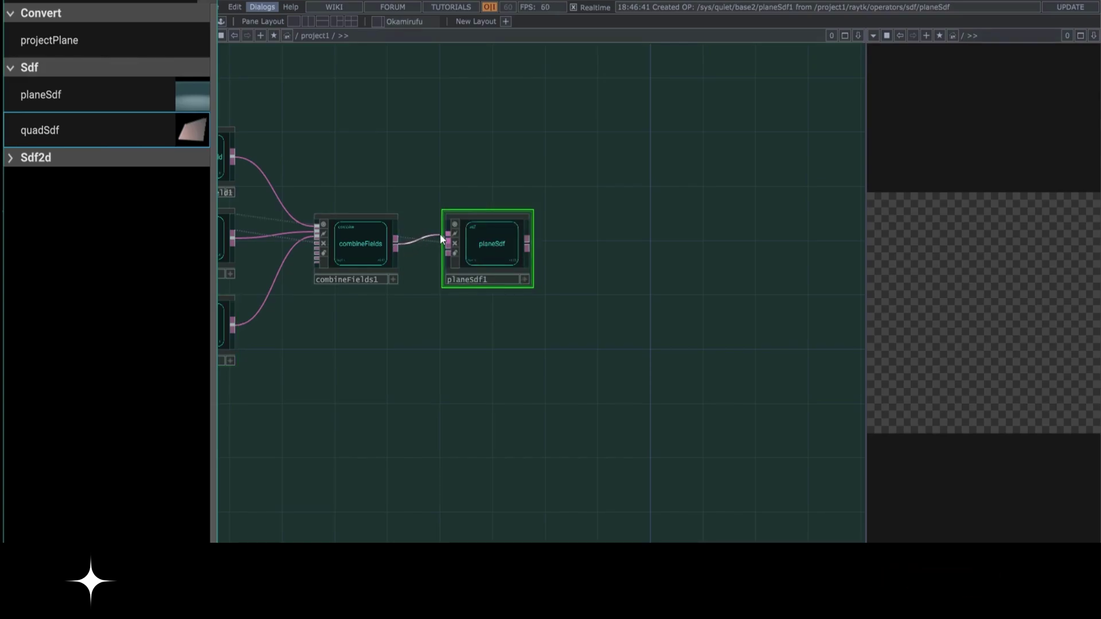
{"action": "left_click", "coordinate": [441, 236]}
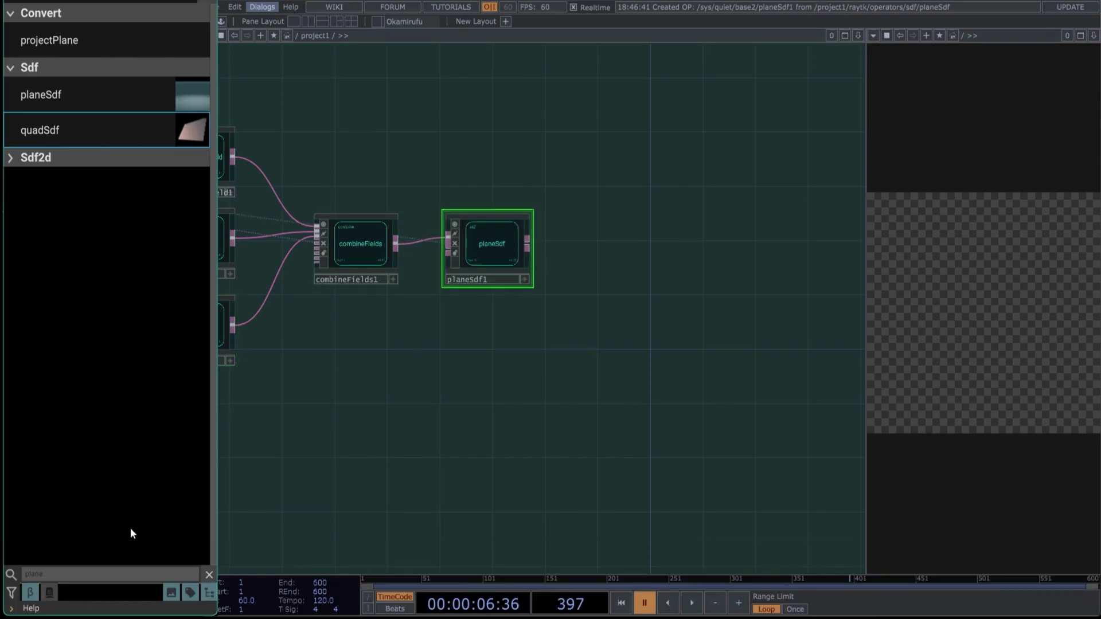
Add a modularMat operator, connect planeSdf1 to its first input, and position it diagonally below planeSdf1.
{"action": "left_click_drag", "start_coordinate": [96, 577], "coordinate": [17, 580]}
{"action": "type", "text": "mo"}
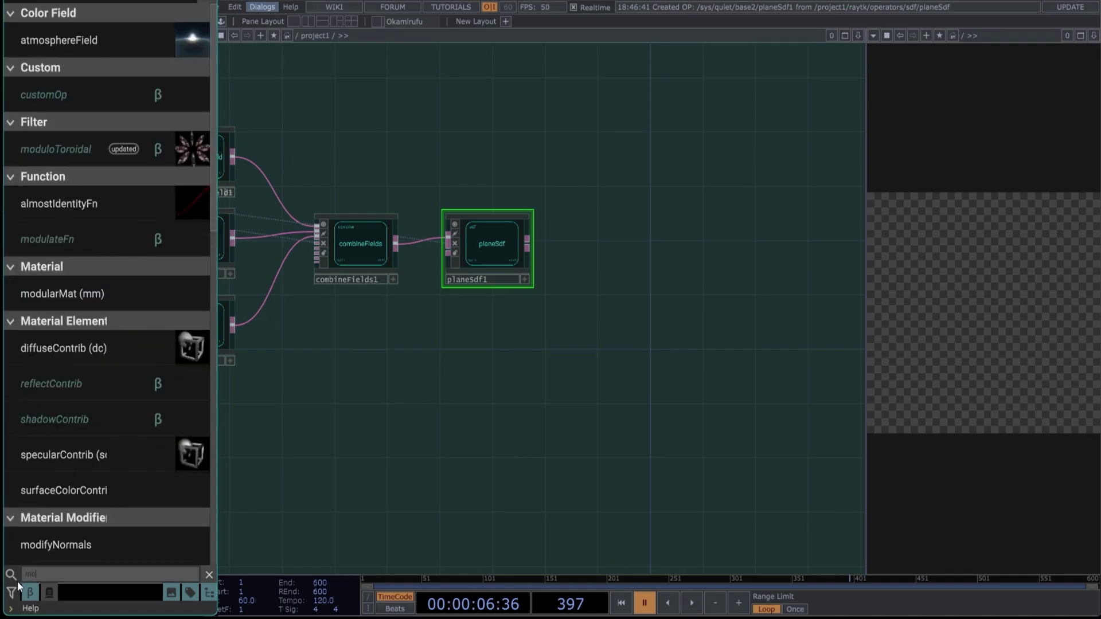
{"action": "type", "text": "du"}
{"action": "left_click", "coordinate": [98, 149]}
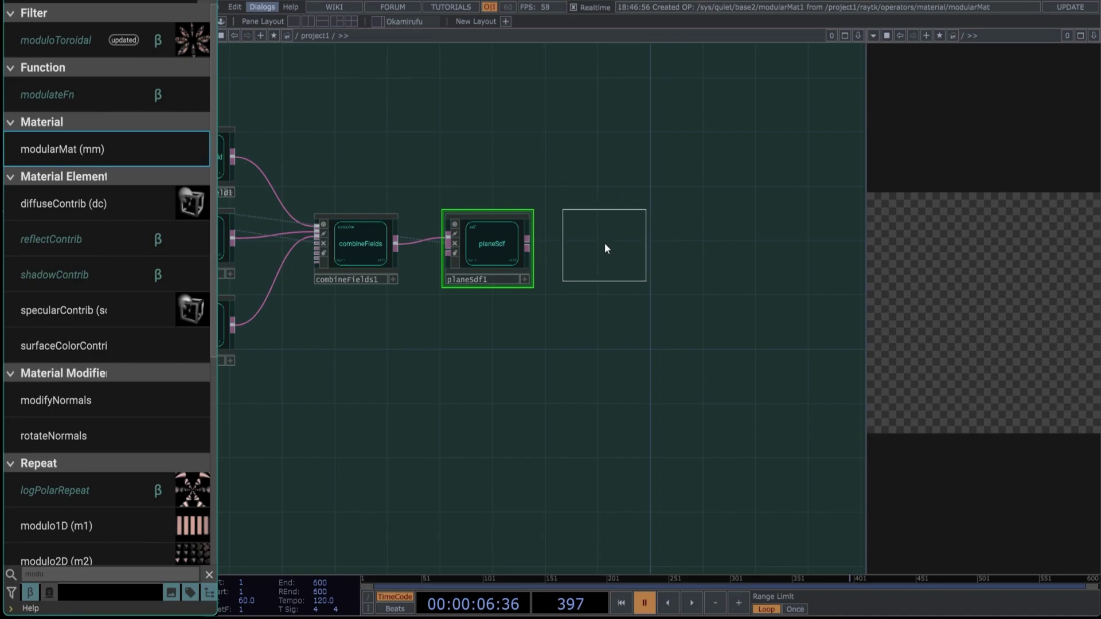
{"action": "left_click", "coordinate": [604, 243]}
{"action": "left_click_drag", "start_coordinate": [530, 243], "coordinate": [558, 220]}
{"action": "left_click_drag", "start_coordinate": [608, 260], "coordinate": [634, 353]}
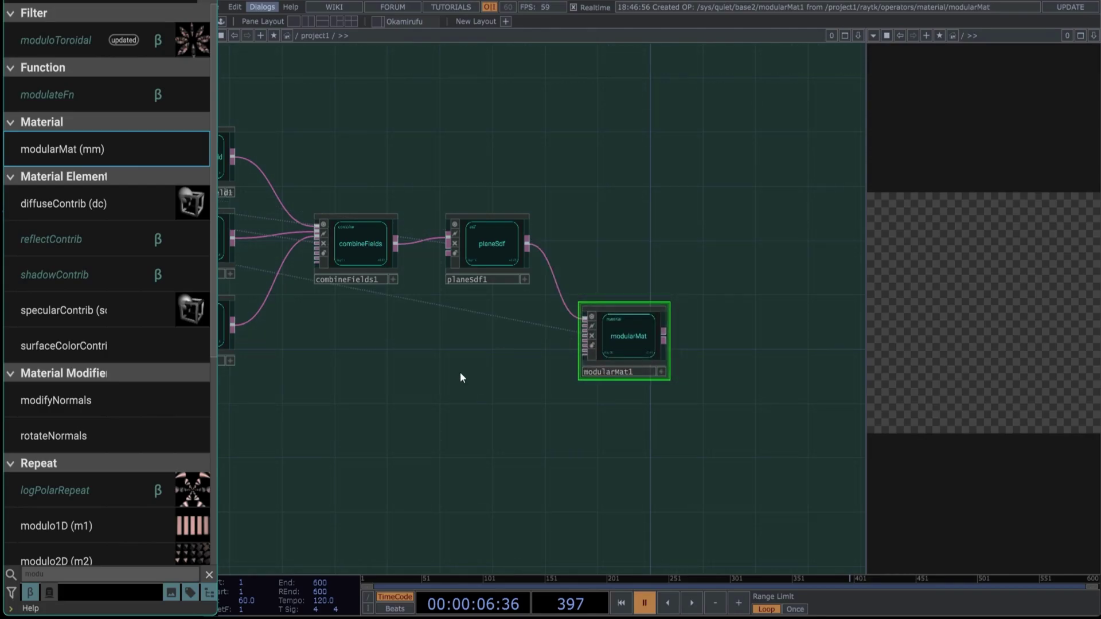
Find the diffuseContrib operator and place it directly below planeSdf1.
{"action": "left_click", "coordinate": [209, 575]}
{"action": "type", "text": "dif"}
{"action": "left_click", "coordinate": [63, 95]}
{"action": "left_click", "coordinate": [454, 362]}
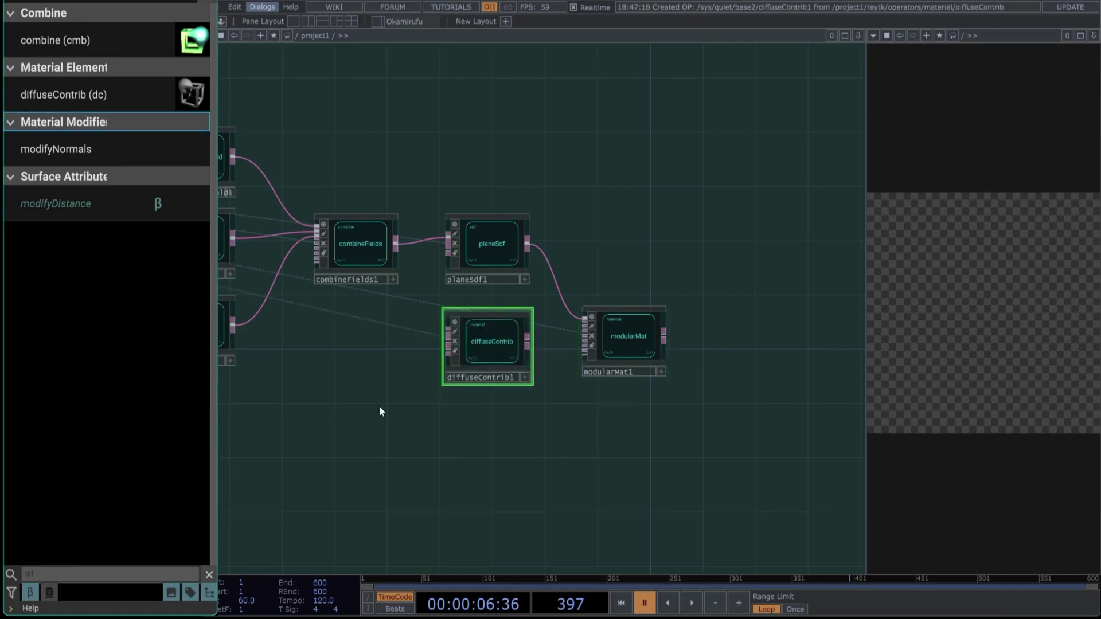
Find the specularContrib operator and place it directly below diffuseContrib1.
{"action": "left_click_drag", "start_coordinate": [101, 577], "coordinate": [10, 574]}
{"action": "type", "text": "sp"}
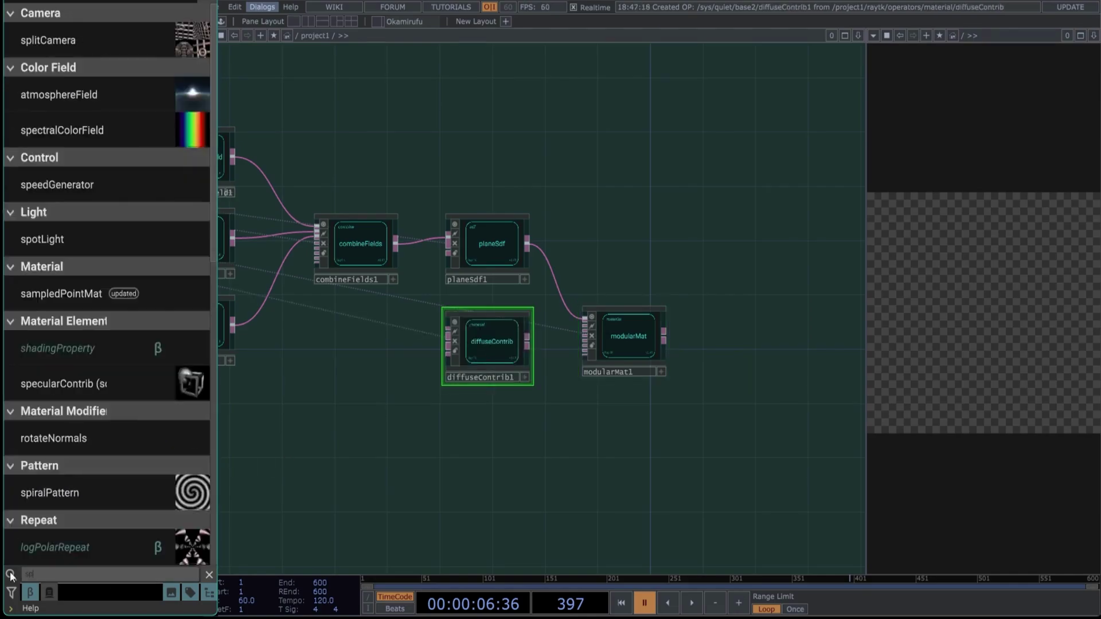
{"action": "type", "text": "ecu"}
{"action": "left_click", "coordinate": [78, 48]}
{"action": "left_click", "coordinate": [472, 436]}
Connect diffuseContrib1 to the second input and specularContrib1 to the third input of modularMat1.
{"action": "scroll", "coordinate": [614, 408], "scroll_direction": "up", "scroll_amount": 3}
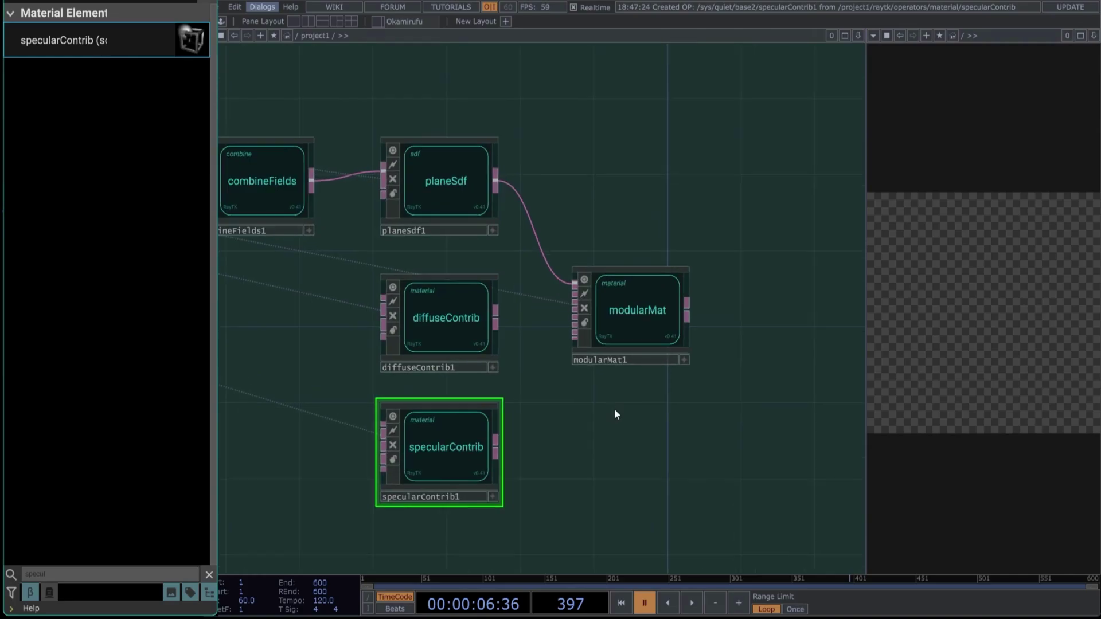
{"action": "left_click_drag", "start_coordinate": [614, 408], "coordinate": [603, 394]}
{"action": "left_click_drag", "start_coordinate": [482, 297], "coordinate": [562, 279]}
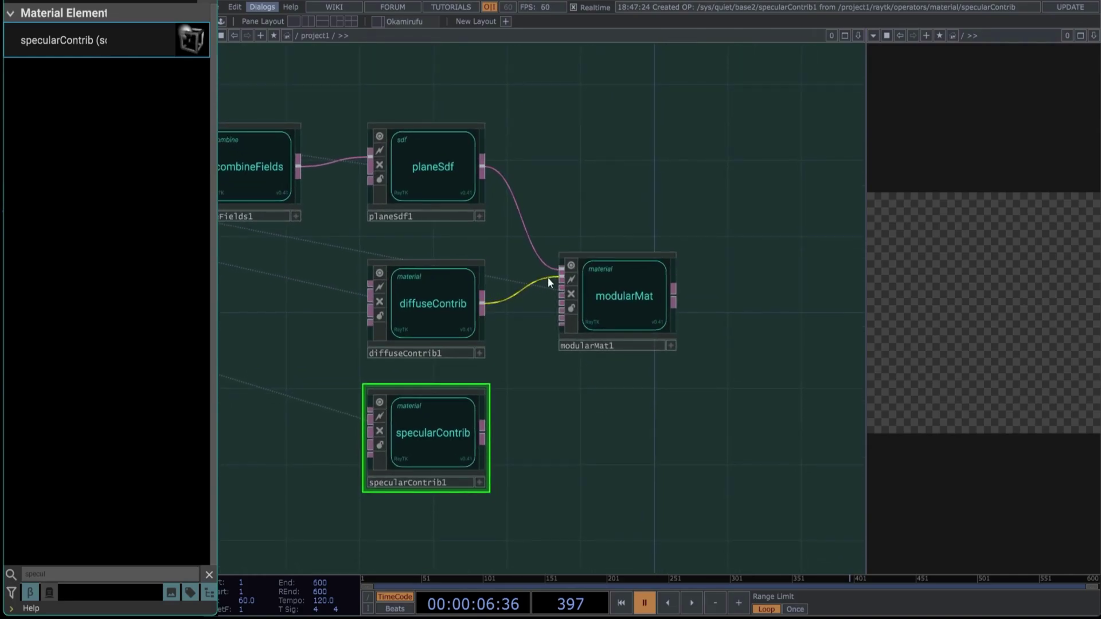
{"action": "left_click_drag", "start_coordinate": [487, 432], "coordinate": [561, 285]}
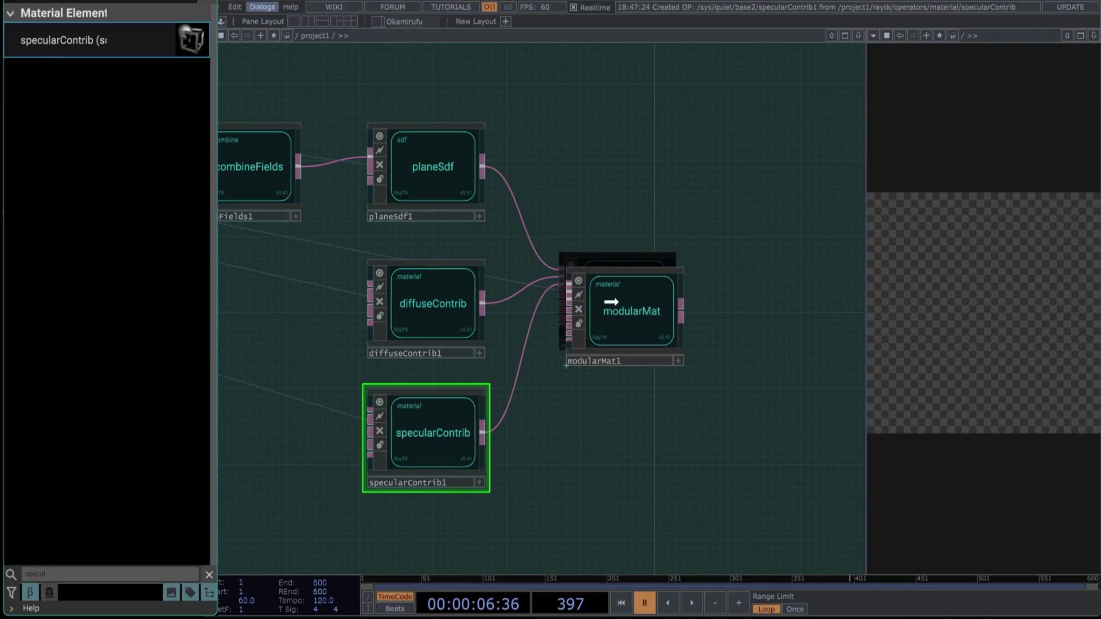
Add a raymarchRender3D operator well beyond modularMat1 and connect modularMat1 to its first input.
{"action": "scroll", "coordinate": [705, 322], "scroll_direction": "down", "scroll_amount": 2}
{"action": "scroll", "coordinate": [705, 321], "scroll_direction": "down", "scroll_amount": 1}
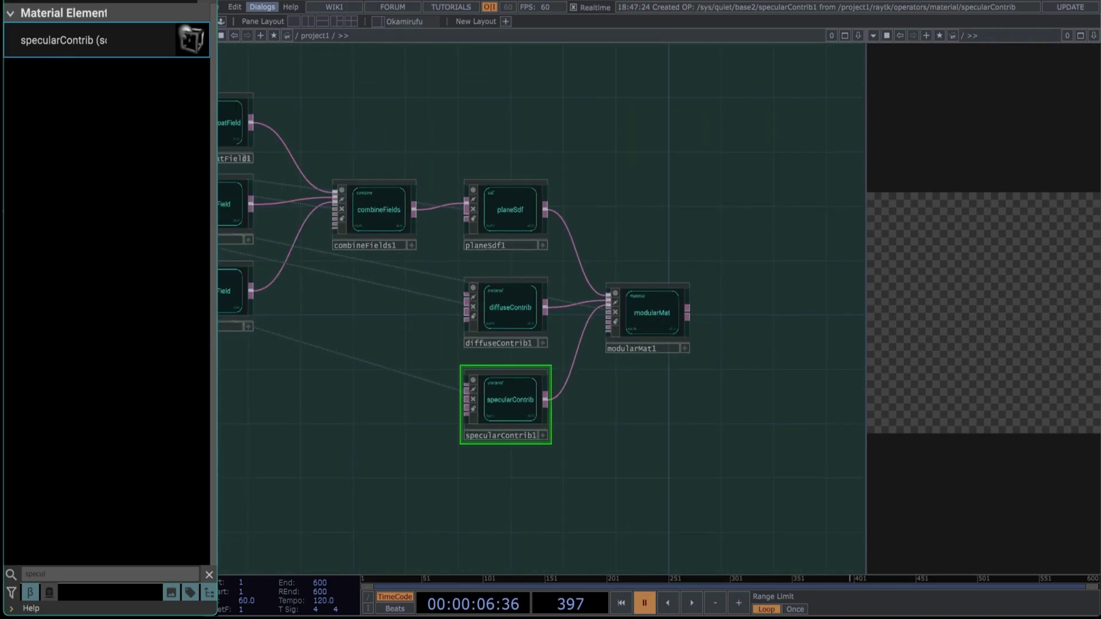
{"action": "left_click_drag", "start_coordinate": [787, 354], "coordinate": [488, 257]}
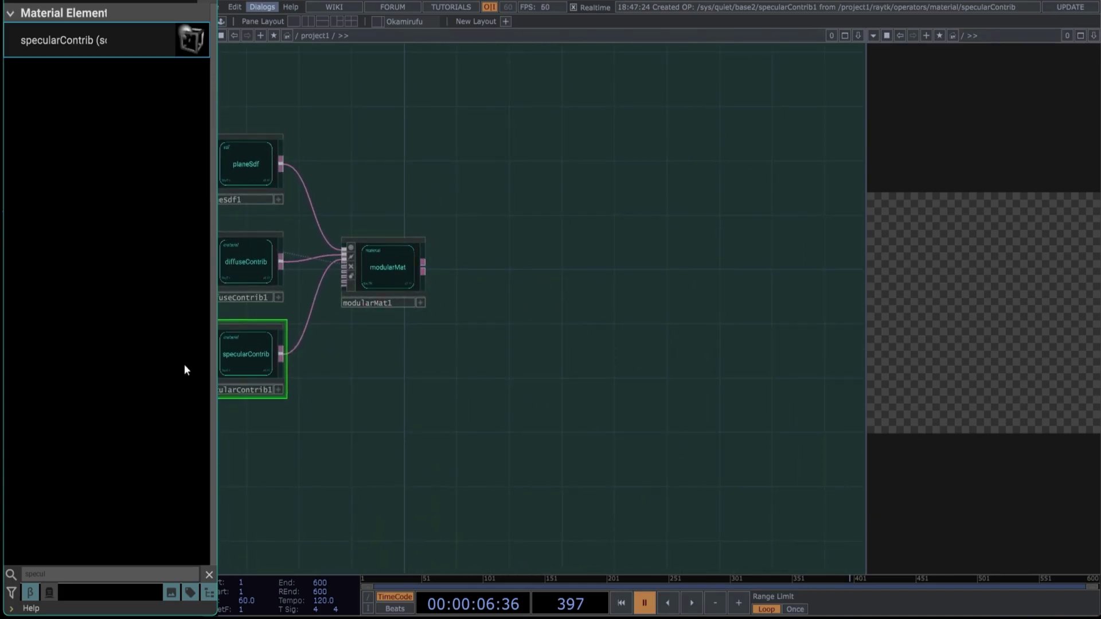
{"action": "left_click", "coordinate": [209, 575]}
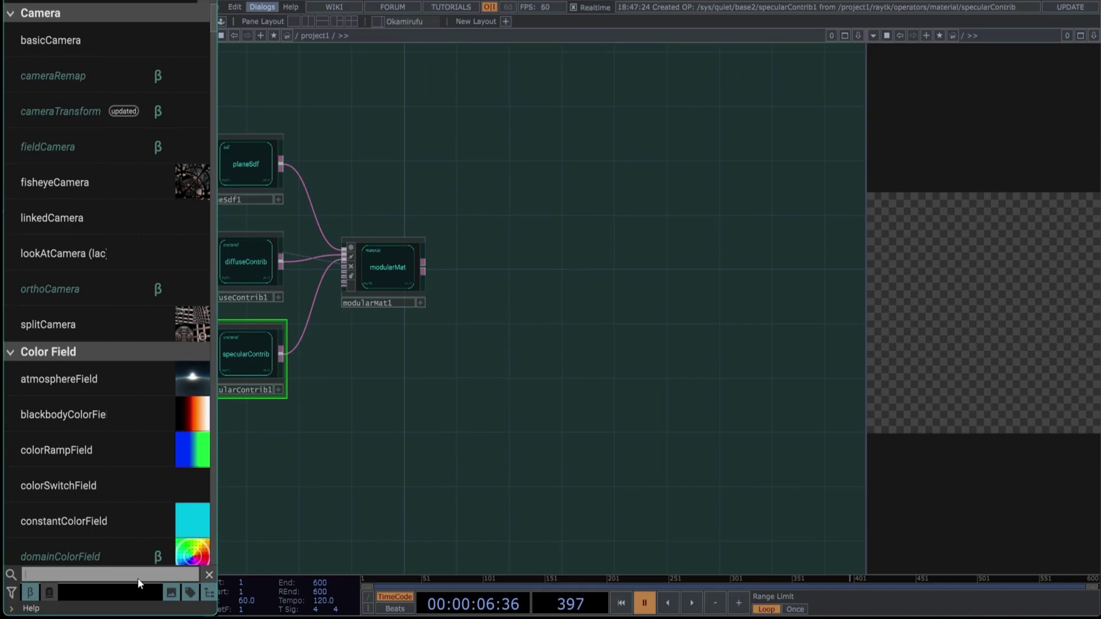
{"action": "type", "text": "ray"}
{"action": "left_click", "coordinate": [61, 188]}
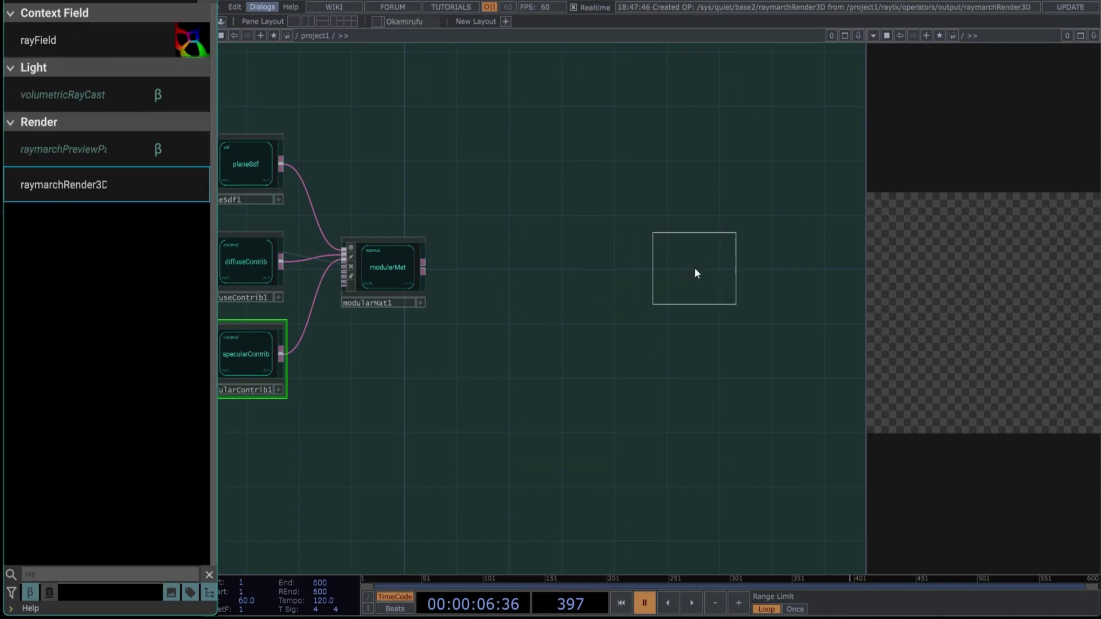
{"action": "left_click", "coordinate": [696, 273]}
{"action": "left_click_drag", "start_coordinate": [425, 267], "coordinate": [644, 250]}
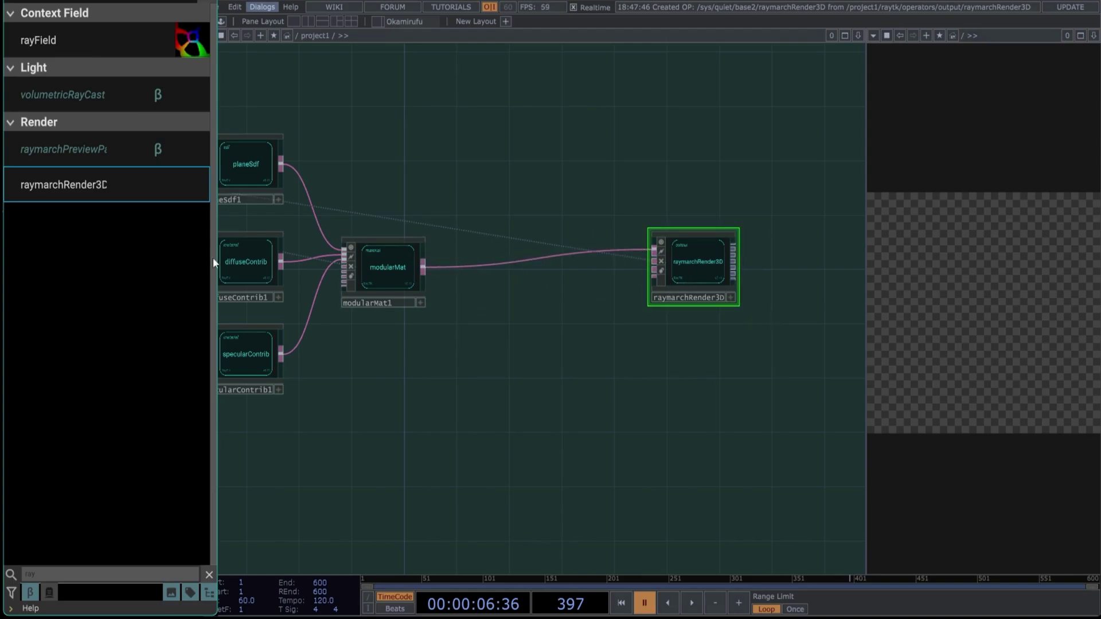
Find the lookAtCamera operator and place it below the wire between modularMat1 and raymarchRender3D.
{"action": "left_click", "coordinate": [209, 574]}
{"action": "type", "text": "loo"}
{"action": "left_click", "coordinate": [82, 43]}
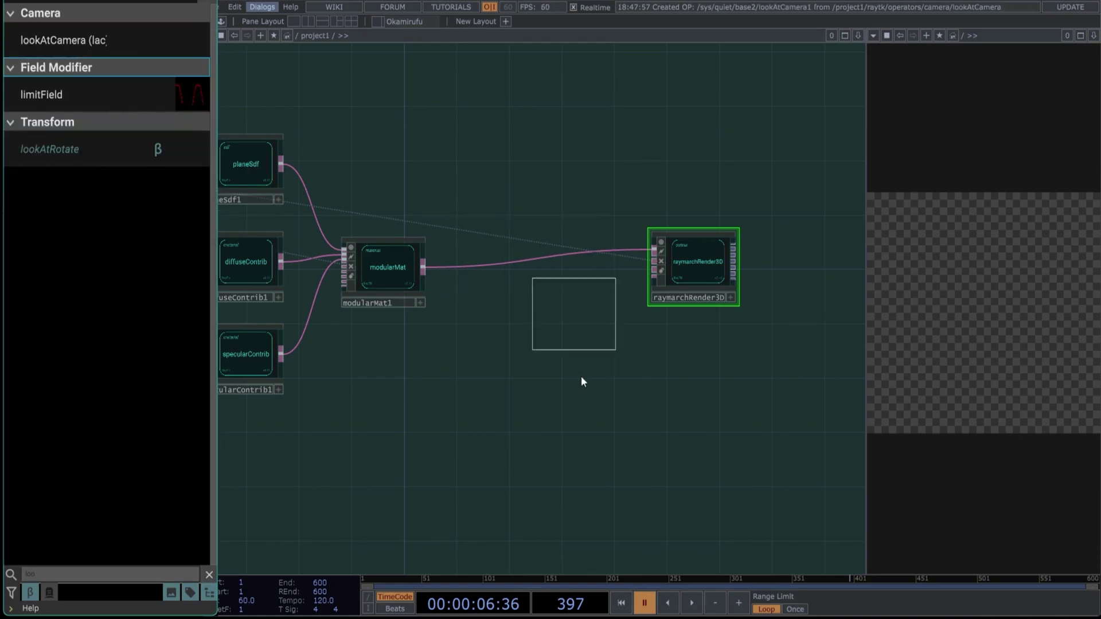
{"action": "left_click", "coordinate": [496, 378]}
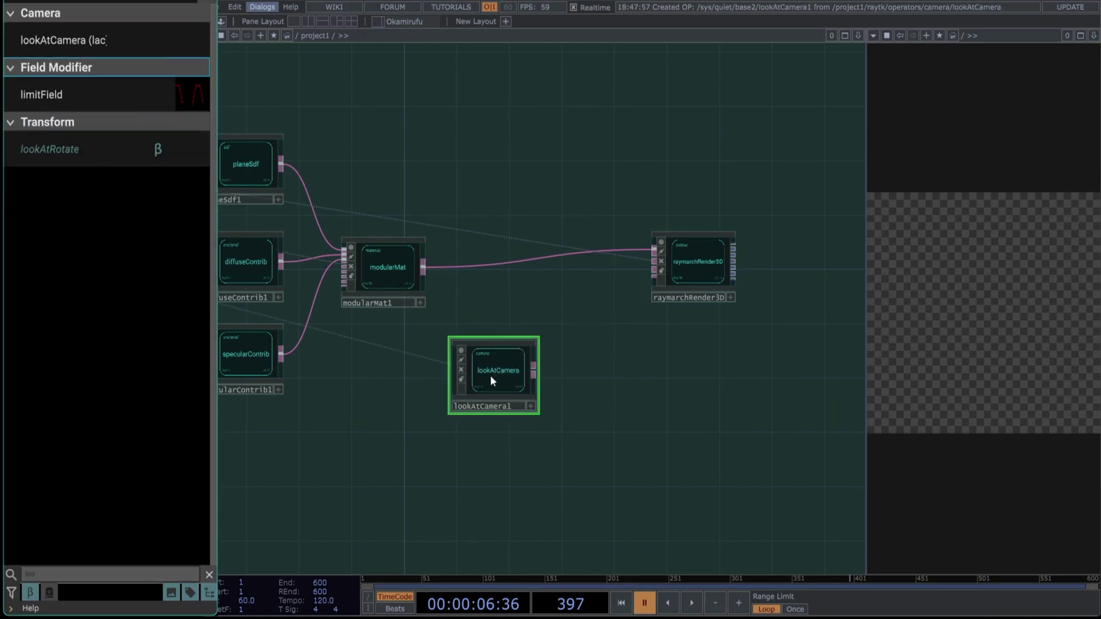
Add a pointLight operator below lookAtCamera1 and place a duplicate of it directly underneath.
{"action": "left_click", "coordinate": [209, 574]}
{"action": "left_click", "coordinate": [51, 573]}
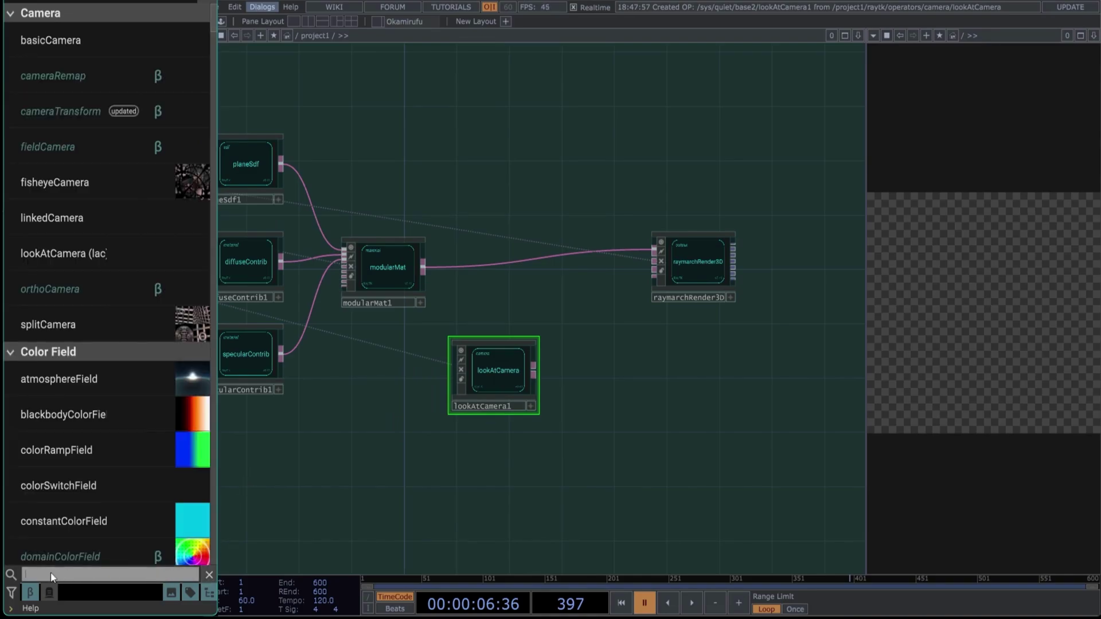
{"action": "type", "text": "polin"}
{"action": "key", "text": "Return"}
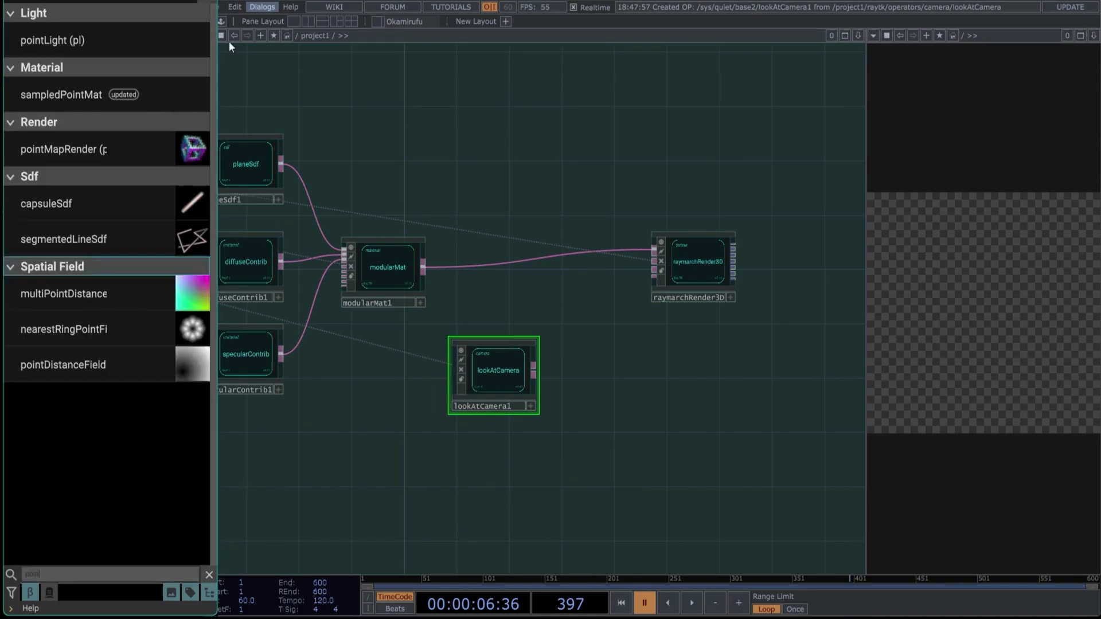
{"action": "left_click", "coordinate": [490, 463]}
{"action": "left_click_drag", "start_coordinate": [496, 462], "coordinate": [507, 462]}
{"action": "left_click_drag", "start_coordinate": [566, 429], "coordinate": [563, 323]}
{"action": "key", "text": "ctrl+c"}
{"action": "key", "text": "ctrl+v"}
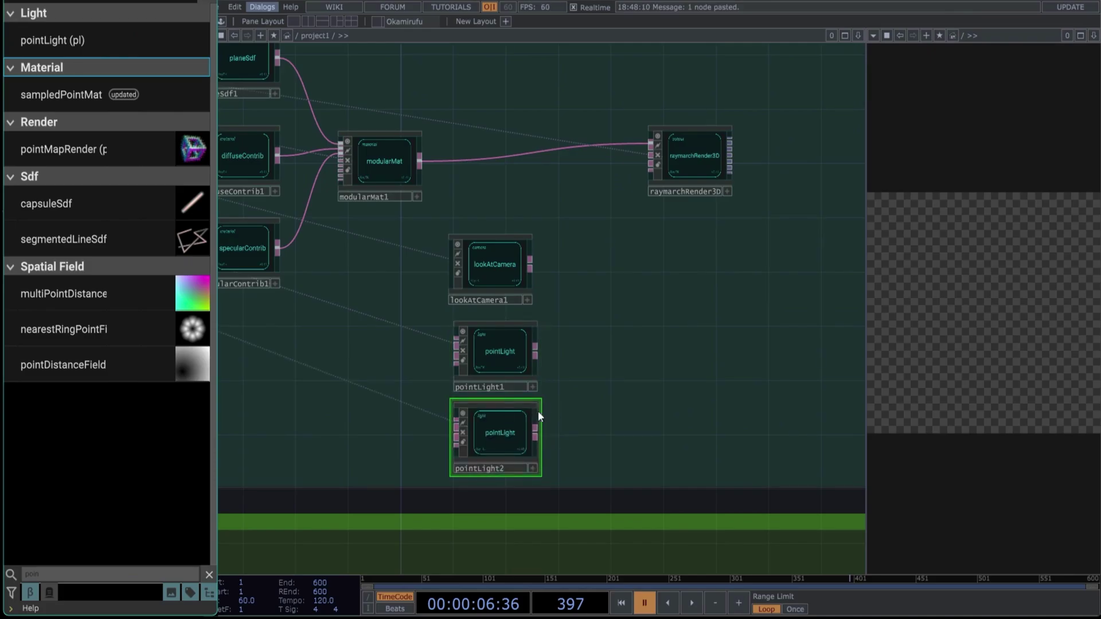
Find the multiLight operator and place it just beyond the two pointLight operators.
{"action": "left_click", "coordinate": [172, 578]}
{"action": "key", "text": "BackSpace"}
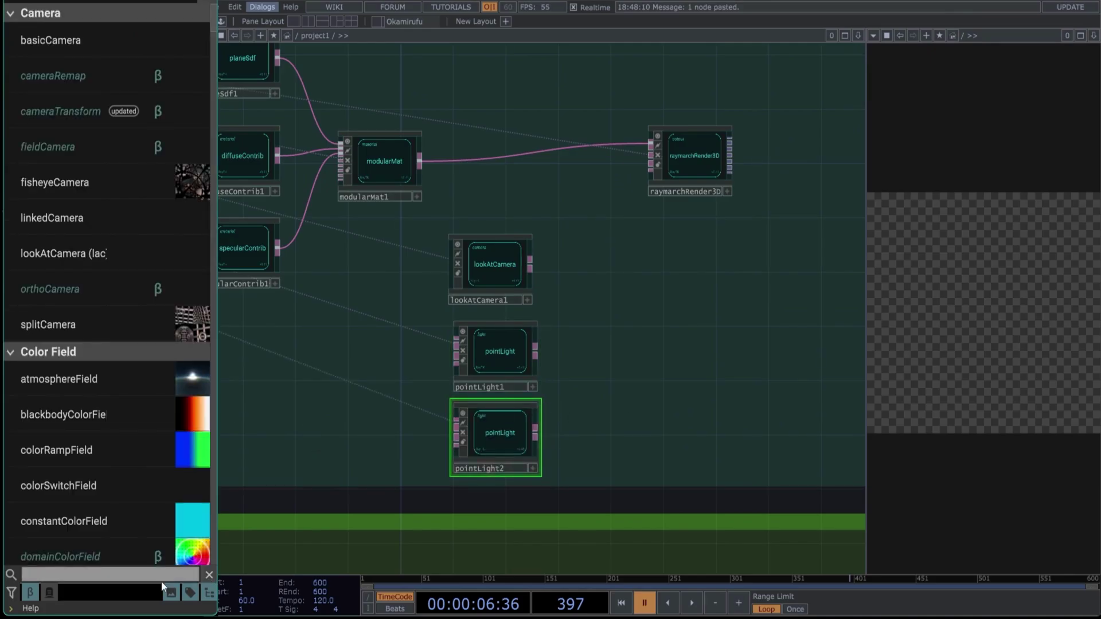
{"action": "type", "text": "multi"}
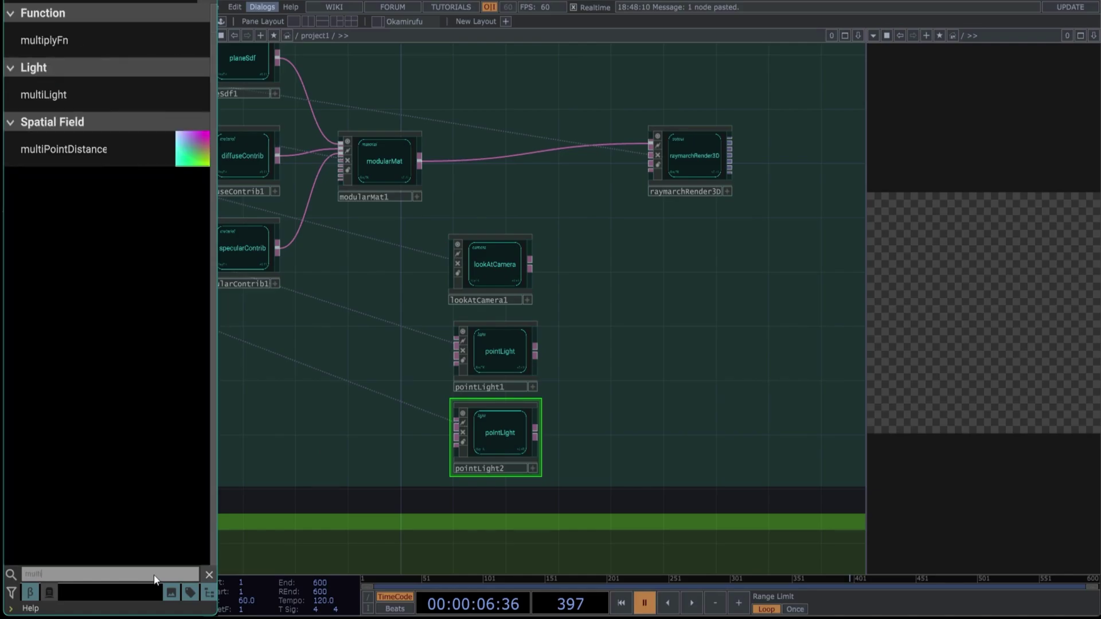
{"action": "left_click", "coordinate": [97, 93]}
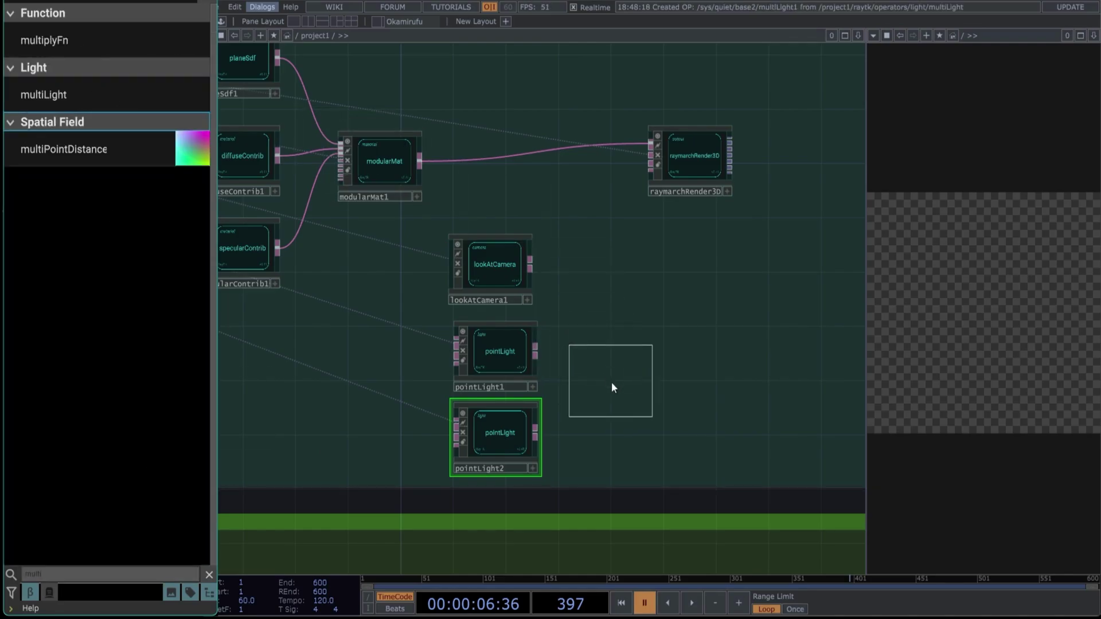
{"action": "left_click", "coordinate": [612, 382]}
Connect pointLight1 and pointLight2 to the inputs of multiLight1.
{"action": "scroll", "coordinate": [589, 409], "scroll_direction": "up", "scroll_amount": 2}
{"action": "left_click", "coordinate": [516, 325]}
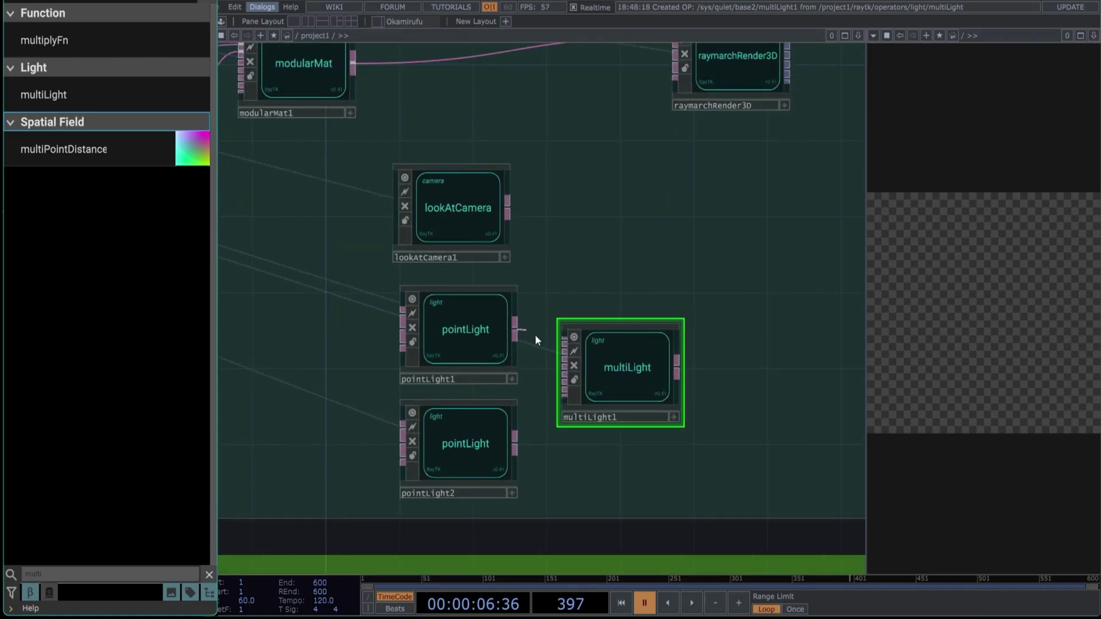
{"action": "left_click", "coordinate": [562, 350]}
{"action": "left_click", "coordinate": [563, 355]}
{"action": "left_click", "coordinate": [514, 445]}
Move raymarchRender3D farther from modularMat1 and connect lookAtCamera1 to its second input and multiLight1 to its third.
{"action": "scroll", "coordinate": [516, 402], "scroll_direction": "down", "scroll_amount": 3}
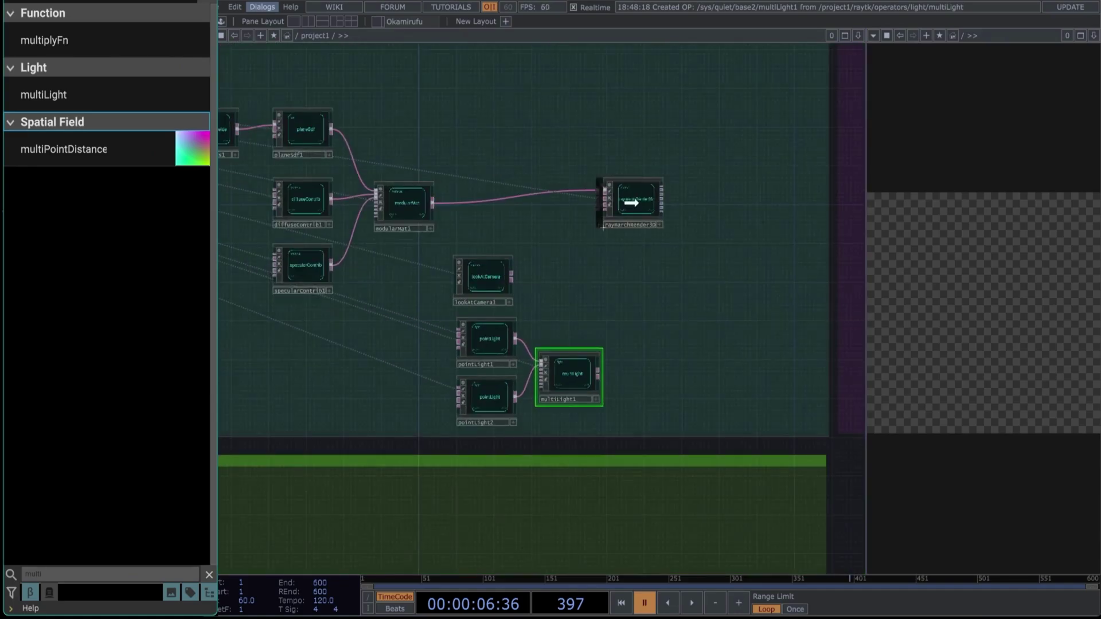
{"action": "left_click_drag", "start_coordinate": [642, 202], "coordinate": [684, 206]}
{"action": "scroll", "coordinate": [576, 300], "scroll_direction": "up", "scroll_amount": 2}
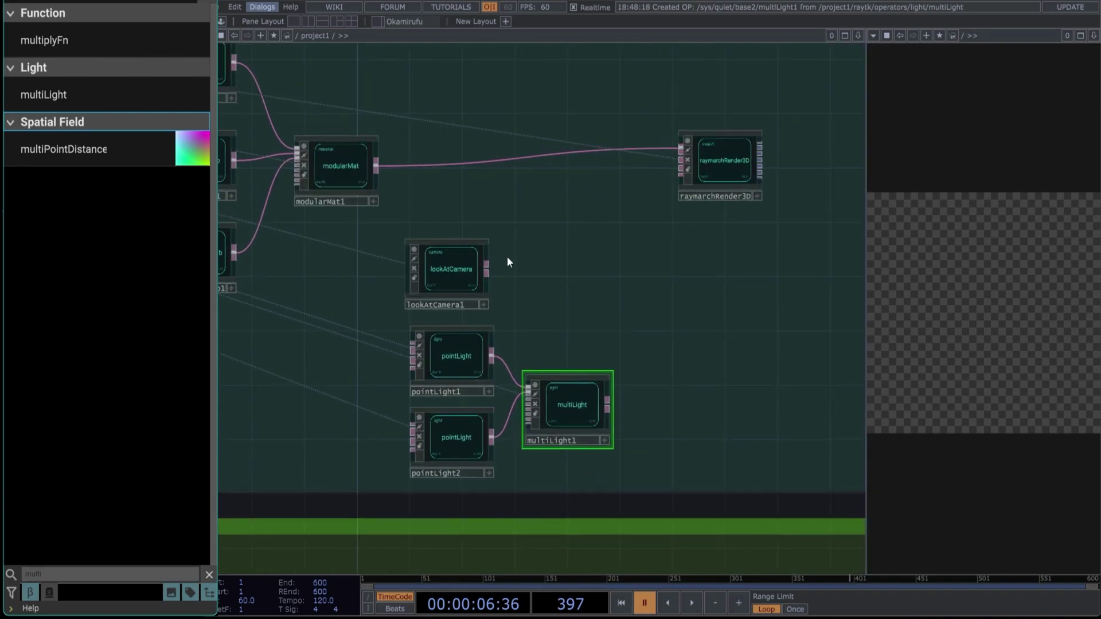
{"action": "left_click", "coordinate": [493, 267]}
{"action": "left_click", "coordinate": [681, 156]}
{"action": "left_click", "coordinate": [609, 401]}
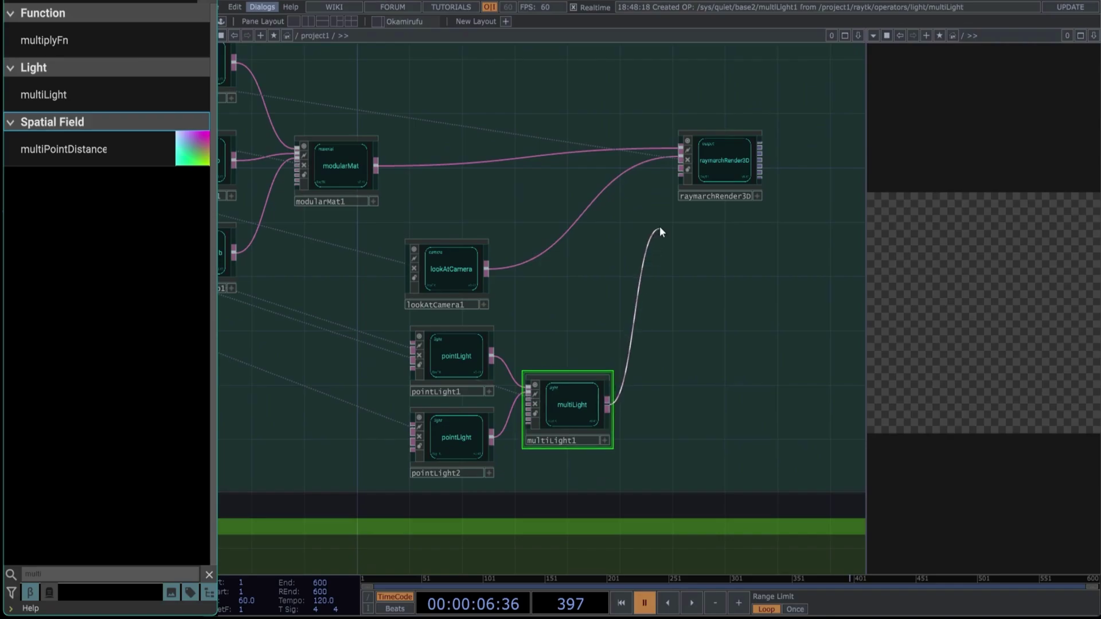
{"action": "left_click", "coordinate": [673, 166]}
Place a Null operator in the TD Network area and connect raymarchRender3D's first output to it.
{"action": "scroll", "coordinate": [711, 321], "scroll_direction": "down", "scroll_amount": 5}
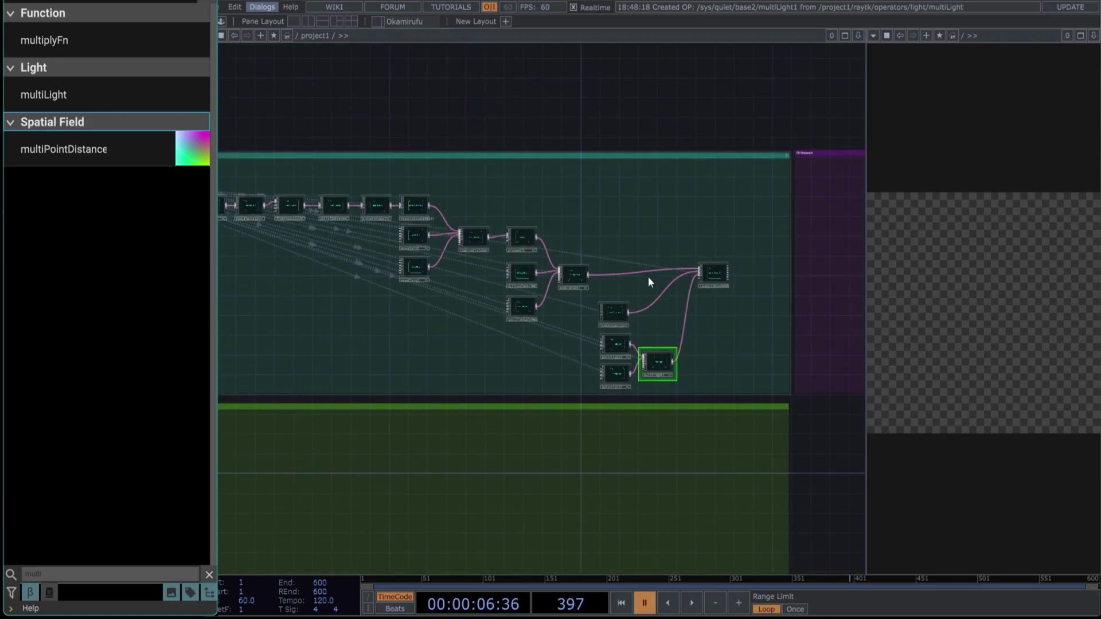
{"action": "scroll", "coordinate": [550, 126], "scroll_direction": "down", "scroll_amount": 2}
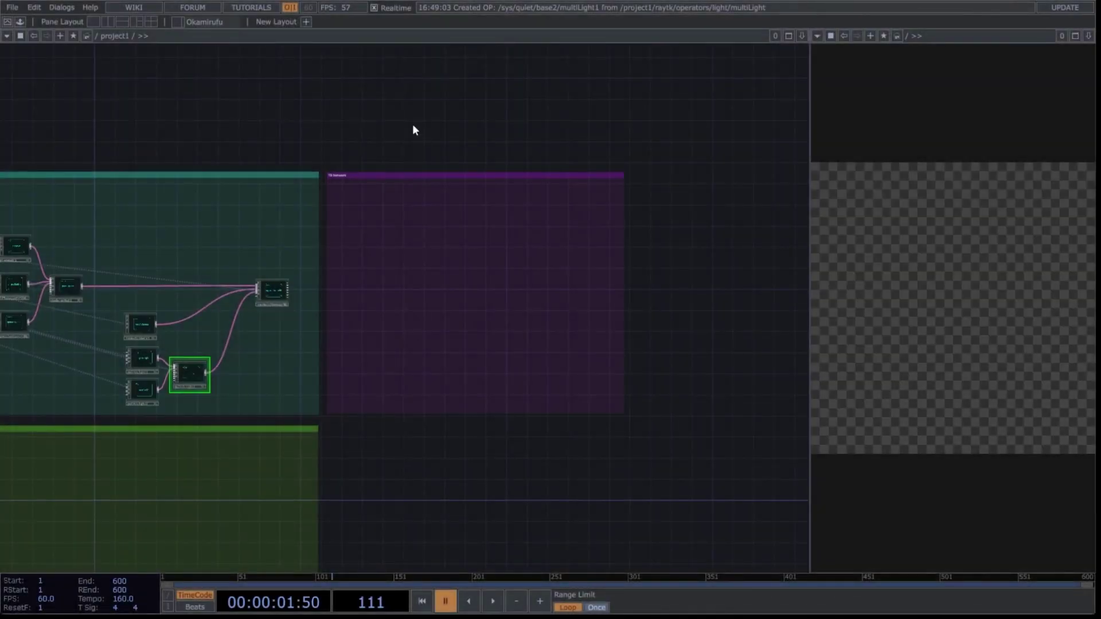
{"action": "scroll", "coordinate": [451, 306], "scroll_direction": "up", "scroll_amount": 3}
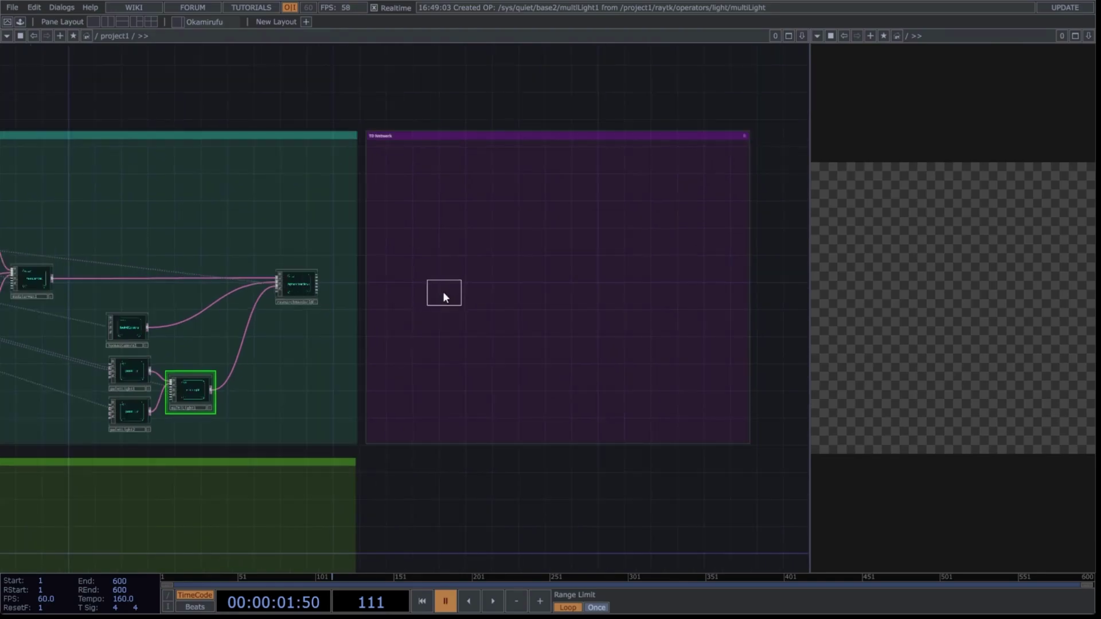
{"action": "left_click", "coordinate": [443, 291]}
{"action": "middle_click_drag", "start_coordinate": [344, 277], "coordinate": [360, 276]}
{"action": "scroll", "coordinate": [361, 276], "scroll_direction": "up", "scroll_amount": 2}
{"action": "left_click_drag", "start_coordinate": [275, 278], "coordinate": [489, 274]}
{"action": "left_click_drag", "start_coordinate": [606, 349], "coordinate": [502, 346]}
{"action": "scroll", "coordinate": [470, 336], "scroll_direction": "down", "scroll_amount": 2}
Add the convolve component from the ImageFilters palette to the TD Network area, above and beyond null1.
{"action": "left_click", "coordinate": [20, 21]}
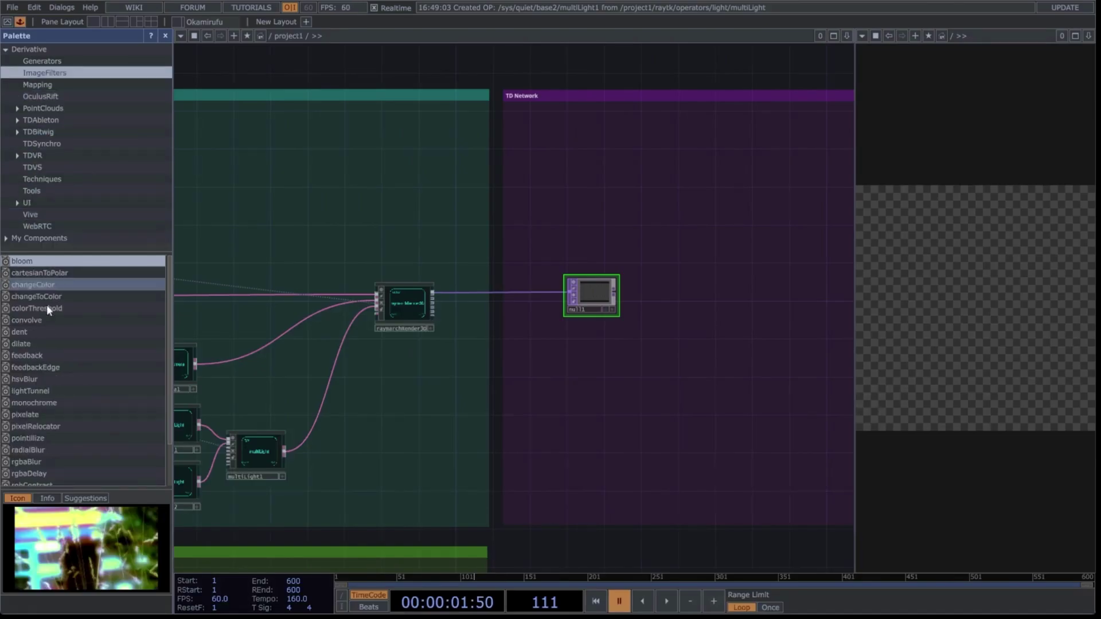
{"action": "left_click", "coordinate": [35, 319]}
{"action": "left_click_drag", "start_coordinate": [32, 322], "coordinate": [694, 233]}
{"action": "left_click", "coordinate": [166, 35]}
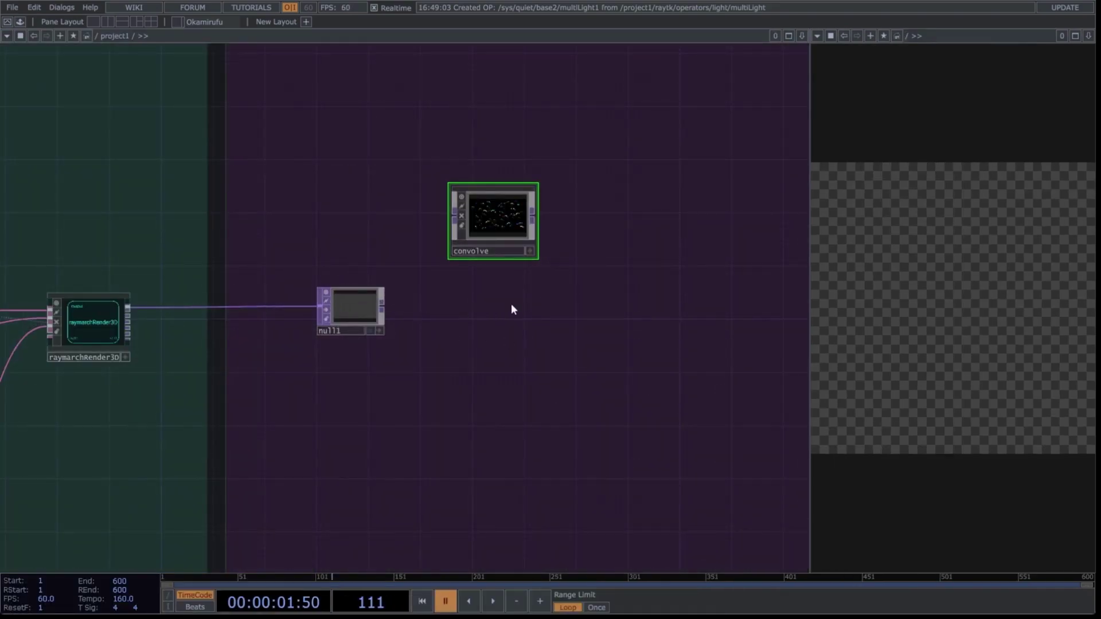
Branch null1 into a second Null placed below convolve, and connect null1 to convolve's input as well.
{"action": "right_click", "coordinate": [381, 304]}
{"action": "left_click", "coordinate": [359, 247]}
{"action": "left_click", "coordinate": [494, 370]}
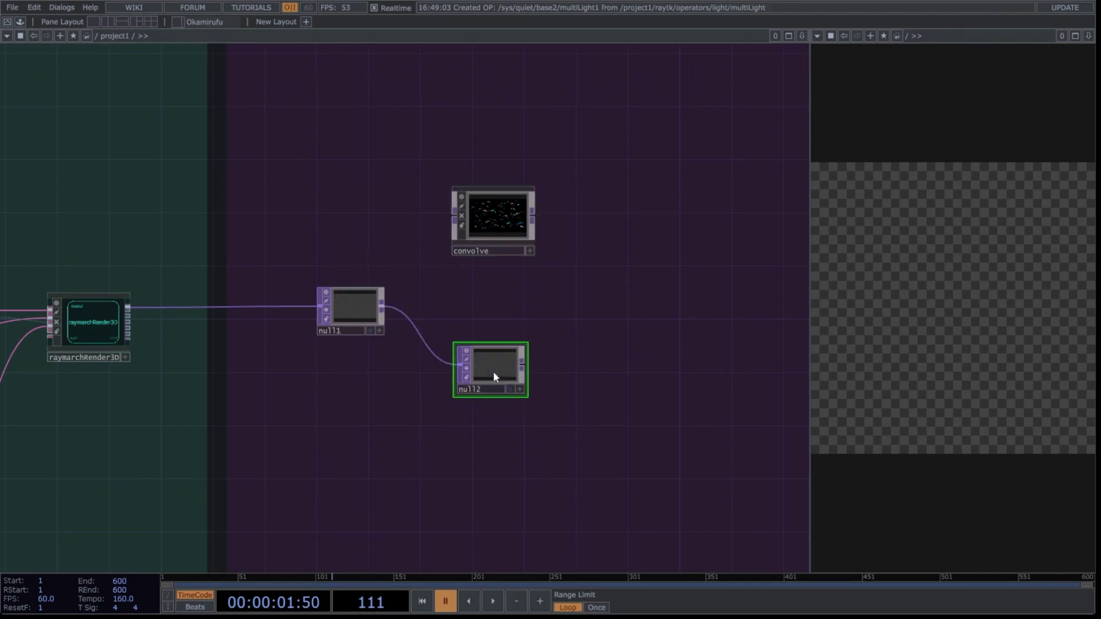
{"action": "left_click_drag", "start_coordinate": [382, 304], "coordinate": [455, 220]}
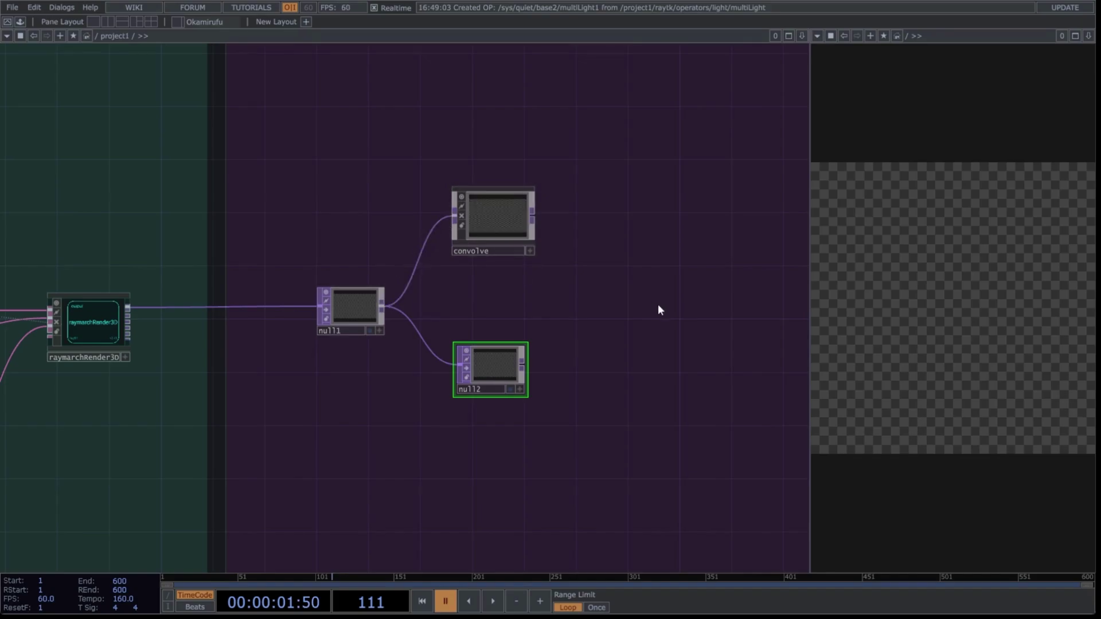
Combine convolve and null2 in a Composite operator and feed its output into another operator placed farther along the chain.
{"action": "left_click_drag", "start_coordinate": [543, 223], "coordinate": [367, 217]}
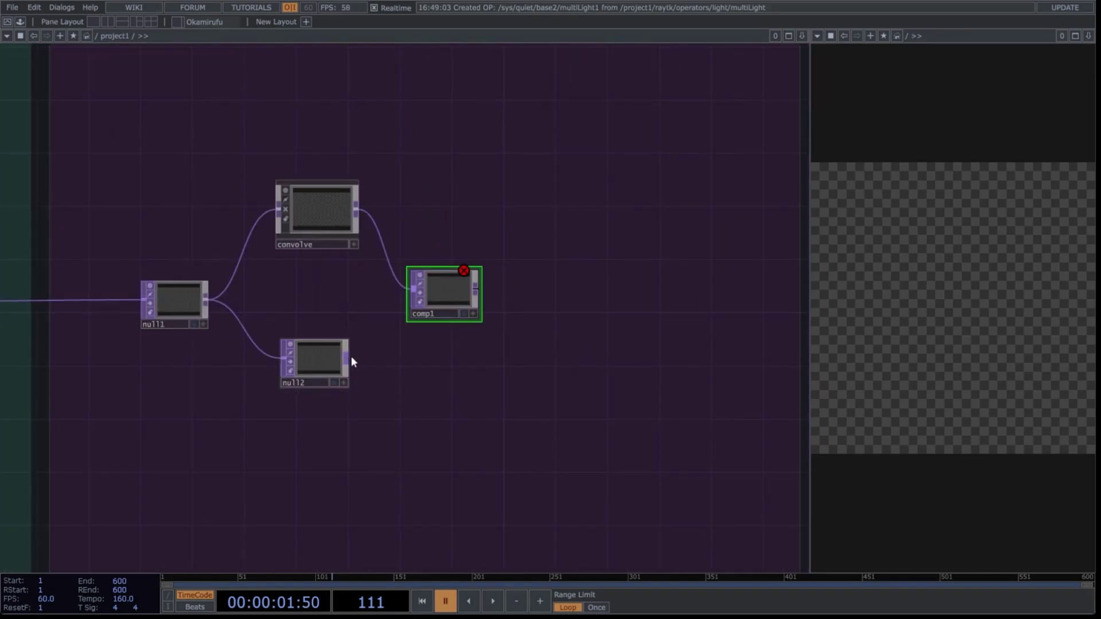
{"action": "left_click_drag", "start_coordinate": [349, 357], "coordinate": [409, 292]}
{"action": "left_click_drag", "start_coordinate": [458, 305], "coordinate": [462, 305]}
{"action": "left_click_drag", "start_coordinate": [545, 335], "coordinate": [462, 332]}
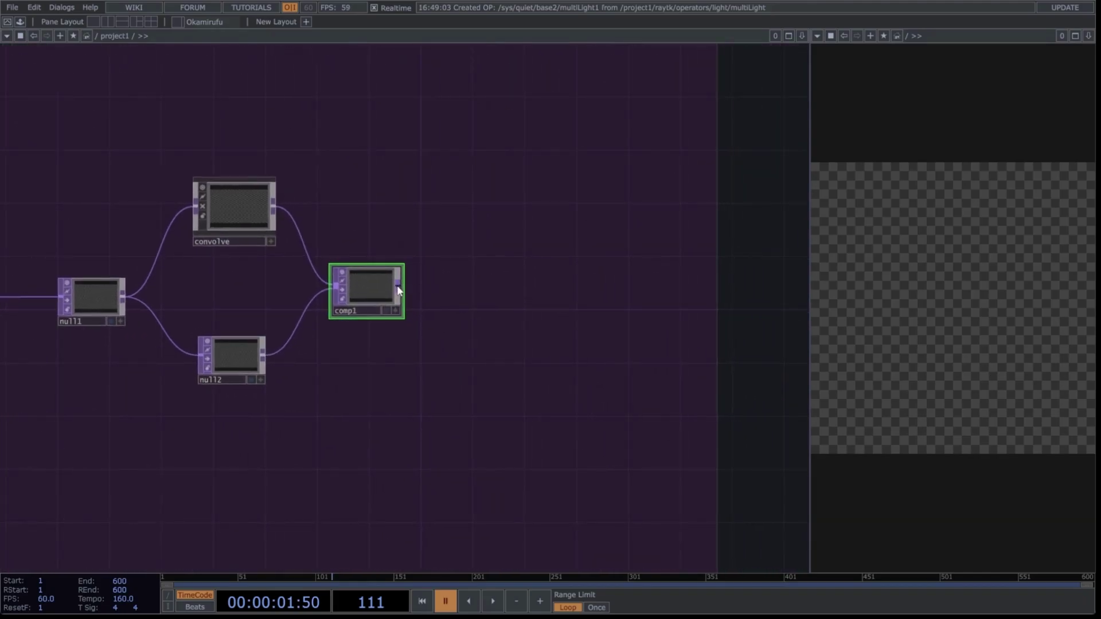
{"action": "right_click", "coordinate": [397, 286]}
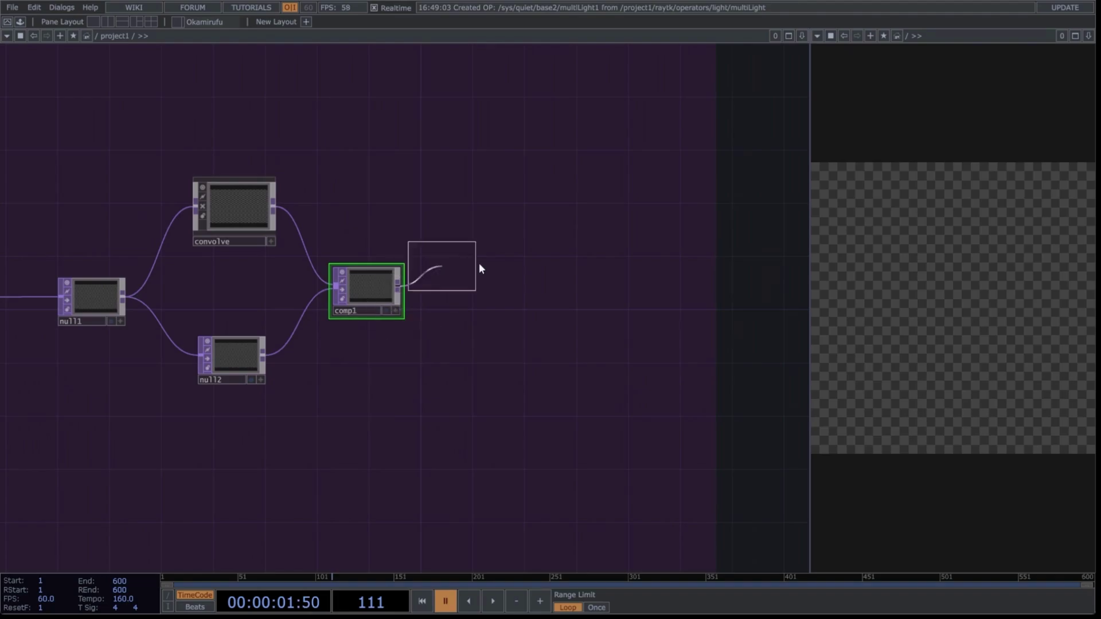
{"action": "left_click", "coordinate": [609, 287]}
Set comp1's output resolution to Parent Panel Size.
{"action": "scroll", "coordinate": [608, 287], "scroll_direction": "down", "scroll_amount": 3}
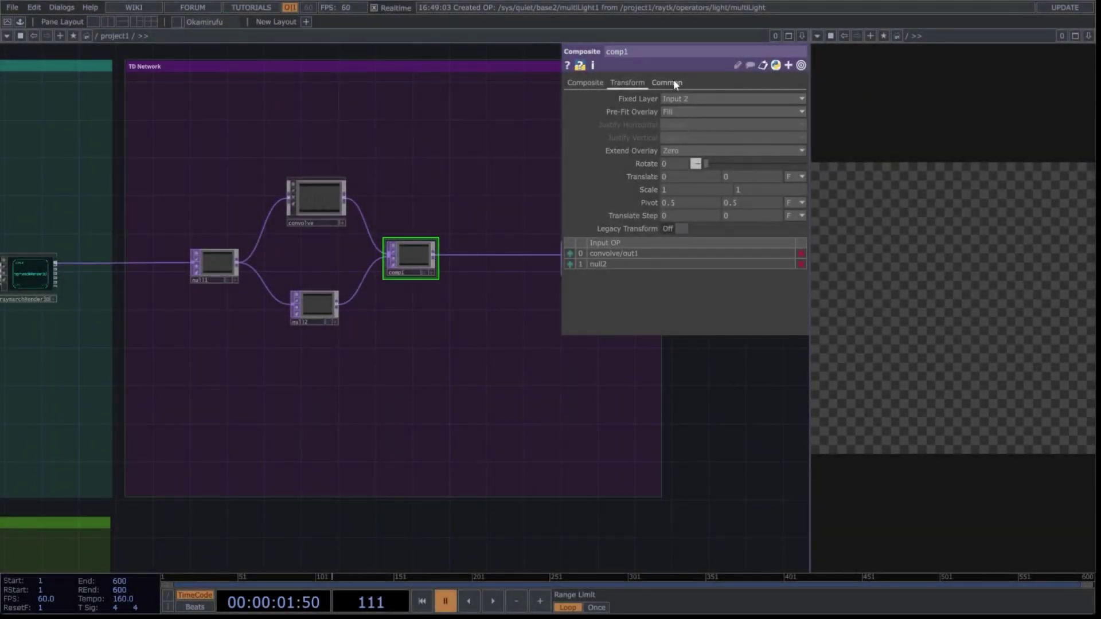
{"action": "left_click", "coordinate": [674, 82]}
{"action": "left_click", "coordinate": [705, 98]}
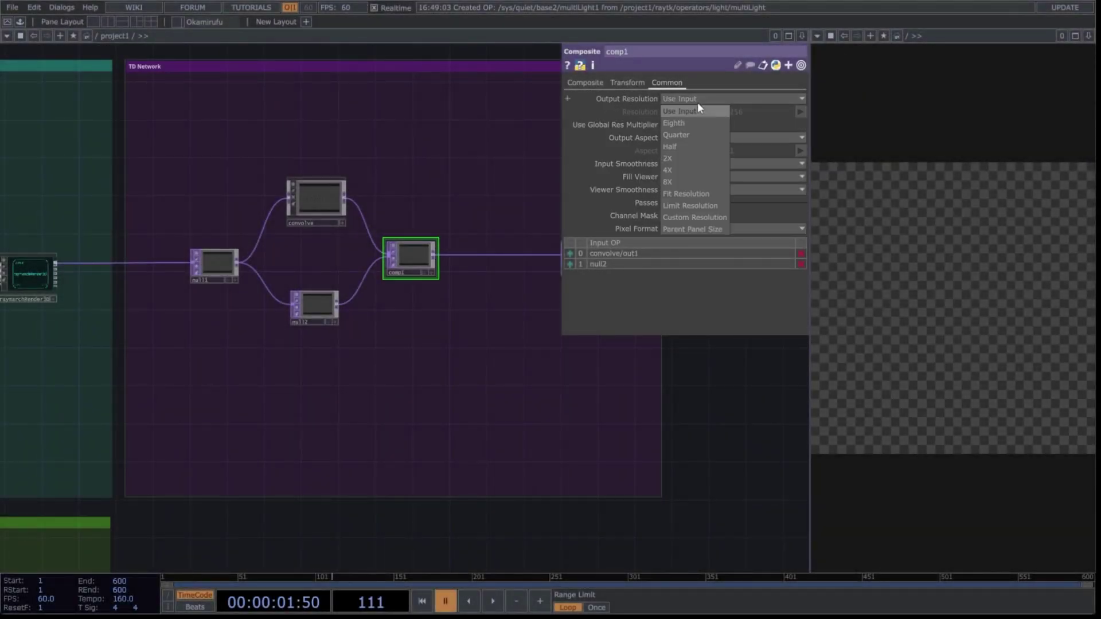
{"action": "left_click", "coordinate": [682, 229]}
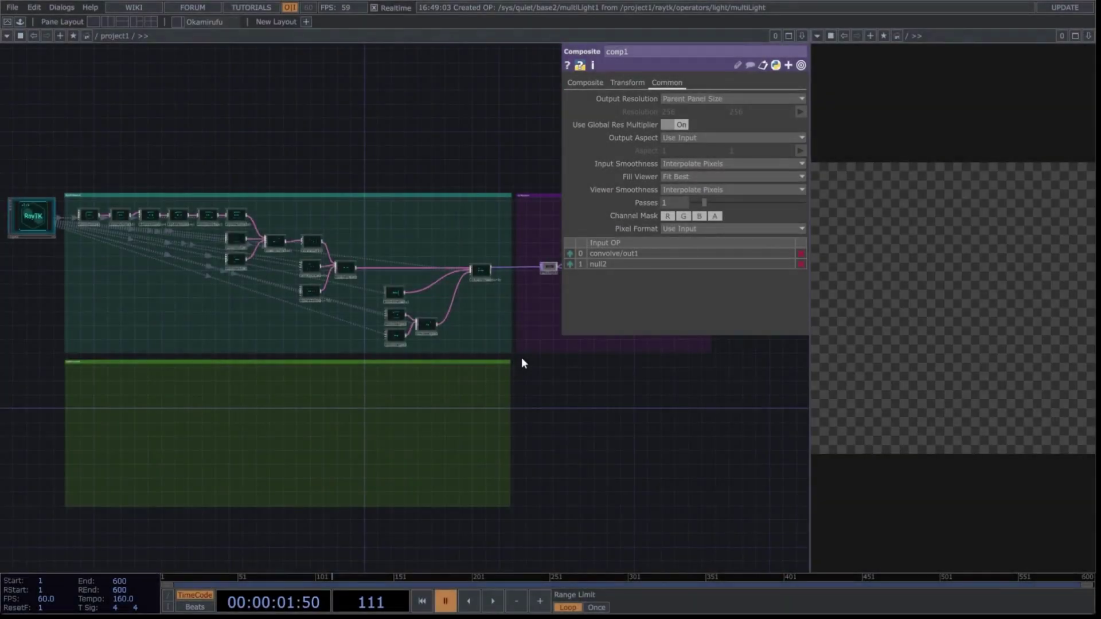
Set the project1 container's width to 1080 and height to 1920 at the root level, and return to its network.
{"action": "scroll", "coordinate": [522, 356], "scroll_direction": "down", "scroll_amount": 3}
{"action": "scroll", "coordinate": [521, 356], "scroll_direction": "down", "scroll_amount": 5}
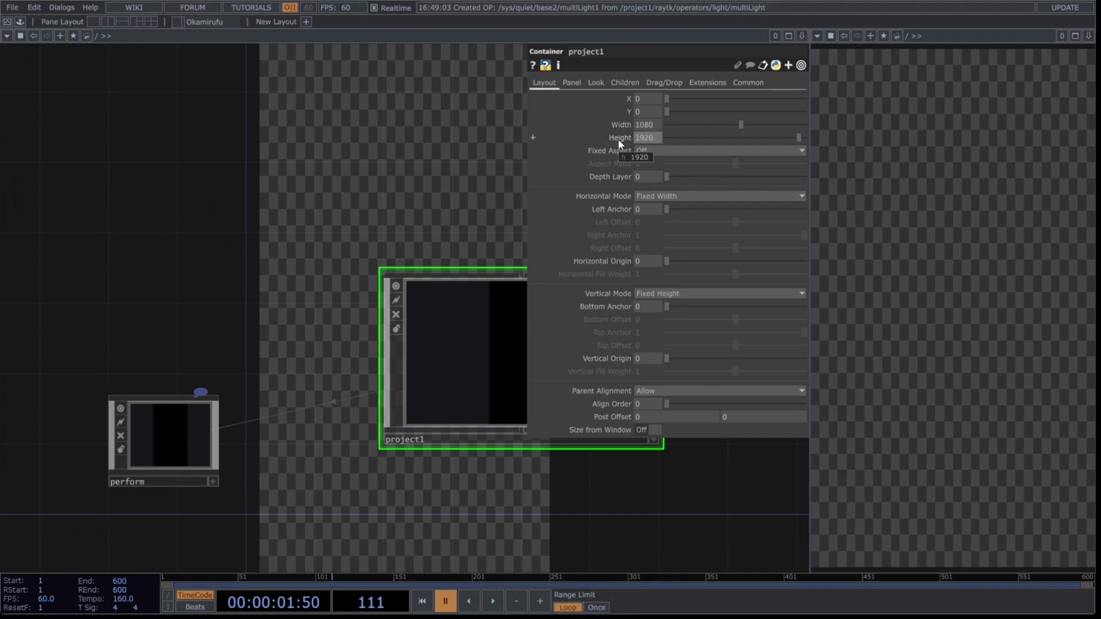
{"action": "scroll", "coordinate": [476, 374], "scroll_direction": "up", "scroll_amount": 5}
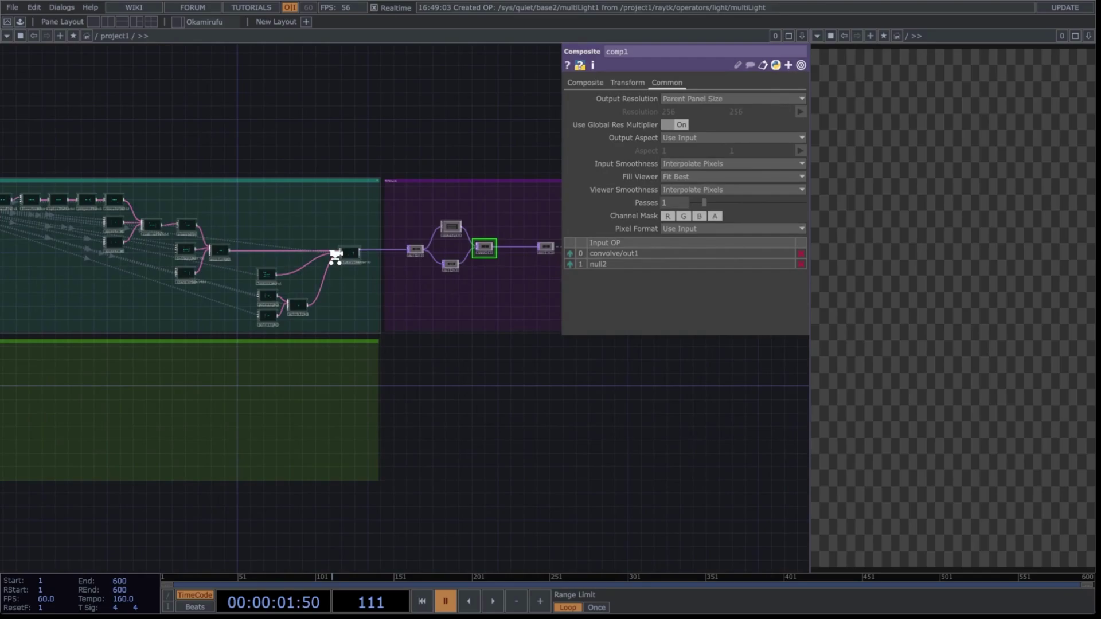
Set the render resolution of raymarchRender3D to 1080 by 1920.
{"action": "scroll", "coordinate": [335, 255], "scroll_direction": "up", "scroll_amount": 5}
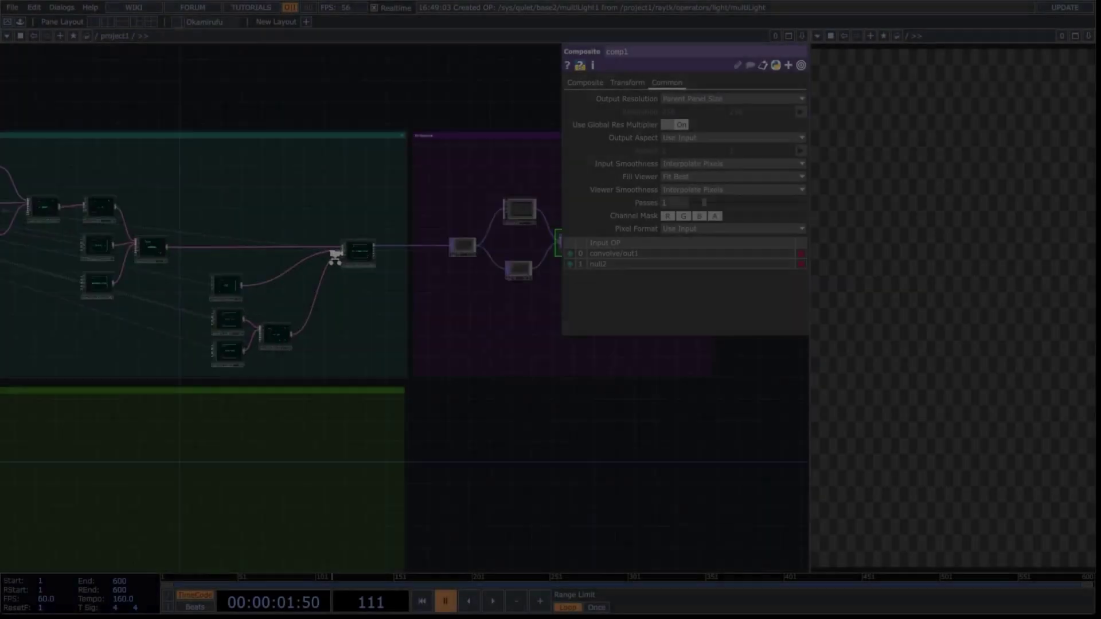
{"action": "left_click", "coordinate": [430, 239]}
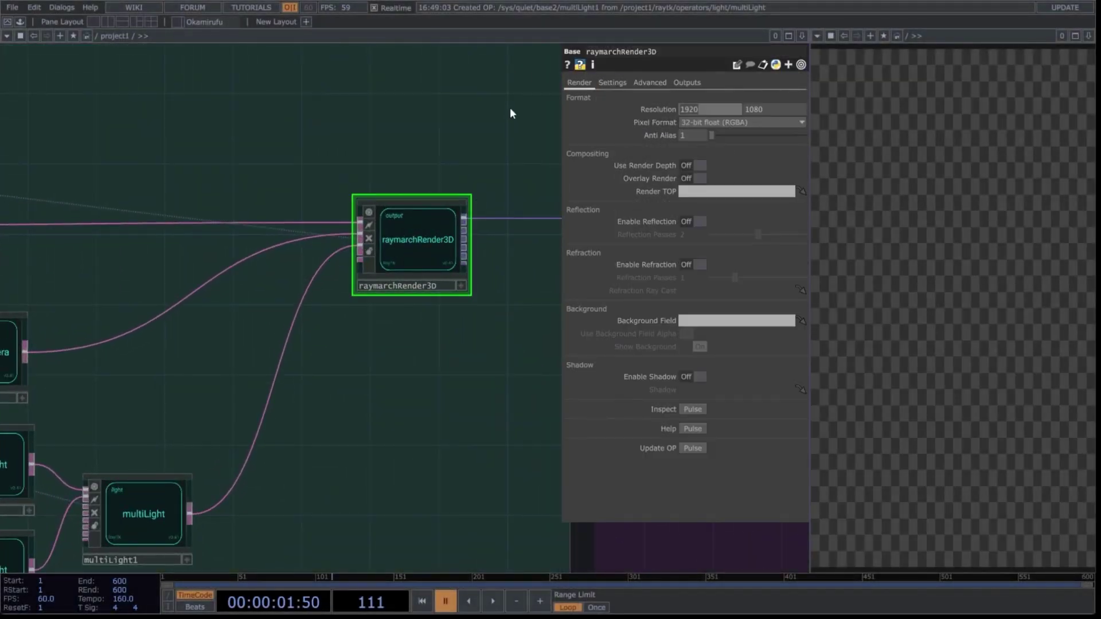
{"action": "key", "text": "Tab"}
{"action": "type", "text": "1920"}
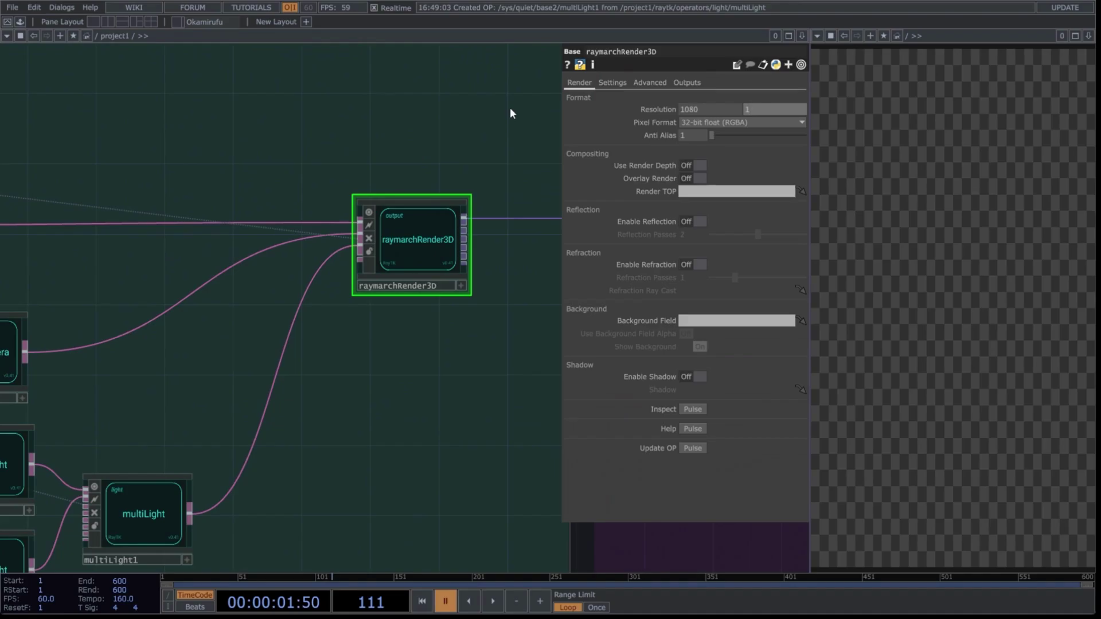
{"action": "key", "text": "Return"}
Hide the operator parameters and place the HumansPerc_02_65bpm audio operator in the empty green area below the RayTK network.
{"action": "scroll", "coordinate": [443, 197], "scroll_direction": "down", "scroll_amount": 5}
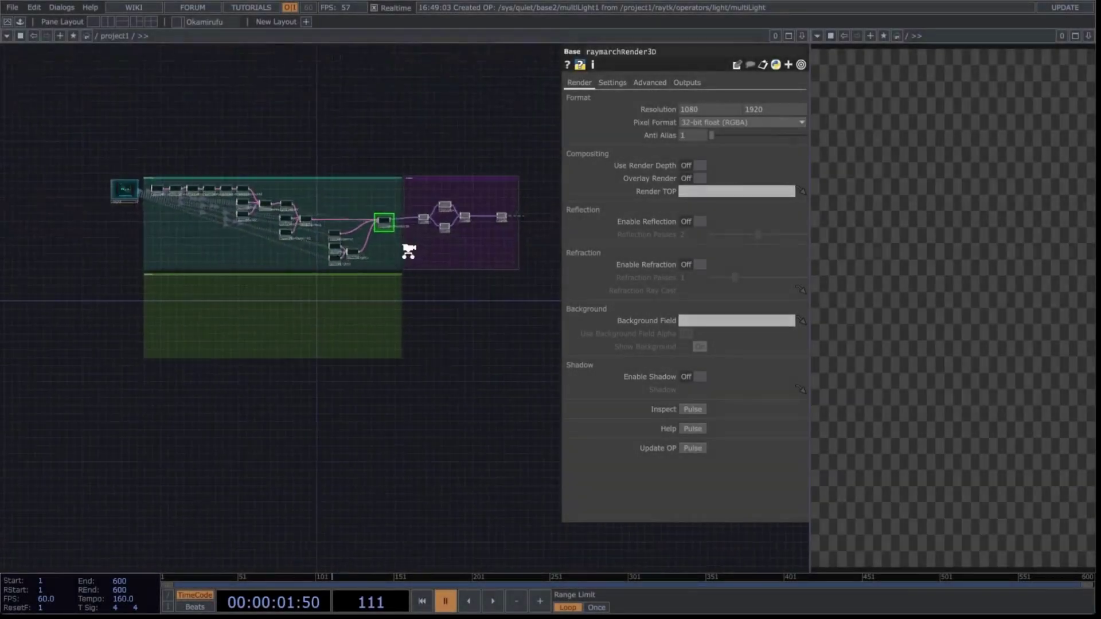
{"action": "scroll", "coordinate": [408, 245], "scroll_direction": "up", "scroll_amount": 3}
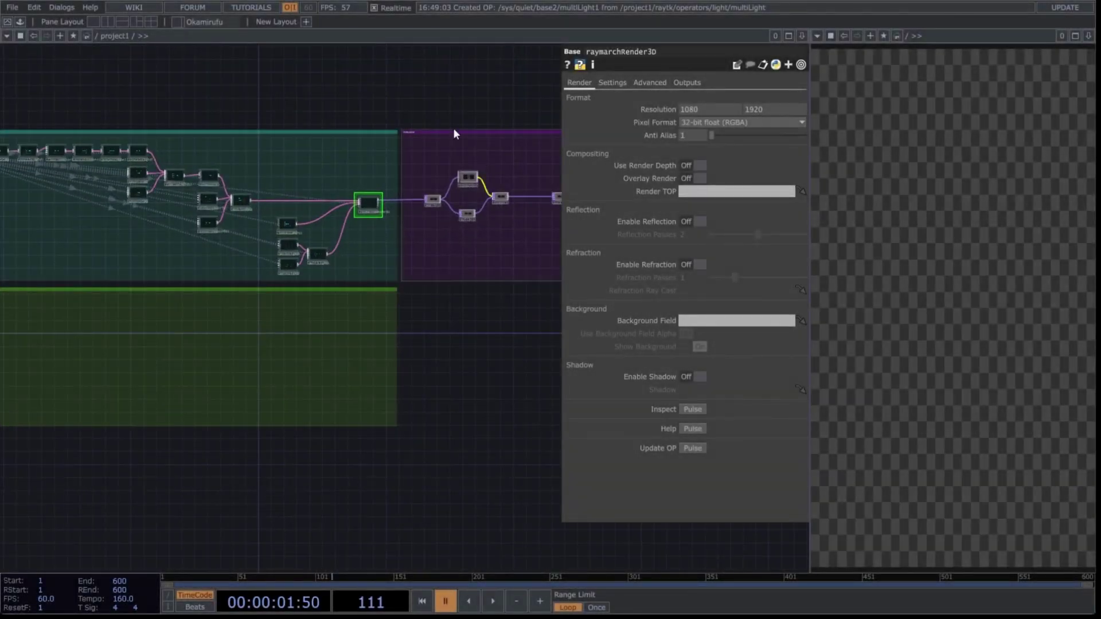
{"action": "left_click_drag", "start_coordinate": [450, 349], "coordinate": [474, 373]}
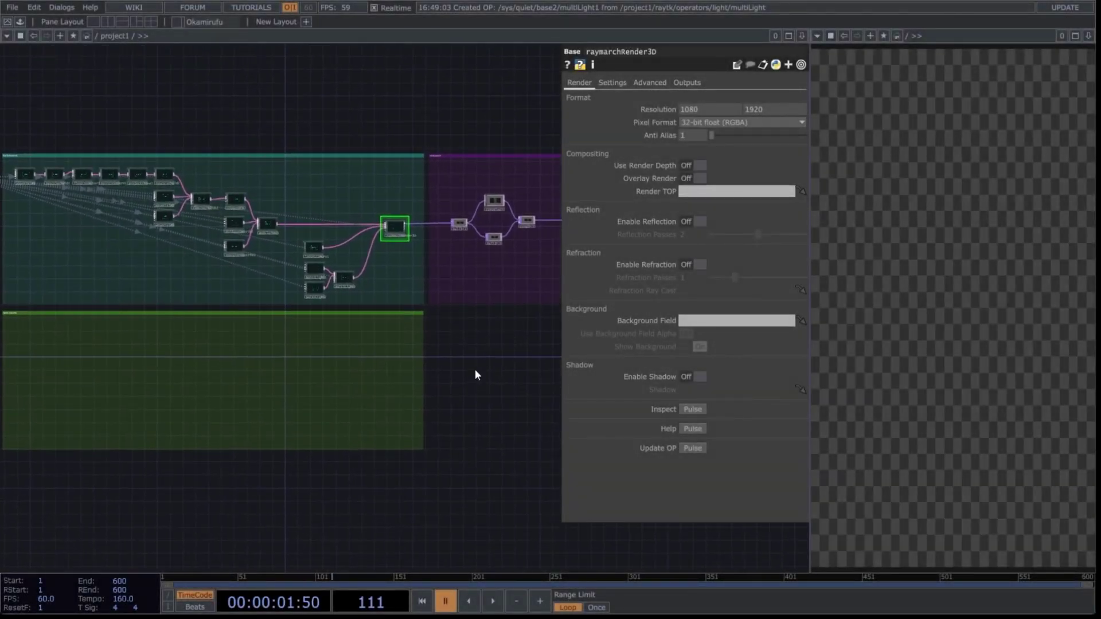
{"action": "key", "text": "p"}
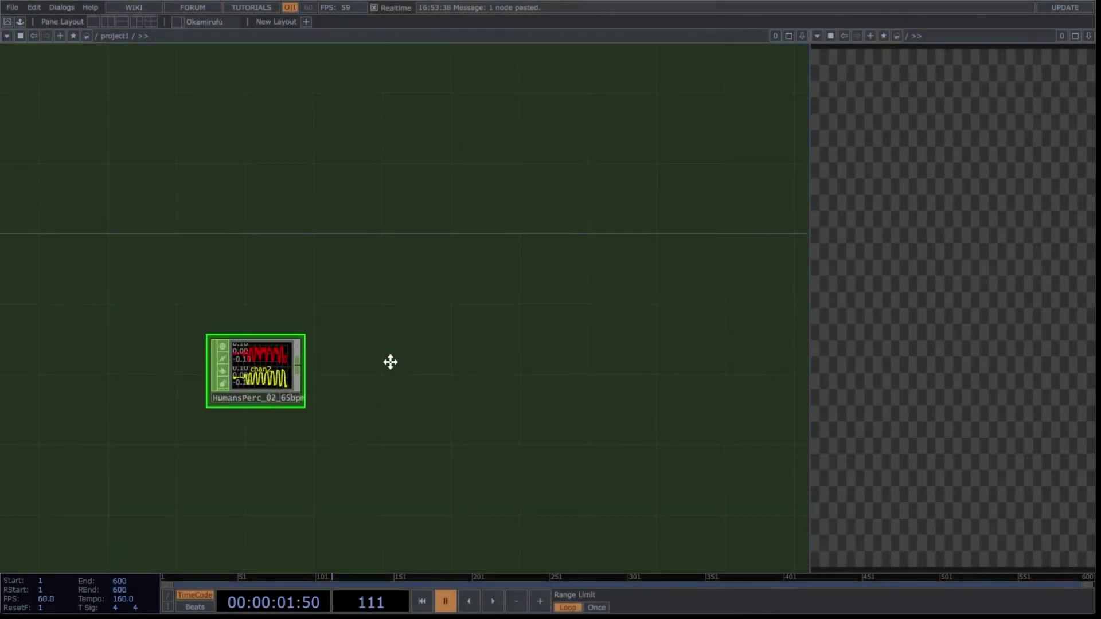
{"action": "left_click_drag", "start_coordinate": [390, 362], "coordinate": [392, 347]}
{"action": "left_click_drag", "start_coordinate": [272, 359], "coordinate": [251, 343]}
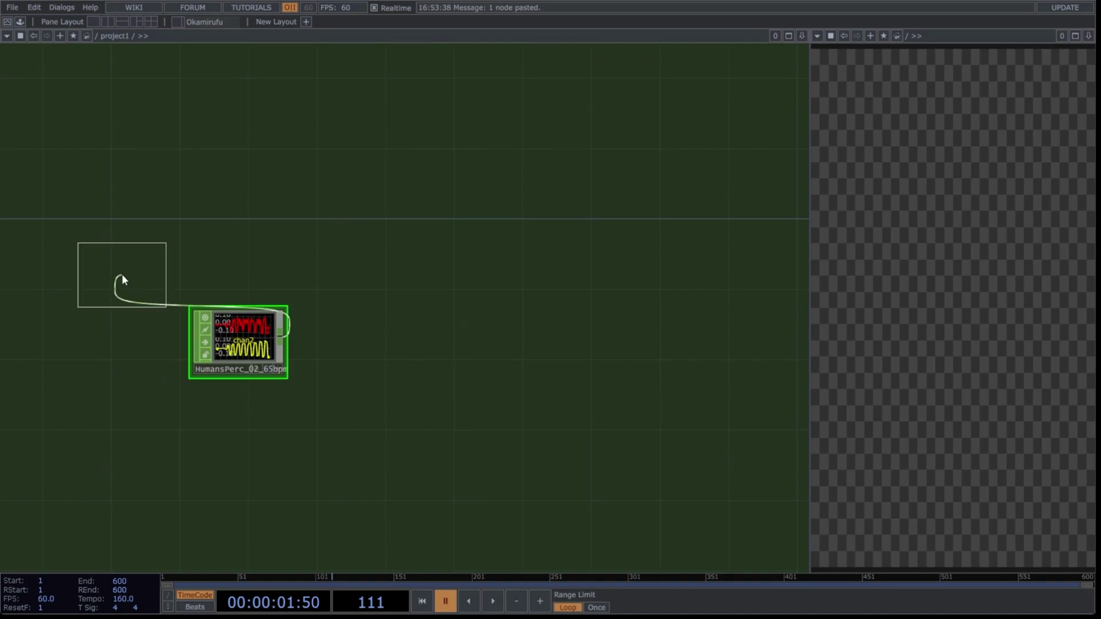
Add an Audio Device Out CHOP after HumansPerc_02_65bpm and connect its output to an audioAnalysis component from the palette's Tools.
{"action": "left_click", "coordinate": [359, 347]}
{"action": "left_click", "coordinate": [20, 21]}
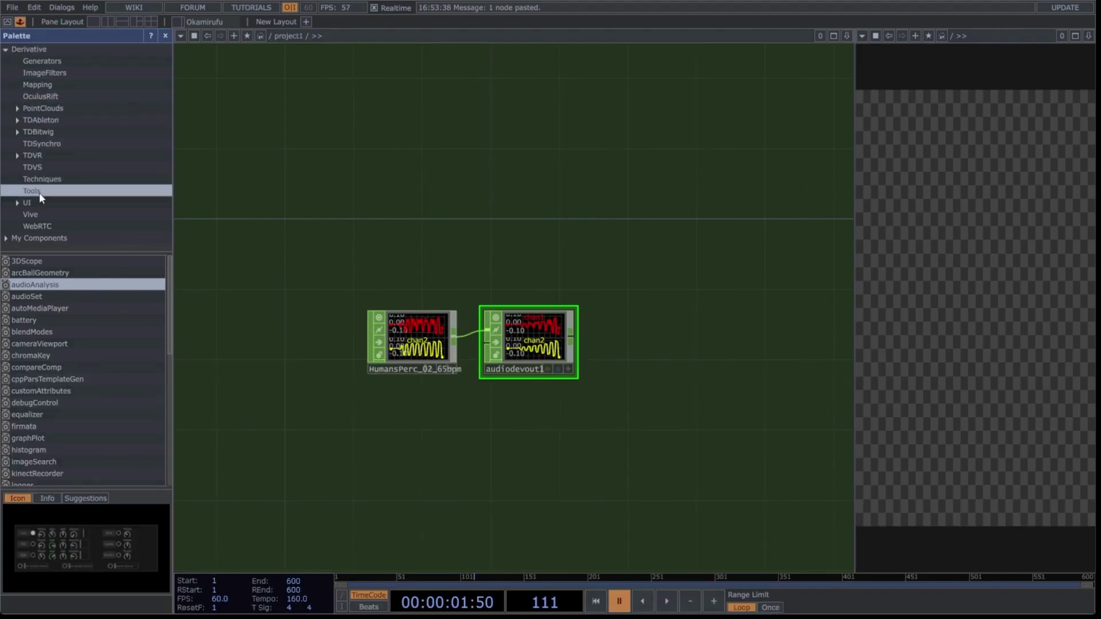
{"action": "left_click_drag", "start_coordinate": [45, 284], "coordinate": [639, 339]}
{"action": "left_click", "coordinate": [166, 36]}
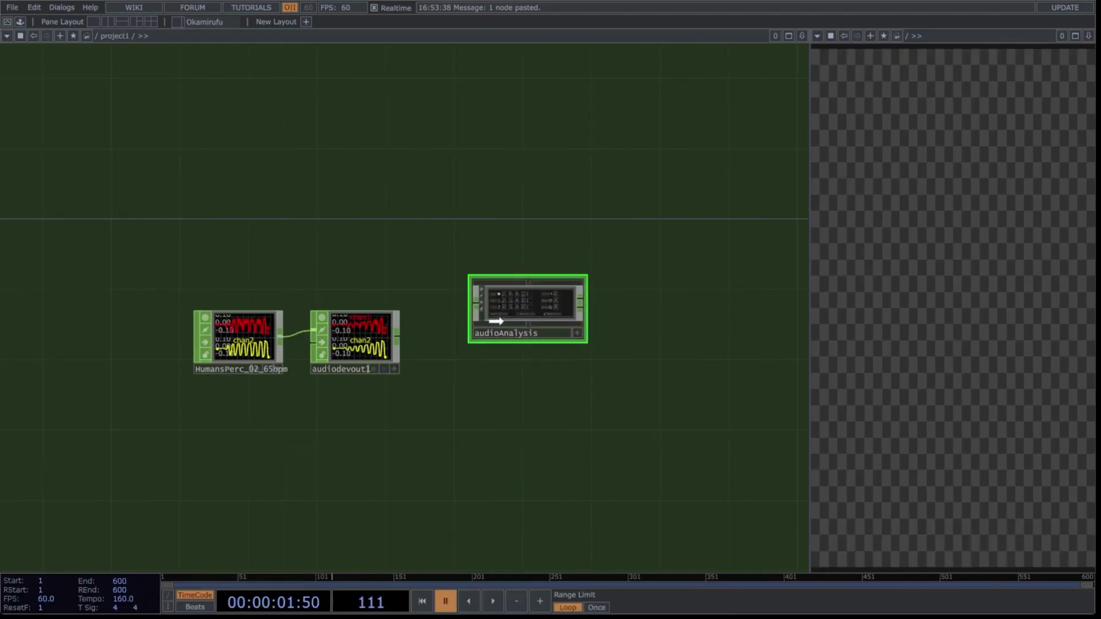
{"action": "left_click_drag", "start_coordinate": [507, 313], "coordinate": [495, 341]}
{"action": "left_click_drag", "start_coordinate": [397, 336], "coordinate": [502, 328]}
Attach a Select CHOP to the first output of audioAnalysis.
{"action": "left_click_drag", "start_coordinate": [605, 324], "coordinate": [250, 304]}
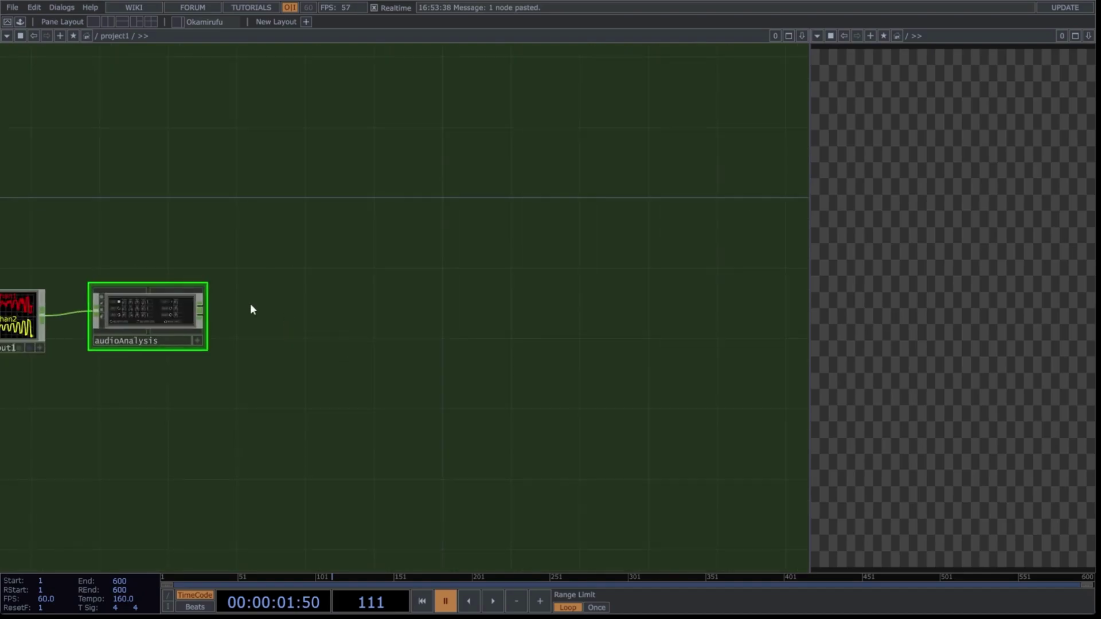
{"action": "left_click", "coordinate": [202, 308]}
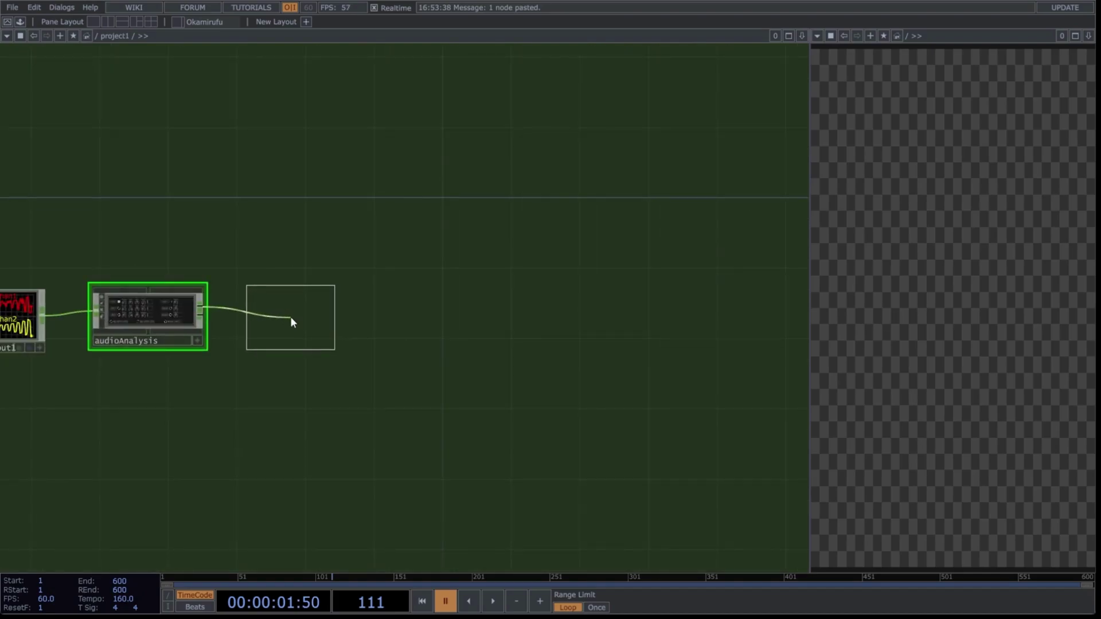
{"action": "left_click", "coordinate": [290, 316]}
{"action": "scroll", "coordinate": [403, 312], "scroll_direction": "down", "scroll_amount": 2}
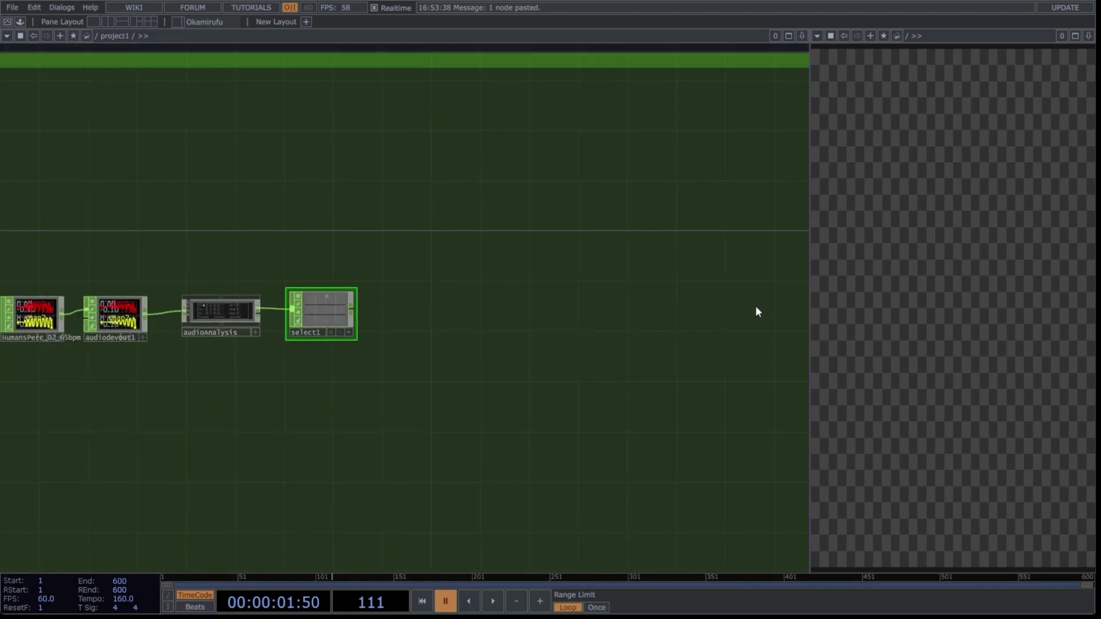
Branch the output of select1 into a Trail CHOP above and a Math CHOP below.
{"action": "scroll", "coordinate": [332, 314], "scroll_direction": "up", "scroll_amount": 2}
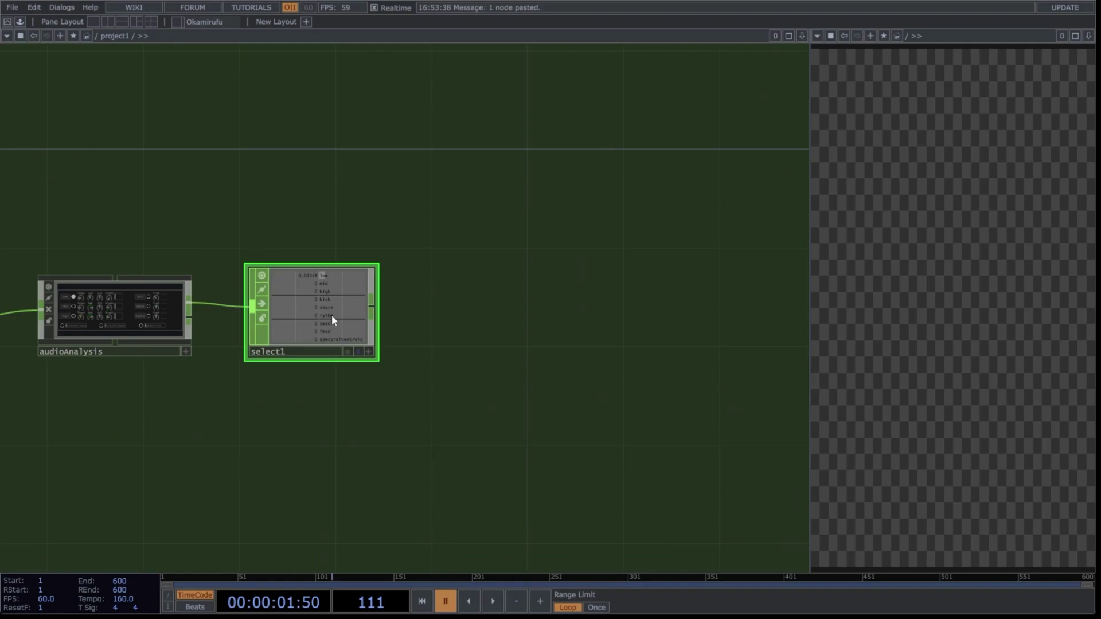
{"action": "left_click", "coordinate": [374, 310]}
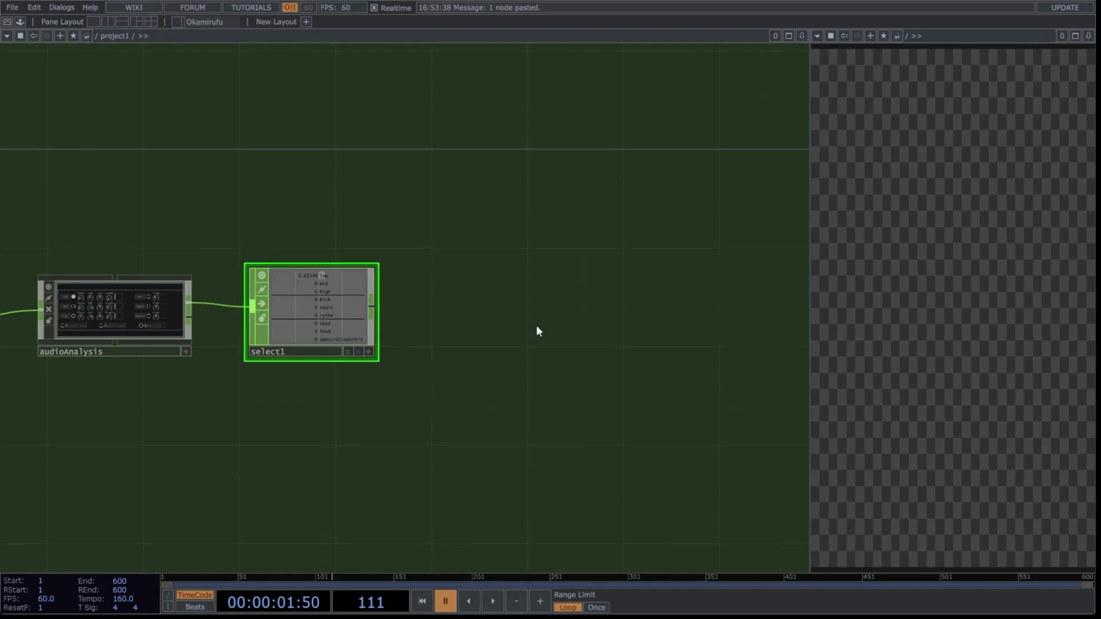
{"action": "left_click", "coordinate": [515, 181]}
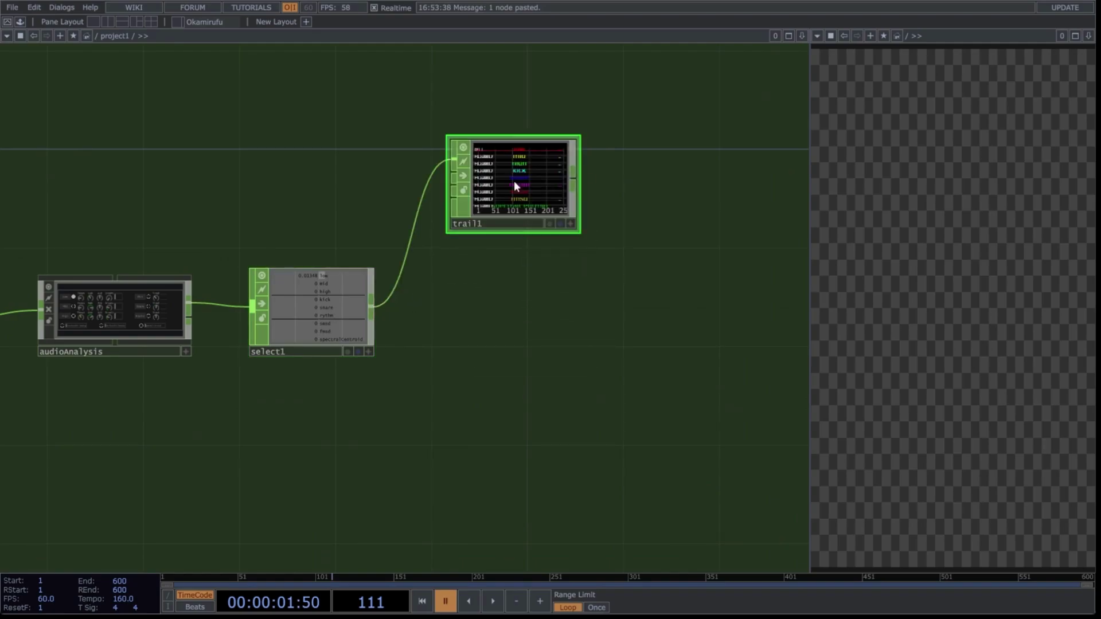
{"action": "key", "text": "ctrl+v"}
{"action": "left_click", "coordinate": [510, 359]}
{"action": "left_click", "coordinate": [373, 309]}
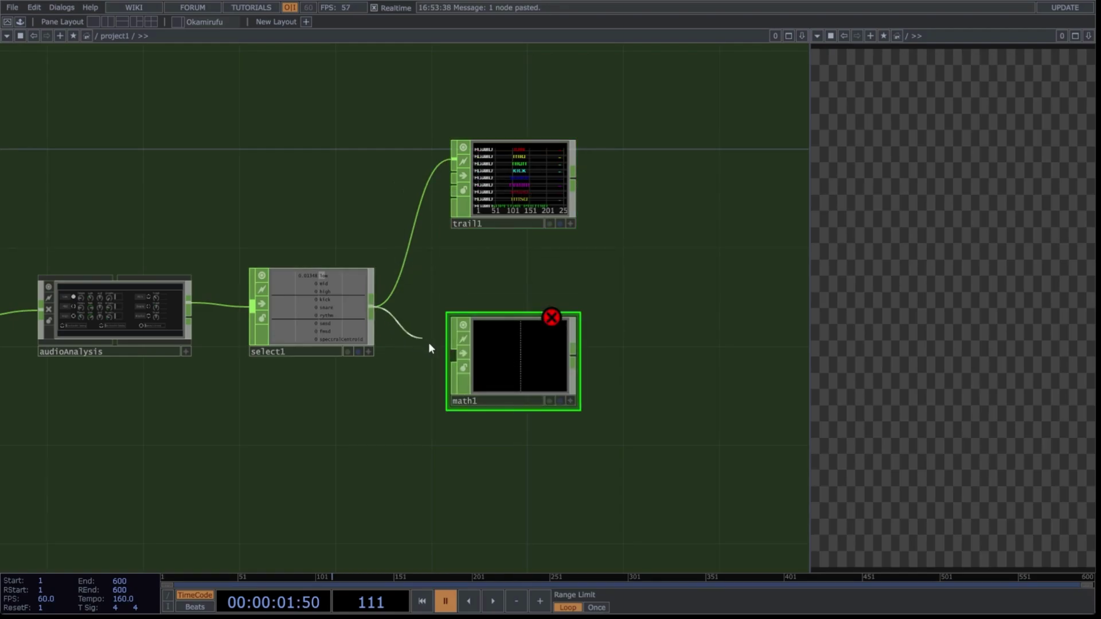
{"action": "left_click", "coordinate": [454, 356]}
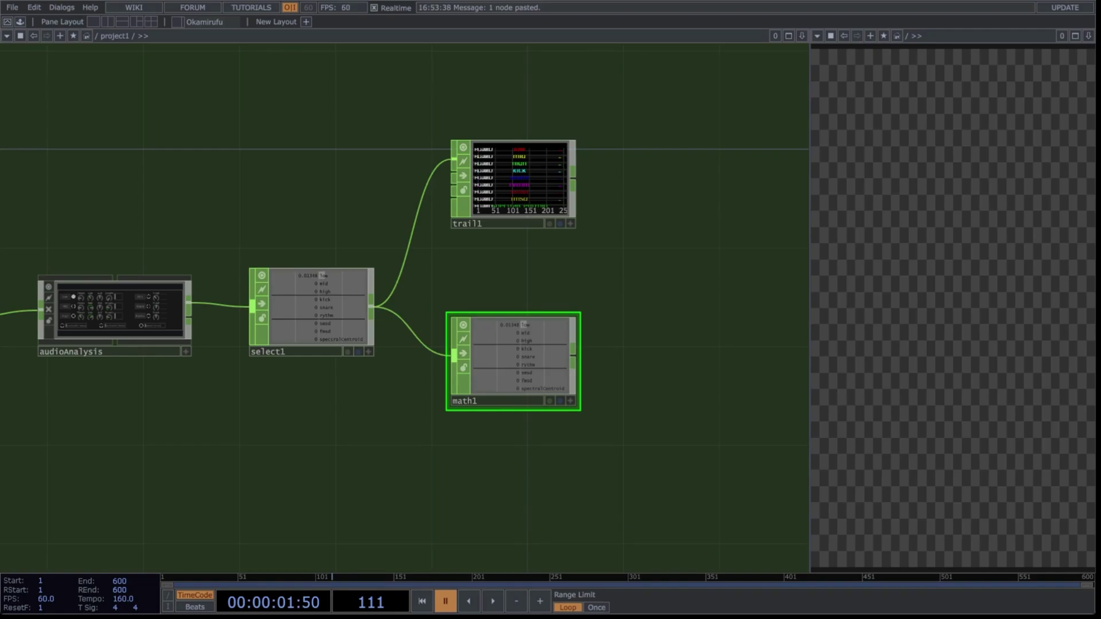
Add an Analyze CHOP after trail1, and wire a copy of it after math1.
{"action": "left_click_drag", "start_coordinate": [579, 182], "coordinate": [354, 183]}
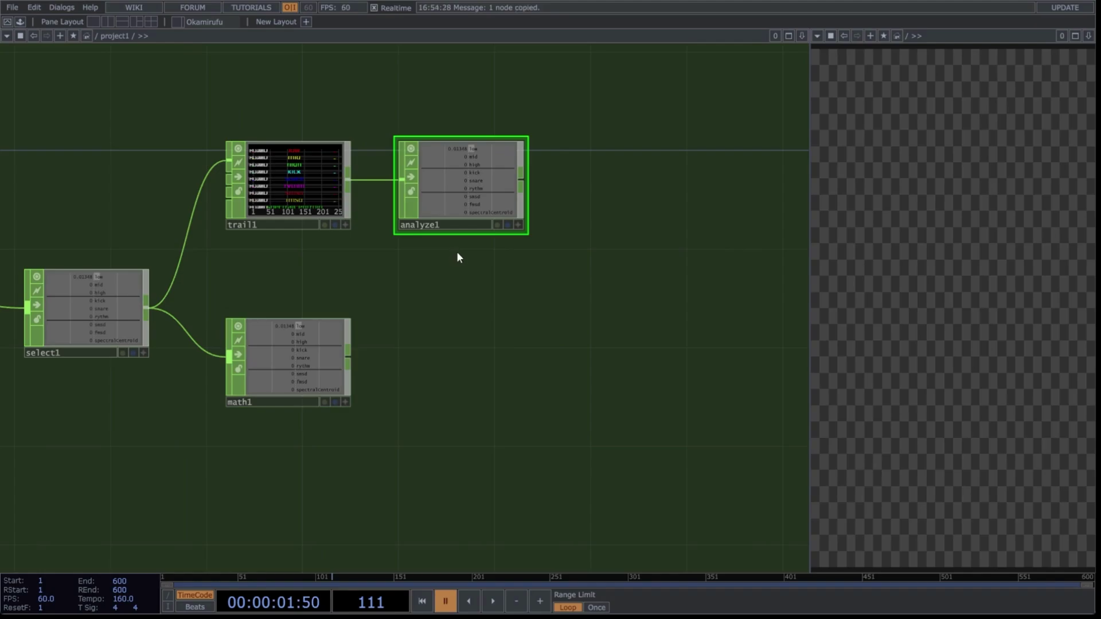
{"action": "key", "text": "ctrl+v"}
{"action": "left_click", "coordinate": [439, 342]}
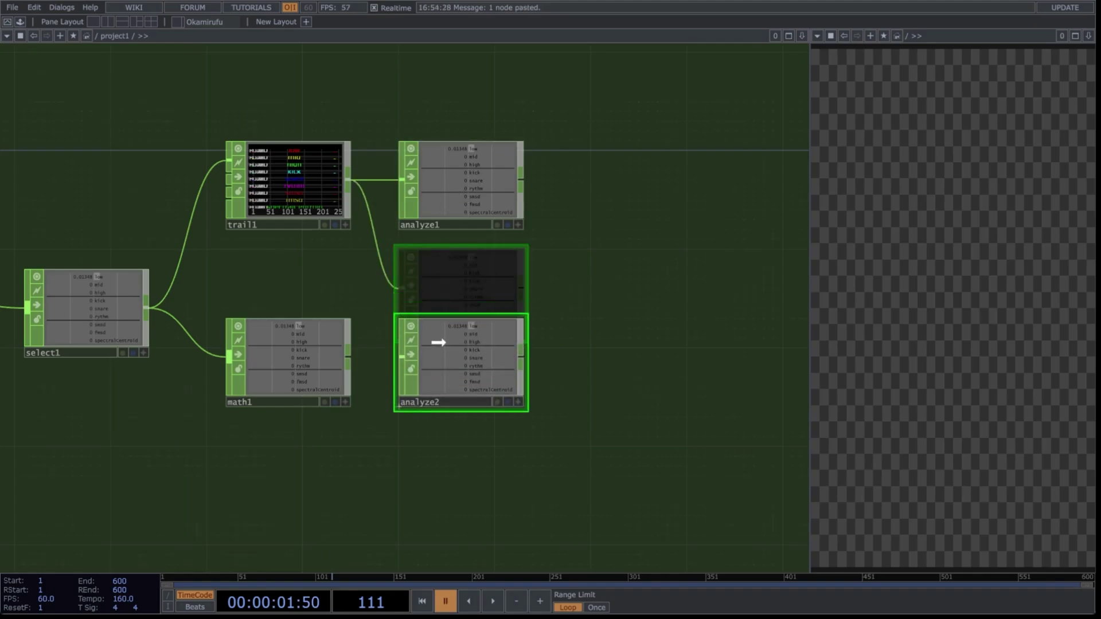
{"action": "left_click_drag", "start_coordinate": [350, 354], "coordinate": [434, 356]}
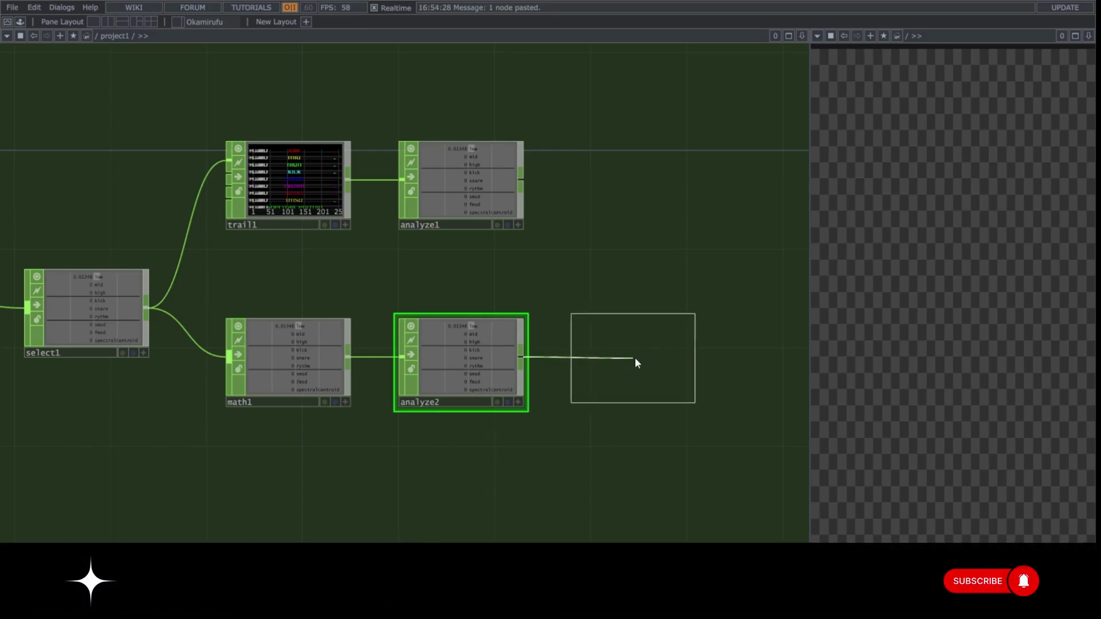
Add a Logic CHOP after analyze2 and place an unconnected Timer CHOP beside it.
{"action": "left_click", "coordinate": [626, 361]}
{"action": "left_click_drag", "start_coordinate": [725, 373], "coordinate": [386, 330]}
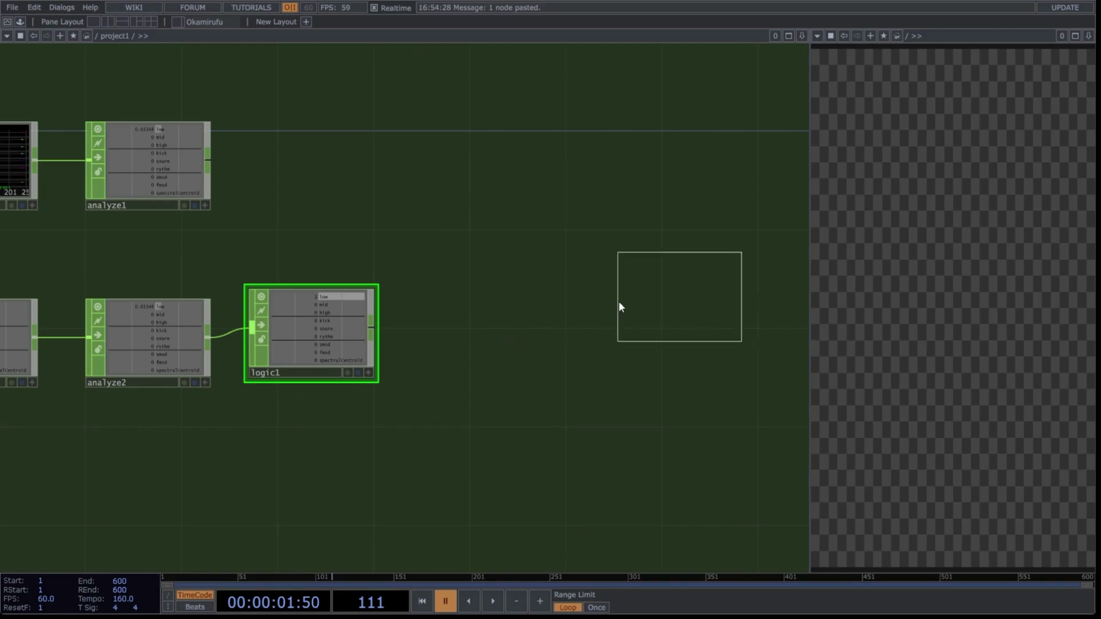
{"action": "left_click", "coordinate": [557, 331]}
{"action": "key", "text": "h"}
Build a chain of Math, Lag and Null CHOPs from the output of timer1.
{"action": "left_click_drag", "start_coordinate": [619, 234], "coordinate": [462, 230]}
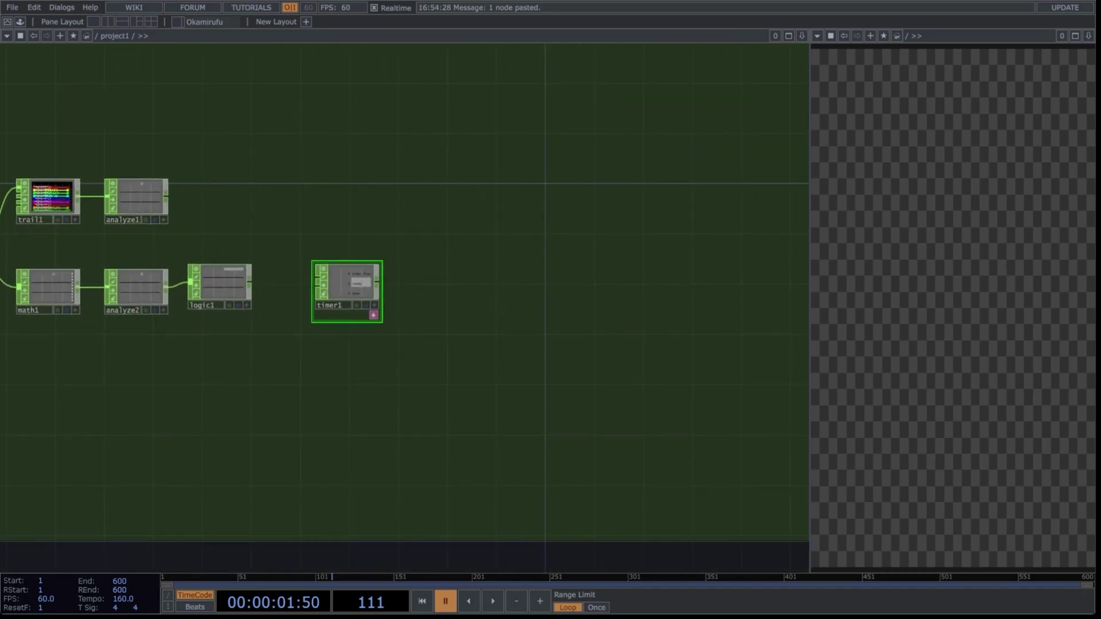
{"action": "scroll", "coordinate": [424, 241], "scroll_direction": "down", "scroll_amount": 2}
{"action": "scroll", "coordinate": [425, 241], "scroll_direction": "up", "scroll_amount": 2}
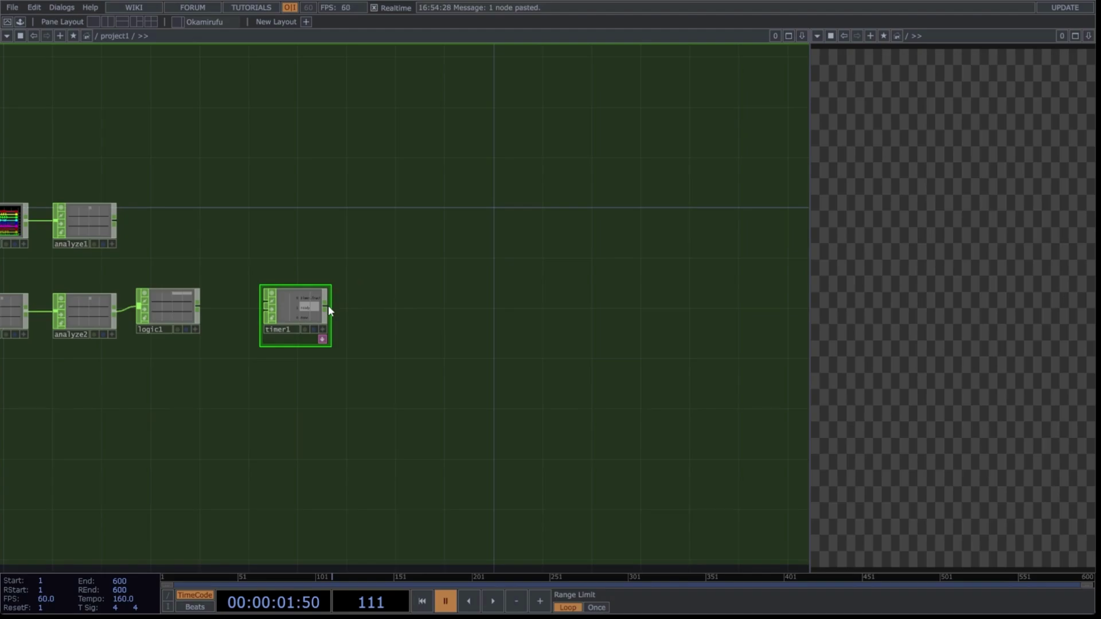
{"action": "left_click", "coordinate": [434, 109]}
{"action": "scroll", "coordinate": [435, 108], "scroll_direction": "up", "scroll_amount": 2}
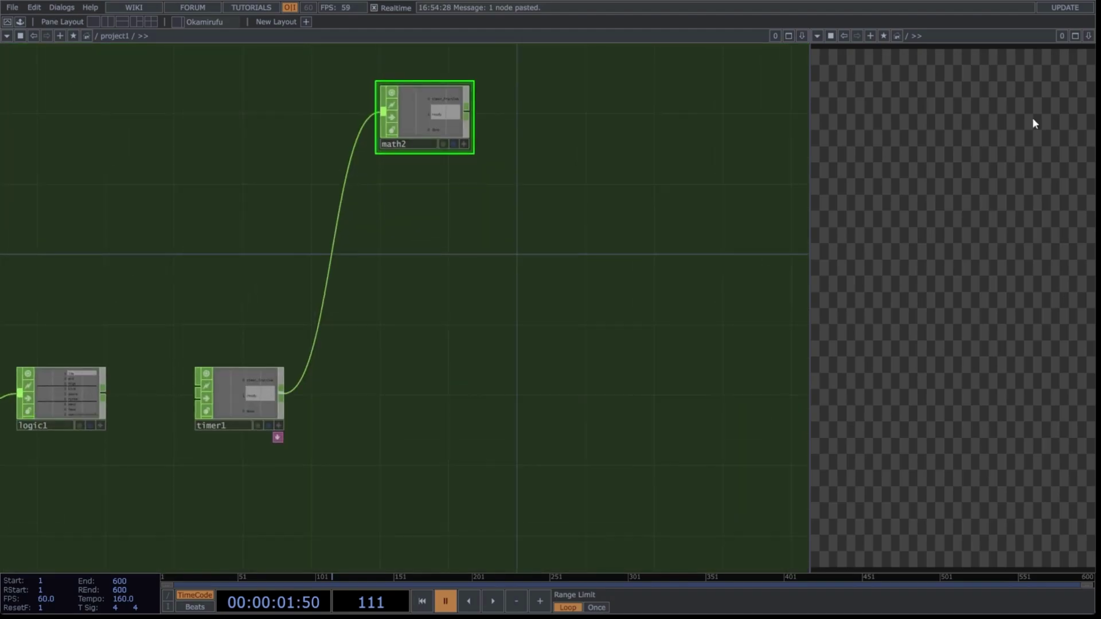
{"action": "right_click", "coordinate": [467, 113]}
{"action": "left_click", "coordinate": [415, 232]}
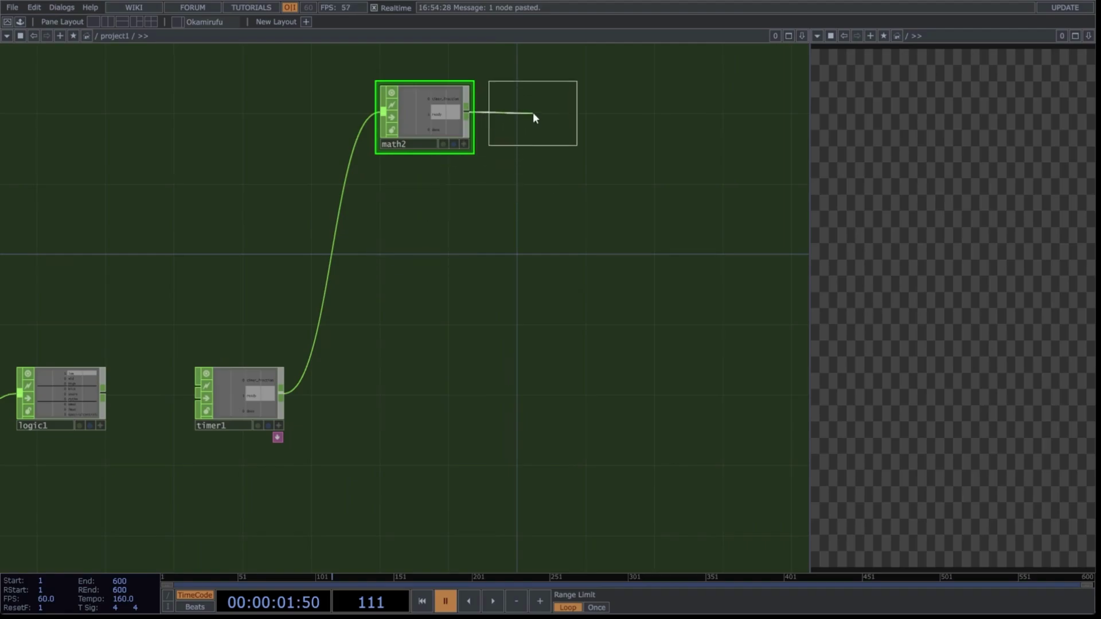
{"action": "left_click", "coordinate": [531, 113]}
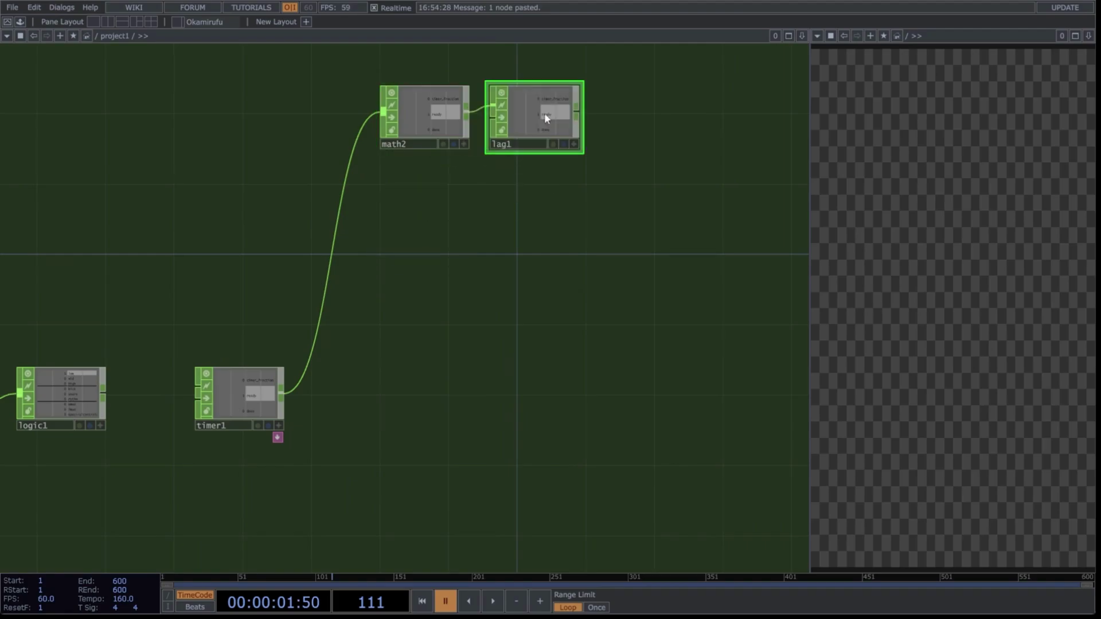
{"action": "right_click", "coordinate": [583, 112]}
{"action": "left_click", "coordinate": [614, 153]}
{"action": "left_click", "coordinate": [703, 116]}
Duplicate the math2, lag1 and null3 chain seven times so that timer1 feeds eight rows.
{"action": "left_click_drag", "start_coordinate": [802, 190], "coordinate": [573, 191]}
{"action": "right_click_drag", "start_coordinate": [580, 194], "coordinate": [168, 111]}
{"action": "left_click_drag", "start_coordinate": [435, 225], "coordinate": [484, 168]}
{"action": "scroll", "coordinate": [449, 226], "scroll_direction": "down", "scroll_amount": 2}
{"action": "key", "text": "ctrl+c"}
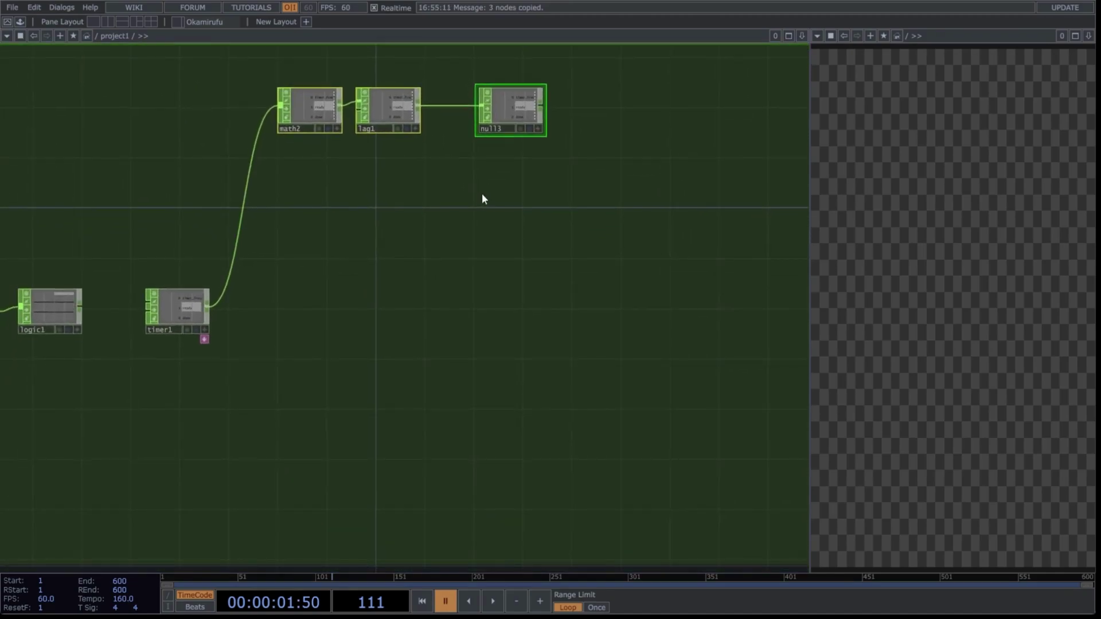
{"action": "key", "text": "ctrl+v"}
{"action": "key", "text": "ctrl+v"}
{"action": "key", "text": "ctrl+v"}
{"action": "key", "text": "ctrl+v"}
{"action": "key", "text": "ctrl+v"}
{"action": "key", "text": "ctrl+v"}
{"action": "key", "text": "ctrl+v"}
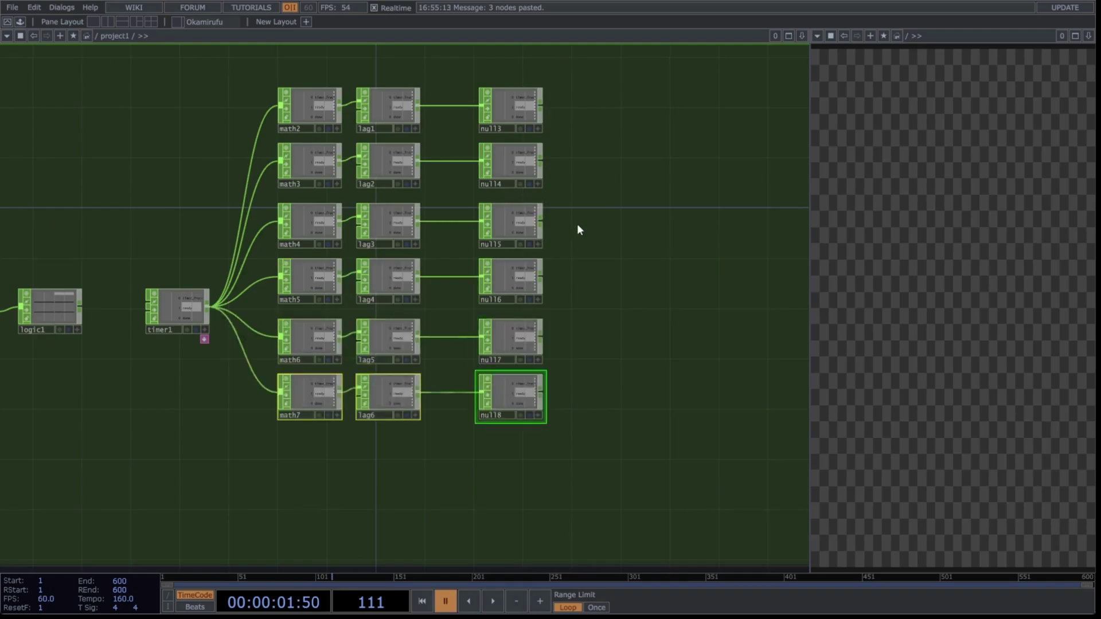
Rename the nulls of the first four rows amp, period, amp2 and amp3.
{"action": "left_click_drag", "start_coordinate": [584, 224], "coordinate": [688, 232]}
{"action": "left_click_drag", "start_coordinate": [679, 70], "coordinate": [529, 520]}
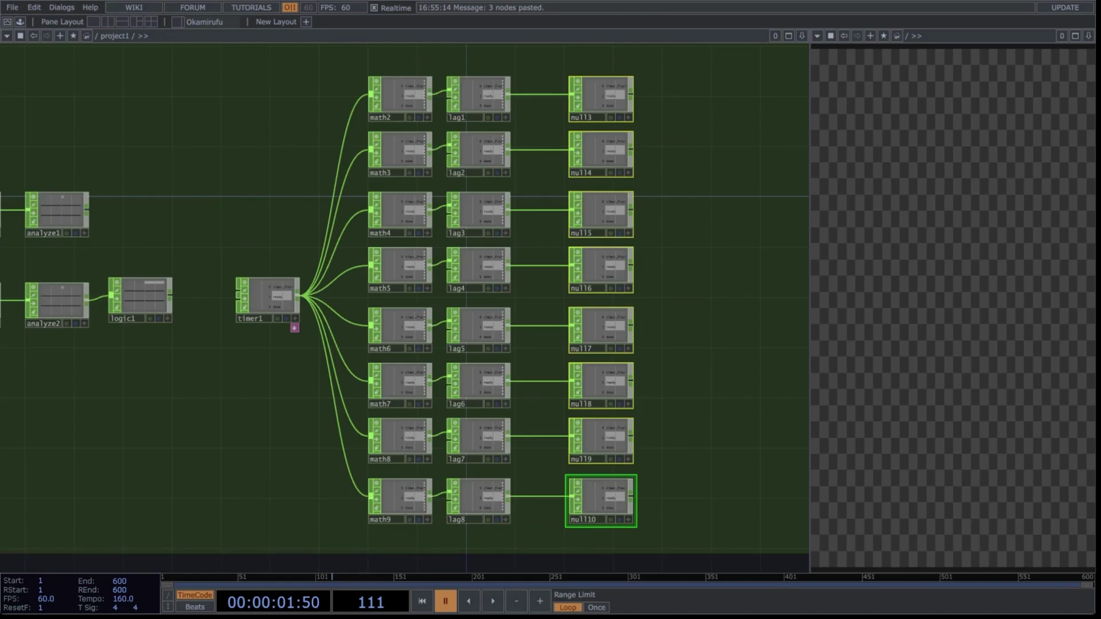
{"action": "left_click", "coordinate": [590, 118]}
{"action": "type", "text": "am"}
{"action": "left_click", "coordinate": [589, 173]}
{"action": "type", "text": "period"}
{"action": "left_click", "coordinate": [588, 233]}
{"action": "type", "text": "amp2"}
{"action": "left_click", "coordinate": [589, 288]}
{"action": "type", "text": "amp3"}
Rename the nulls of the fifth and sixth rows diff_level and cam_x, and enter another camera name for the seventh.
{"action": "key", "text": "Tab"}
{"action": "type", "text": "d"}
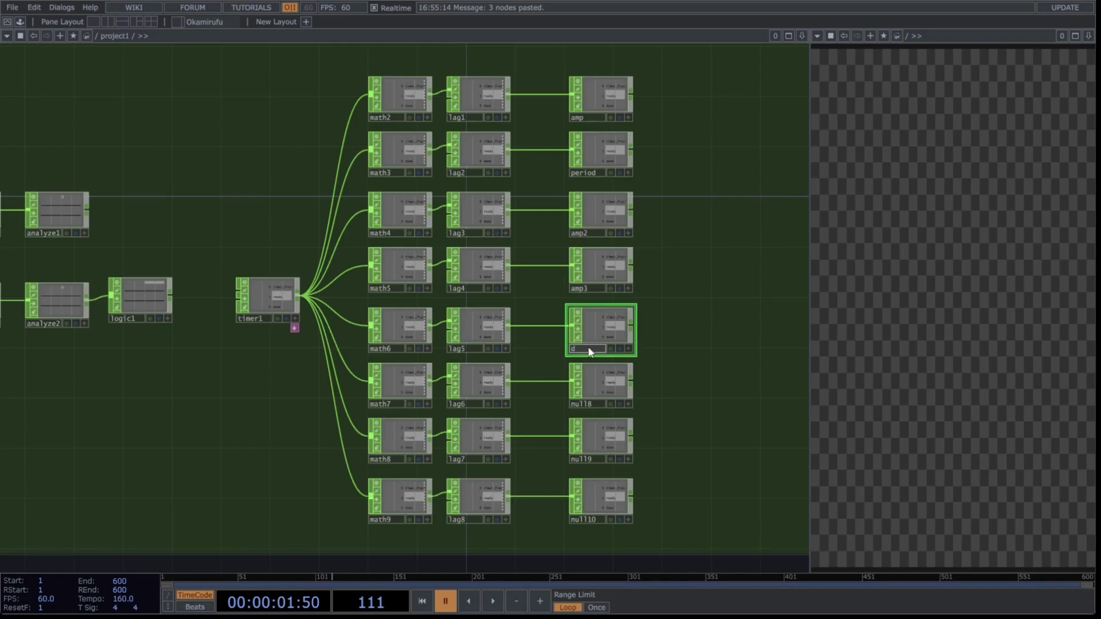
{"action": "type", "text": "iff_level"}
{"action": "key", "text": "Tab"}
{"action": "type", "text": "cam_x"}
{"action": "key", "text": "Tab"}
{"action": "type", "text": "ca"}
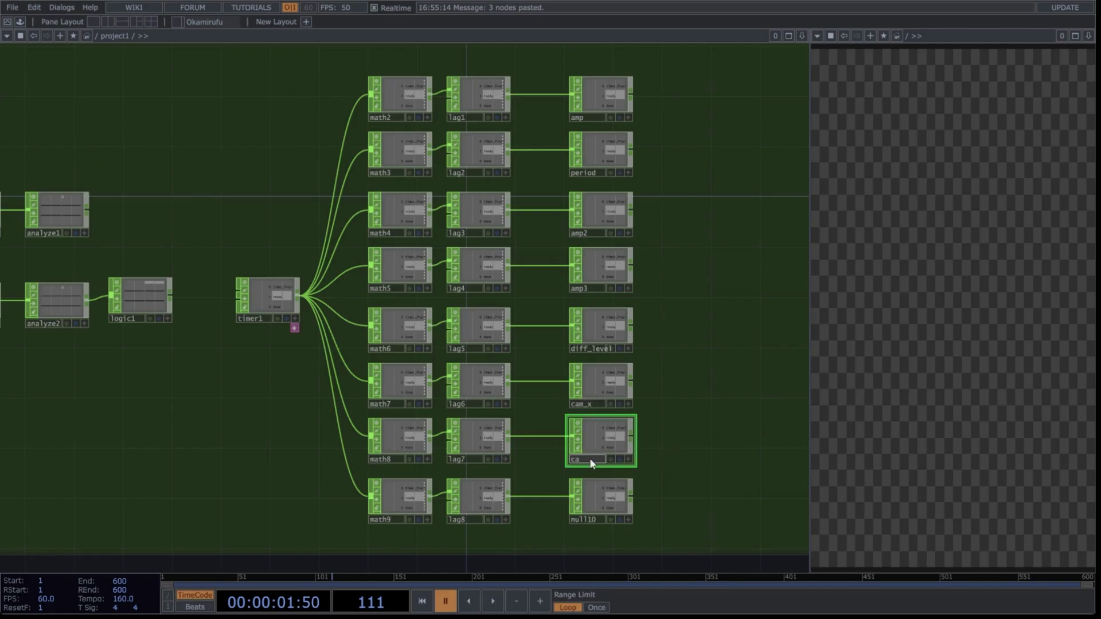
Delete the eighth row consisting of math9, lag8 and null10.
{"action": "left_click", "coordinate": [700, 492]}
{"action": "left_click_drag", "start_coordinate": [699, 492], "coordinate": [369, 536]}
{"action": "key", "text": "Delete"}
Set waveField1 in the RayTK network to a Sine wave with axis Distance From Origin and coord type 2D.
{"action": "scroll", "coordinate": [391, 471], "scroll_direction": "down", "scroll_amount": 8}
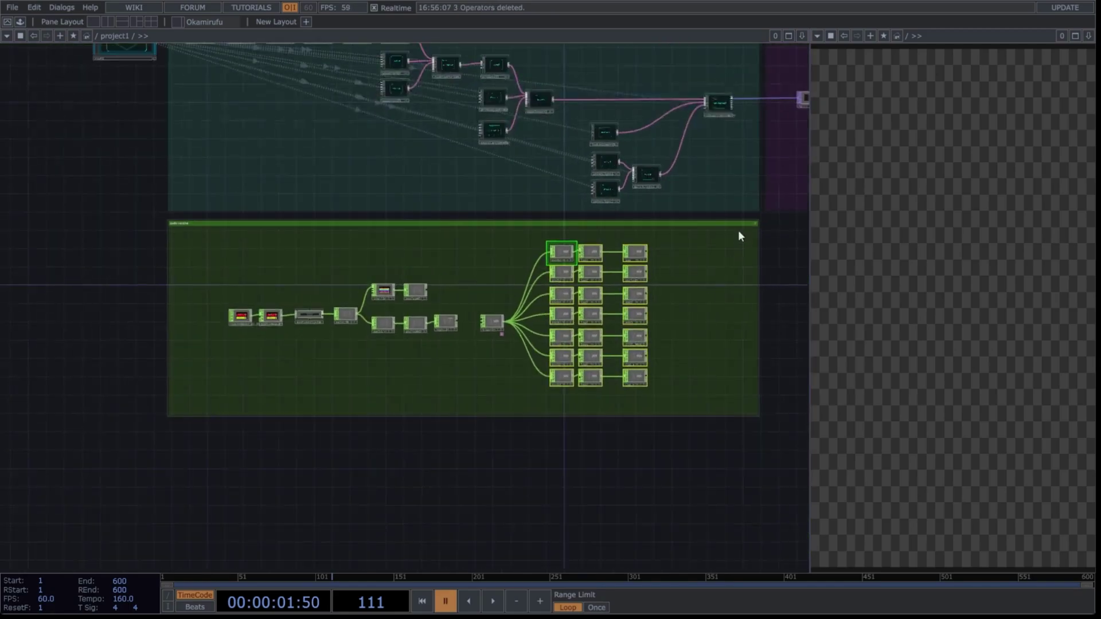
{"action": "left_click_drag", "start_coordinate": [739, 236], "coordinate": [725, 393]}
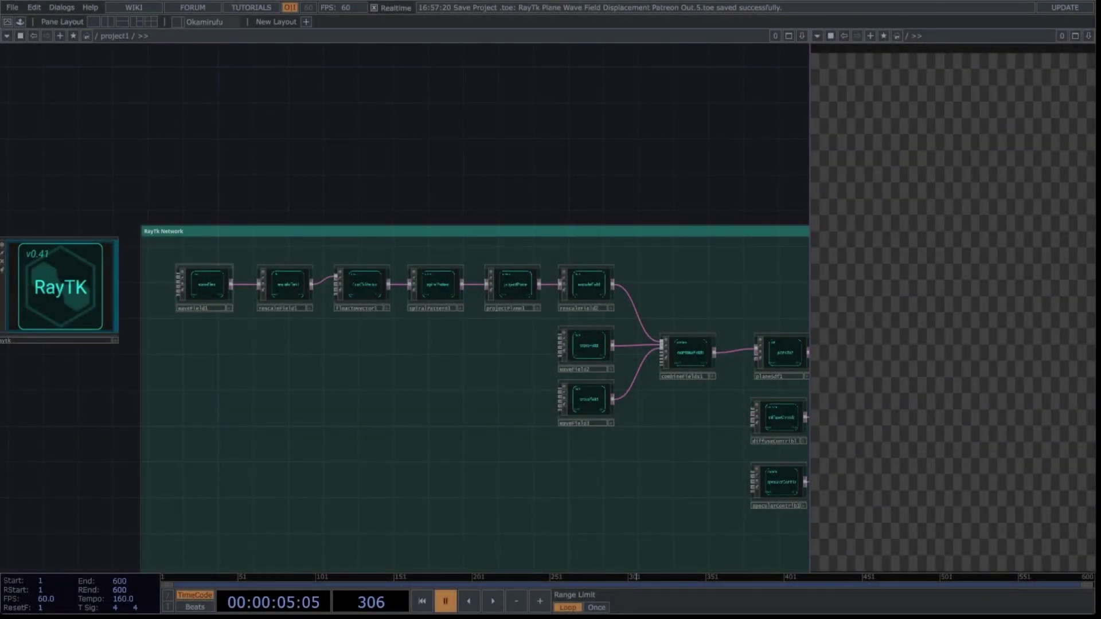
{"action": "left_click", "coordinate": [202, 288]}
{"action": "key", "text": "p"}
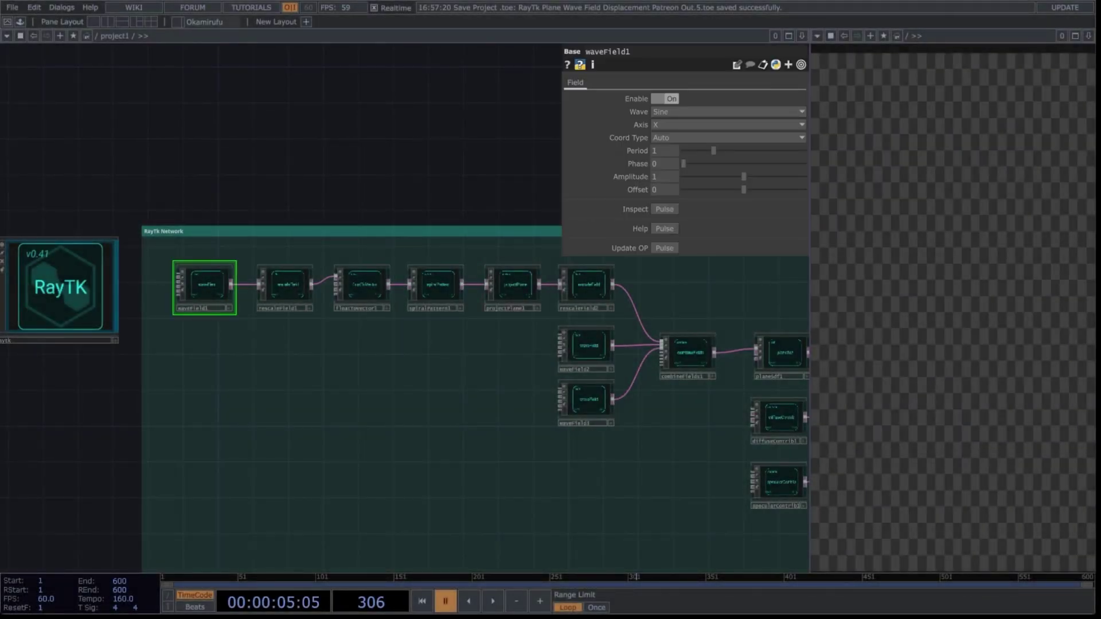
{"action": "left_click", "coordinate": [663, 111]}
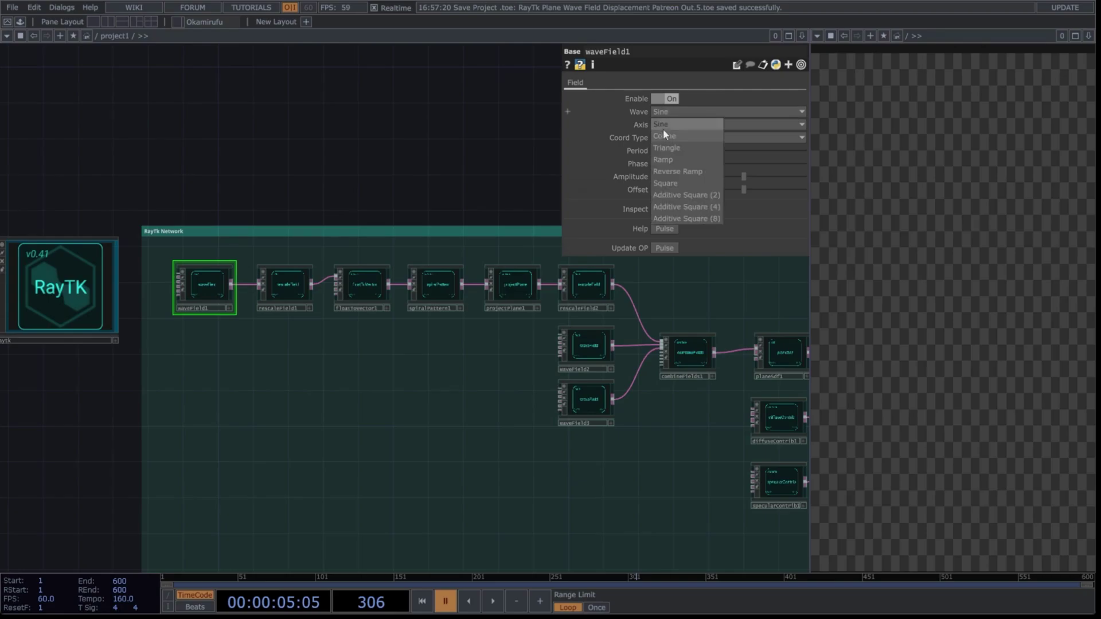
{"action": "left_click", "coordinate": [664, 124]}
{"action": "left_click", "coordinate": [672, 126]}
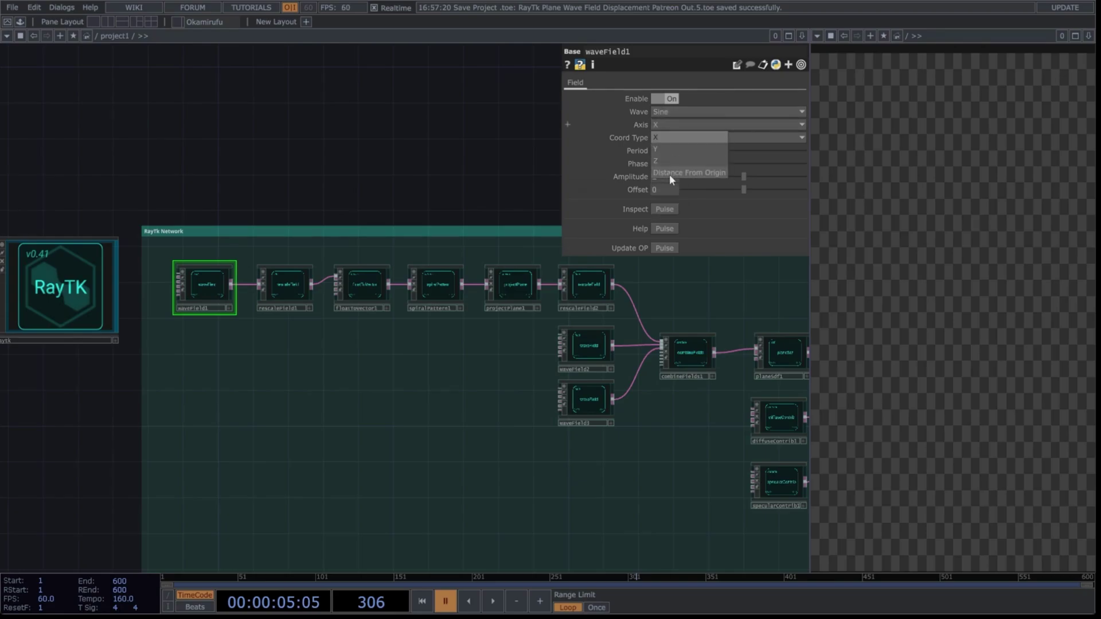
{"action": "left_click", "coordinate": [669, 174]}
{"action": "left_click", "coordinate": [669, 138]}
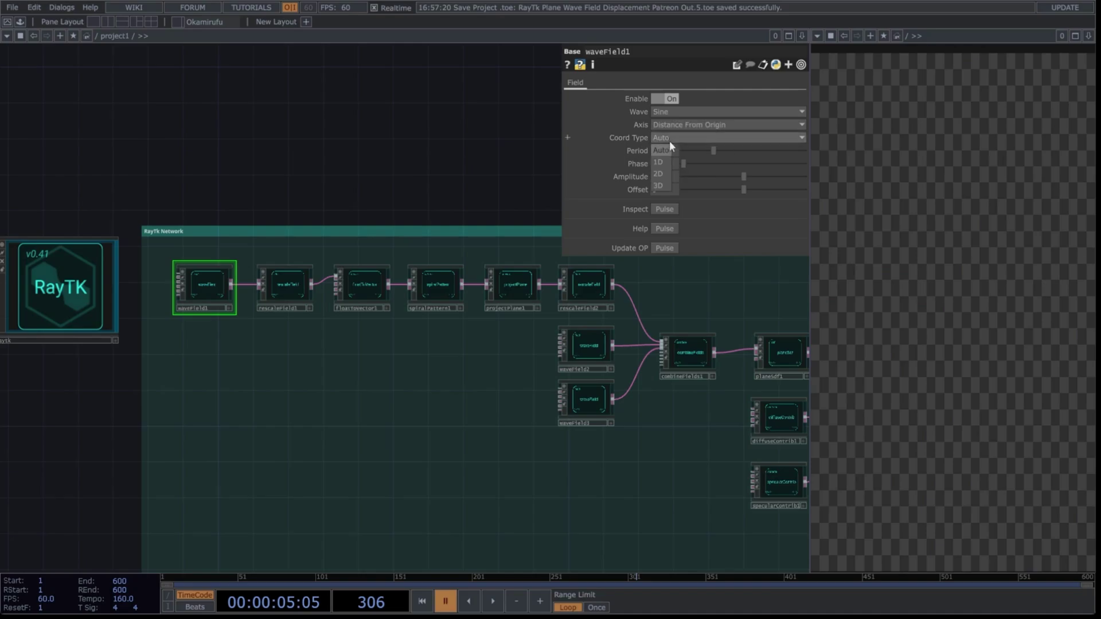
{"action": "left_click", "coordinate": [663, 174]}
Set waveField1's period to 0.2, phase to 4.2, amplitude to 0.25 and offset to -1.
{"action": "type", "text": "0.2"}
{"action": "key", "text": "Tab"}
{"action": "type", "text": "4.2"}
{"action": "key", "text": "Tab"}
{"action": "type", "text": "0.25"}
{"action": "key", "text": "Tab"}
{"action": "type", "text": "-1"}
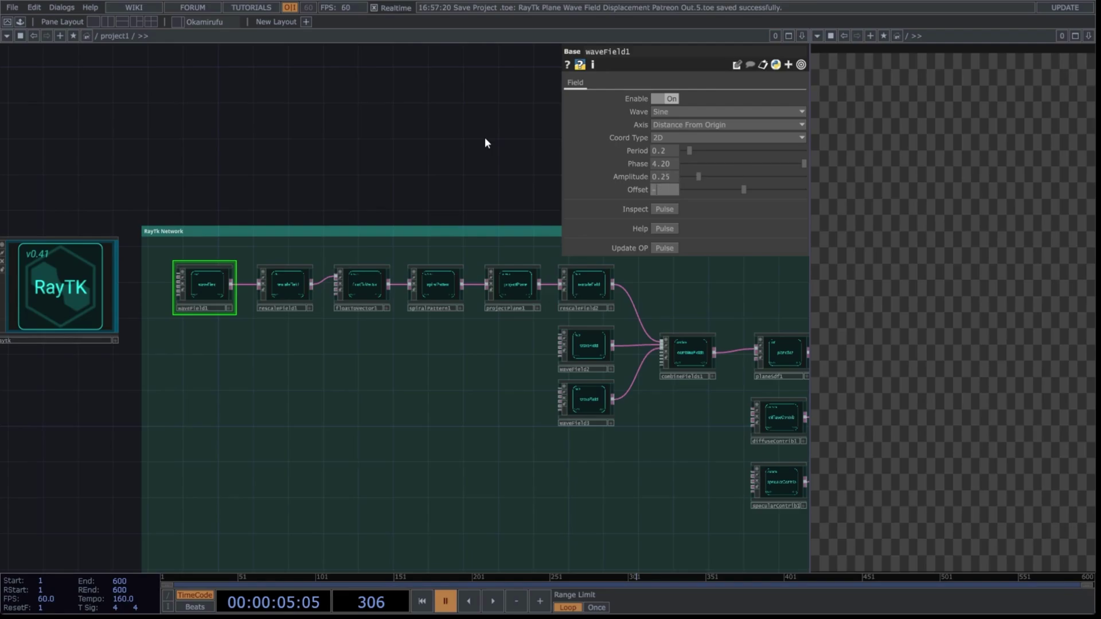
{"action": "key", "text": "Tab"}
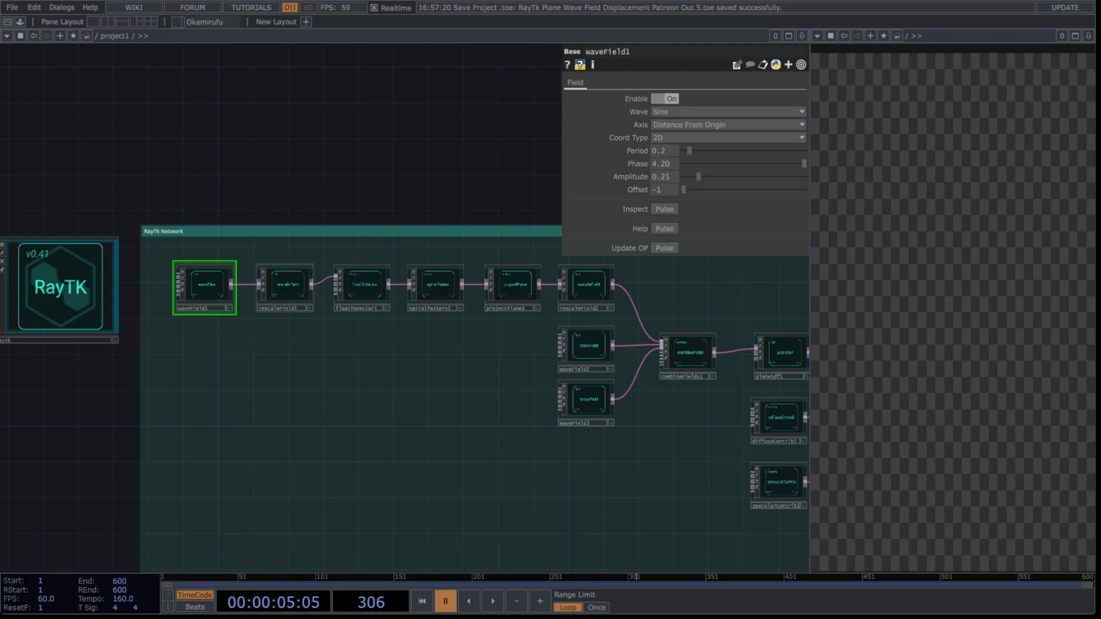
Set the first Input Low value of rescaleField1 to -1 and its first Input High value to 2.5.
{"action": "left_click", "coordinate": [286, 285]}
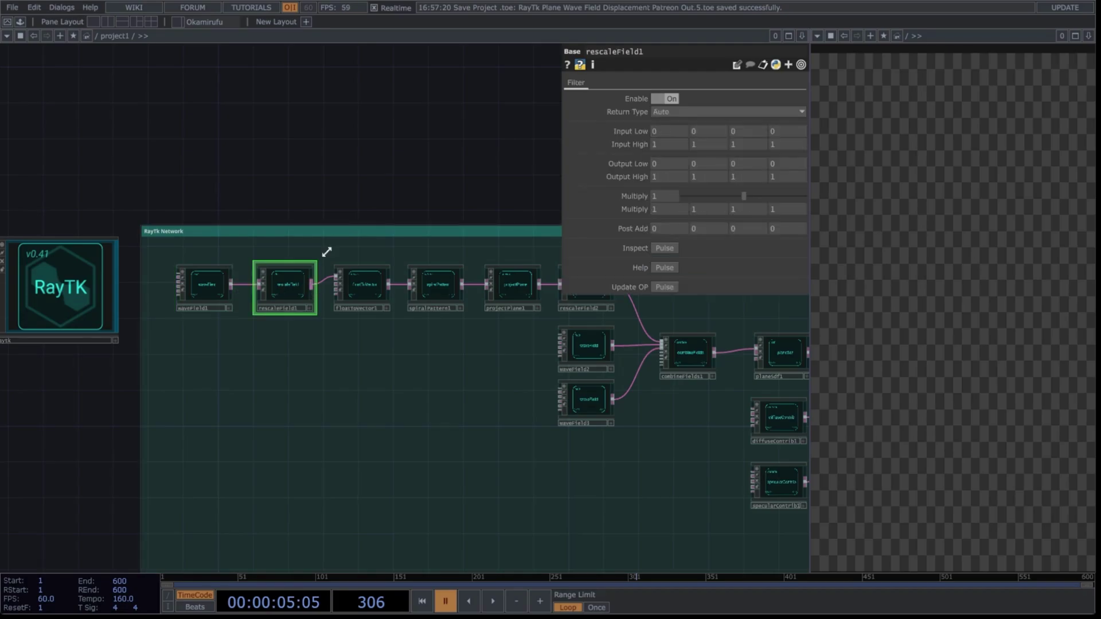
{"action": "left_click", "coordinate": [668, 131]}
{"action": "type", "text": "-1"}
{"action": "key", "text": "Tab"}
{"action": "key", "text": "Tab"}
{"action": "key", "text": "Tab"}
{"action": "key", "text": "Tab"}
{"action": "type", "text": "2"}
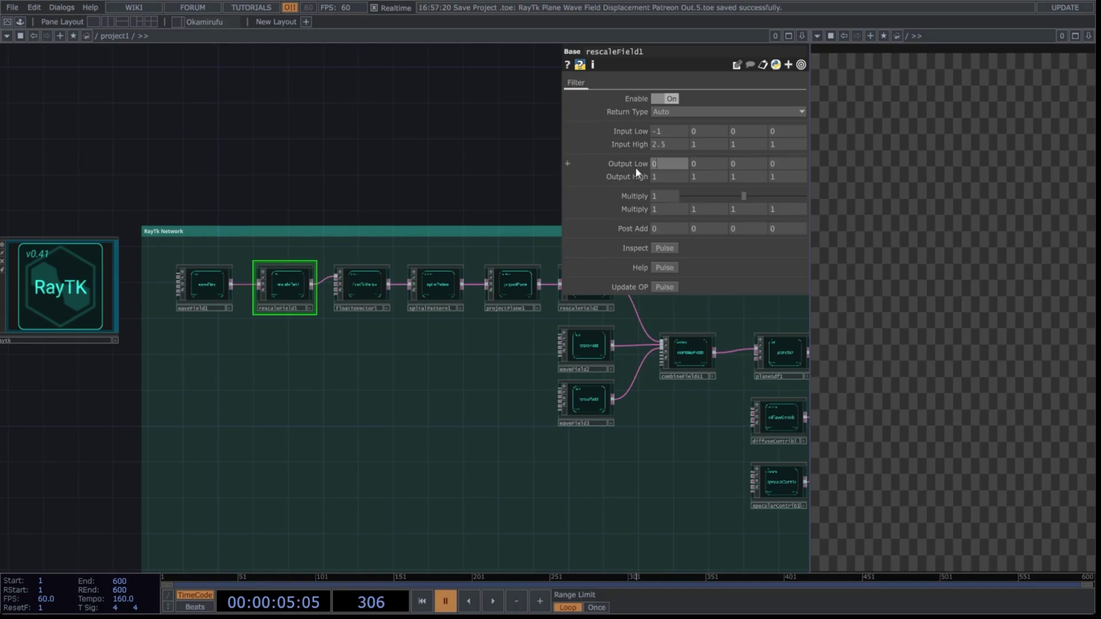
Set rescaleField1's first Output Low value to 1.35 and its overall Multiply to 0.47.
{"action": "type", "text": "1.35"}
{"action": "key", "text": "Tab"}
{"action": "key", "text": "Tab"}
{"action": "key", "text": "Tab"}
{"action": "key", "text": "Tab"}
{"action": "key", "text": "Tab"}
{"action": "key", "text": "Tab"}
{"action": "key", "text": "Tab"}
{"action": "key", "text": "Tab"}
{"action": "type", "text": "0.4"}
{"action": "key", "text": "Tab"}
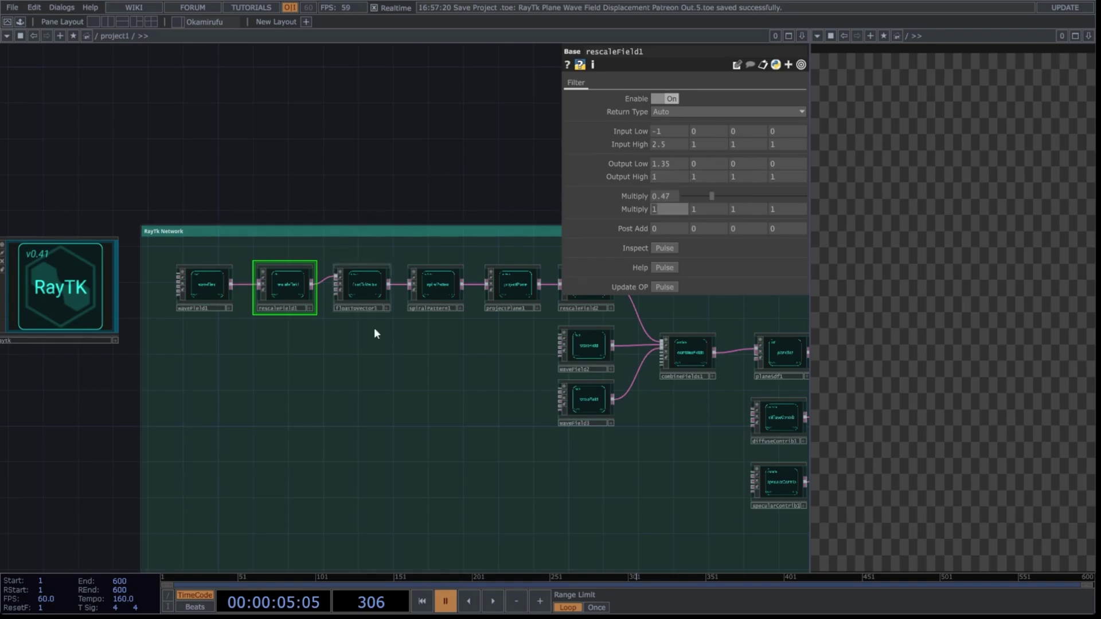
Set spiralPattern1's scale to 0.15 and its spin to 360.
{"action": "left_click", "coordinate": [436, 287]}
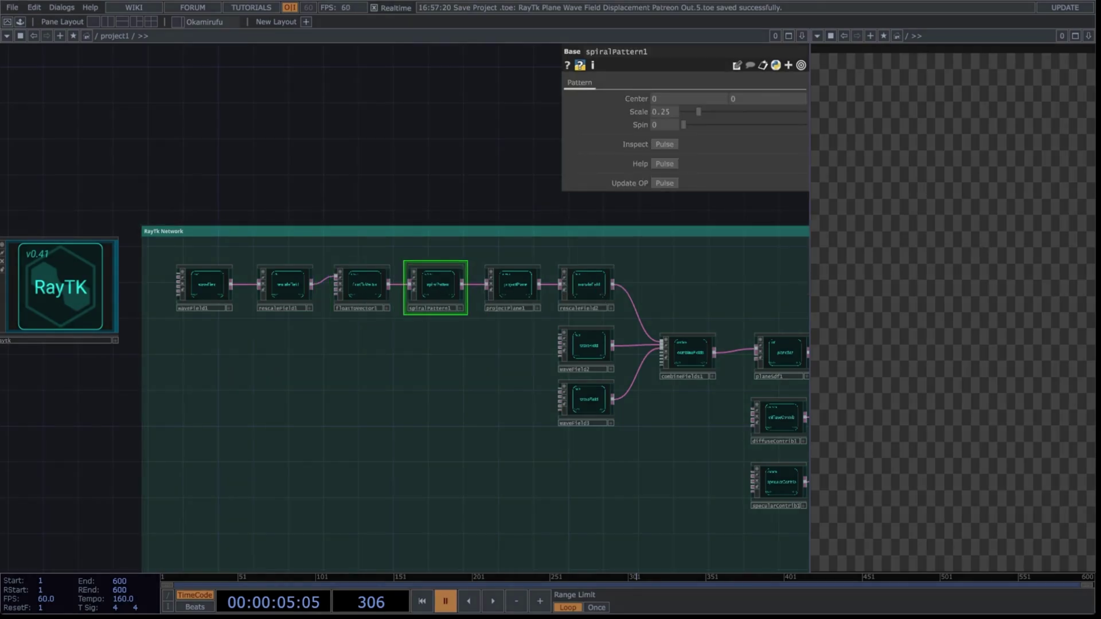
{"action": "left_click_drag", "start_coordinate": [672, 111], "coordinate": [536, 118]}
{"action": "type", "text": "0.15"}
{"action": "key", "text": "Tab"}
{"action": "type", "text": "360"}
{"action": "key", "text": "Tab"}
Set the projection plane of projectPlane1 to YZ.
{"action": "left_click", "coordinate": [521, 295]}
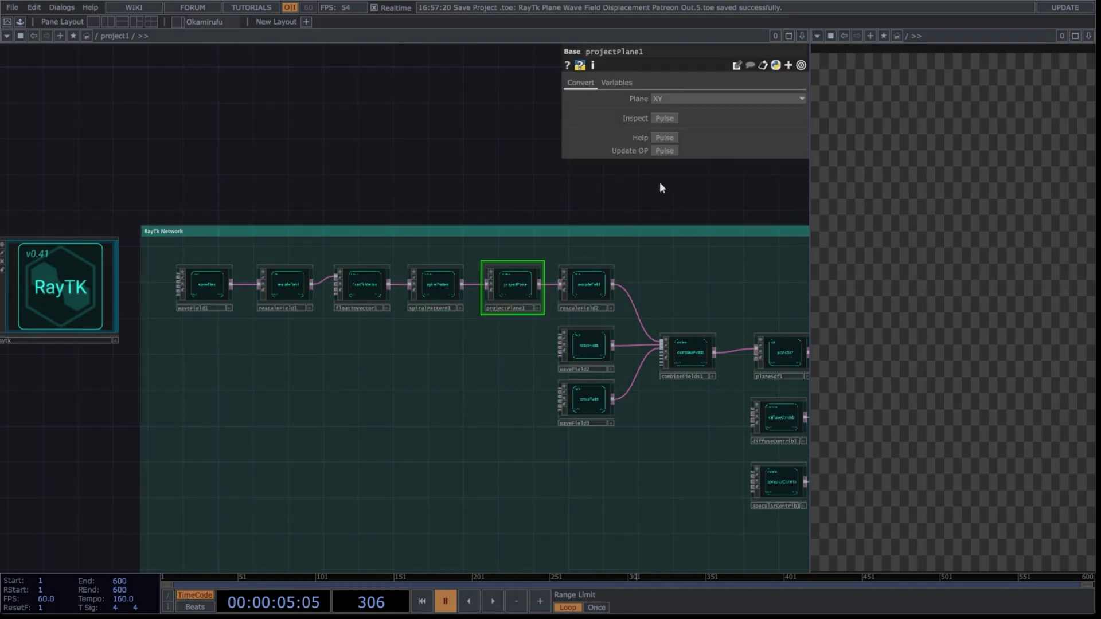
{"action": "left_click", "coordinate": [688, 99]}
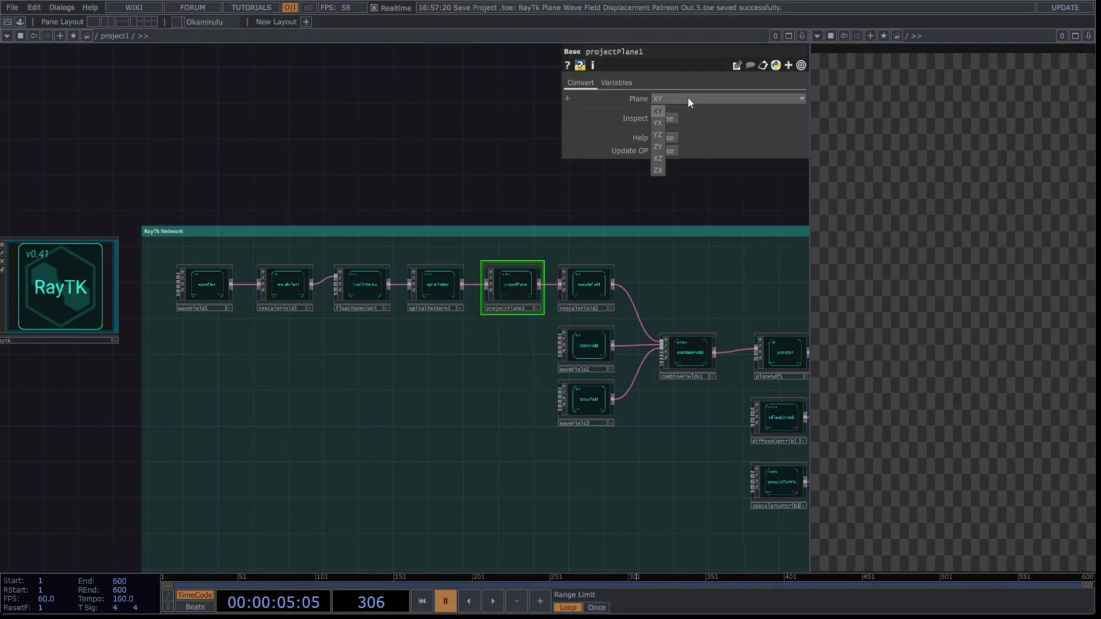
{"action": "left_click", "coordinate": [658, 135]}
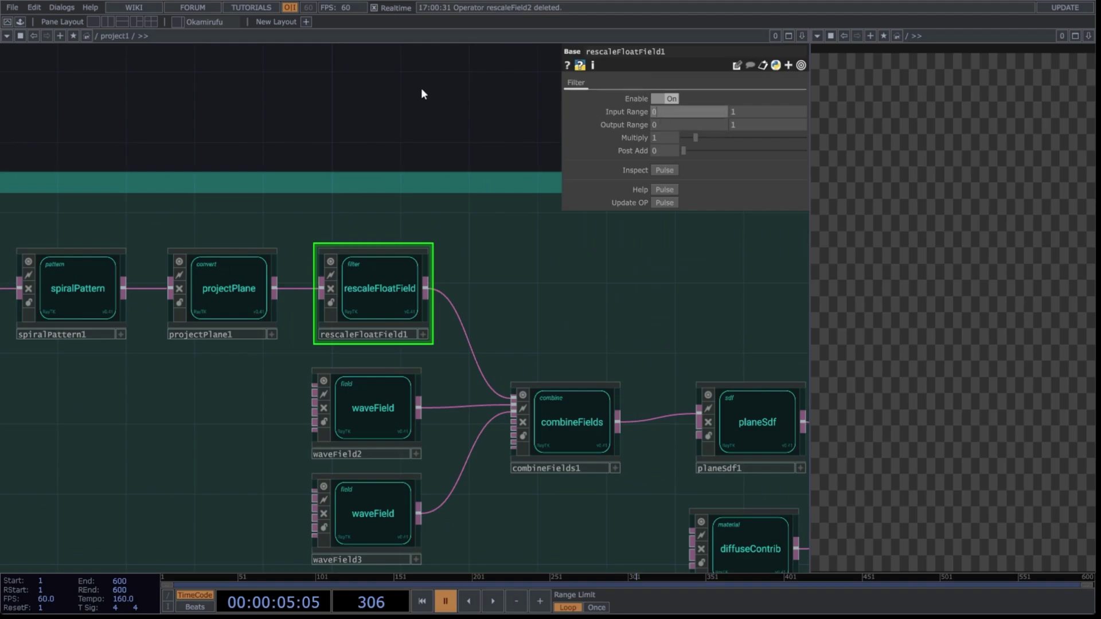
Set rescaleFloatField1's input range to 0.2 and 0.4, output range to 0.7 and 1, and multiply to 0.75.
{"action": "key", "text": "Tab"}
{"action": "type", "text": "0.4"}
{"action": "key", "text": "Tab"}
{"action": "type", "text": "0.7"}
{"action": "key", "text": "Tab"}
{"action": "type", "text": "1"}
{"action": "key", "text": "Tab"}
{"action": "type", "text": "0"}
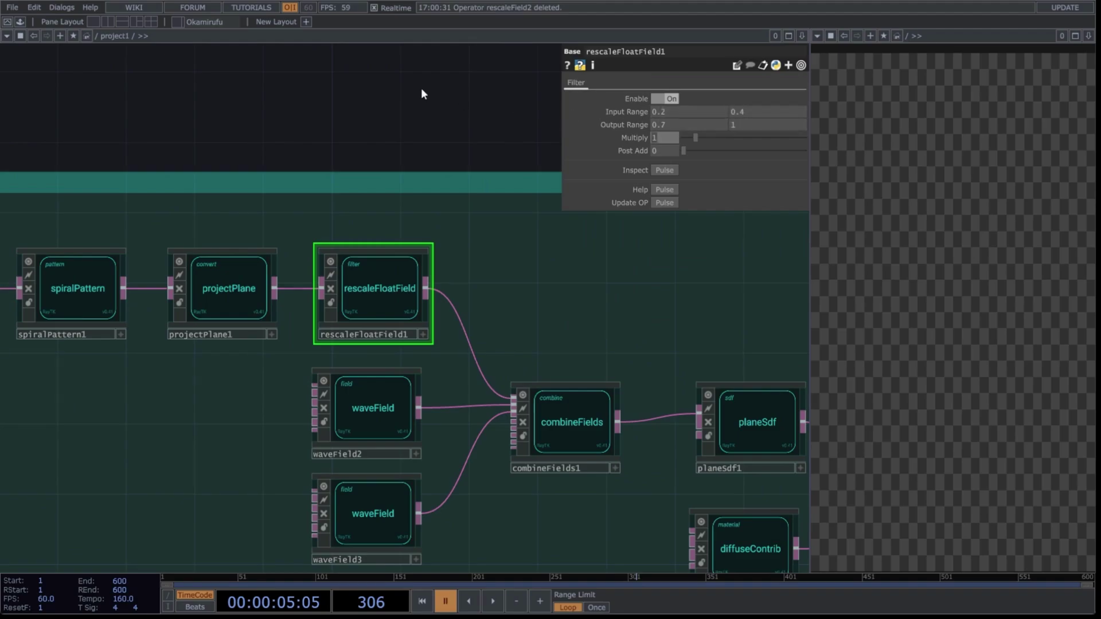
{"action": "type", "text": ".75"}
{"action": "key", "text": "Tab"}
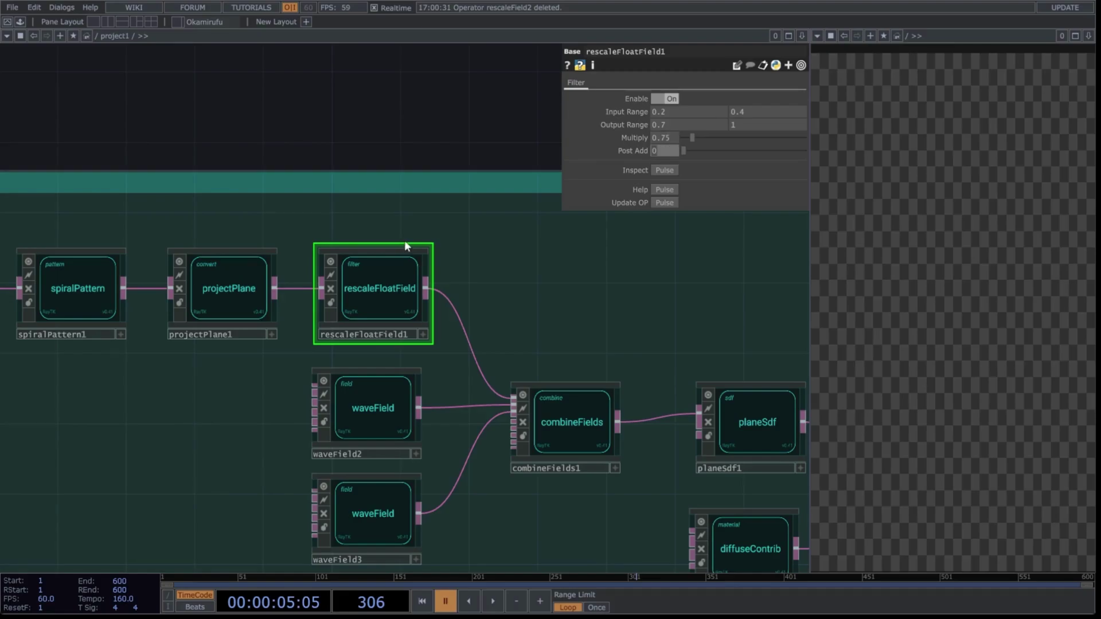
Set waveField2 to a Cosine wave with the axis Distance From Origin.
{"action": "left_click_drag", "start_coordinate": [358, 358], "coordinate": [345, 231]}
{"action": "left_click", "coordinate": [336, 294]}
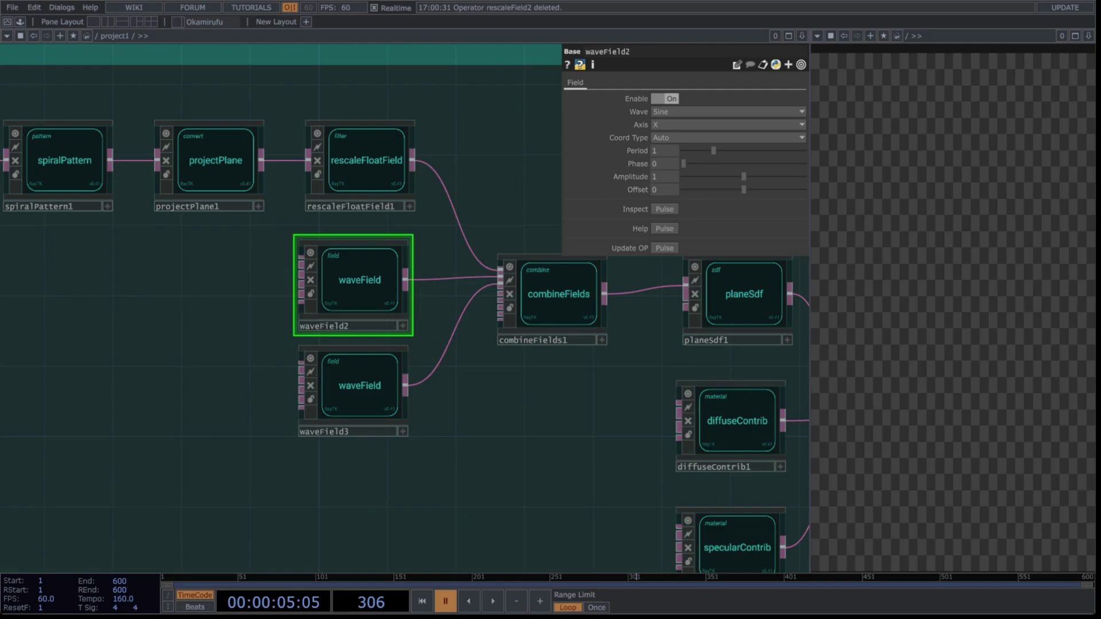
{"action": "left_click", "coordinate": [671, 111]}
{"action": "left_click", "coordinate": [669, 136]}
{"action": "left_click", "coordinate": [671, 139]}
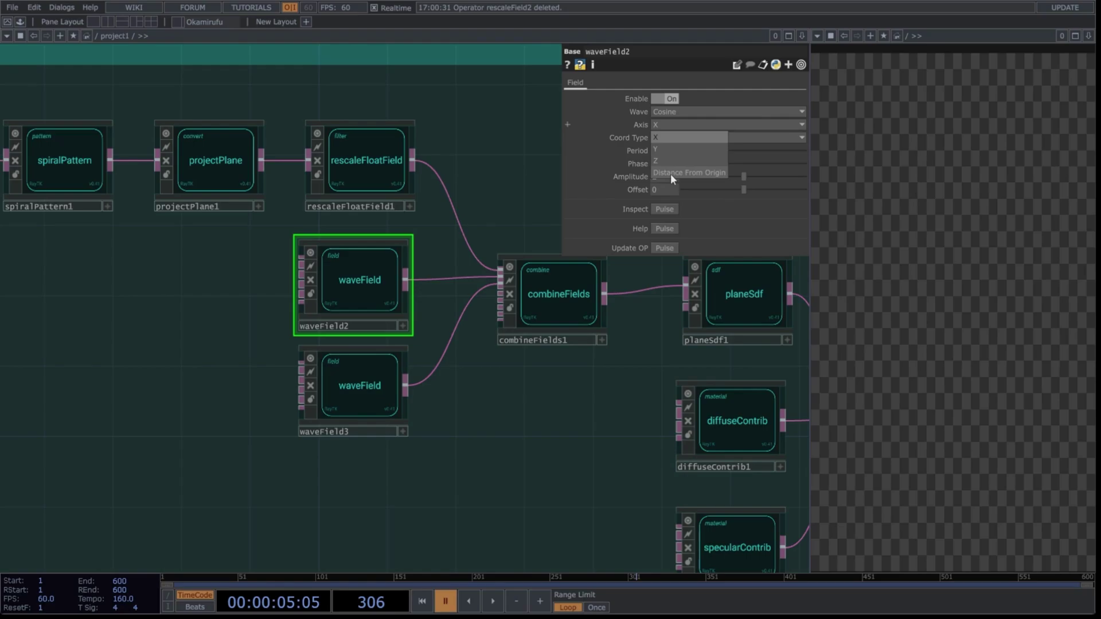
{"action": "left_click", "coordinate": [670, 174]}
Set waveField2's period to 3.7, phase to 0.84 and amplitude to 0.713.
{"action": "type", "text": "3.7"}
{"action": "key", "text": "Tab"}
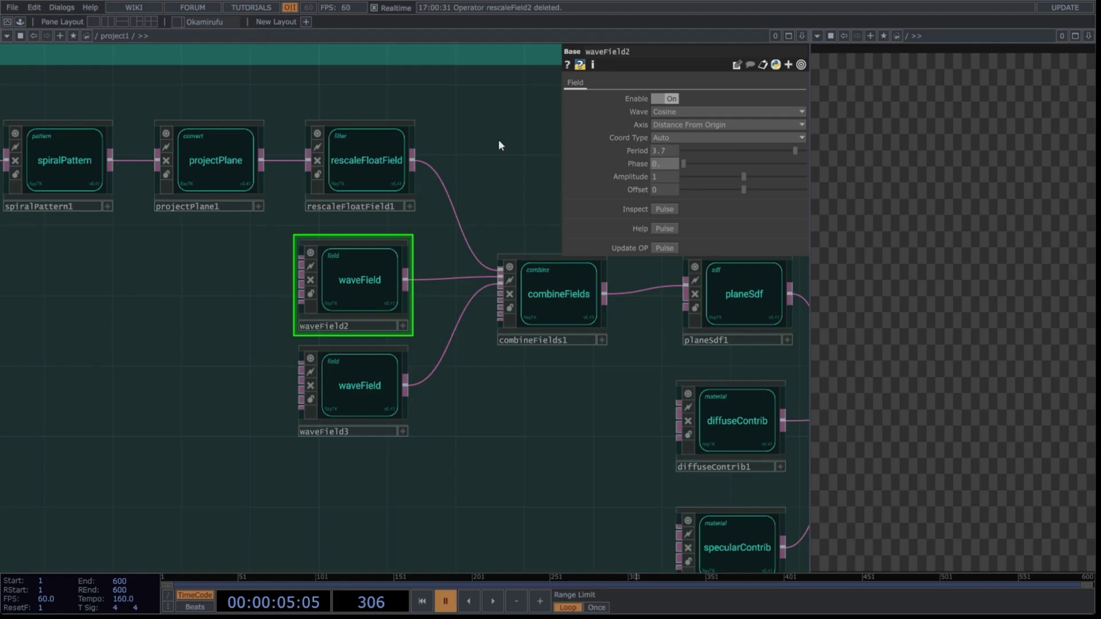
{"action": "key", "text": "Tab"}
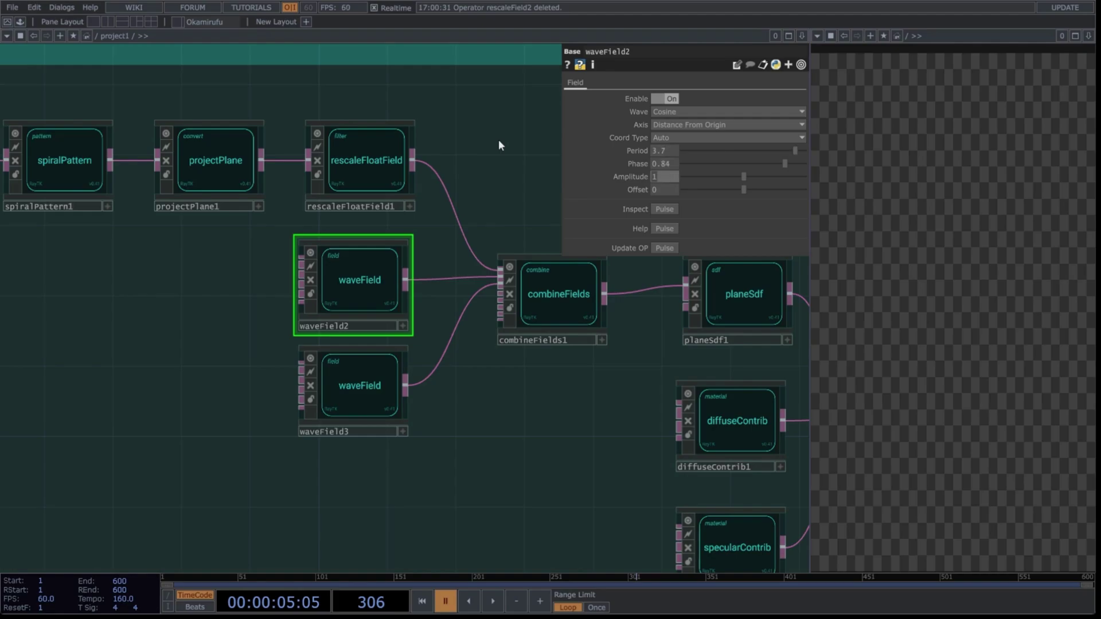
{"action": "type", "text": "0.713"}
{"action": "key", "text": "Tab"}
{"action": "key", "text": "Tab"}
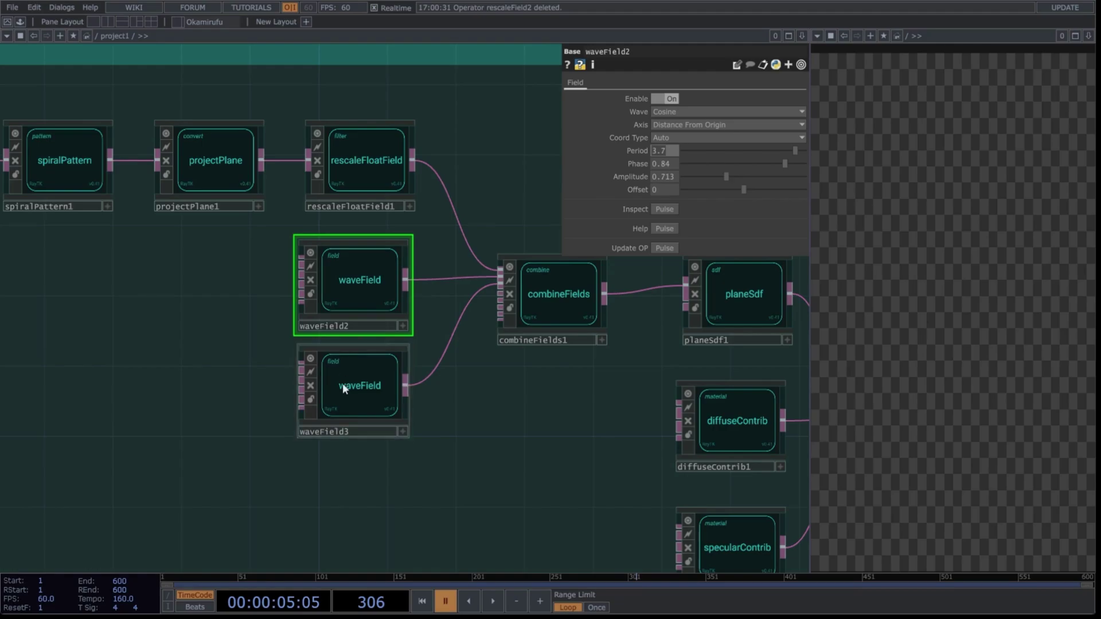
Set waveField3 to an Additive Square (4) wave with period 1.4, phase 0.8 and amplitude 0.25.
{"action": "left_click", "coordinate": [335, 386]}
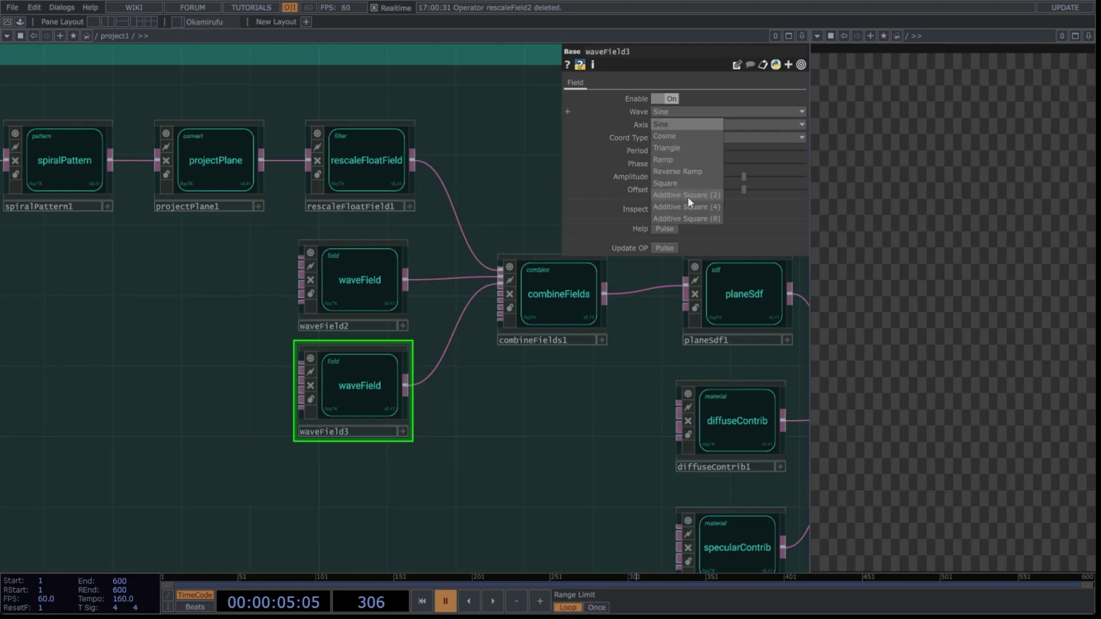
{"action": "left_click", "coordinate": [694, 207]}
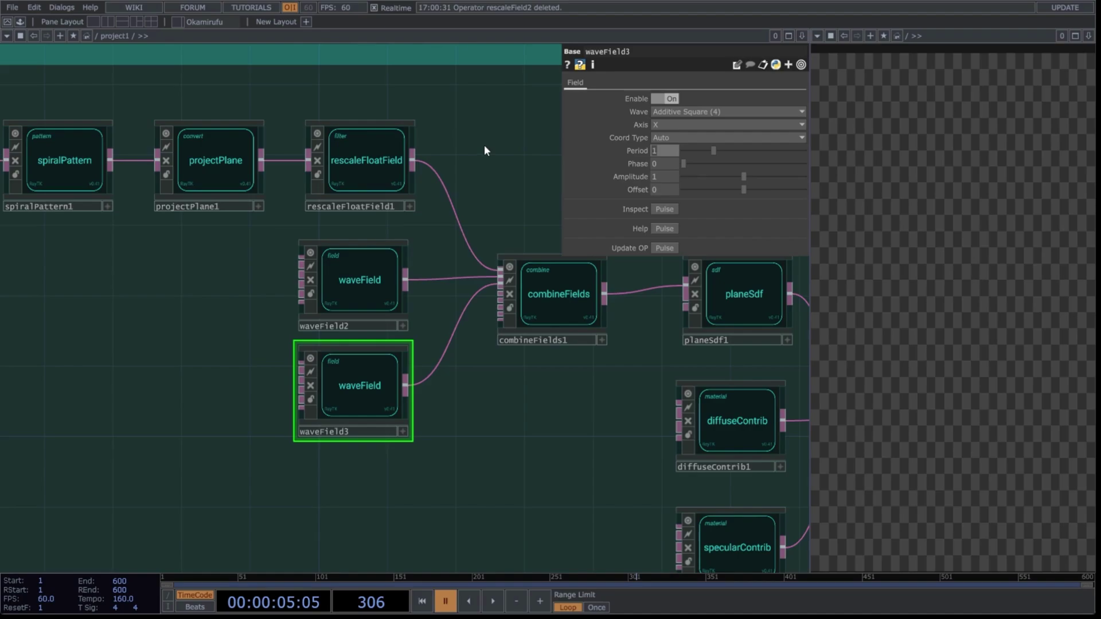
{"action": "type", "text": ".4"}
{"action": "key", "text": "Tab"}
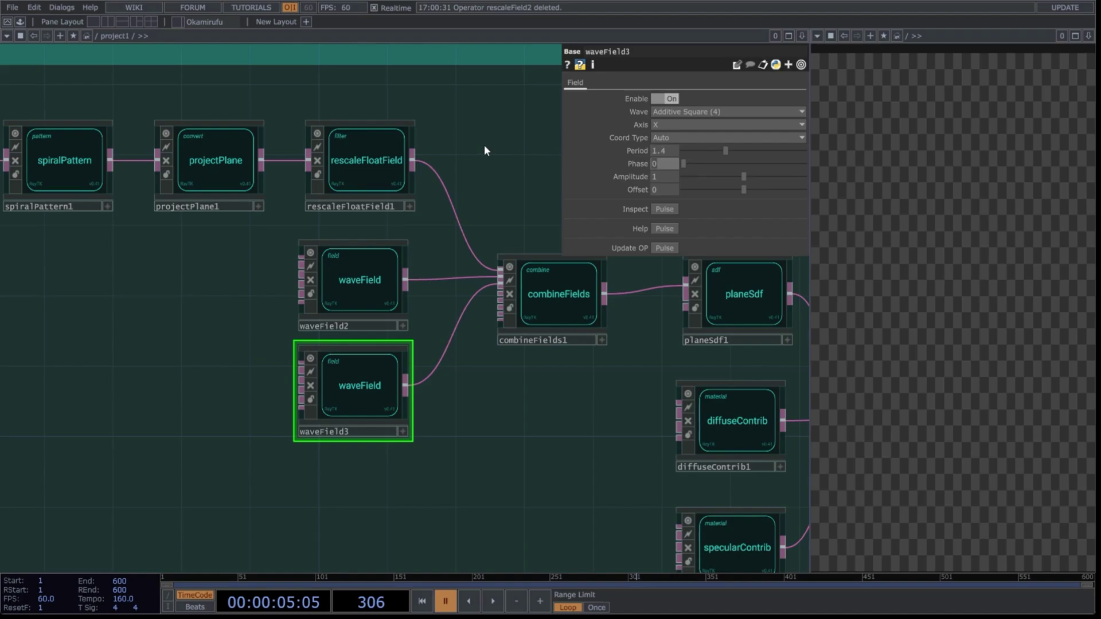
{"action": "type", "text": "0.8"}
{"action": "key", "text": "Tab"}
{"action": "type", "text": "0.25"}
{"action": "key", "text": "Tab"}
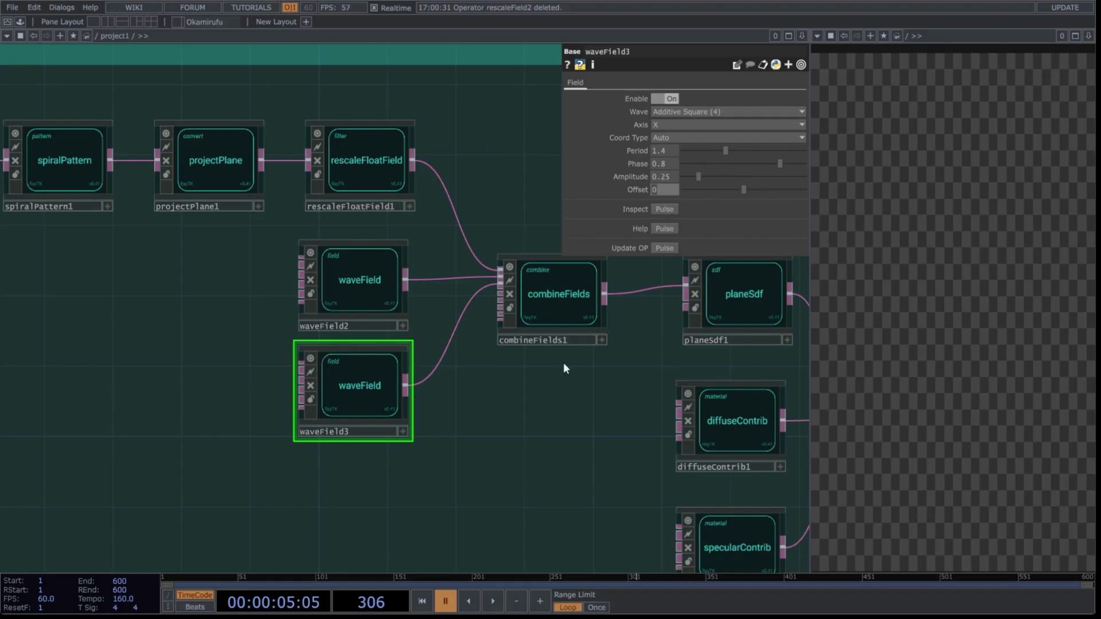
Set planeSdf1's axis to Z and its offset to -1.
{"action": "left_click", "coordinate": [553, 306]}
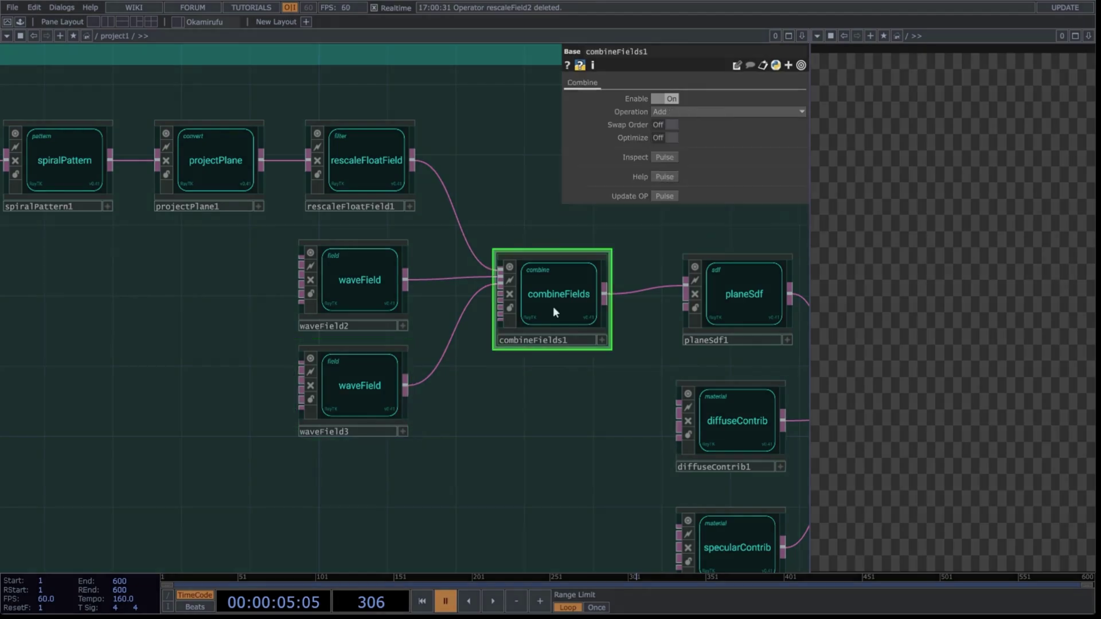
{"action": "left_click_drag", "start_coordinate": [563, 411], "coordinate": [429, 419]}
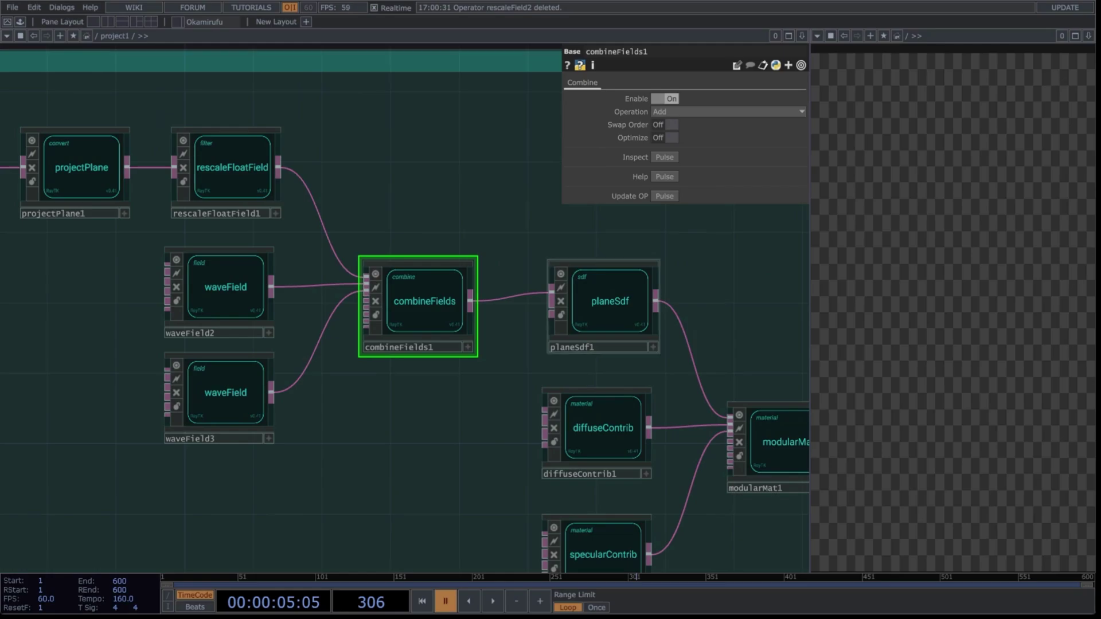
{"action": "left_click", "coordinate": [608, 304]}
{"action": "left_click_drag", "start_coordinate": [734, 337], "coordinate": [412, 307]}
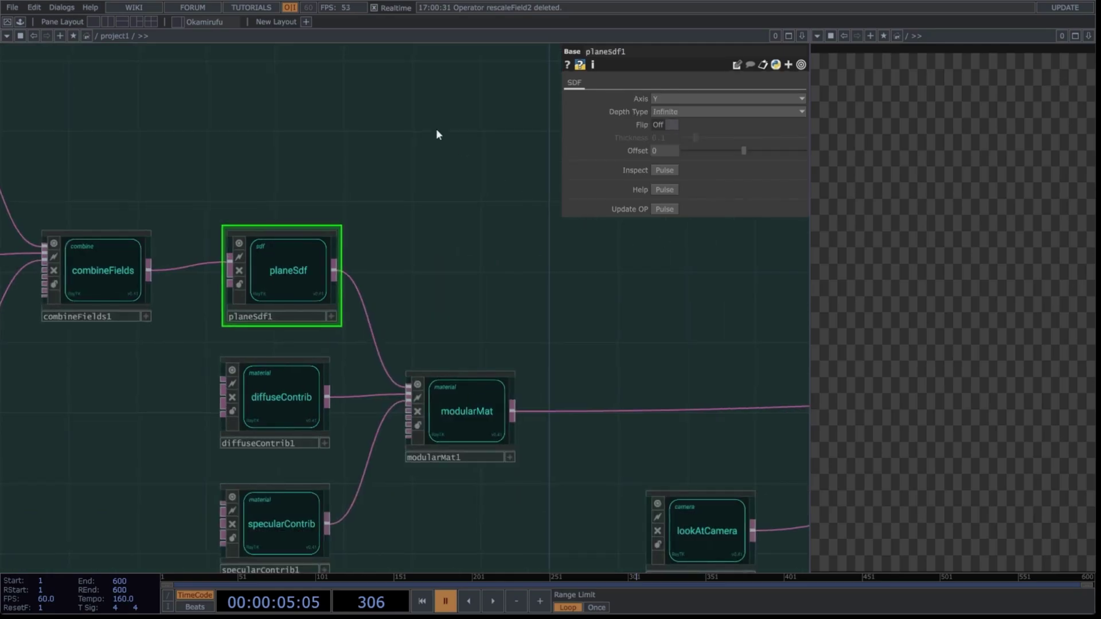
{"action": "left_click", "coordinate": [665, 100]}
{"action": "left_click", "coordinate": [654, 134]}
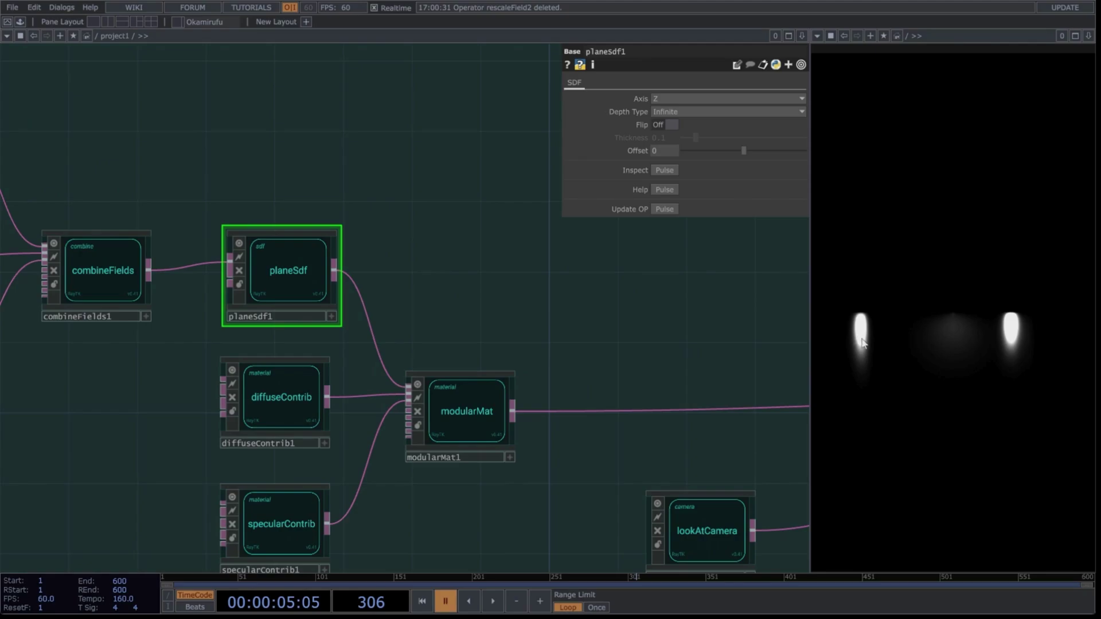
{"action": "type", "text": "-1"}
{"action": "key", "text": "Return"}
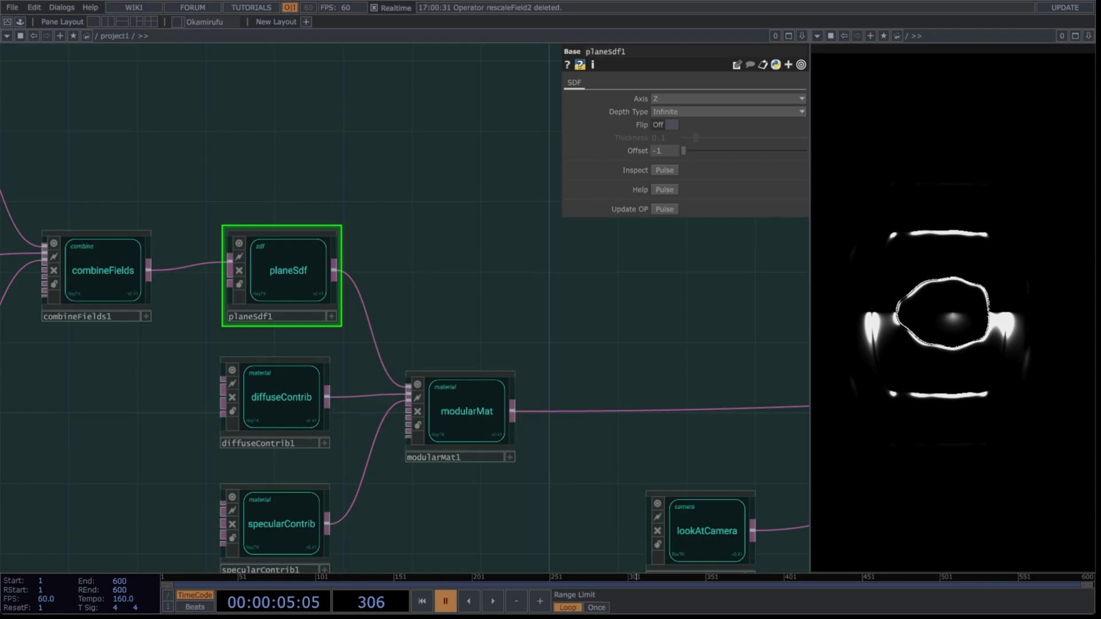
Set diffuseContrib1's level to 2, its color to a very dark blue (0.007279, 0.007279, 0.065), and choose its shading method.
{"action": "left_click", "coordinate": [282, 395]}
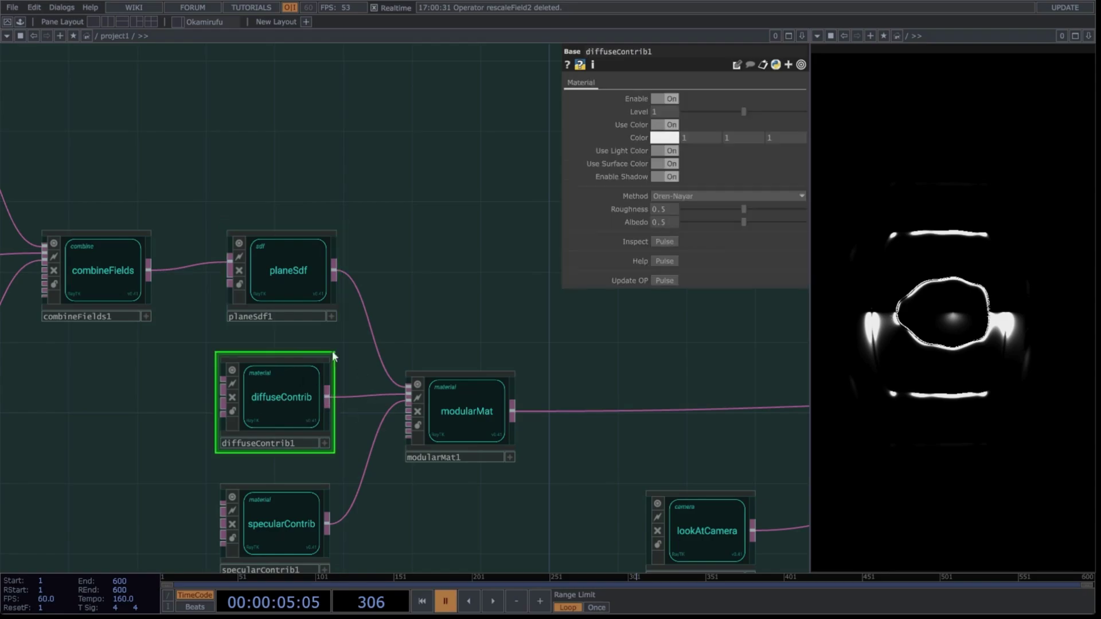
{"action": "left_click", "coordinate": [666, 114]}
{"action": "type", "text": "2"}
{"action": "key", "text": "Return"}
{"action": "left_click", "coordinate": [668, 141]}
{"action": "mouse_move", "coordinate": [645, 154]}
{"action": "left_mouse_down"}
{"action": "mouse_move", "coordinate": [689, 155]}
{"action": "mouse_move", "coordinate": [646, 171]}
{"action": "left_mouse_up"}
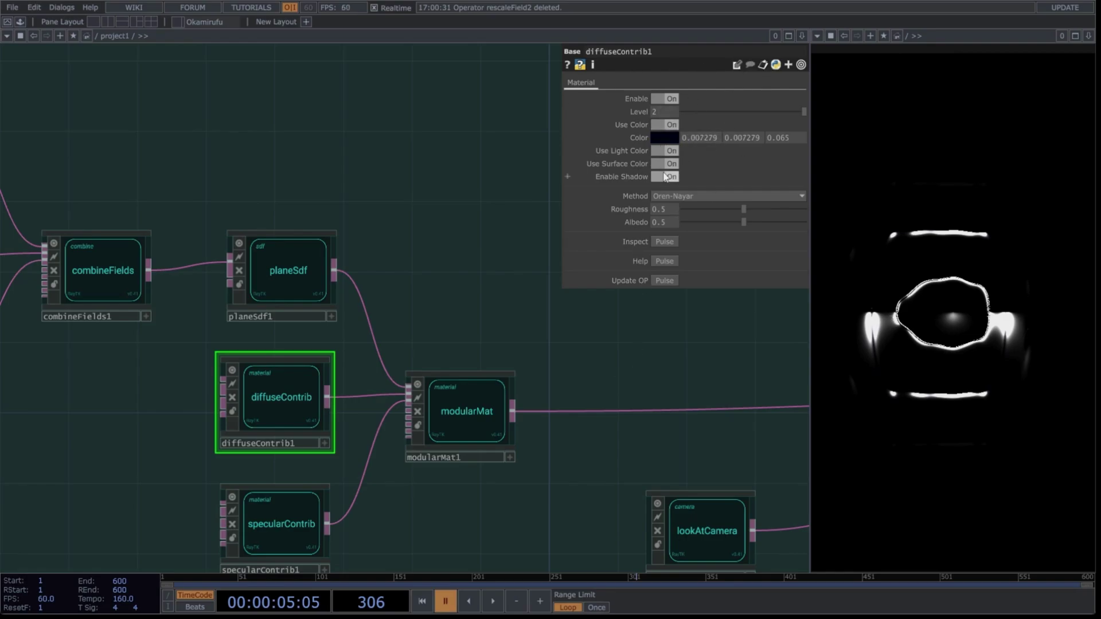
{"action": "left_click", "coordinate": [674, 195]}
{"action": "left_click", "coordinate": [675, 207]}
Set specularContrib1's level to 1.5 and its color to dark grey with 0.173 in all three channels.
{"action": "left_click_drag", "start_coordinate": [586, 330], "coordinate": [580, 257]}
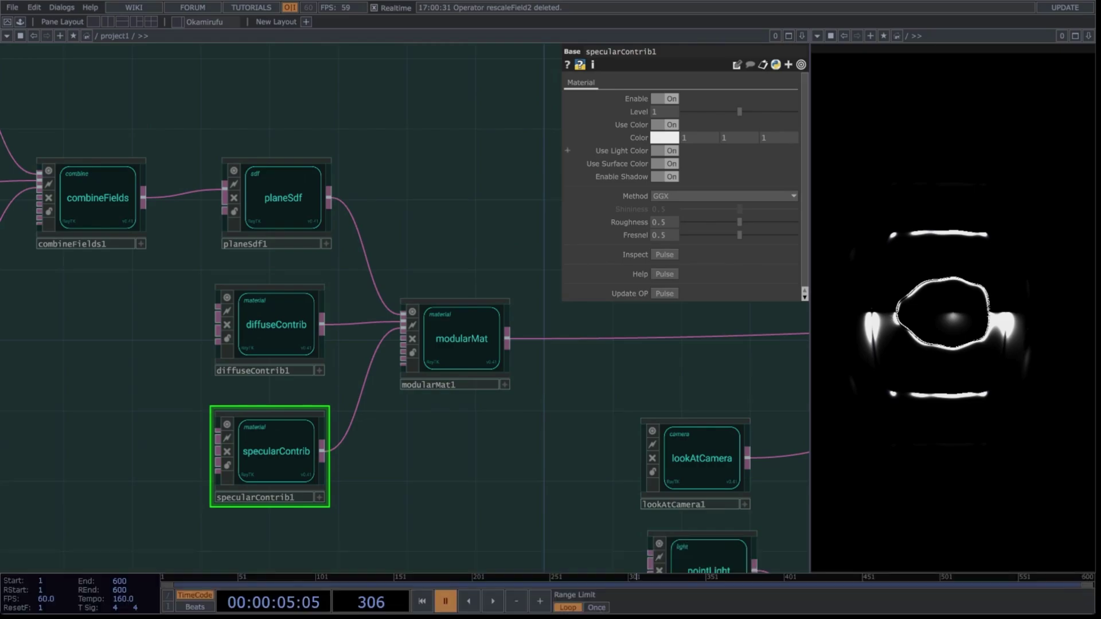
{"action": "left_click", "coordinate": [664, 111]}
{"action": "type", "text": "1.5"}
{"action": "key", "text": "Return"}
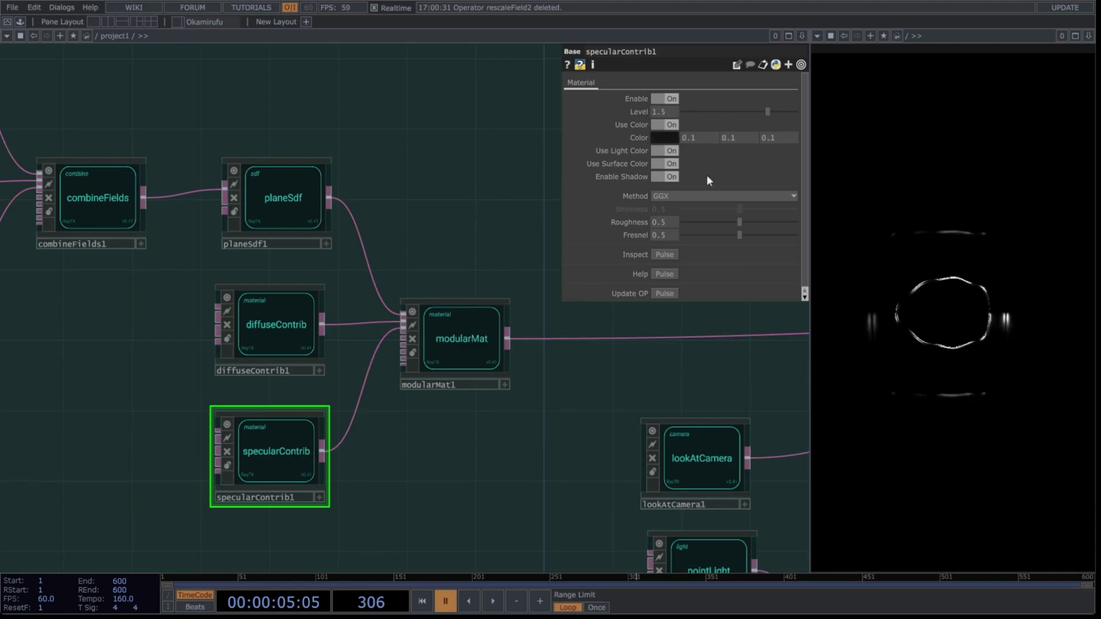
{"action": "right_click_drag", "start_coordinate": [647, 153], "coordinate": [659, 159]}
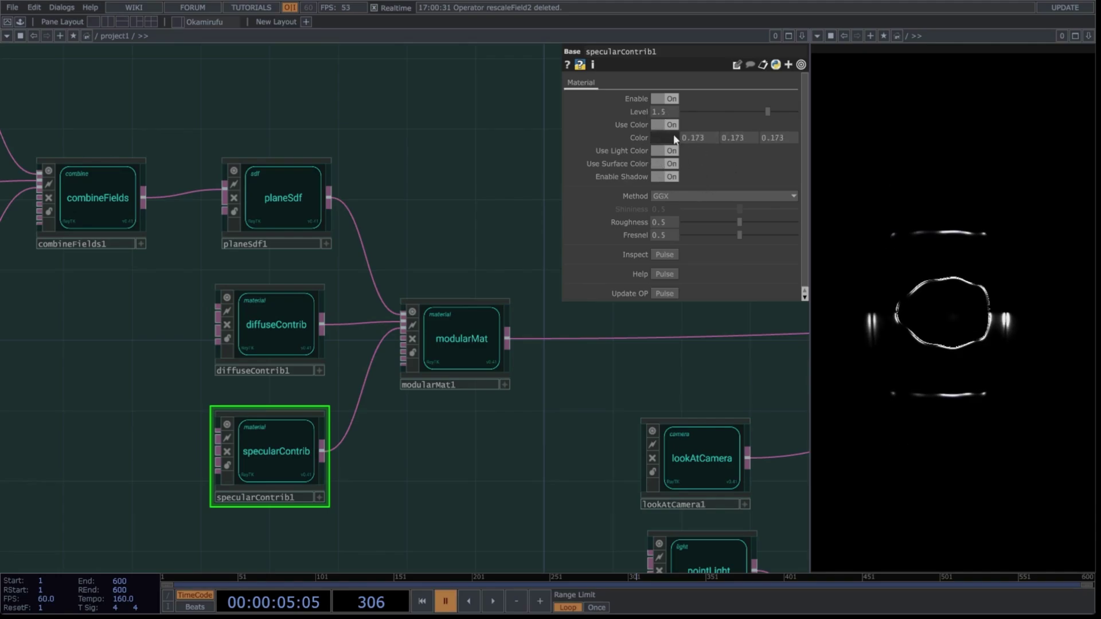
Resume timeline playback and enable ambient occlusion and reflection on modularMat1.
{"action": "key", "text": "space"}
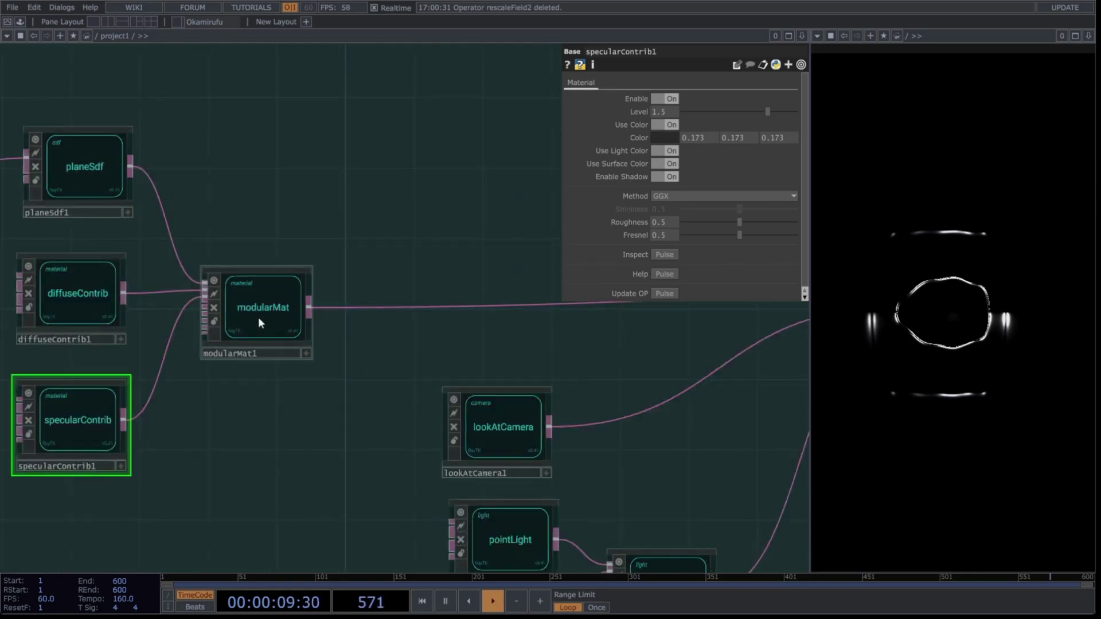
{"action": "left_click", "coordinate": [258, 322]}
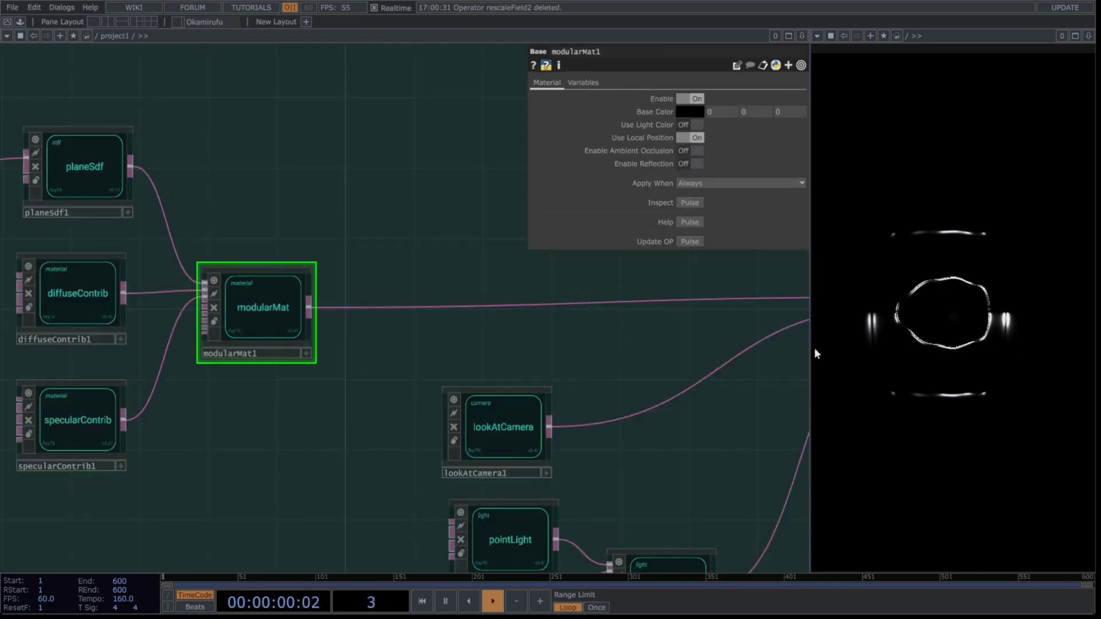
{"action": "left_click", "coordinate": [690, 150]}
{"action": "left_click", "coordinate": [690, 164]}
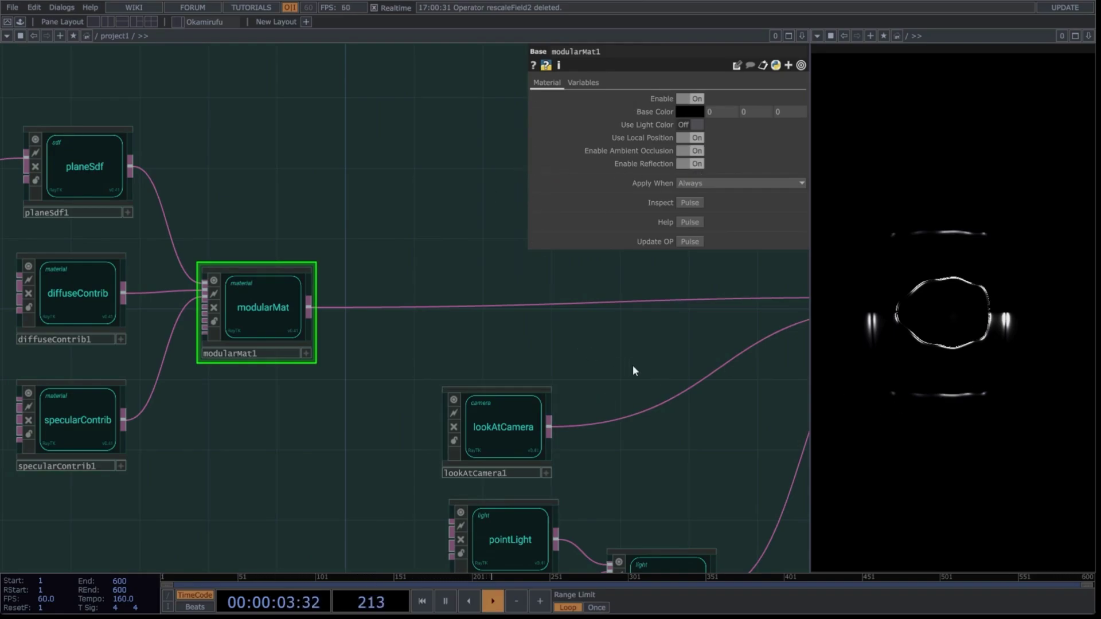
Set lookAtCamera1's position to -6, -1.2, 9.1.
{"action": "left_click_drag", "start_coordinate": [634, 370], "coordinate": [380, 86]}
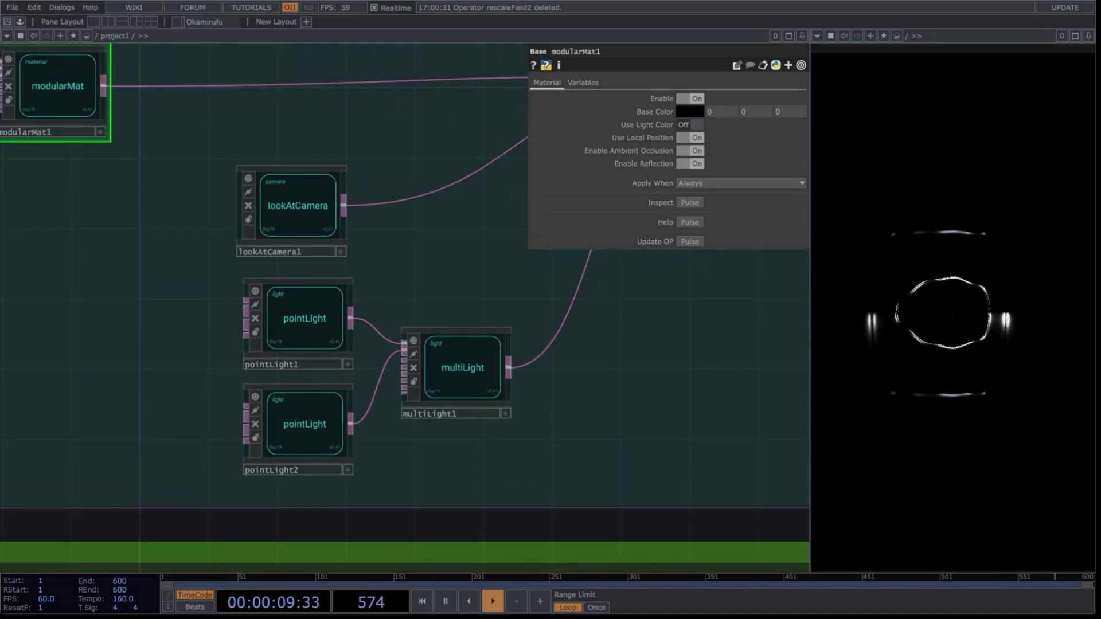
{"action": "left_click", "coordinate": [298, 206]}
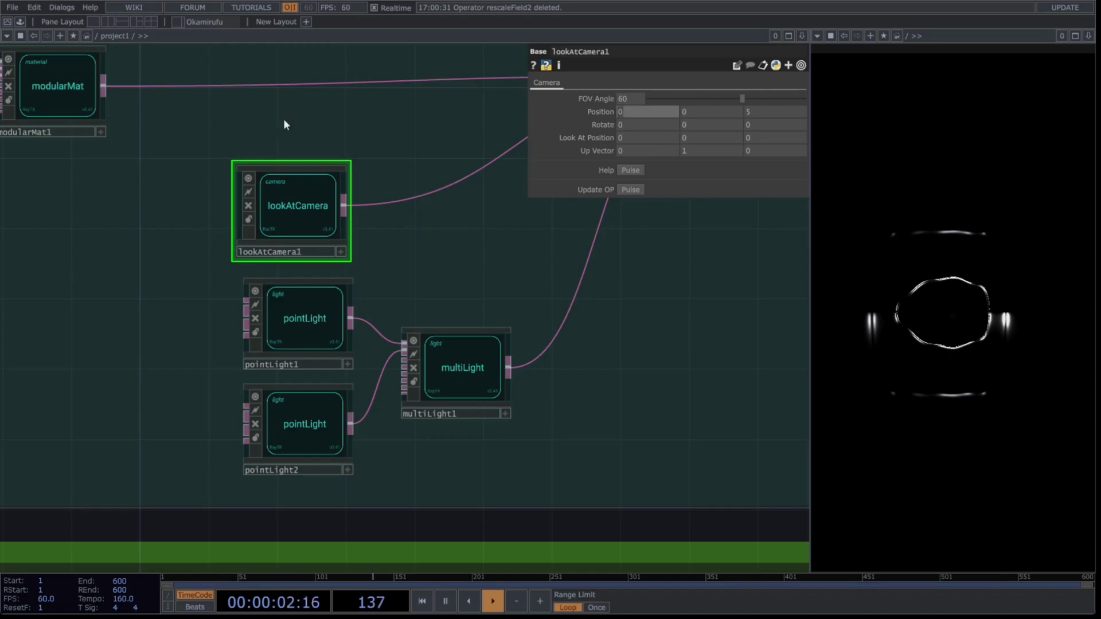
{"action": "type", "text": "-6"}
{"action": "key", "text": "Tab"}
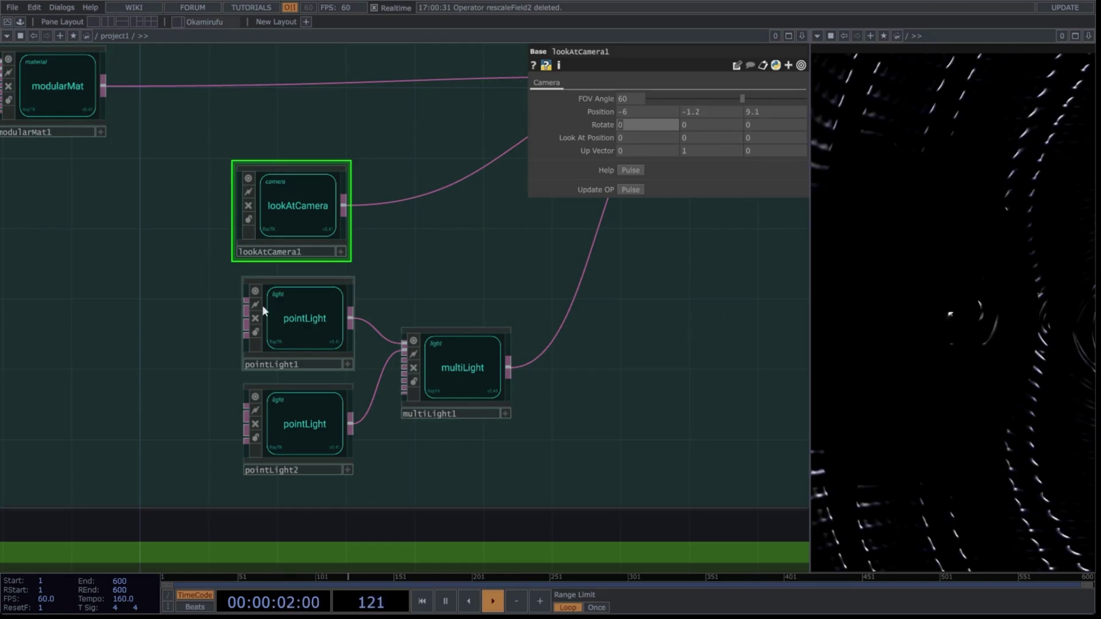
Set pointLight1's position to 0.5, -0.3, -0.9.
{"action": "left_click", "coordinate": [273, 317]}
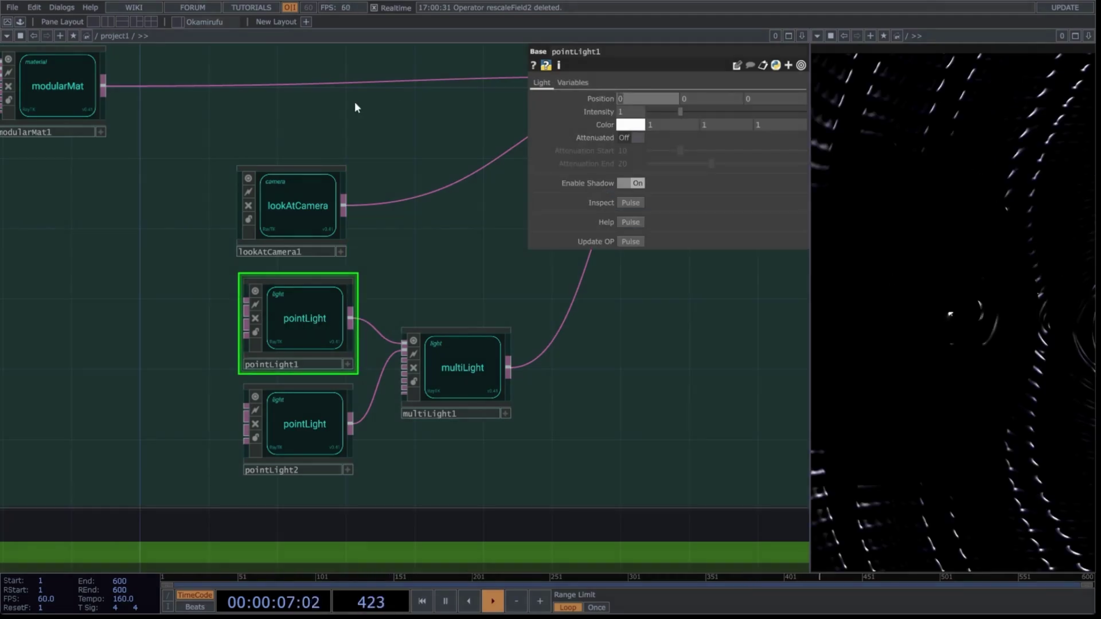
{"action": "type", "text": "0.5"}
{"action": "key", "text": "Tab"}
{"action": "type", "text": "-0.3"}
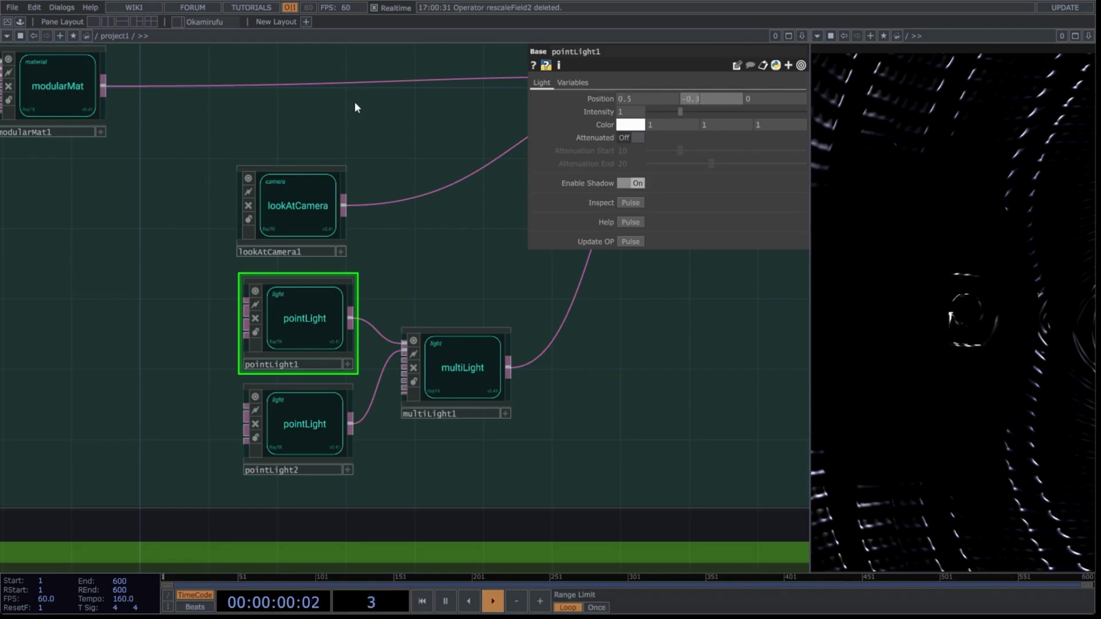
{"action": "key", "text": "Tab"}
{"action": "type", "text": "-0.9"}
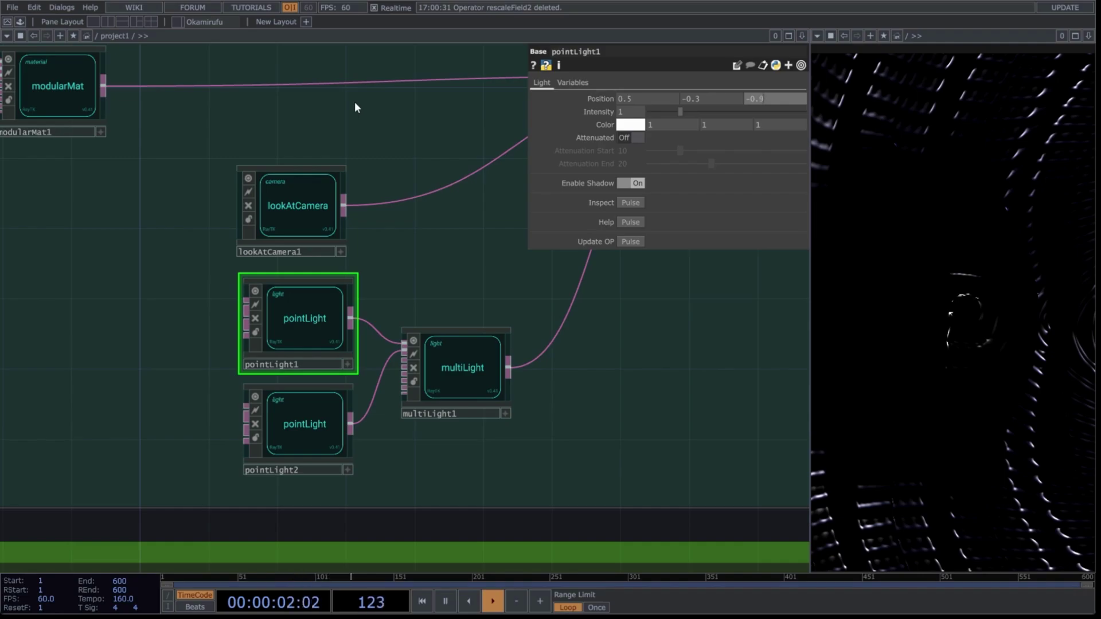
{"action": "key", "text": "Tab"}
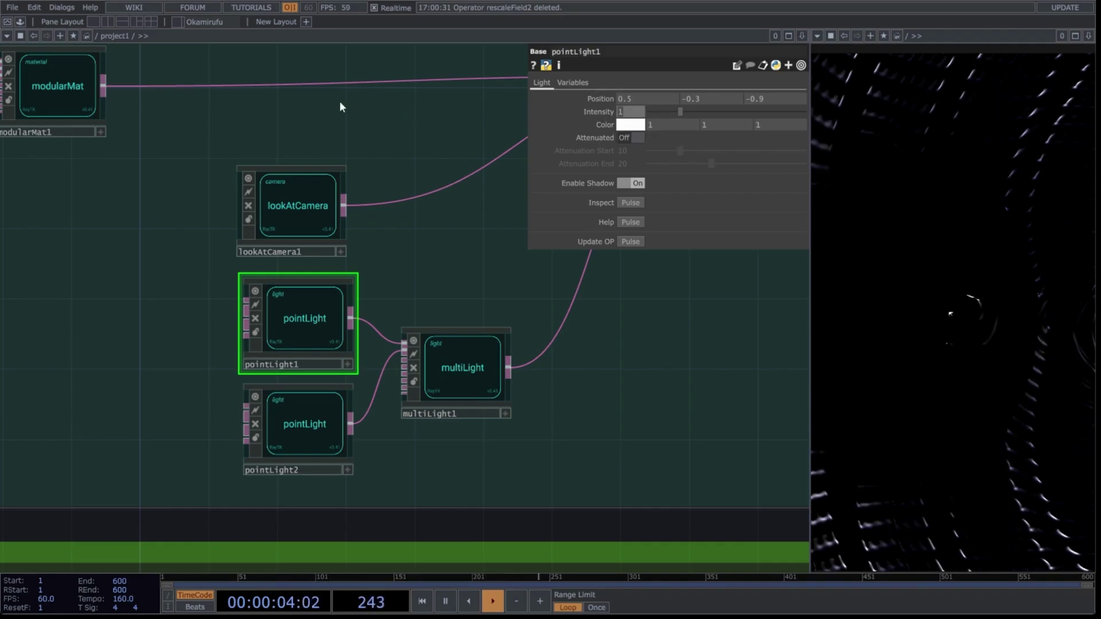
Set pointLight1's intensity to 4, enable its attenuation and set the attenuation start to 5.
{"action": "type", "text": "4"}
{"action": "key", "text": "Return"}
{"action": "left_click", "coordinate": [622, 138]}
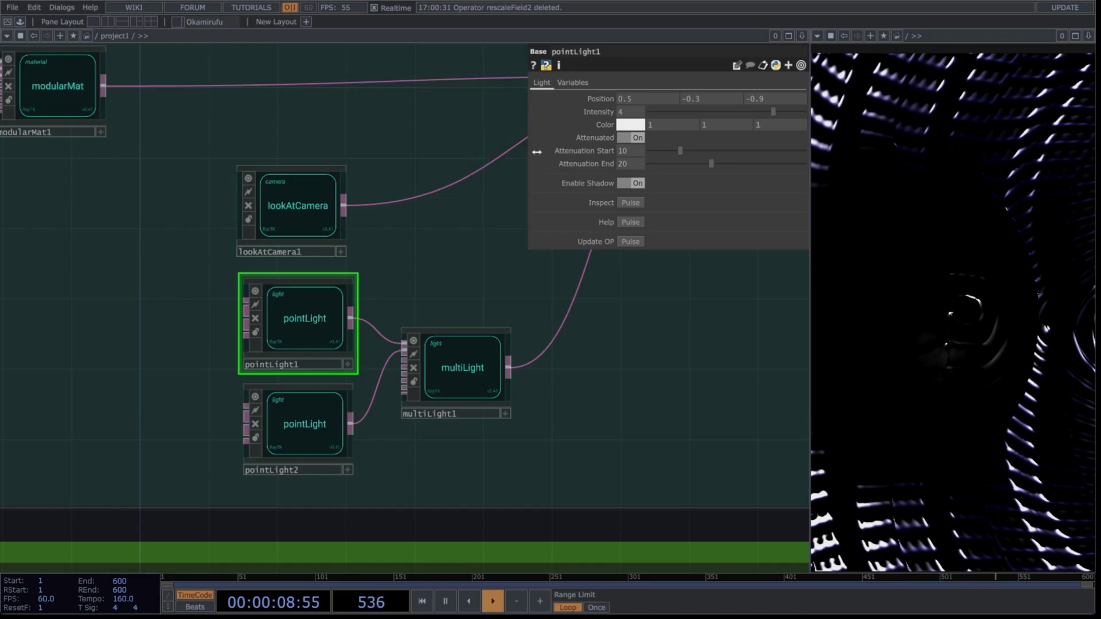
{"action": "type", "text": "5"}
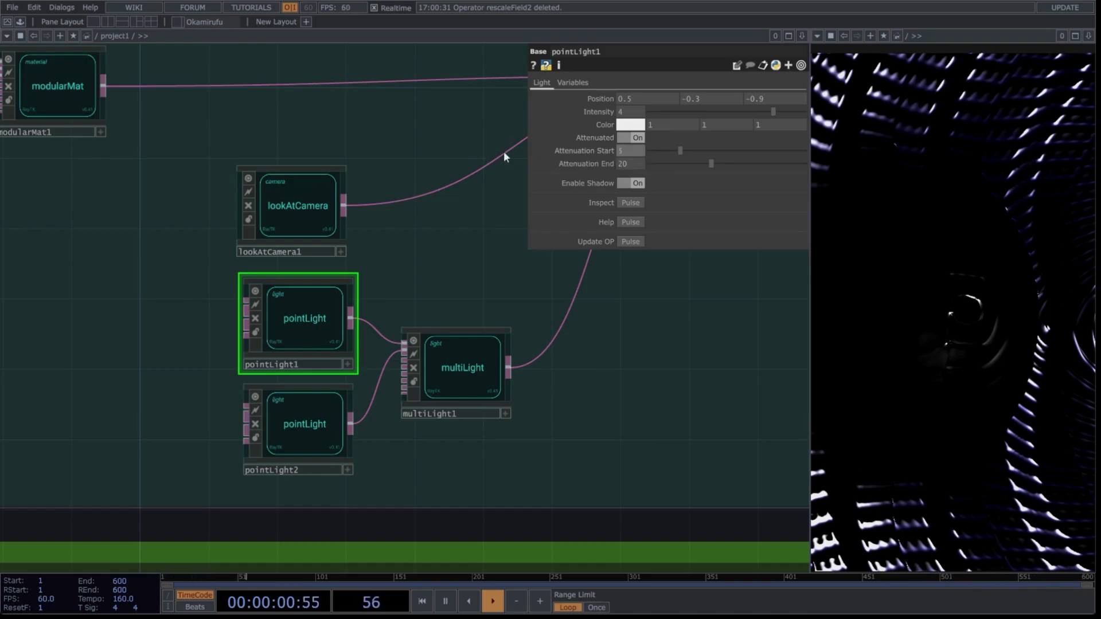
{"action": "key", "text": "Return"}
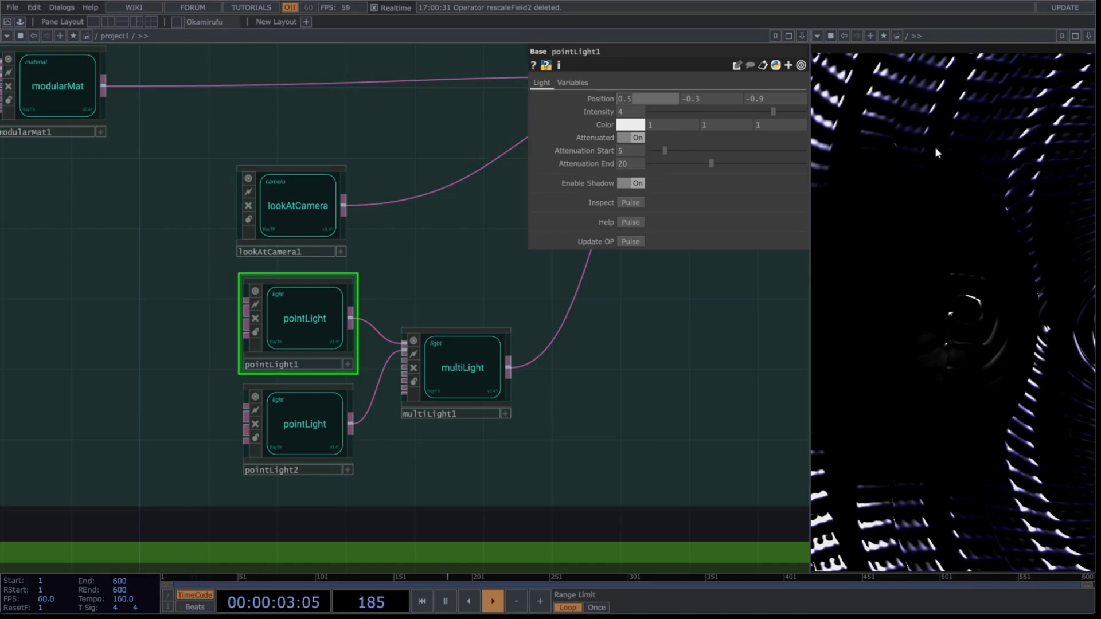
Set comp1's composite operation to Pinlight in the TD Network group.
{"action": "left_click", "coordinate": [317, 425]}
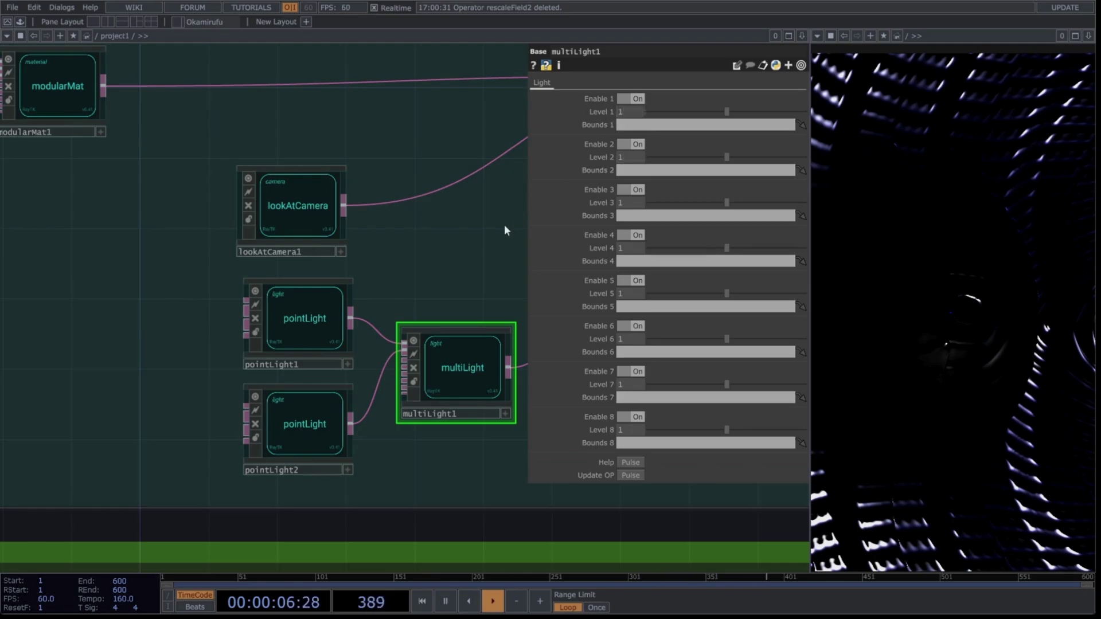
{"action": "scroll", "coordinate": [505, 230], "scroll_direction": "down", "scroll_amount": 5}
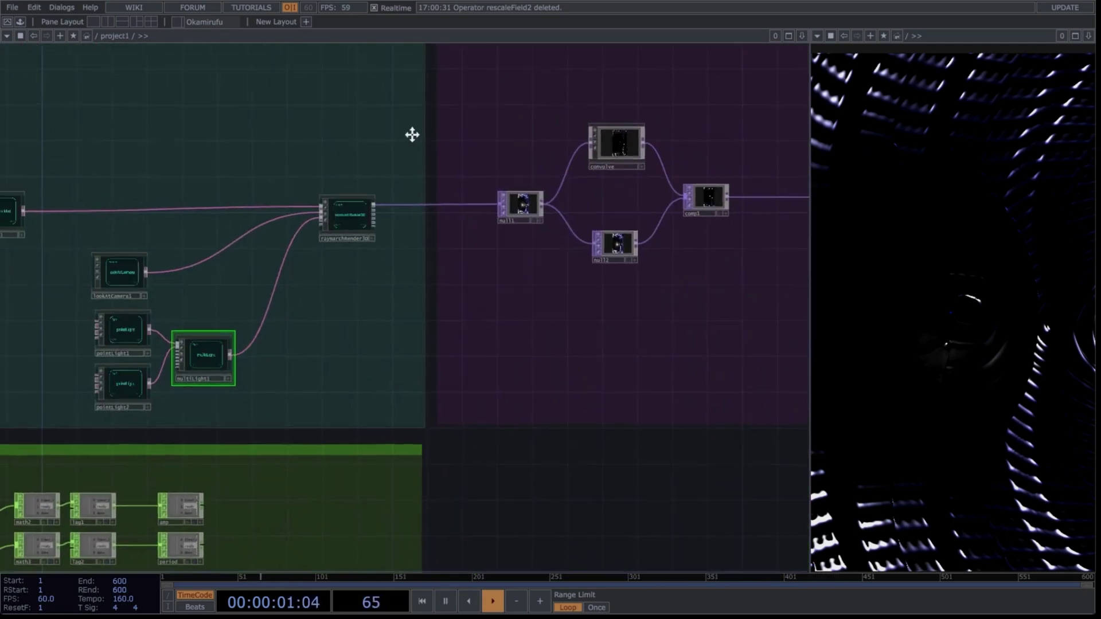
{"action": "left_click_drag", "start_coordinate": [411, 133], "coordinate": [623, 172]}
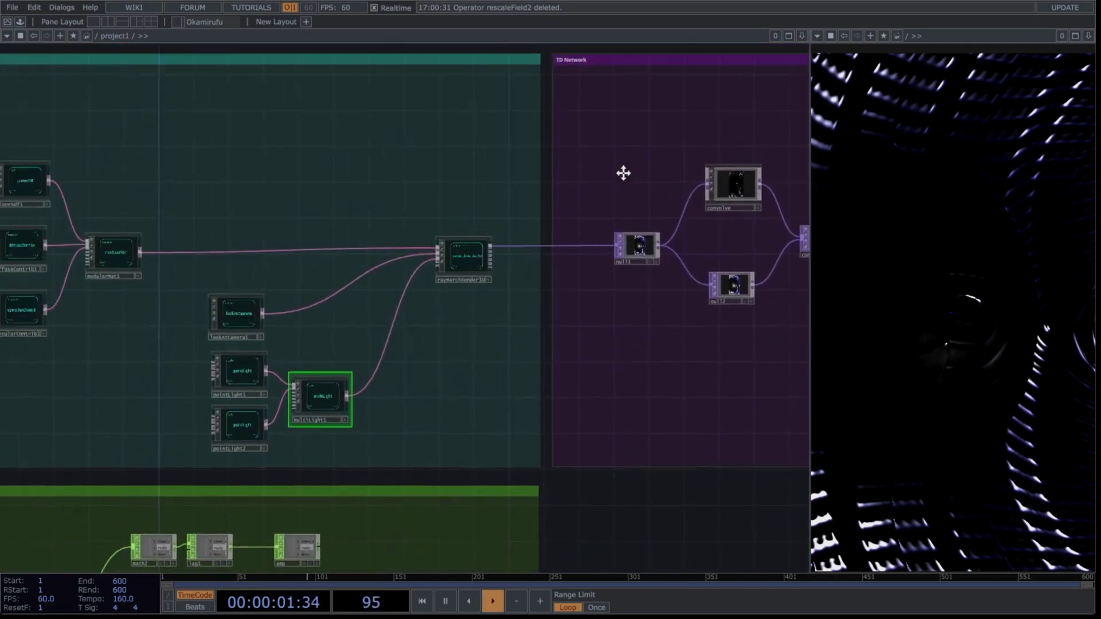
{"action": "scroll", "coordinate": [626, 179], "scroll_direction": "down", "scroll_amount": 5}
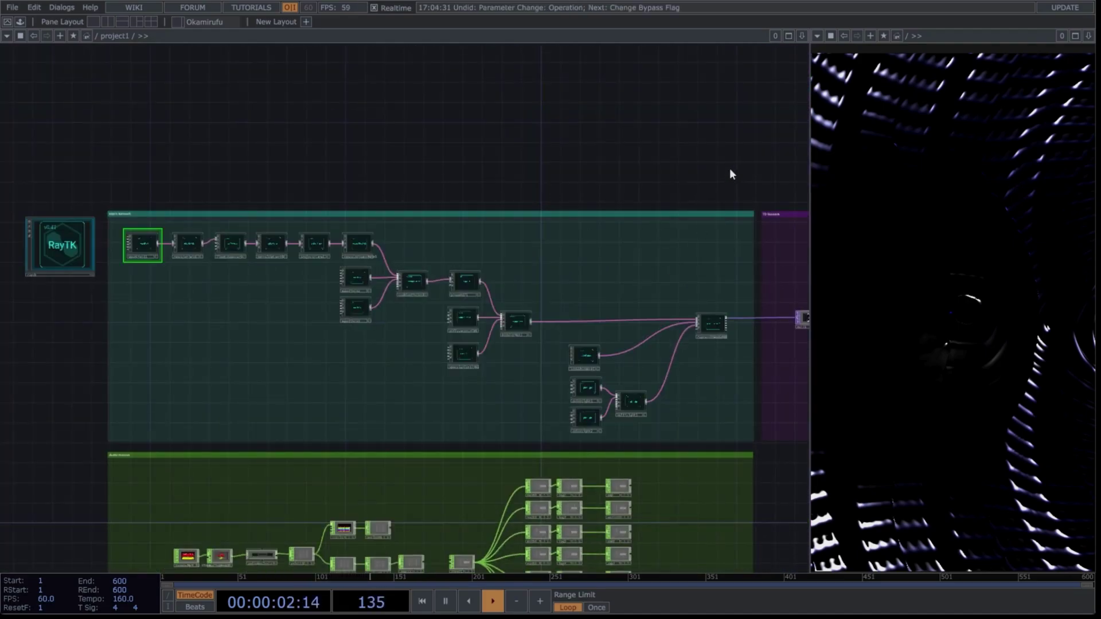
{"action": "left_click_drag", "start_coordinate": [731, 174], "coordinate": [386, 228]}
{"action": "scroll", "coordinate": [430, 271], "scroll_direction": "up", "scroll_amount": 5}
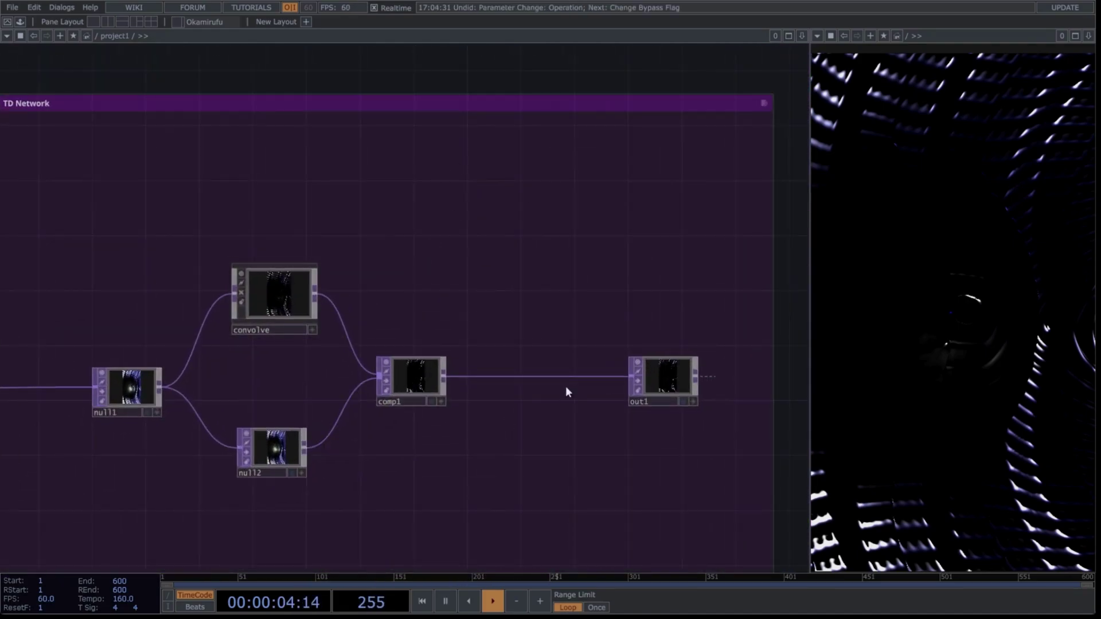
{"action": "left_click", "coordinate": [421, 382]}
{"action": "key", "text": "p"}
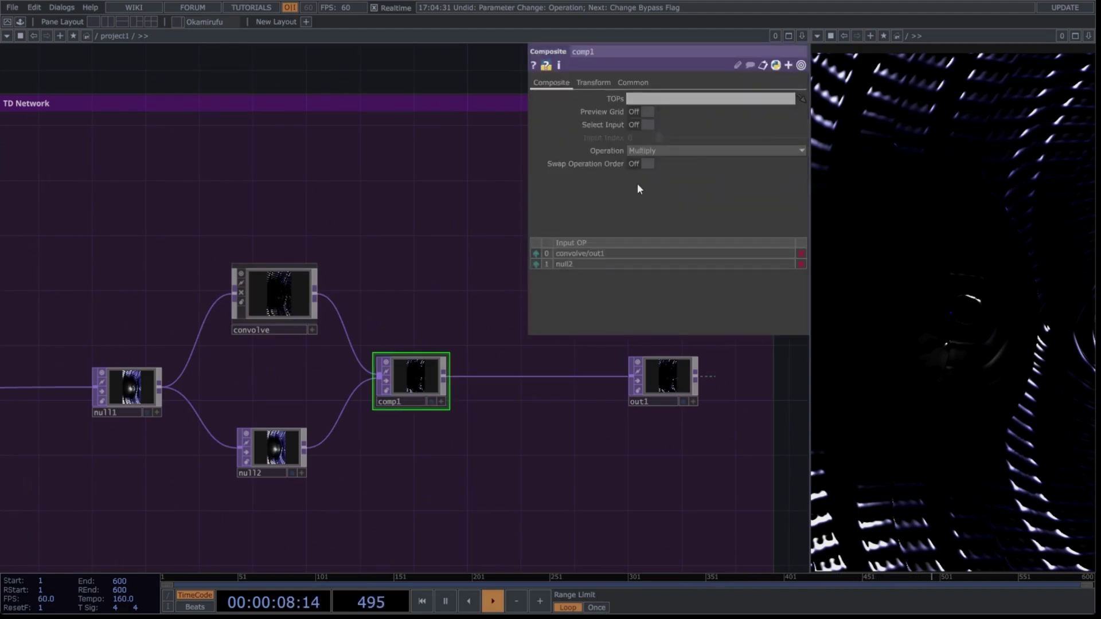
{"action": "left_click", "coordinate": [684, 150]}
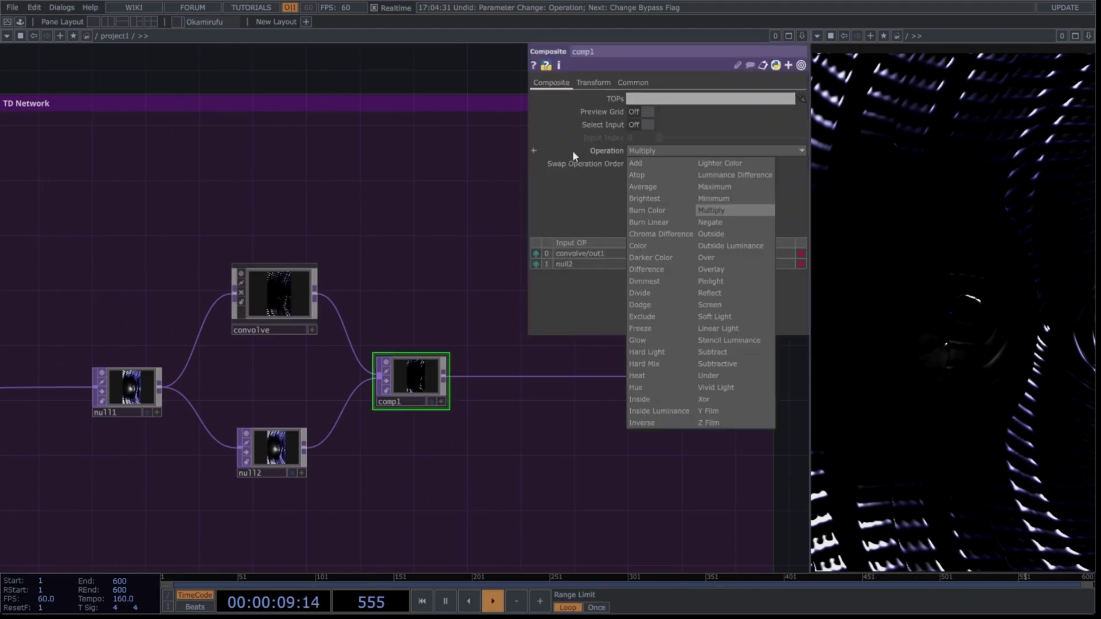
{"action": "left_click", "coordinate": [733, 281]}
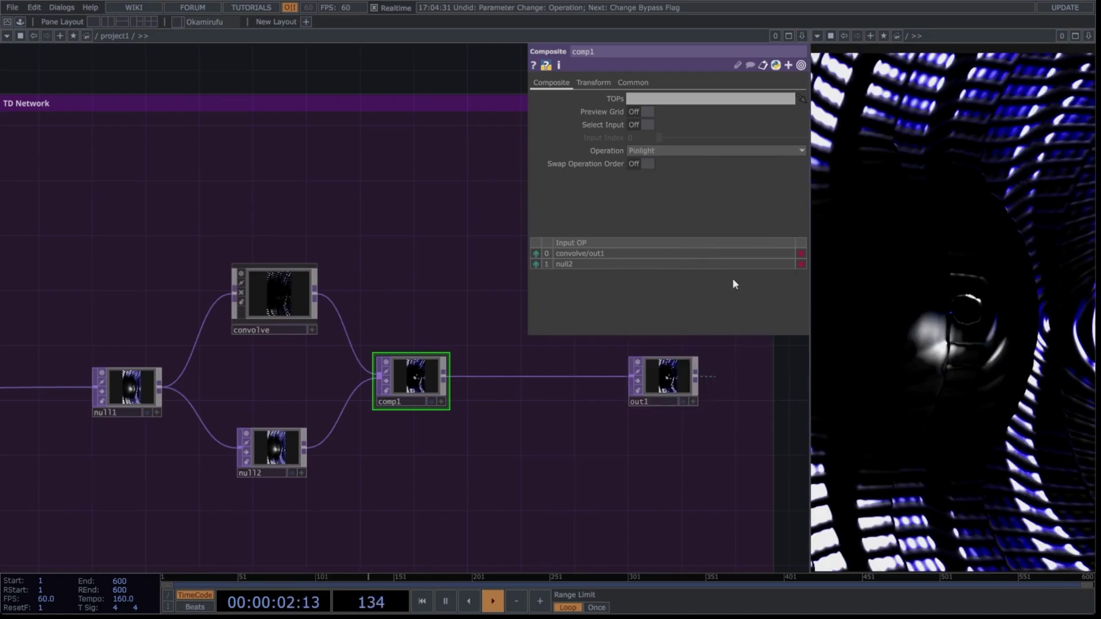
Deactivate the audioAnalysis node's viewer and limit select1 to the mid channel.
{"action": "scroll", "coordinate": [683, 232], "scroll_direction": "down", "scroll_amount": 6}
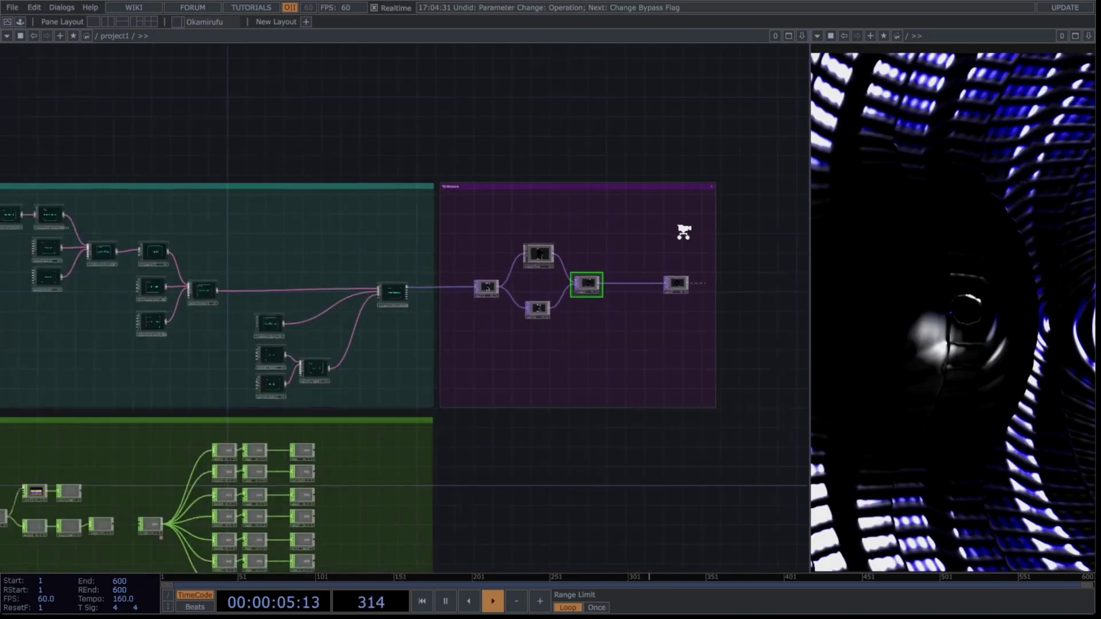
{"action": "left_click_drag", "start_coordinate": [541, 418], "coordinate": [680, 360]}
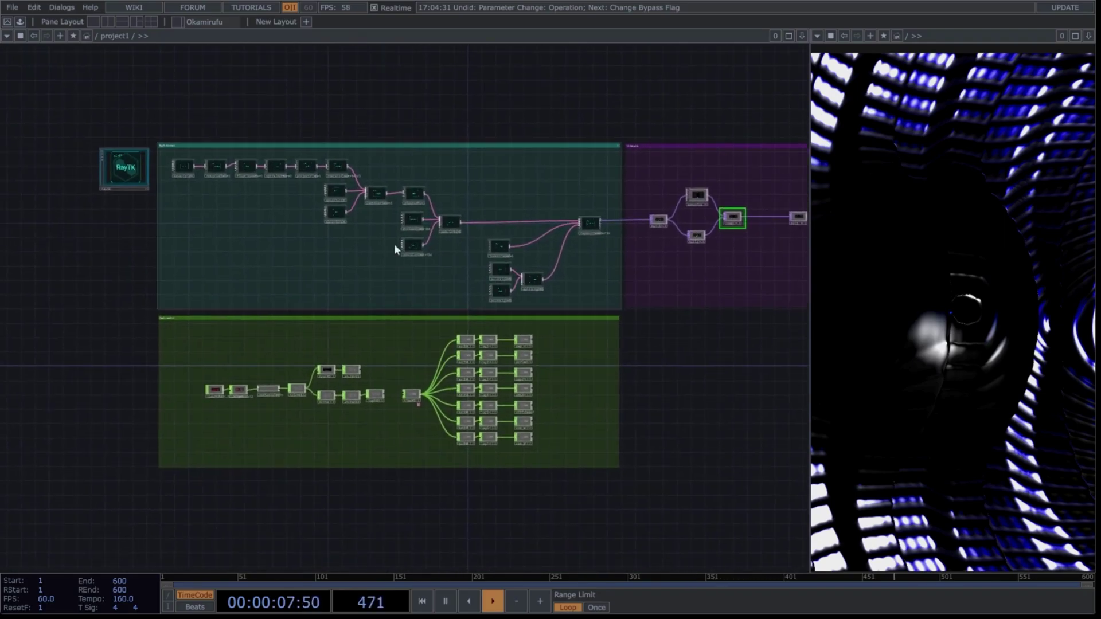
{"action": "scroll", "coordinate": [327, 411], "scroll_direction": "up", "scroll_amount": 3}
{"action": "scroll", "coordinate": [332, 412], "scroll_direction": "up", "scroll_amount": 2}
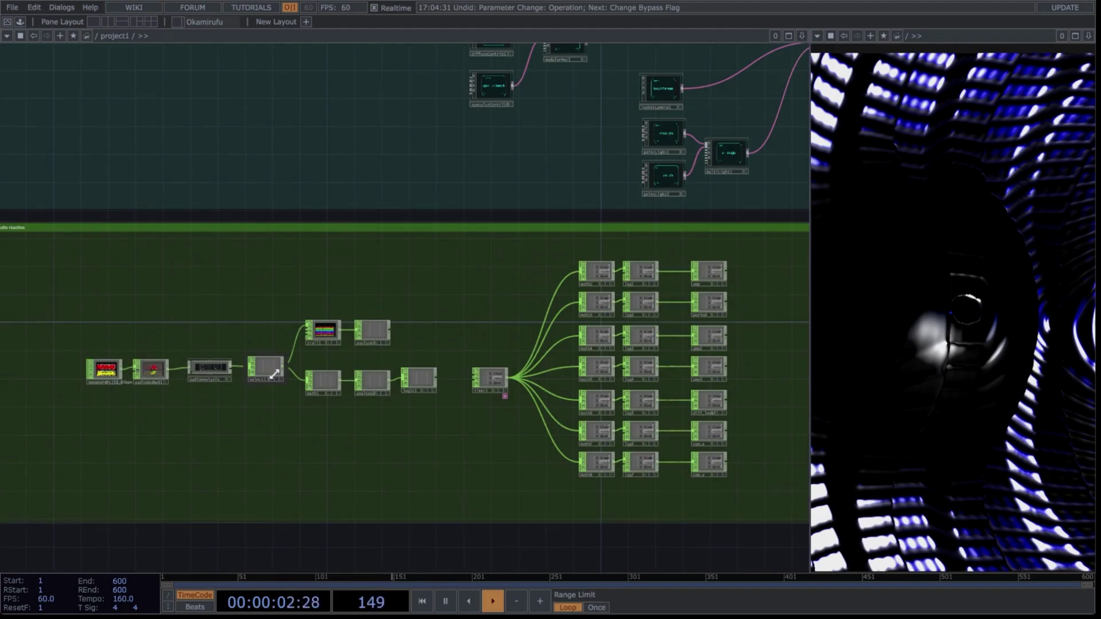
{"action": "scroll", "coordinate": [189, 379], "scroll_direction": "up", "scroll_amount": 5}
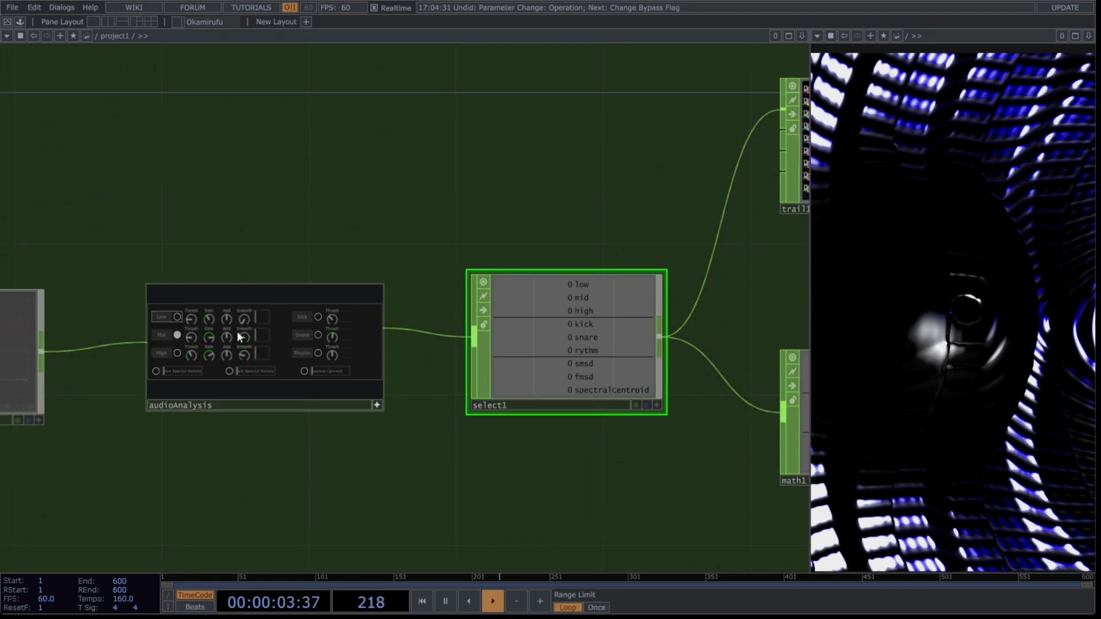
{"action": "left_click", "coordinate": [377, 405]}
{"action": "scroll", "coordinate": [313, 435], "scroll_direction": "down", "scroll_amount": 2}
{"action": "scroll", "coordinate": [313, 431], "scroll_direction": "down", "scroll_amount": 1}
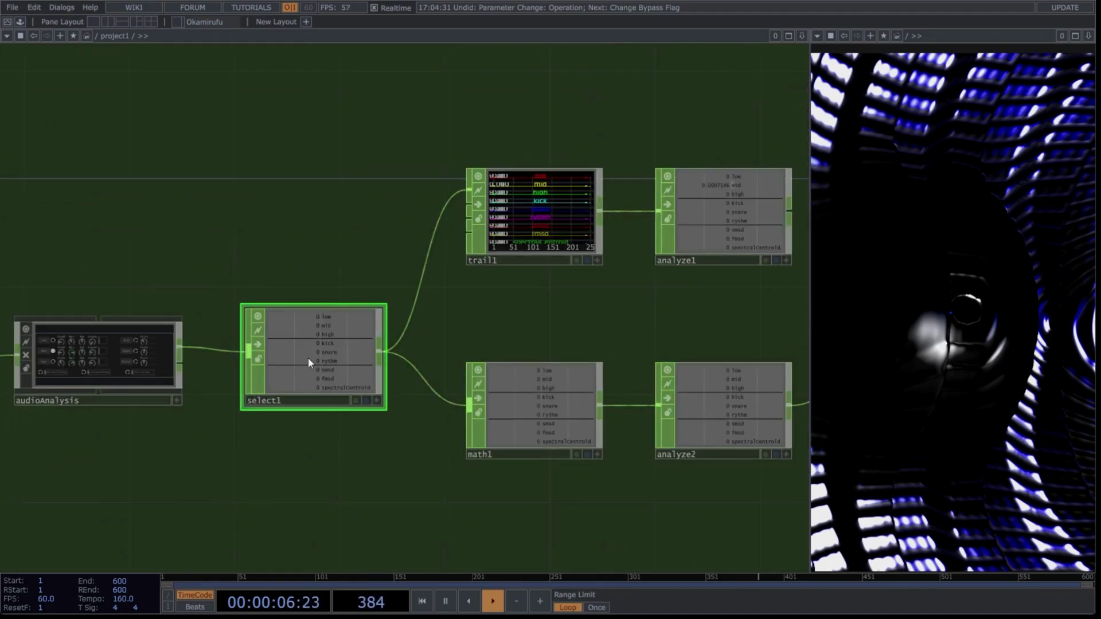
{"action": "key", "text": "p"}
{"action": "left_click", "coordinate": [801, 111]}
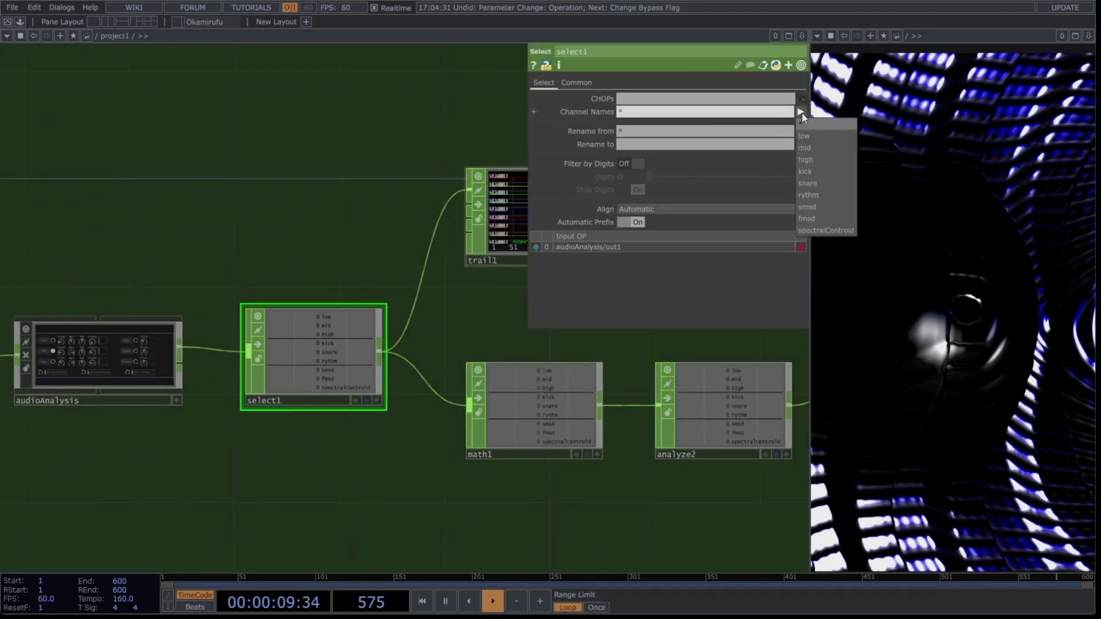
{"action": "left_click", "coordinate": [810, 148]}
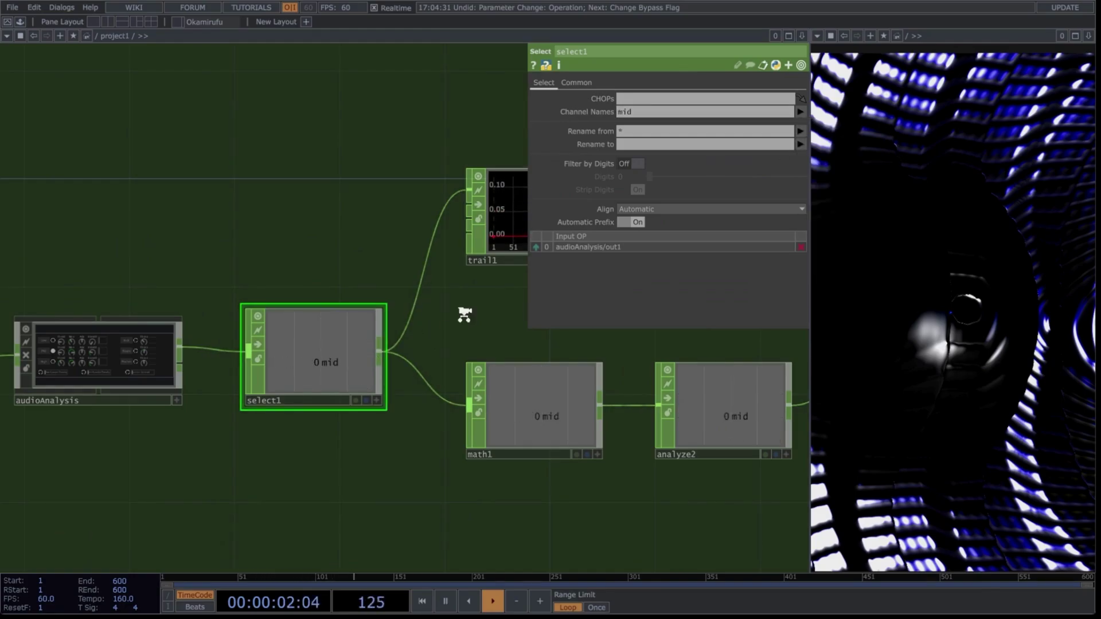
Set the upper limit of math1's To Range to 1.5.
{"action": "scroll", "coordinate": [463, 313], "scroll_direction": "down", "scroll_amount": 2}
{"action": "key", "text": "p"}
{"action": "left_click_drag", "start_coordinate": [504, 465], "coordinate": [235, 461]}
{"action": "left_click", "coordinate": [255, 393]}
{"action": "key", "text": "p"}
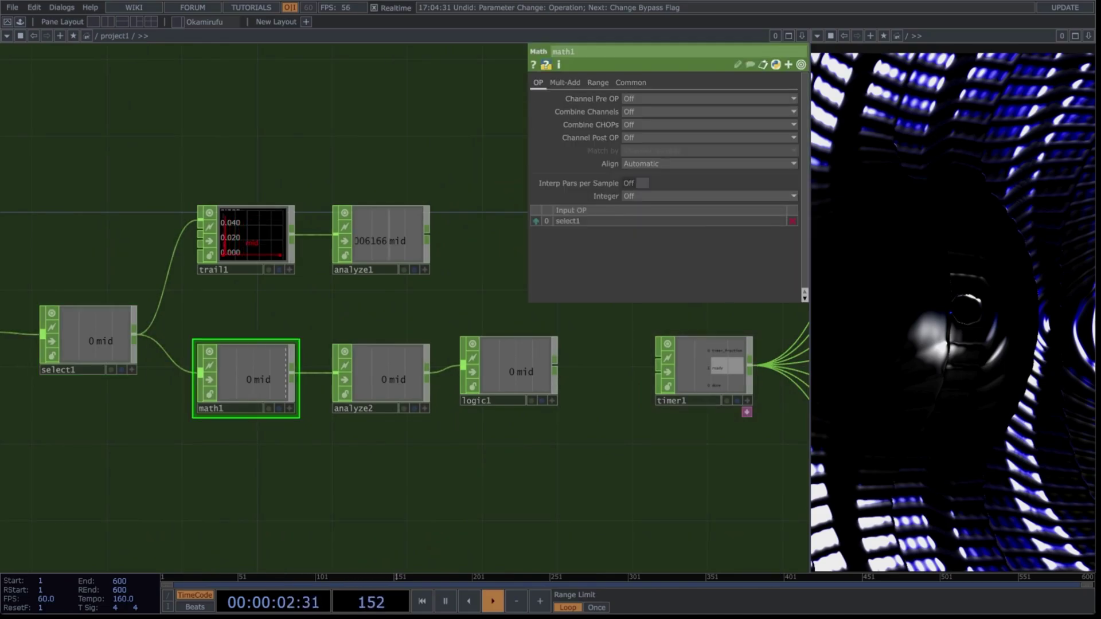
{"action": "left_click", "coordinate": [565, 82]}
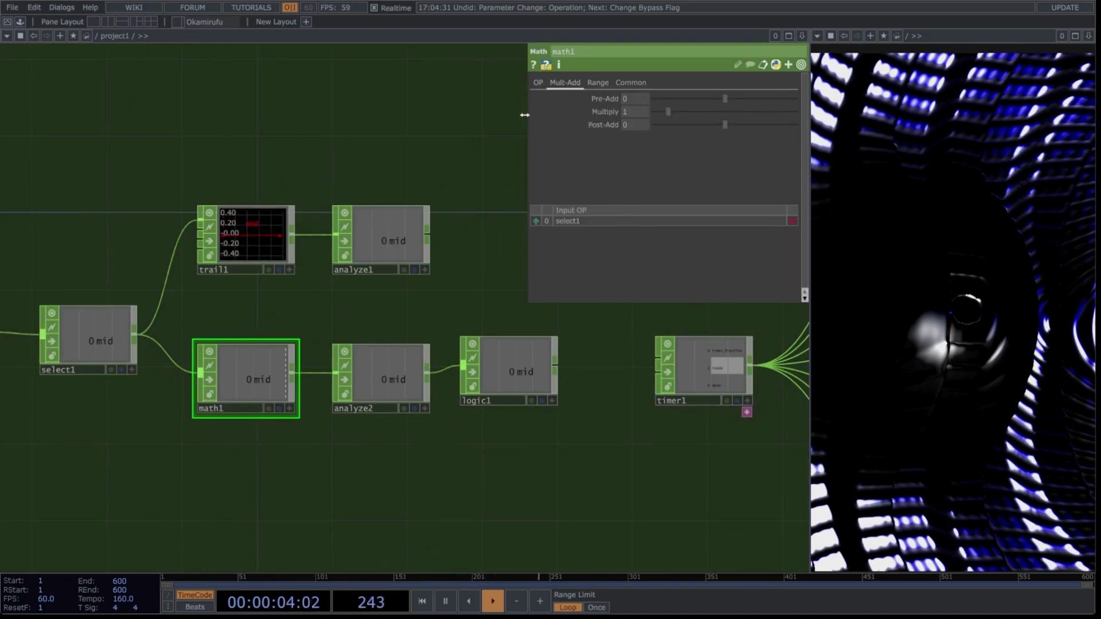
{"action": "left_click", "coordinate": [597, 82]}
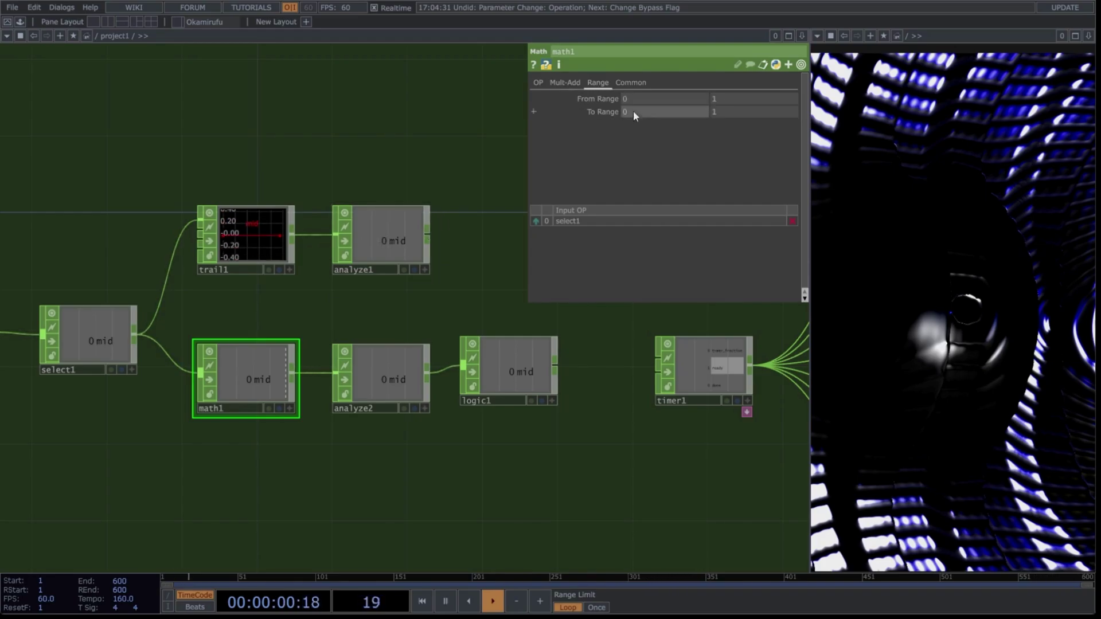
{"action": "left_click", "coordinate": [633, 111]}
{"action": "key", "text": "Tab"}
{"action": "type", "text": "1.5"}
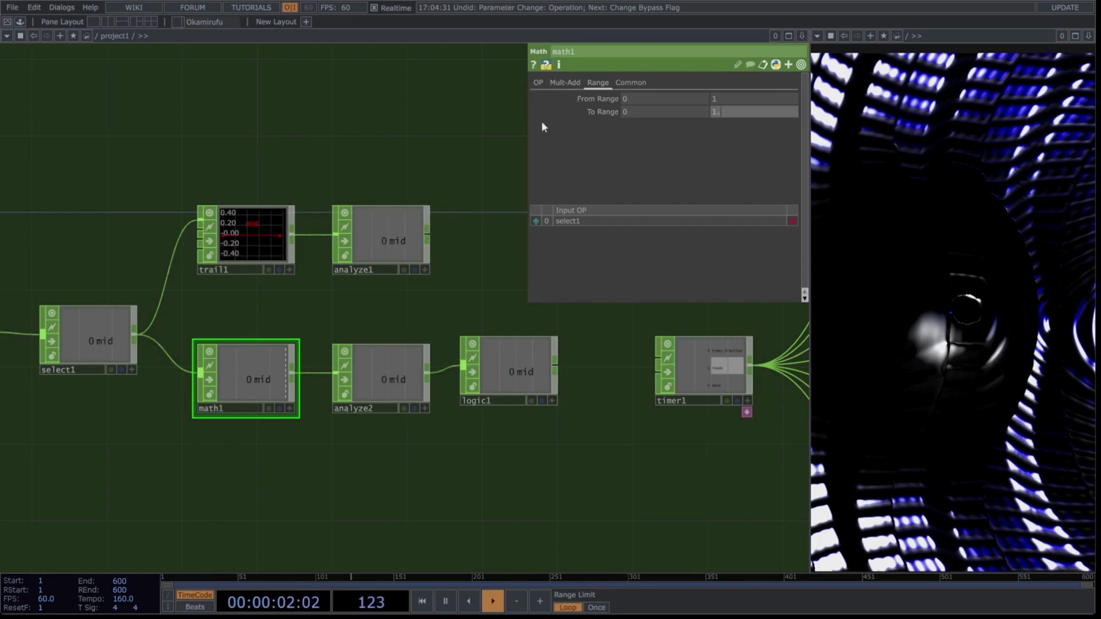
Set analyze1's function to Maximum and open the function choices of analyze2.
{"action": "left_click", "coordinate": [387, 239]}
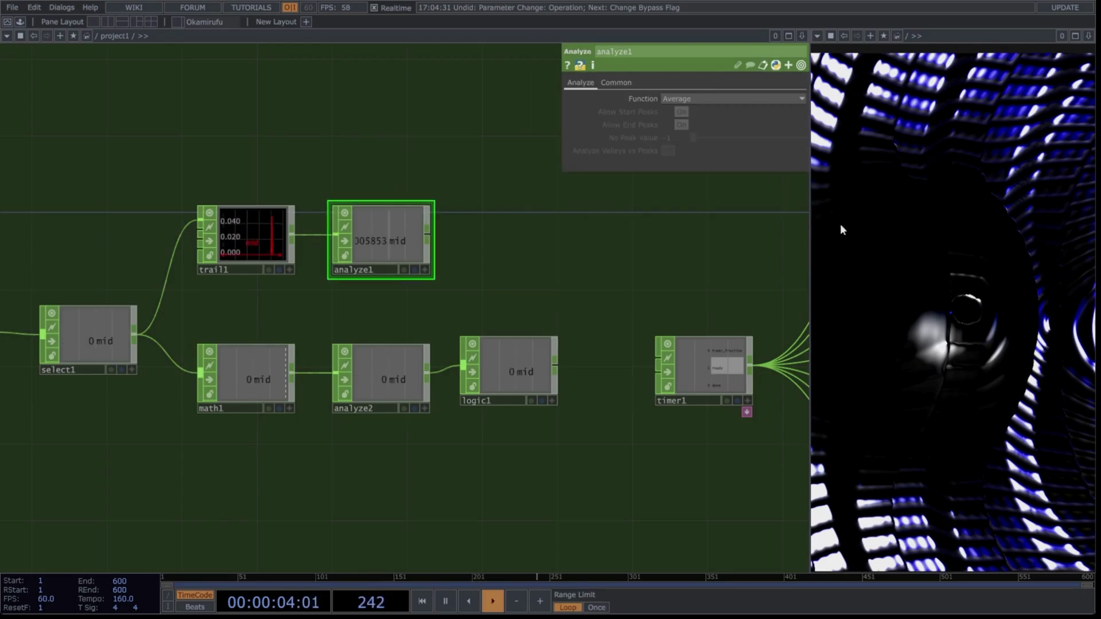
{"action": "left_click", "coordinate": [706, 98]}
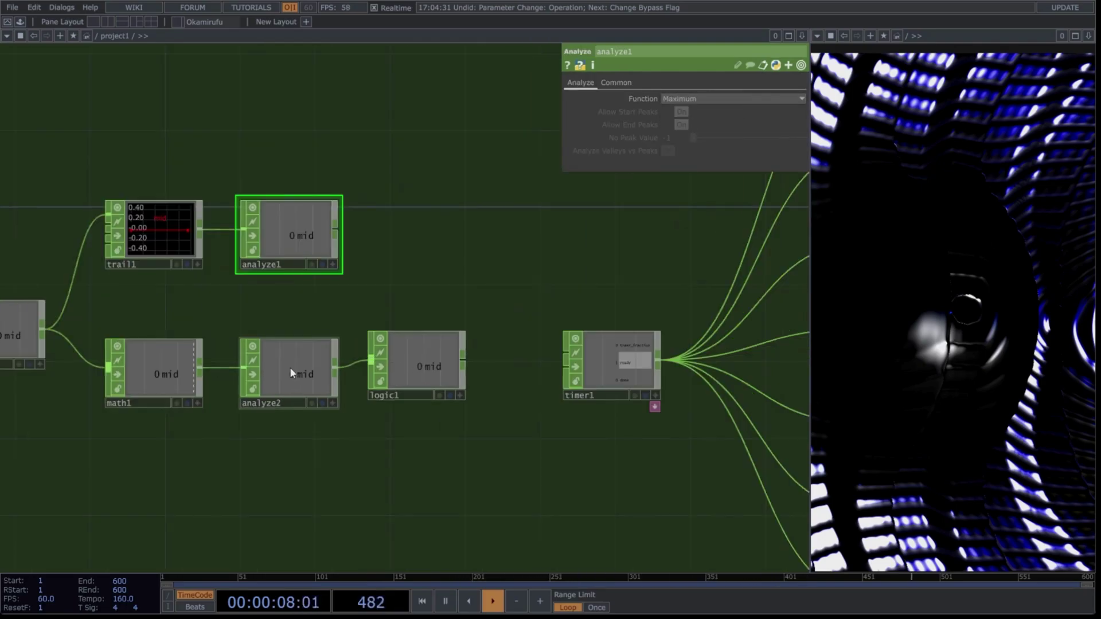
{"action": "left_click", "coordinate": [290, 369]}
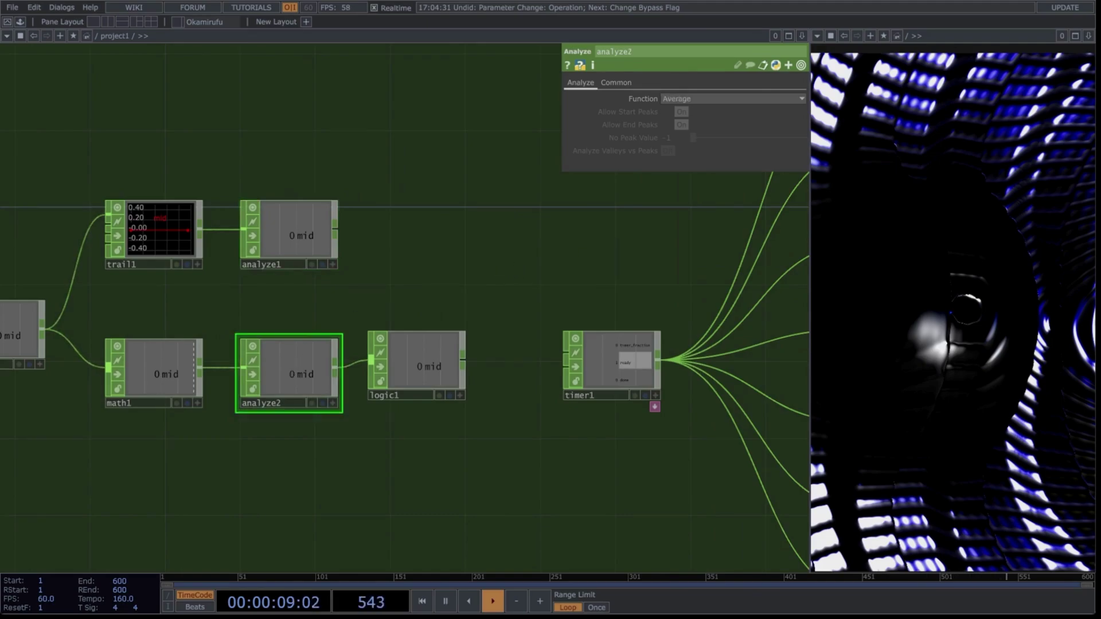
{"action": "left_click", "coordinate": [702, 97]}
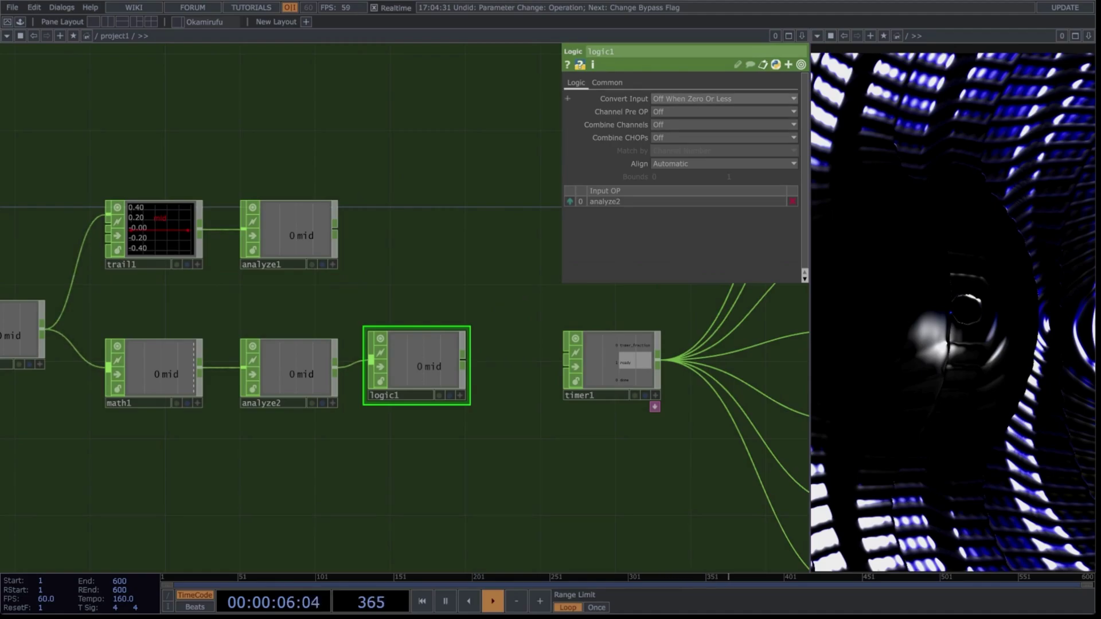
Set logic1's Convert Input to Off When Zero.
{"action": "left_click", "coordinate": [690, 98]}
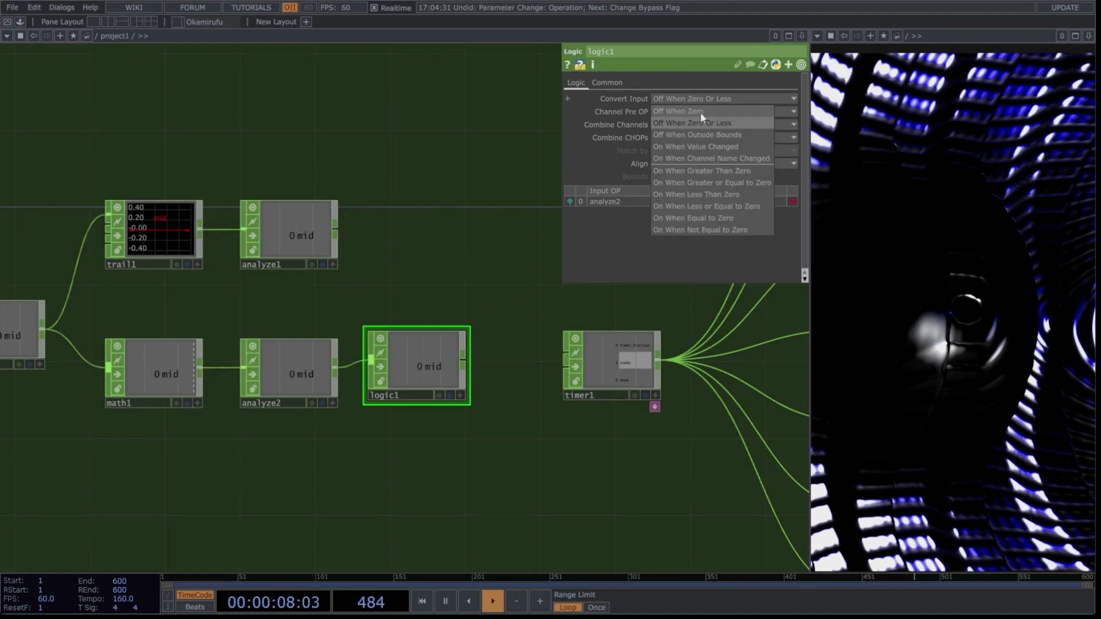
{"action": "left_click", "coordinate": [700, 112]}
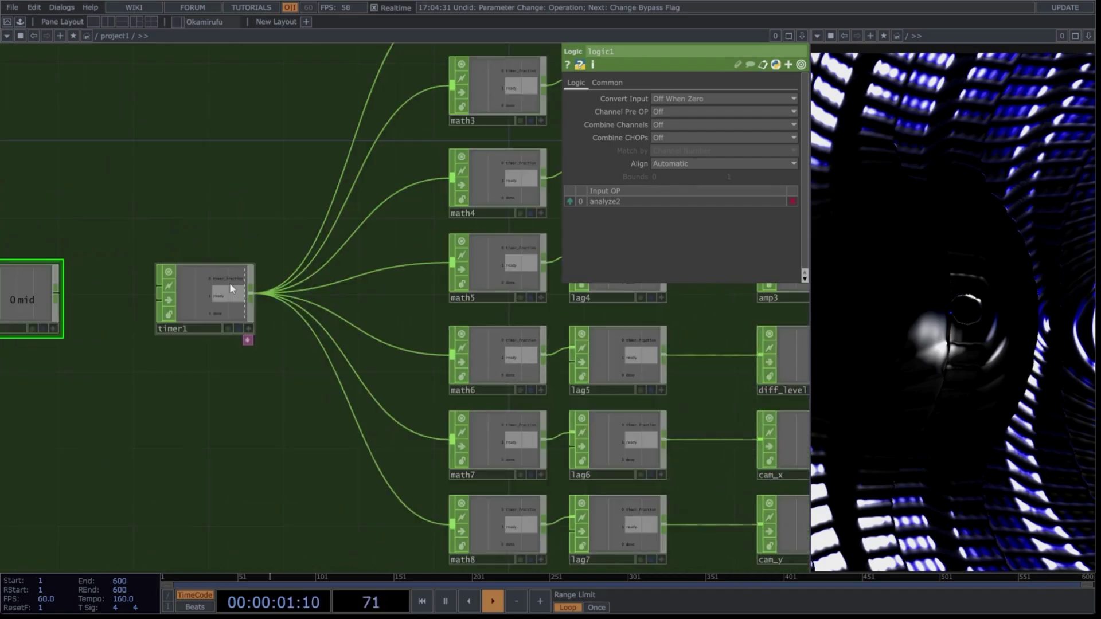
Turn off timer1's Ready and Done outputs so it outputs only Timer Fraction.
{"action": "left_click", "coordinate": [229, 284]}
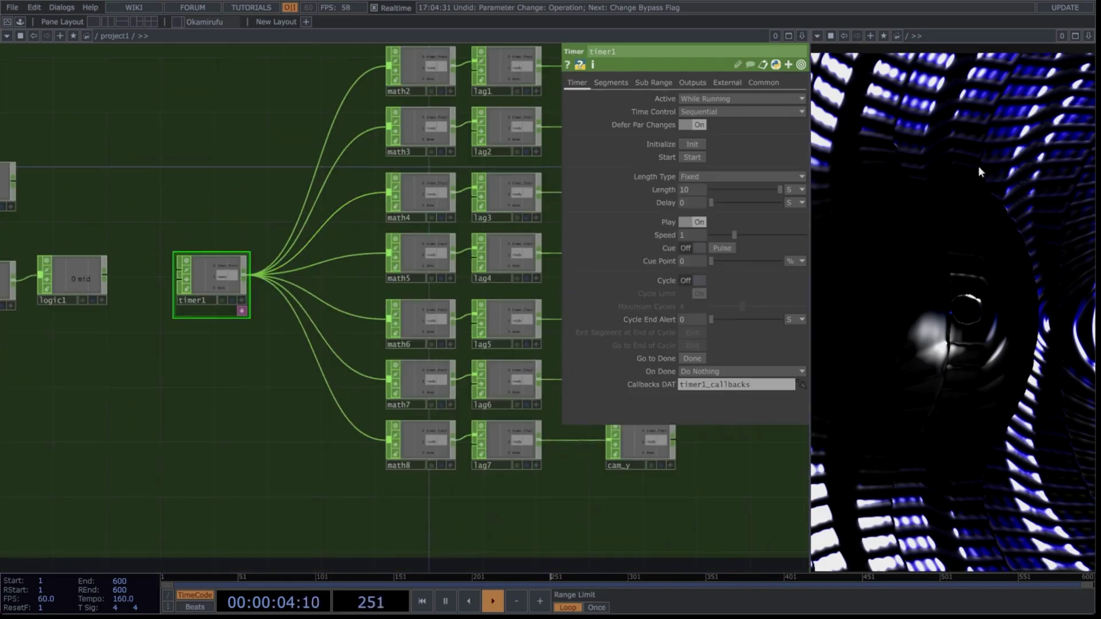
{"action": "left_click", "coordinate": [693, 83]}
{"action": "left_click", "coordinate": [700, 242]}
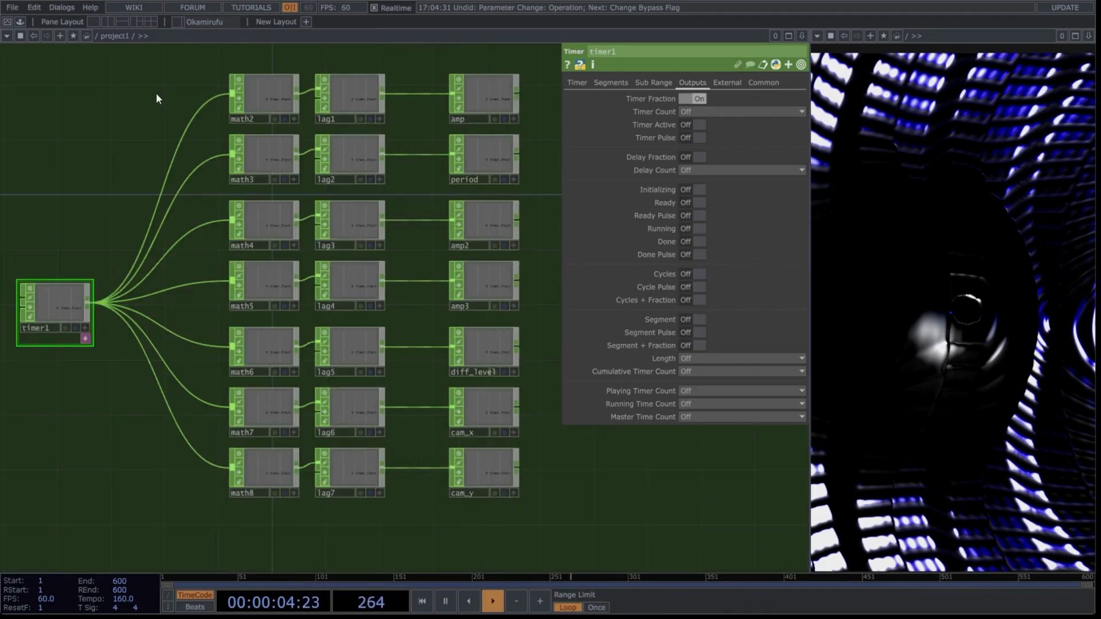
Set the To Range of math2 to 4 and 3, and that of math3 to 2 and 0.4.
{"action": "left_click", "coordinate": [261, 96]}
{"action": "left_click", "coordinate": [632, 82]}
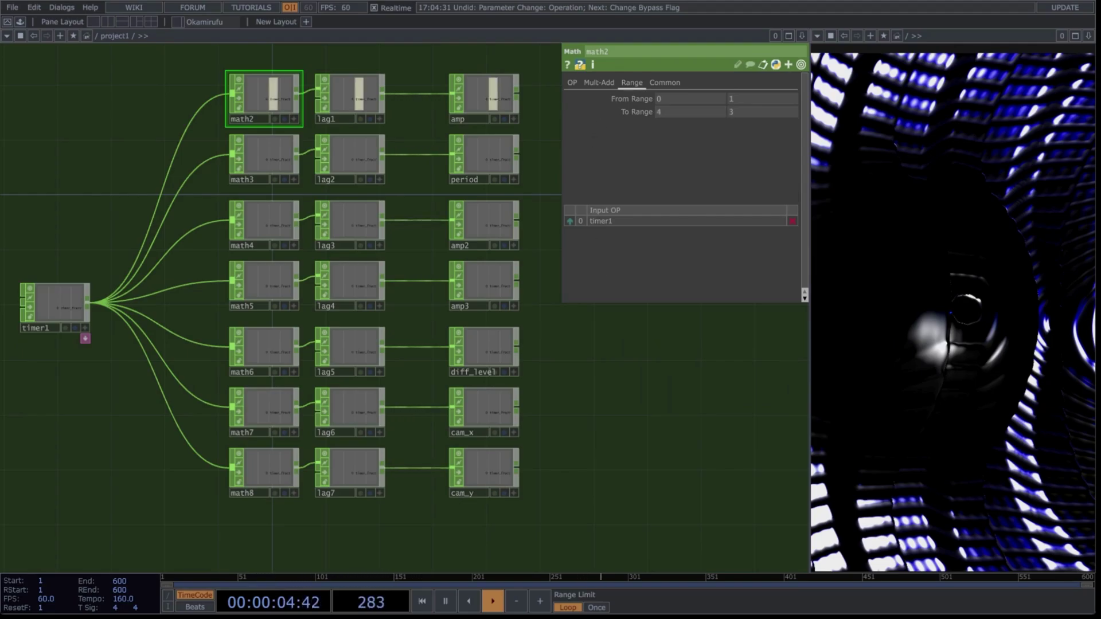
{"action": "left_click", "coordinate": [264, 156]}
{"action": "left_click", "coordinate": [632, 82]}
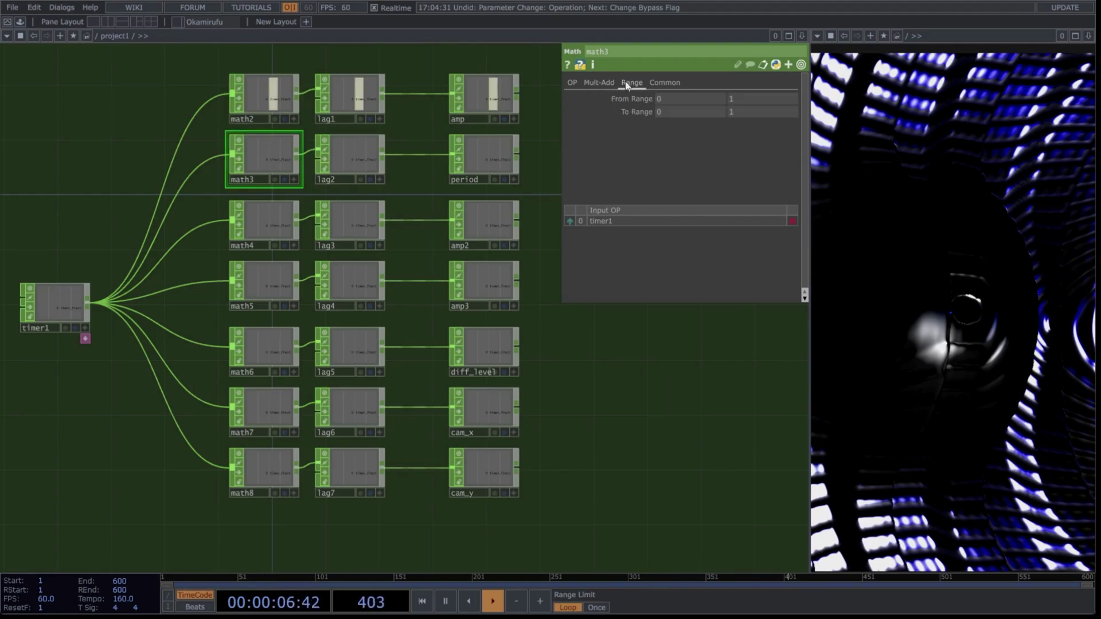
{"action": "left_click_drag", "start_coordinate": [219, 70], "coordinate": [282, 486]}
{"action": "left_click", "coordinate": [688, 111]}
{"action": "type", "text": "2"}
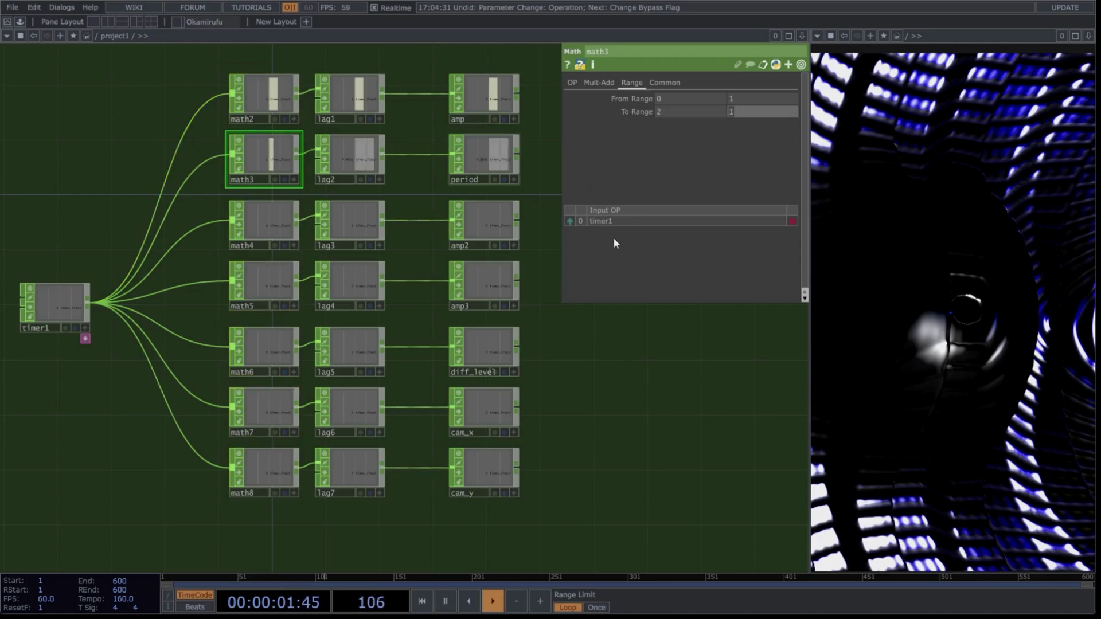
{"action": "key", "text": "Tab"}
{"action": "type", "text": "0."}
{"action": "key", "text": "Return"}
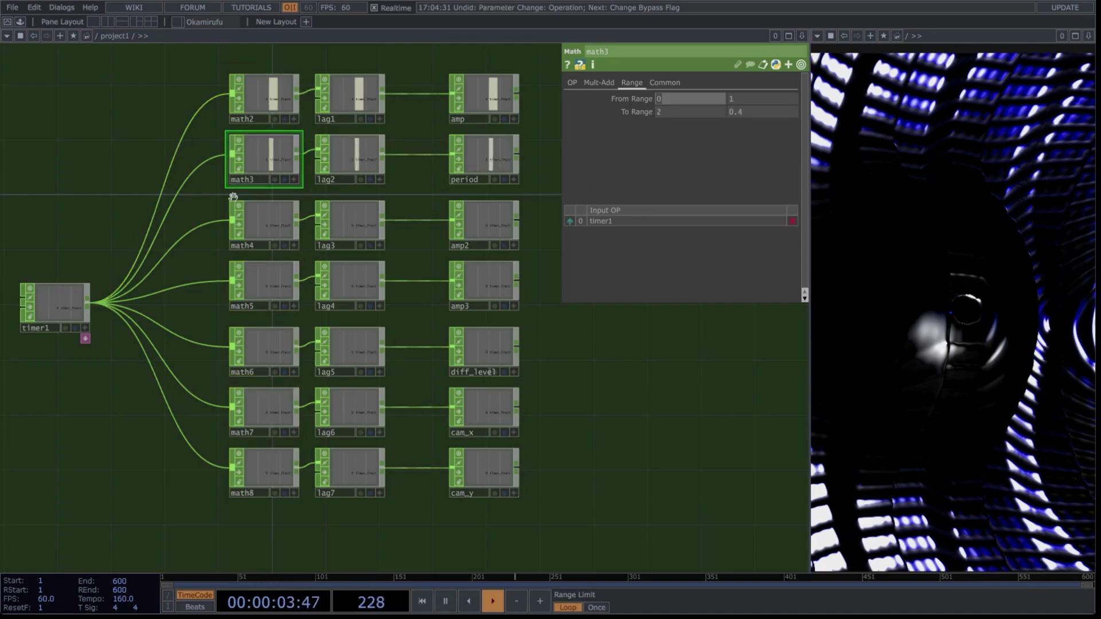
Set the To Range of math4 to 0.8 and 0.5.
{"action": "left_click", "coordinate": [247, 221]}
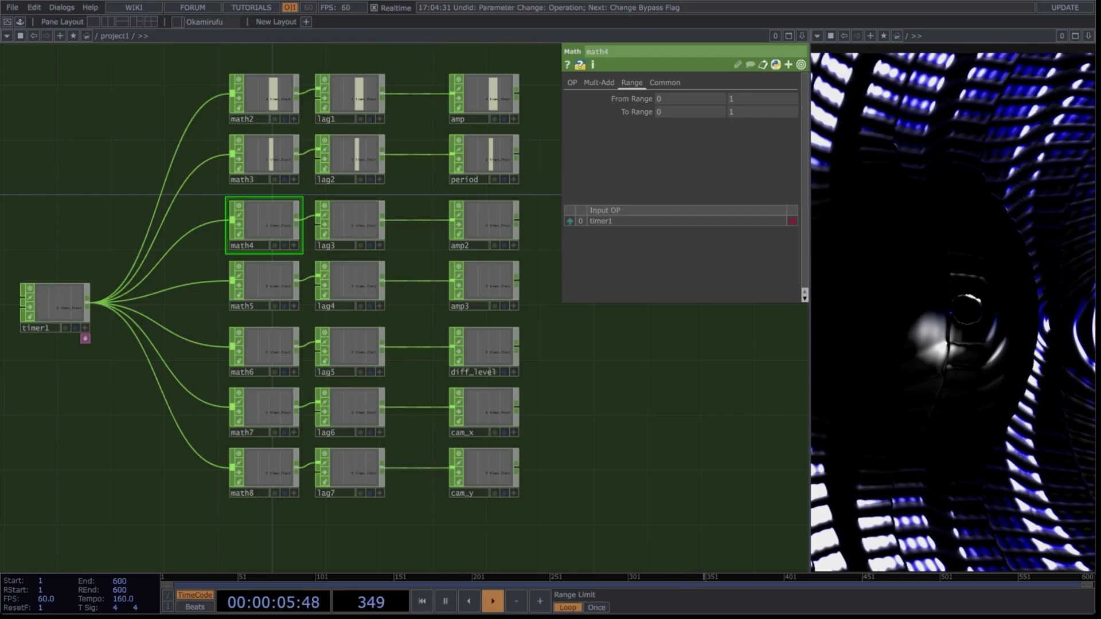
{"action": "left_click", "coordinate": [688, 112]}
{"action": "type", "text": "0.8"}
{"action": "key", "text": "Tab"}
{"action": "type", "text": "0."}
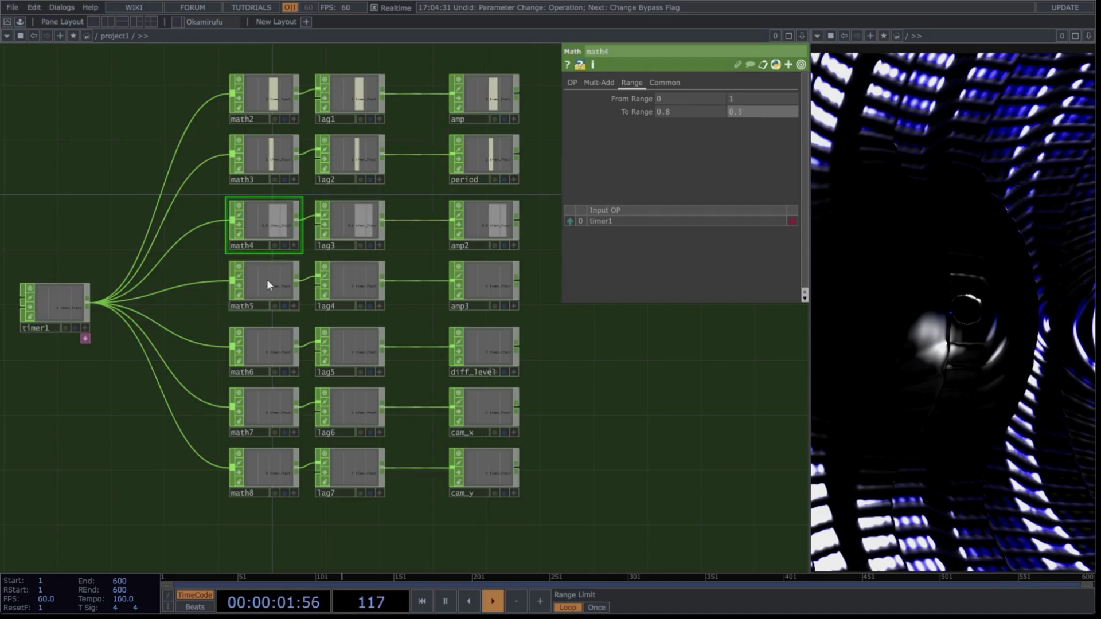
Set the first To Range value of math5 to 0.3 and that of math6 to 2.5.
{"action": "left_click", "coordinate": [266, 279]}
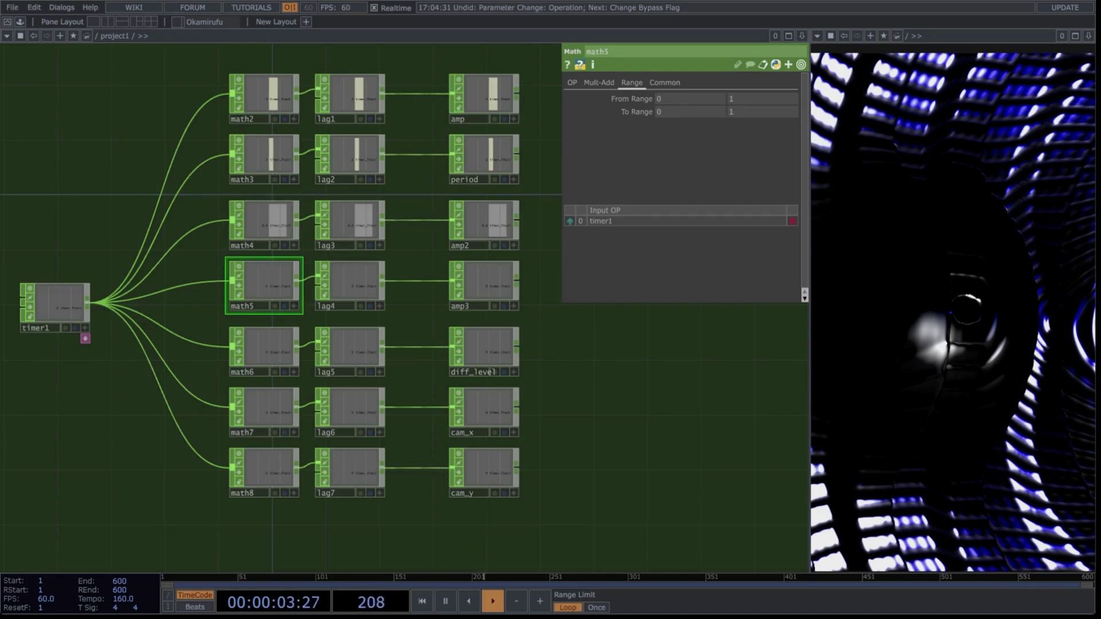
{"action": "left_click", "coordinate": [666, 113]}
{"action": "type", "text": "0.3"}
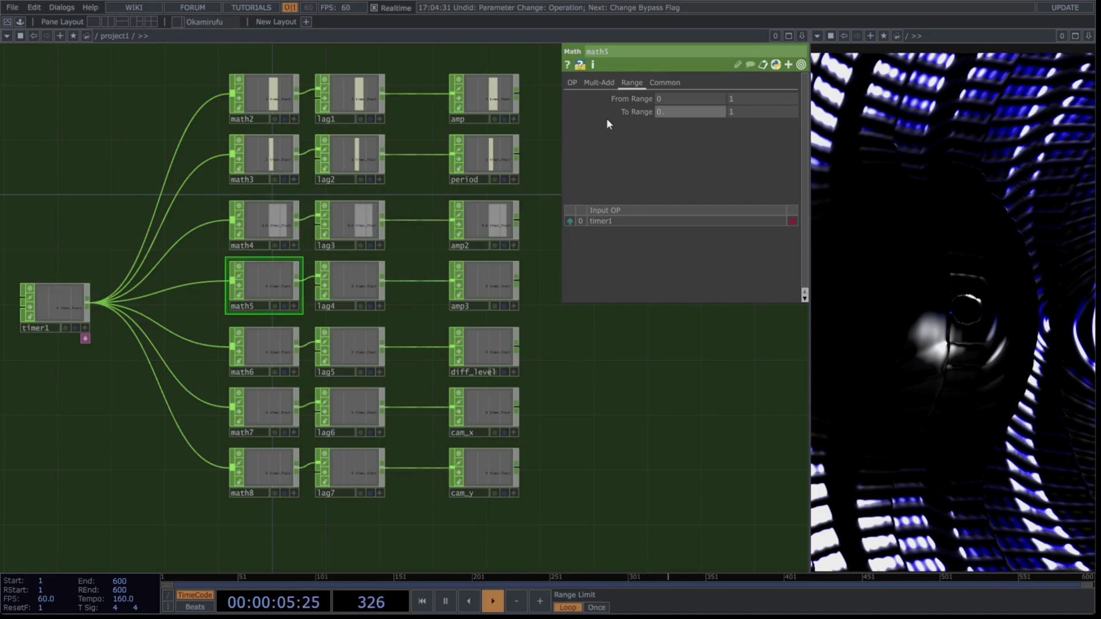
{"action": "key", "text": "Tab"}
{"action": "left_click", "coordinate": [265, 347]}
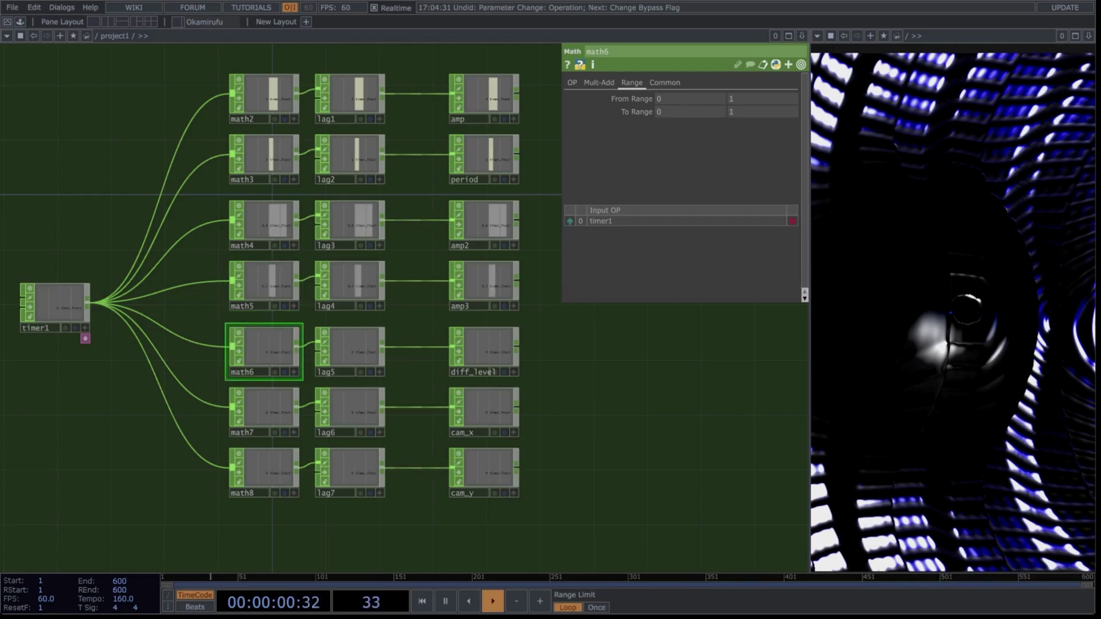
{"action": "left_click", "coordinate": [666, 112]}
{"action": "type", "text": "2.5"}
{"action": "key", "text": "Tab"}
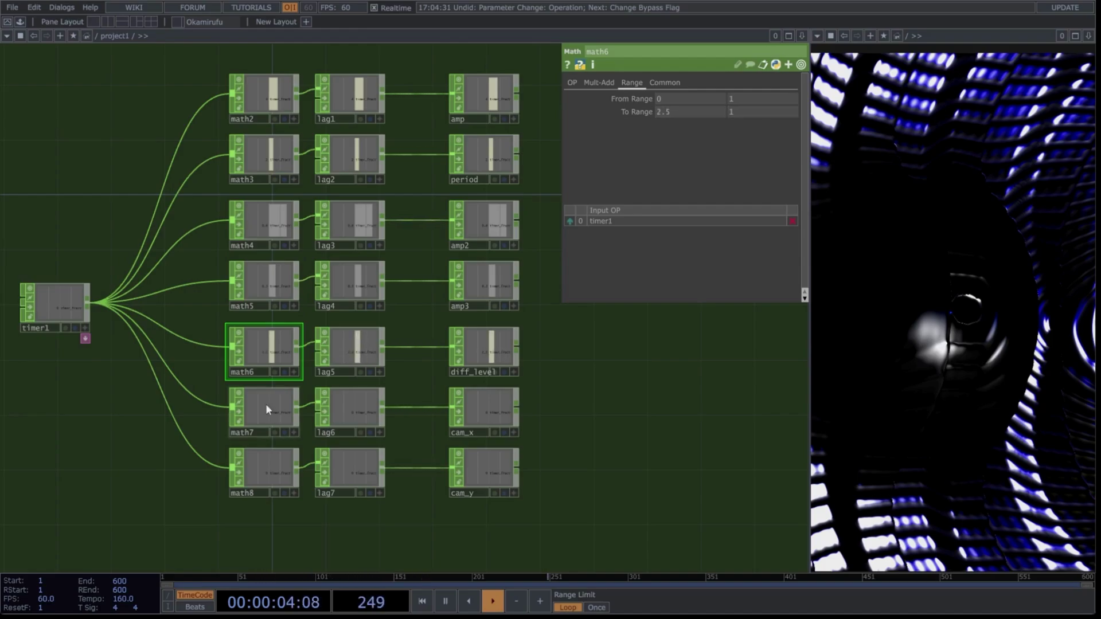
Set the To Range of math7 to -8 and -5, and that of math8 to 2 and -2.2.
{"action": "left_click", "coordinate": [266, 403]}
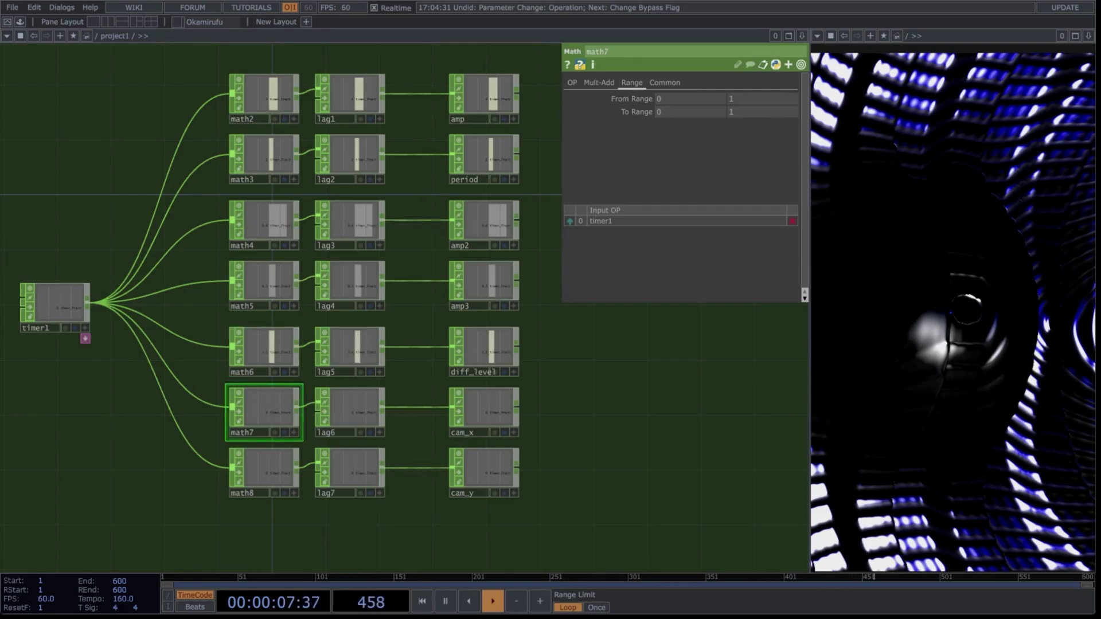
{"action": "middle_click_drag", "start_coordinate": [617, 112], "coordinate": [617, 112]}
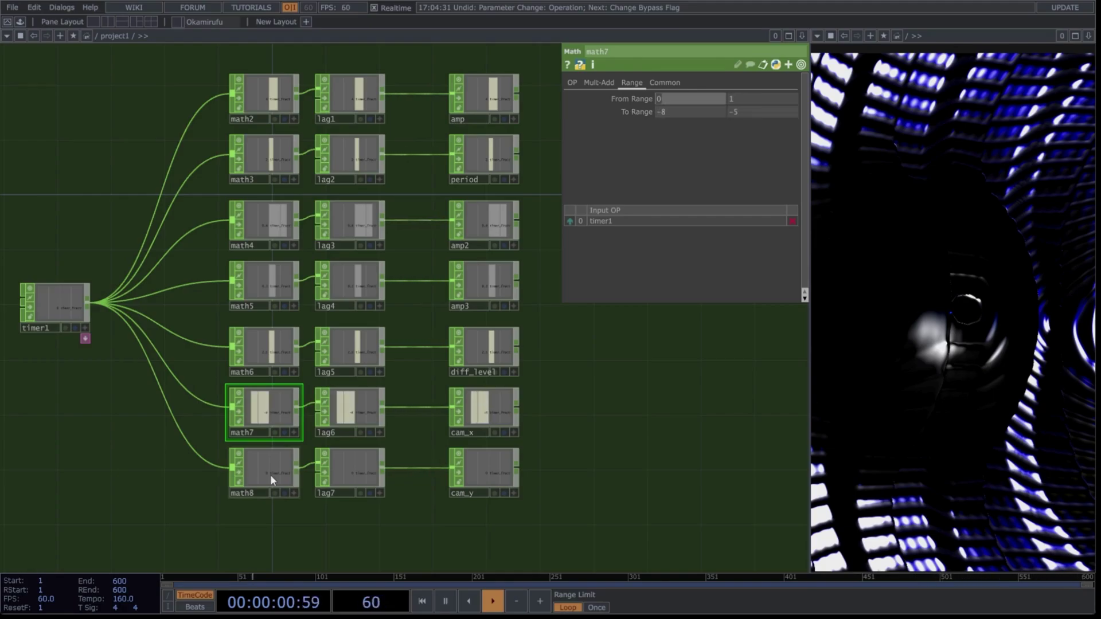
{"action": "left_click", "coordinate": [272, 480]}
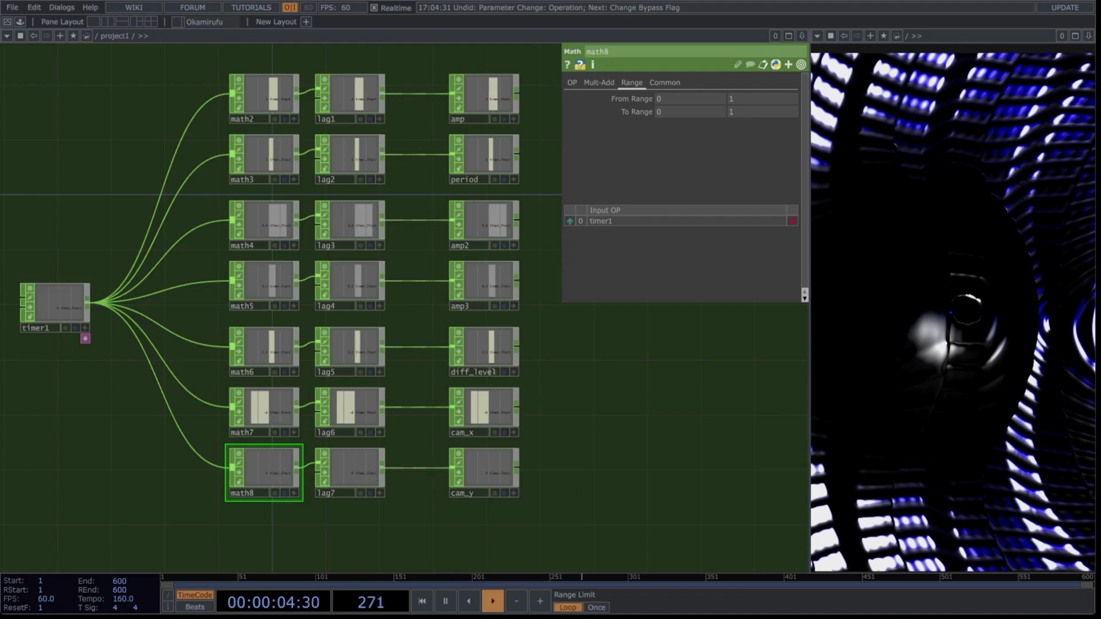
{"action": "type", "text": "2"}
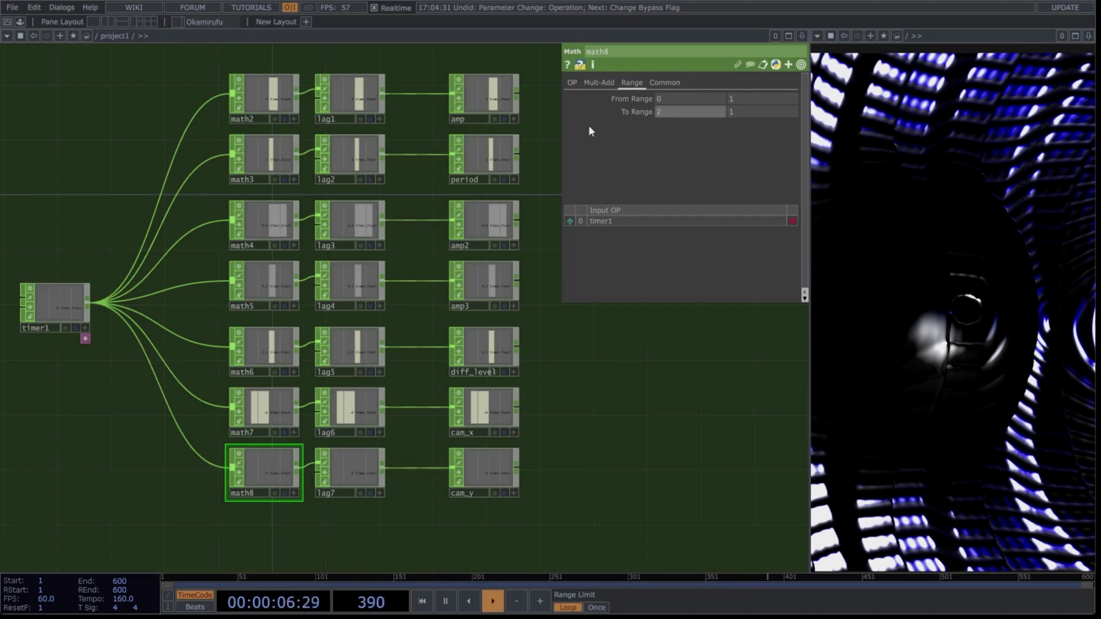
{"action": "key", "text": "Tab"}
{"action": "type", "text": "-2.2"}
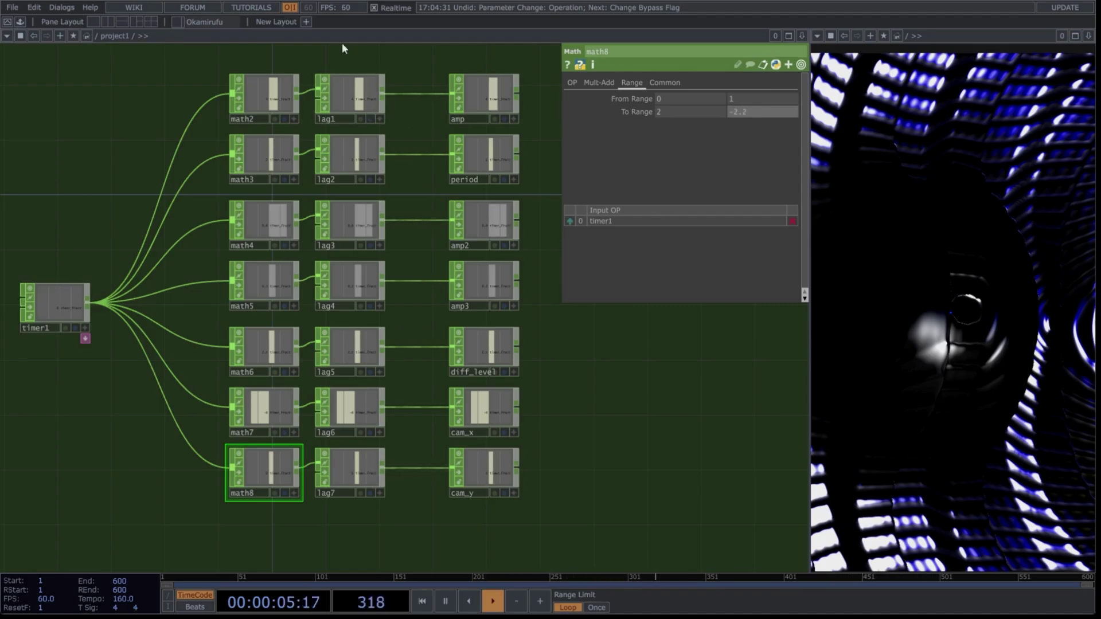
Set lag1 through lag7 together to a Lag of 0.2 and 0.2 and an Overshoot of 0.1 and 0.1.
{"action": "left_click_drag", "start_coordinate": [373, 494], "coordinate": [372, 497]}
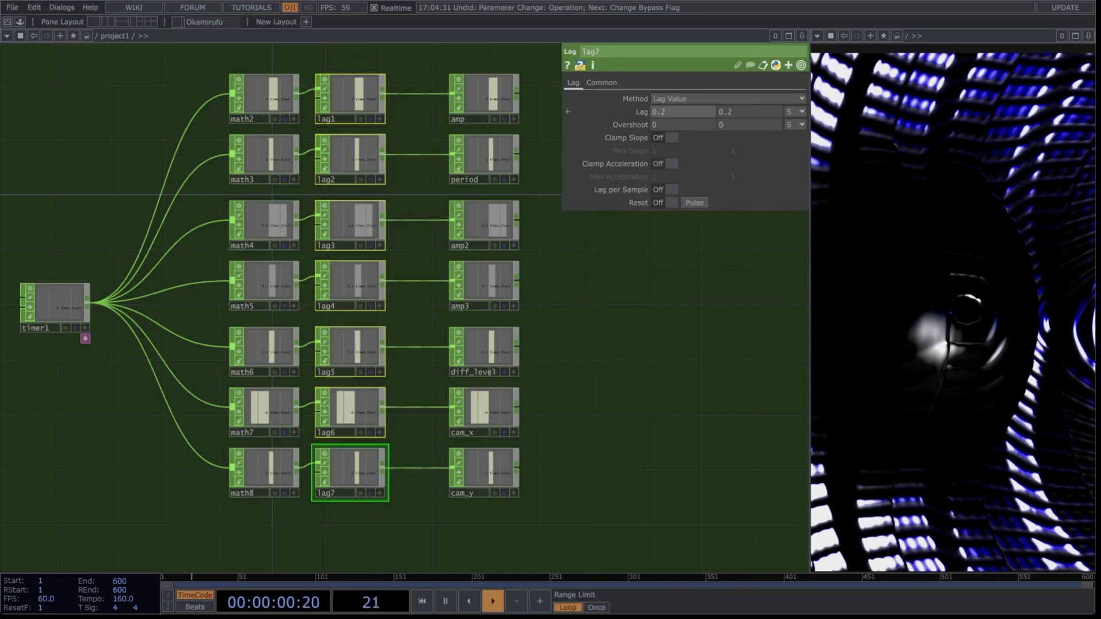
{"action": "type", "text": "0.05"}
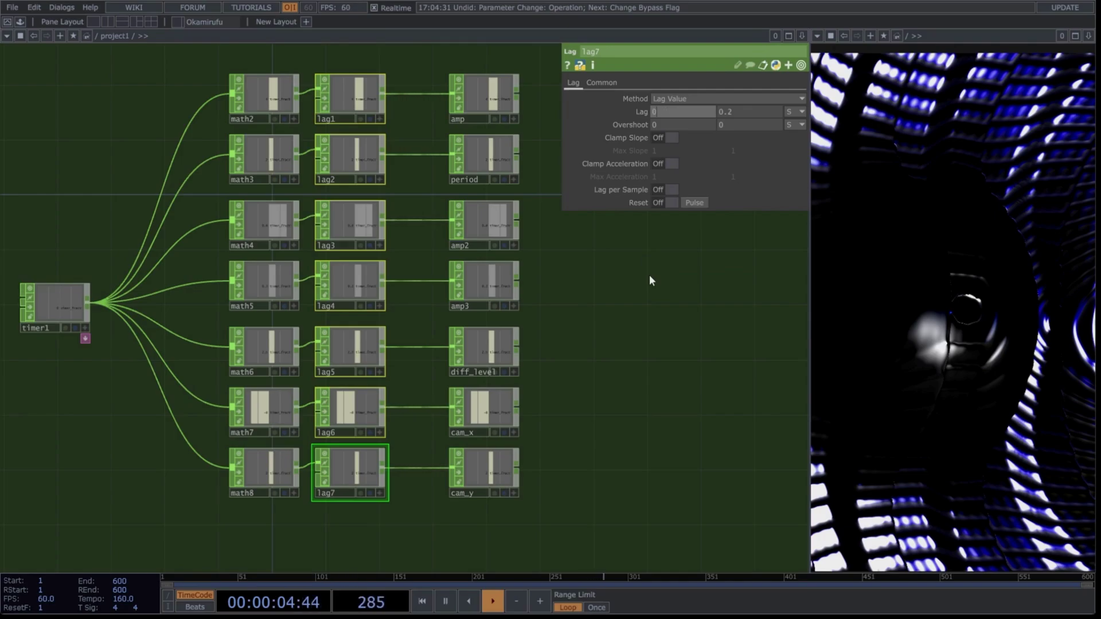
{"action": "key", "text": "Tab"}
{"action": "type", "text": "0.2"}
{"action": "key", "text": "Tab"}
{"action": "type", "text": "0.1"}
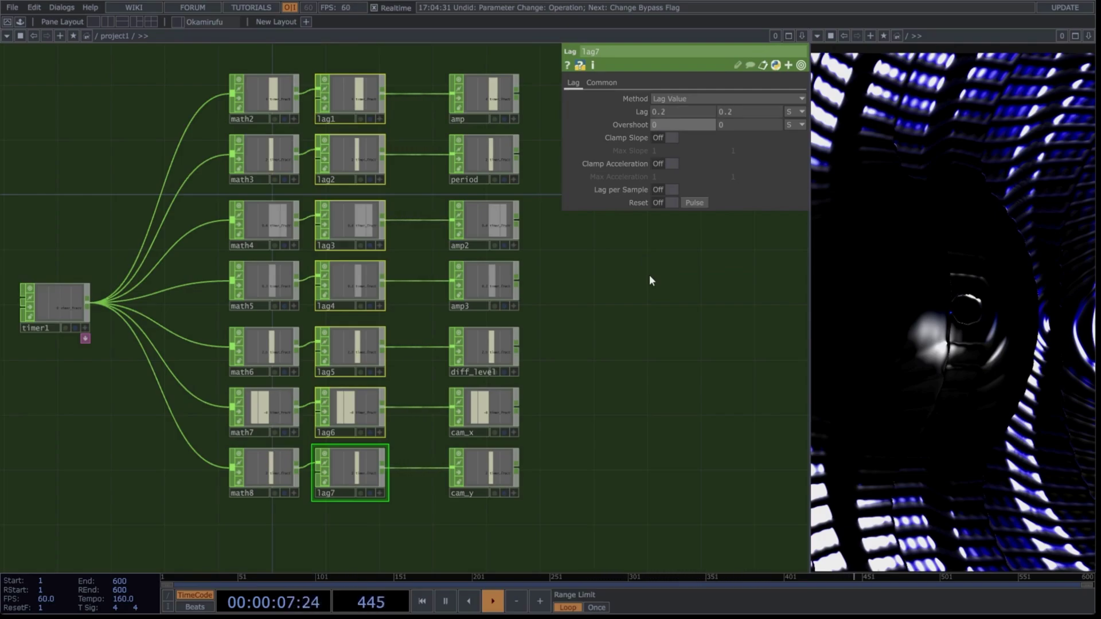
{"action": "key", "text": "Tab"}
{"action": "type", "text": "0.1"}
{"action": "key", "text": "Return"}
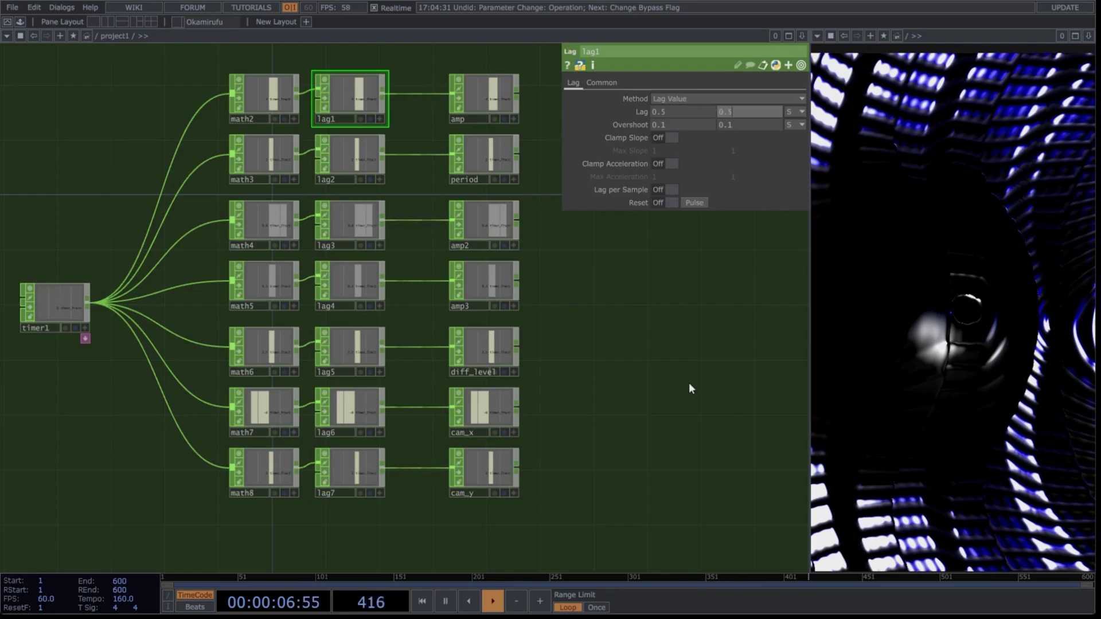
Animate waveField1's Phase with a speed generator and place the generator and its values node below waveField1.
{"action": "scroll", "coordinate": [722, 364], "scroll_direction": "down", "scroll_amount": 3}
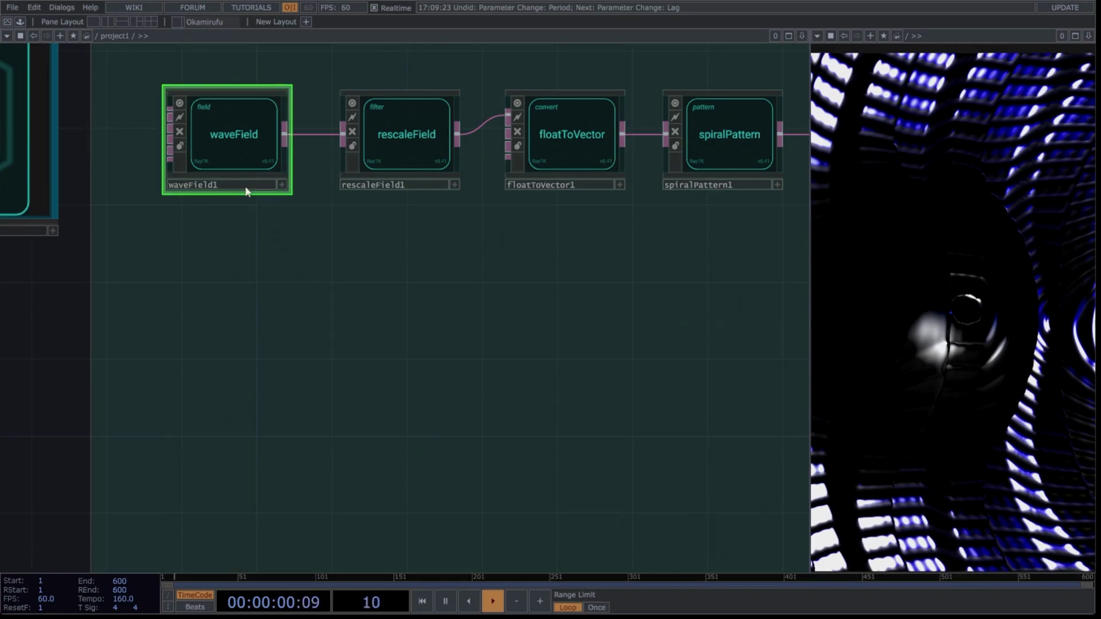
{"action": "right_click", "coordinate": [281, 263]}
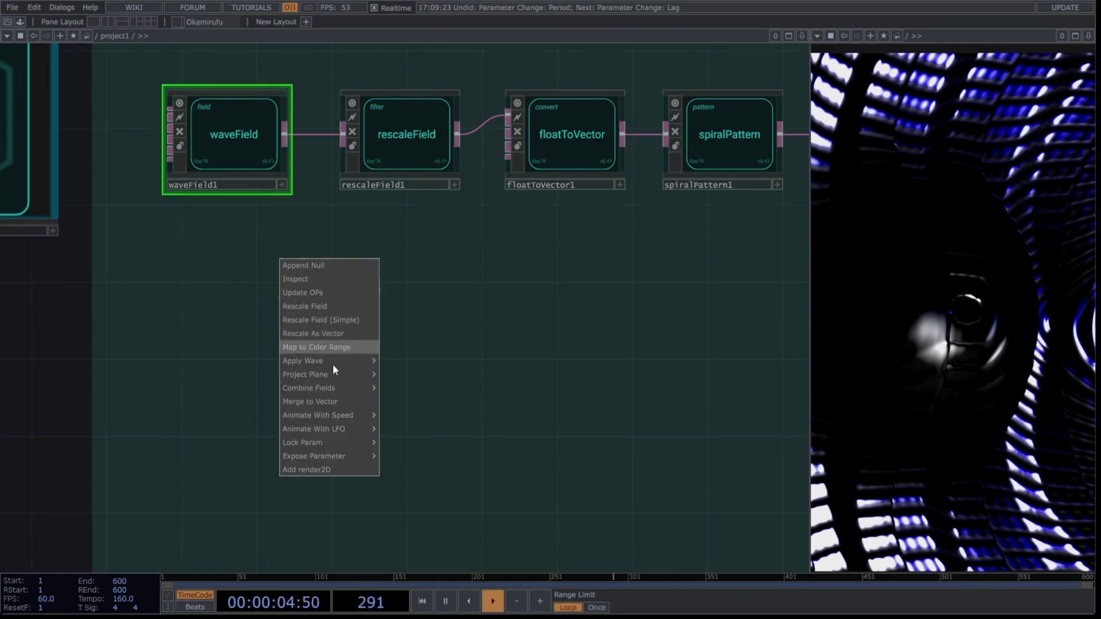
{"action": "mouse_move", "coordinate": [352, 421]}
{"action": "left_click", "coordinate": [403, 428]}
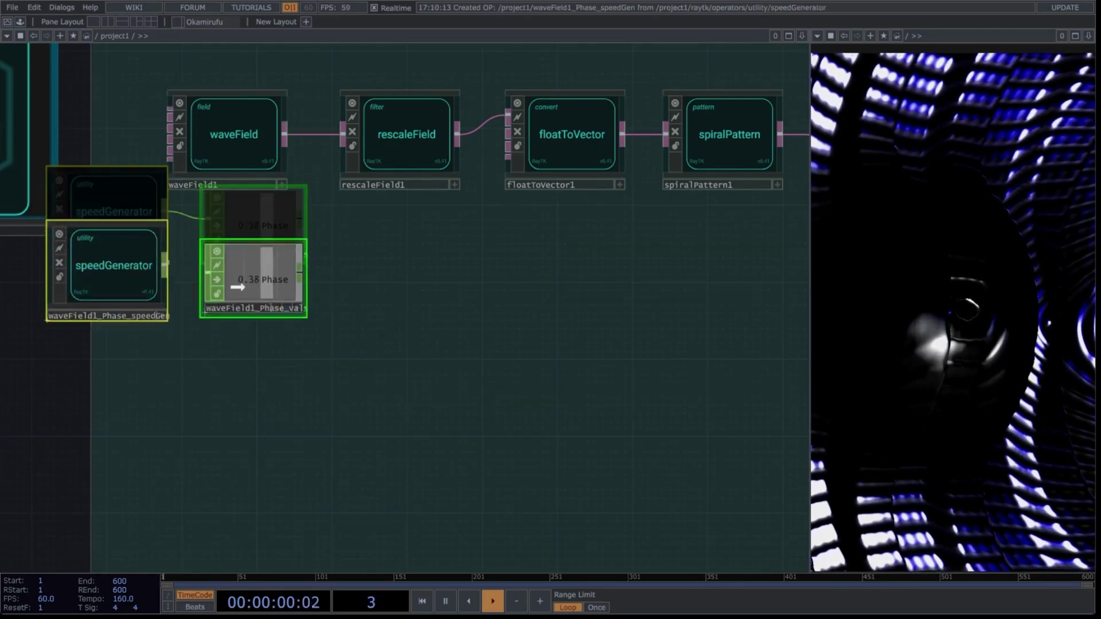
{"action": "left_click_drag", "start_coordinate": [229, 223], "coordinate": [351, 284]}
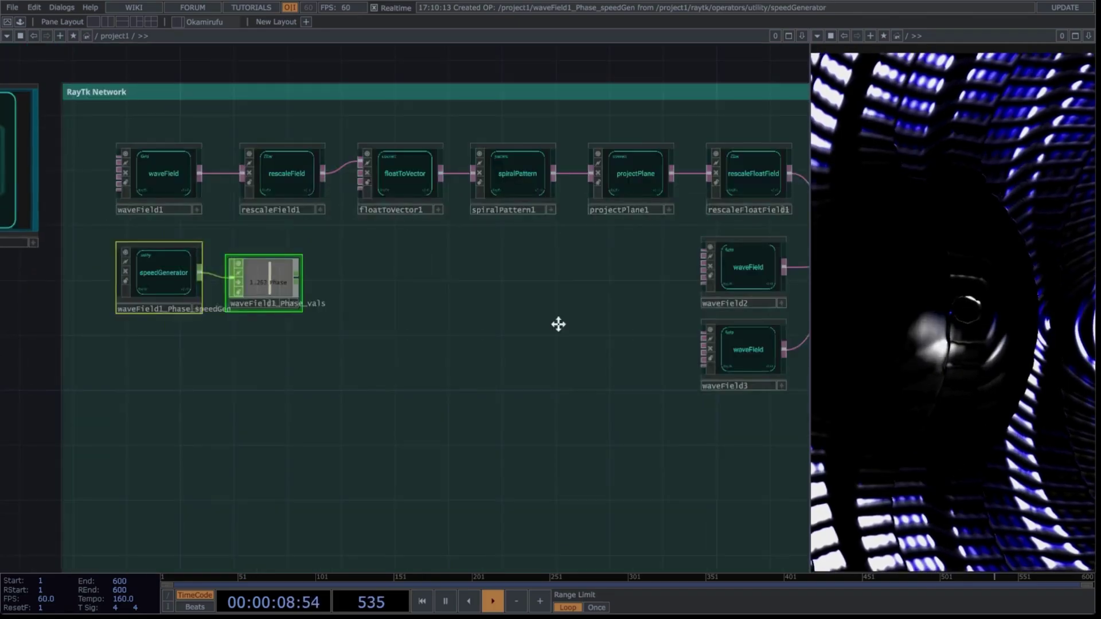
Animate waveField2's Phase with a speed generator and arrange the generator and its values node beside waveField2.
{"action": "left_click_drag", "start_coordinate": [558, 324], "coordinate": [380, 314]}
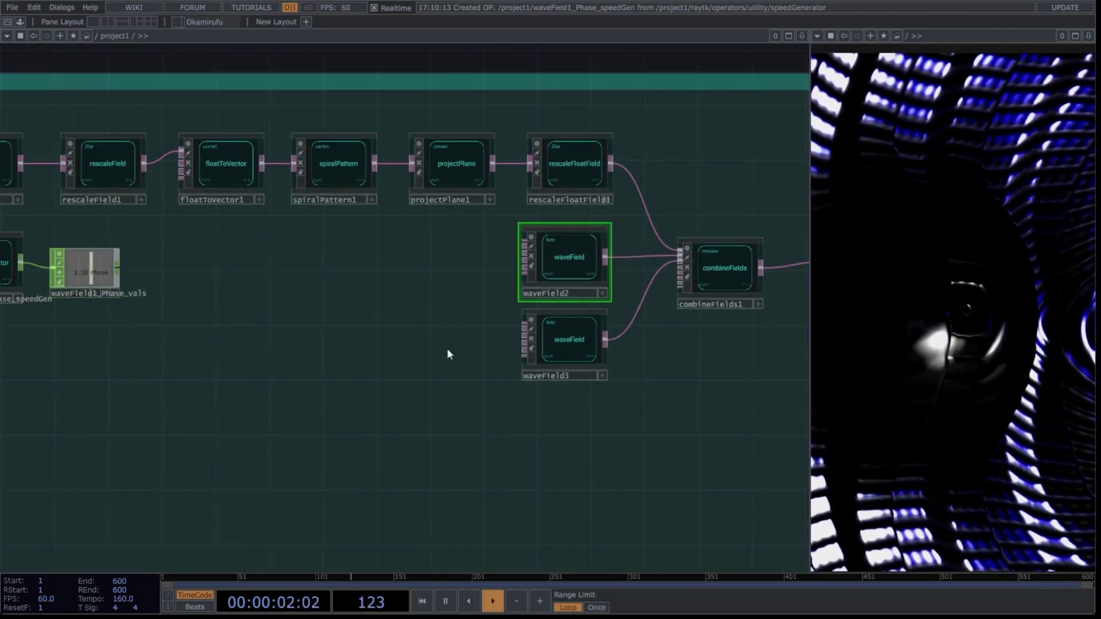
{"action": "right_click", "coordinate": [446, 349]}
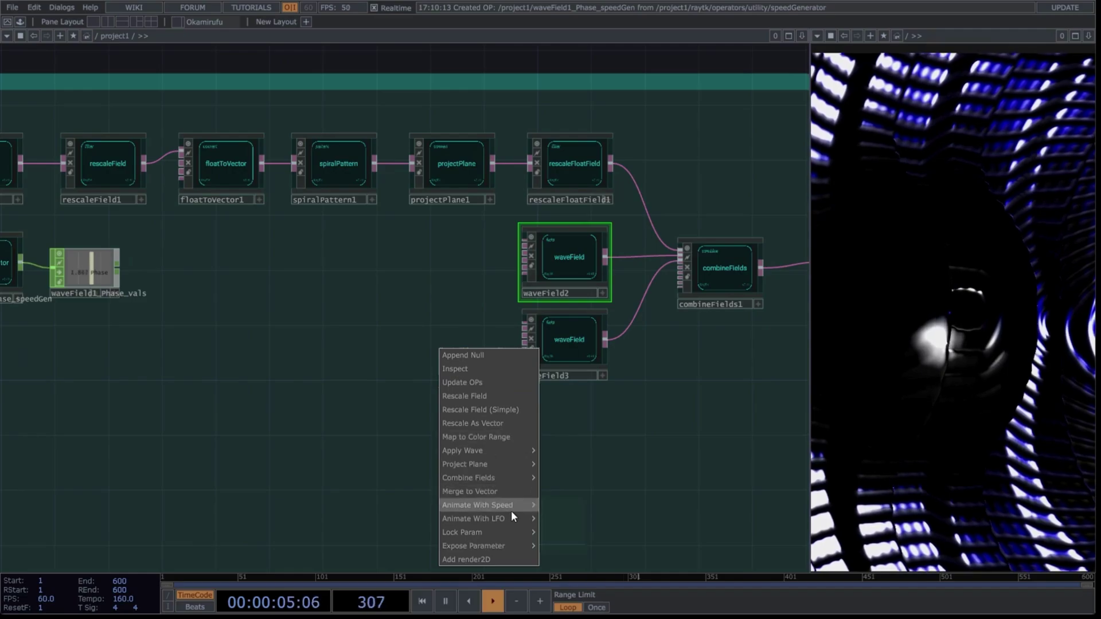
{"action": "mouse_move", "coordinate": [511, 511]}
{"action": "left_click", "coordinate": [563, 515]}
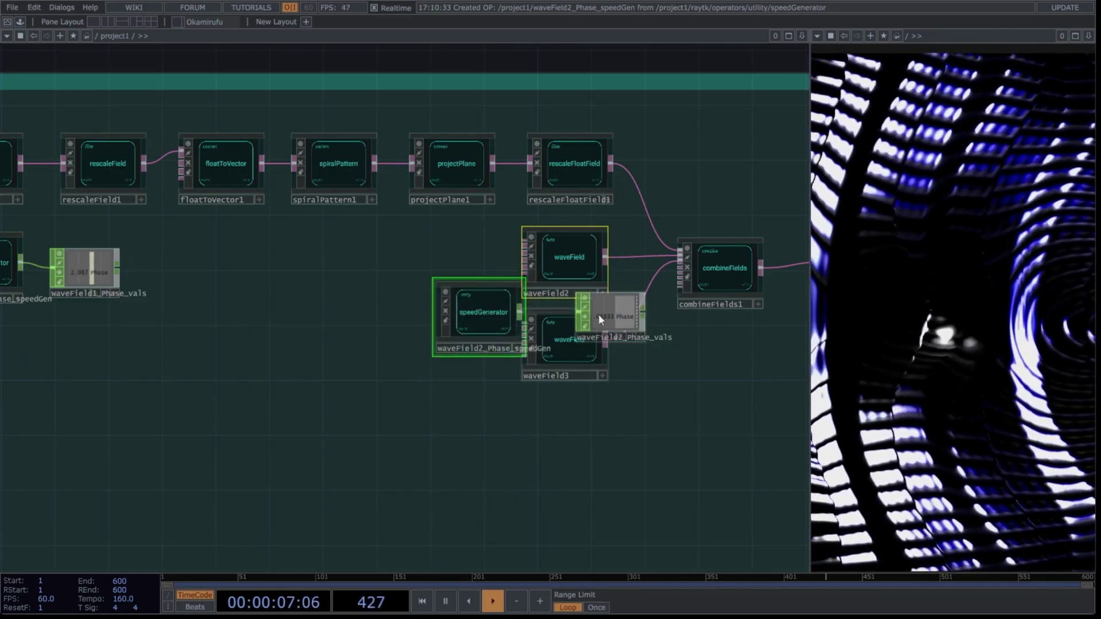
{"action": "left_click_drag", "start_coordinate": [620, 316], "coordinate": [468, 274]}
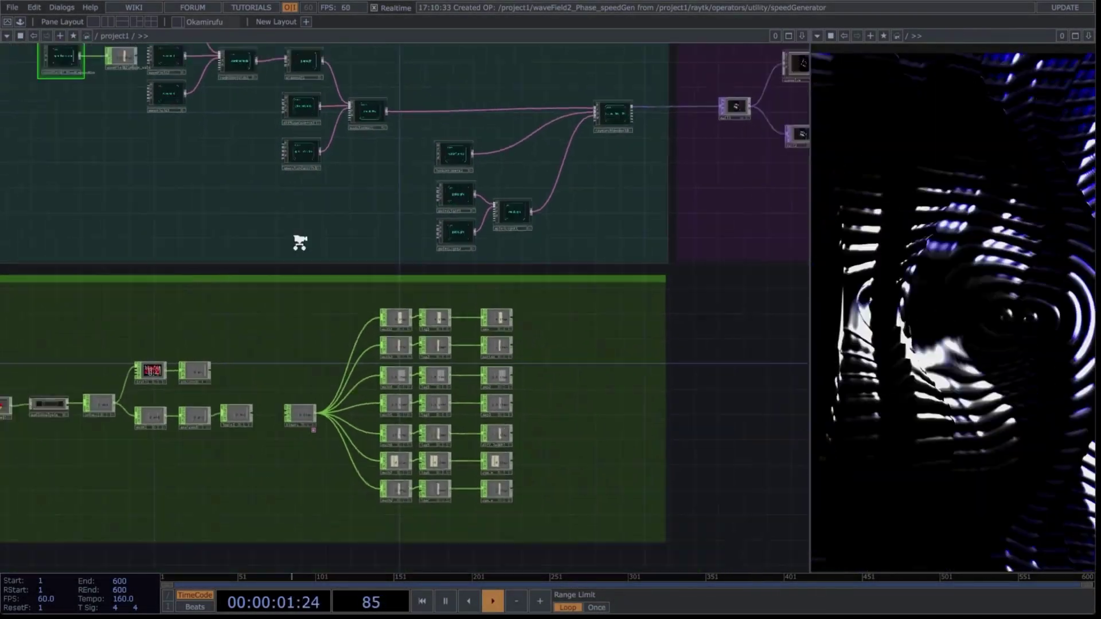
Rename the amp null to period0 and link its timer_fraction channel to waveField2's Period.
{"action": "scroll", "coordinate": [298, 238], "scroll_direction": "down", "scroll_amount": 5}
{"action": "scroll", "coordinate": [407, 272], "scroll_direction": "up", "scroll_amount": 5}
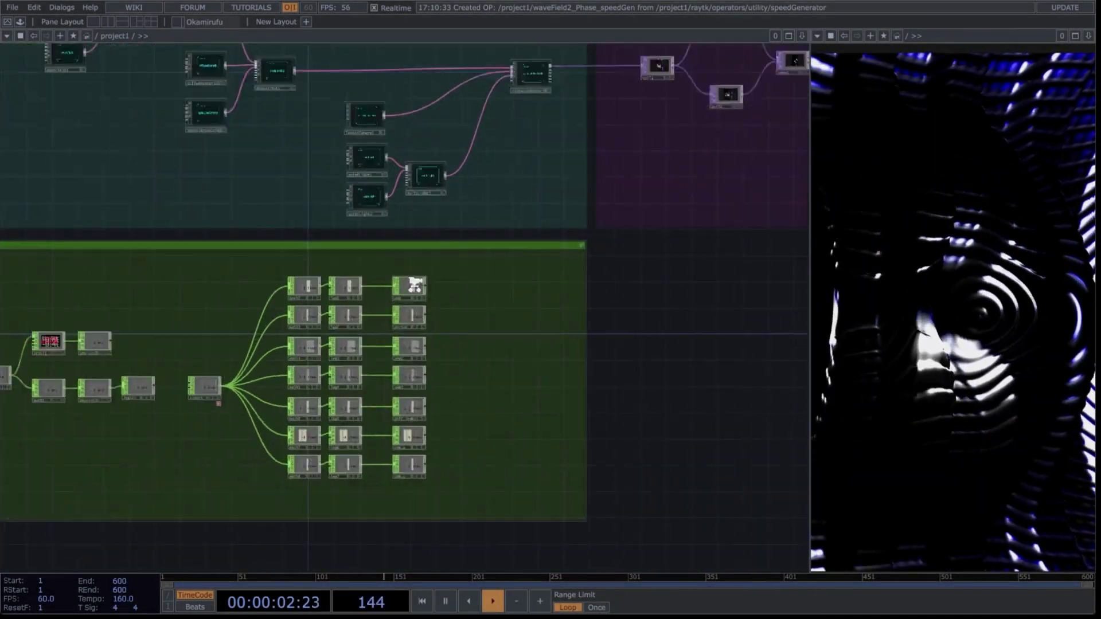
{"action": "scroll", "coordinate": [407, 281], "scroll_direction": "up", "scroll_amount": 3}
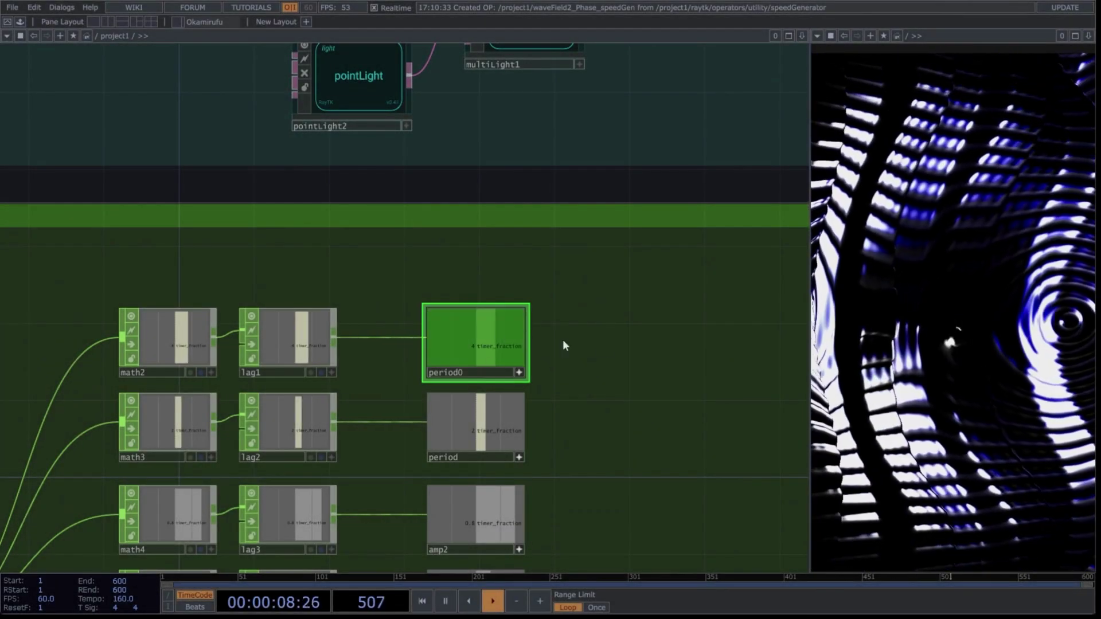
{"action": "scroll", "coordinate": [654, 352], "scroll_direction": "down", "scroll_amount": 8}
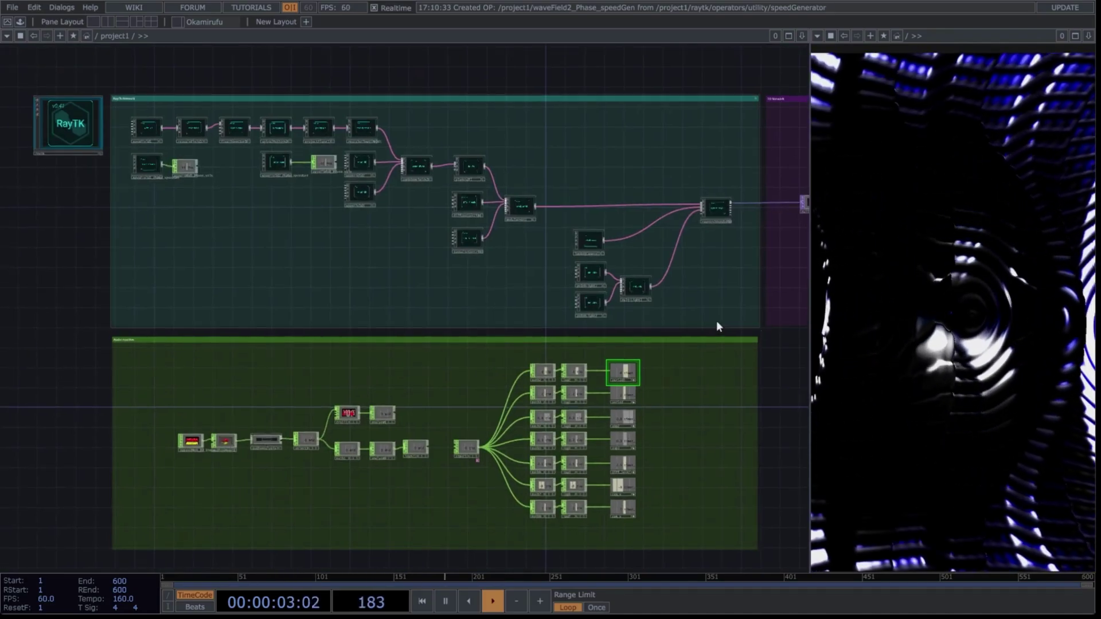
{"action": "scroll", "coordinate": [323, 167], "scroll_direction": "up", "scroll_amount": 4}
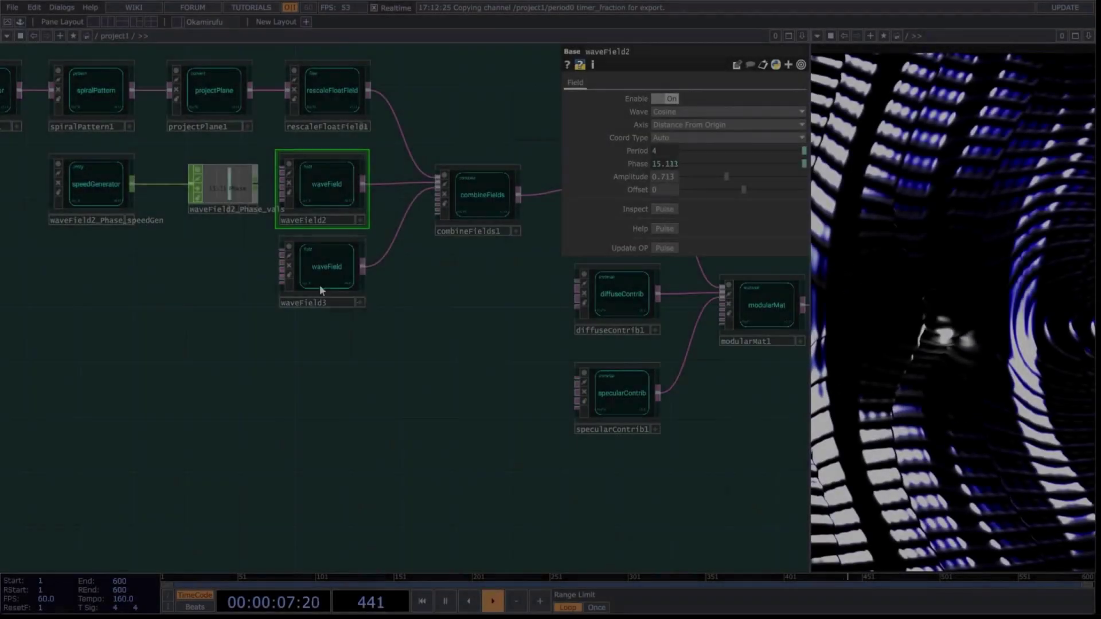
Link the period null's timer_fraction channel to waveField3's Period.
{"action": "scroll", "coordinate": [319, 280], "scroll_direction": "up", "scroll_amount": 5}
{"action": "left_click", "coordinate": [304, 257]}
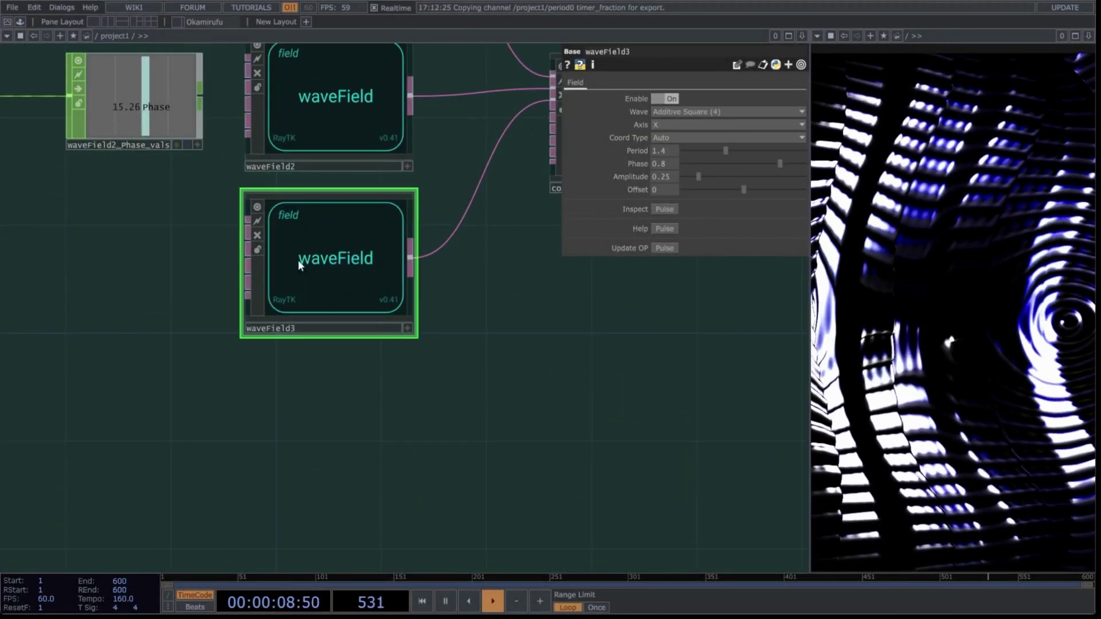
{"action": "scroll", "coordinate": [325, 315], "scroll_direction": "down", "scroll_amount": 8}
{"action": "left_click_drag", "start_coordinate": [373, 369], "coordinate": [218, 243]}
{"action": "scroll", "coordinate": [568, 441], "scroll_direction": "up", "scroll_amount": 2}
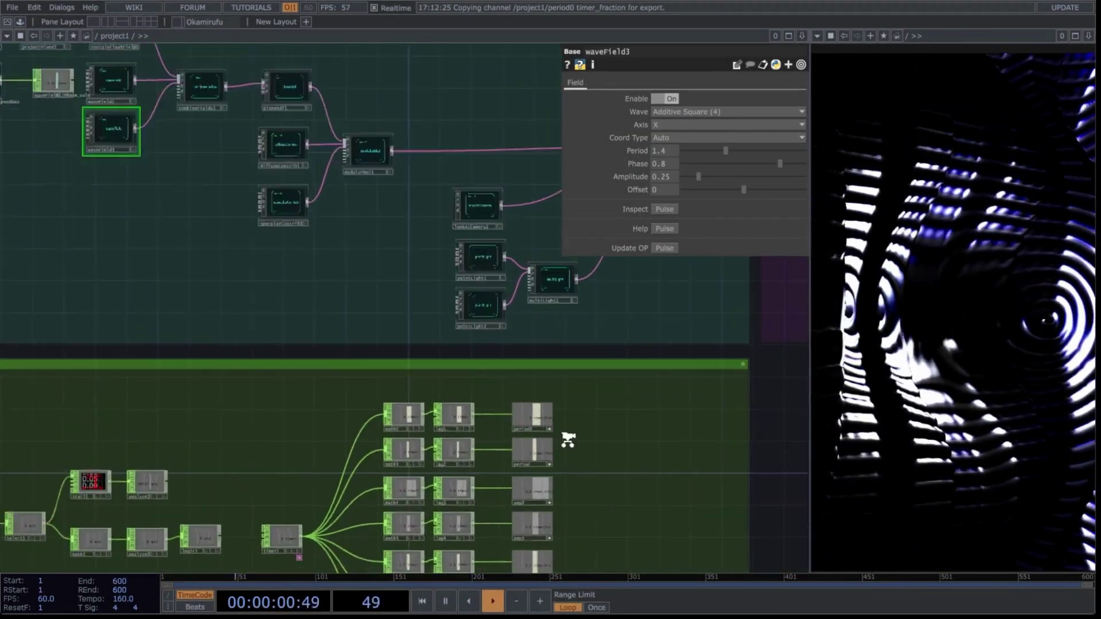
{"action": "scroll", "coordinate": [568, 439], "scroll_direction": "up", "scroll_amount": 4}
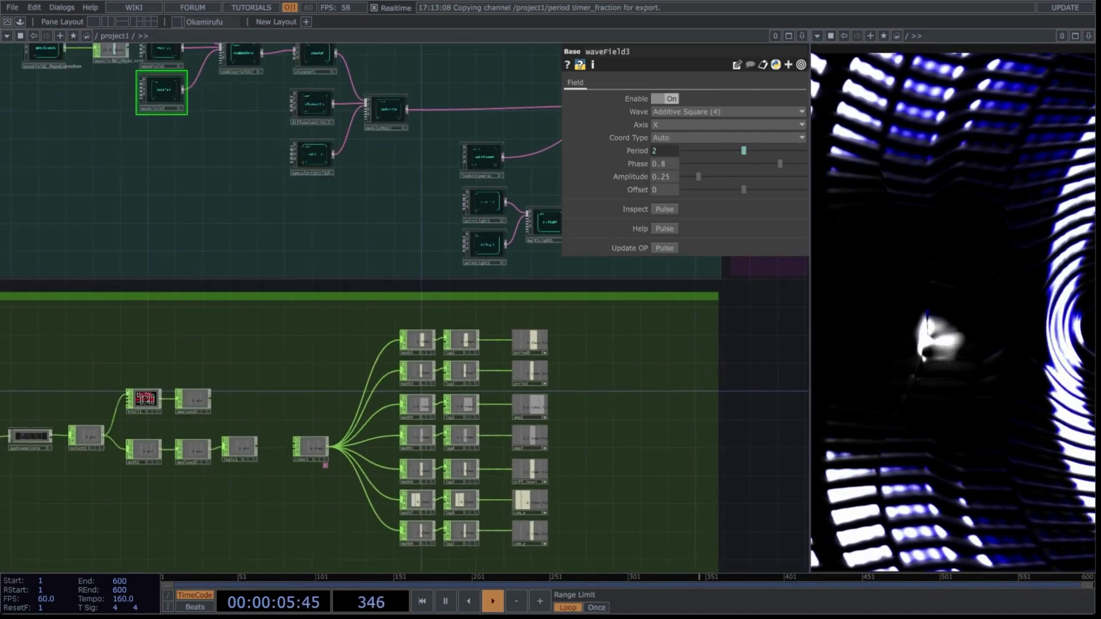
Link the amp2 null's timer_fraction channel to waveField2's Amplitude.
{"action": "left_click_drag", "start_coordinate": [185, 122], "coordinate": [211, 219]}
{"action": "scroll", "coordinate": [167, 175], "scroll_direction": "up", "scroll_amount": 5}
{"action": "left_click", "coordinate": [215, 89]}
{"action": "left_click_drag", "start_coordinate": [424, 449], "coordinate": [363, 316]}
{"action": "scroll", "coordinate": [363, 312], "scroll_direction": "down", "scroll_amount": 4}
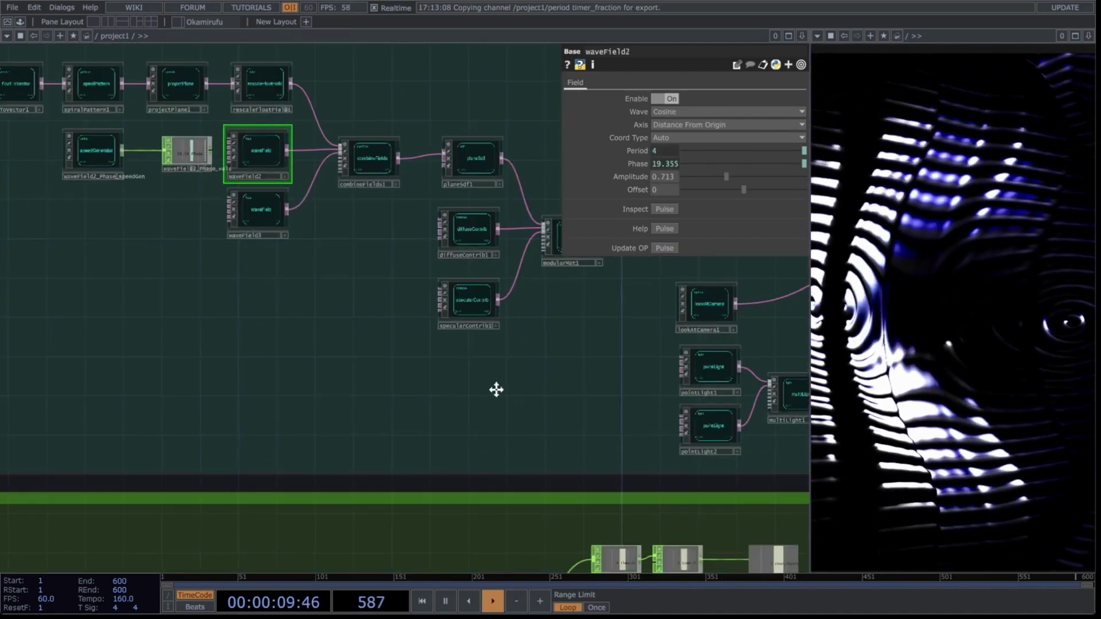
{"action": "left_click_drag", "start_coordinate": [497, 390], "coordinate": [223, 212]}
{"action": "left_click_drag", "start_coordinate": [507, 477], "coordinate": [641, 171]}
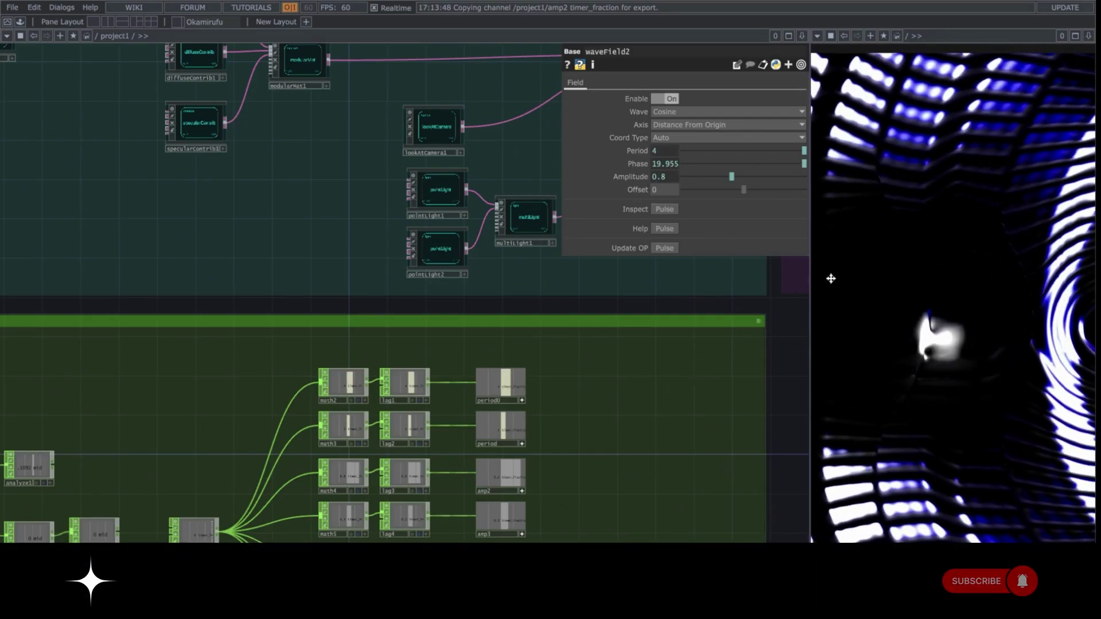
Examine the audioAnalysis component, the timer-driven output nulls and waveField3 in the RayTK network.
{"action": "scroll", "coordinate": [659, 374], "scroll_direction": "down", "scroll_amount": 3}
{"action": "left_click_drag", "start_coordinate": [358, 525], "coordinate": [609, 513]}
{"action": "scroll", "coordinate": [292, 467], "scroll_direction": "up", "scroll_amount": 5}
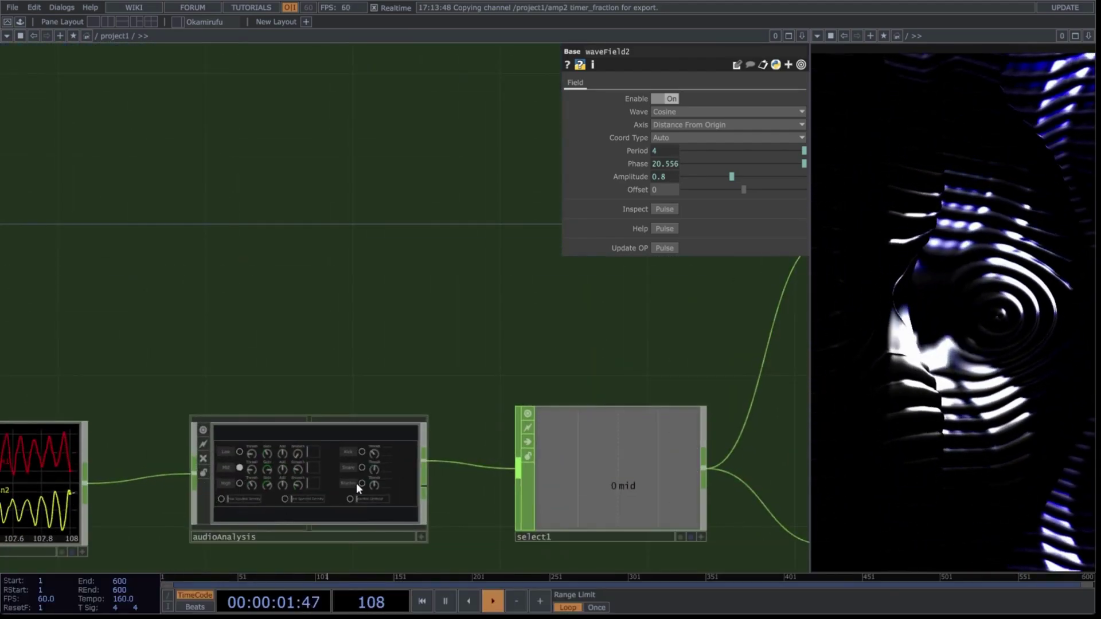
{"action": "scroll", "coordinate": [233, 322], "scroll_direction": "down", "scroll_amount": 5}
{"action": "left_click_drag", "start_coordinate": [357, 286], "coordinate": [55, 348]}
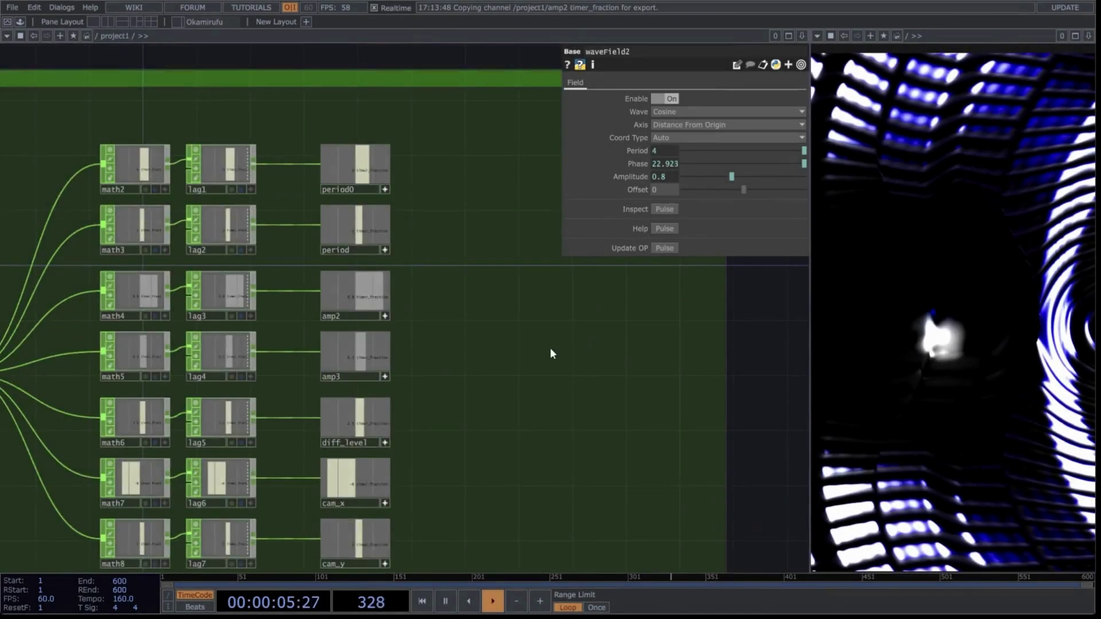
{"action": "left_click_drag", "start_coordinate": [542, 343], "coordinate": [646, 430]}
{"action": "scroll", "coordinate": [646, 427], "scroll_direction": "down", "scroll_amount": 5}
{"action": "left_click_drag", "start_coordinate": [335, 224], "coordinate": [353, 251]}
{"action": "scroll", "coordinate": [332, 218], "scroll_direction": "up", "scroll_amount": 5}
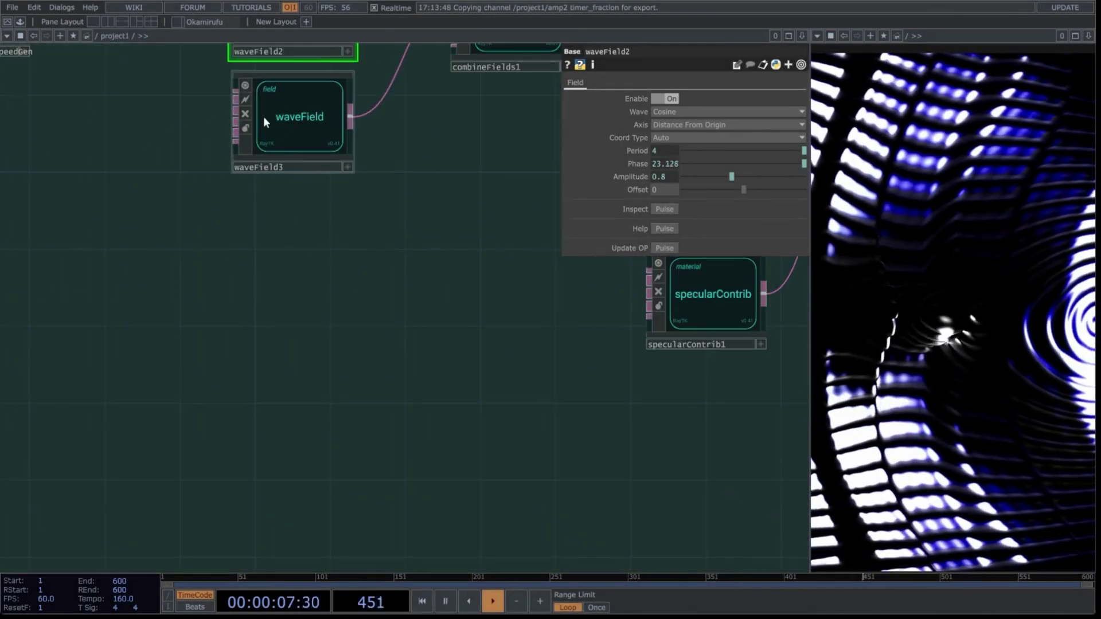
Link the amp3 null's timer_fraction channel to waveField3's Amplitude.
{"action": "left_click", "coordinate": [280, 128]}
{"action": "scroll", "coordinate": [264, 253], "scroll_direction": "down", "scroll_amount": 6}
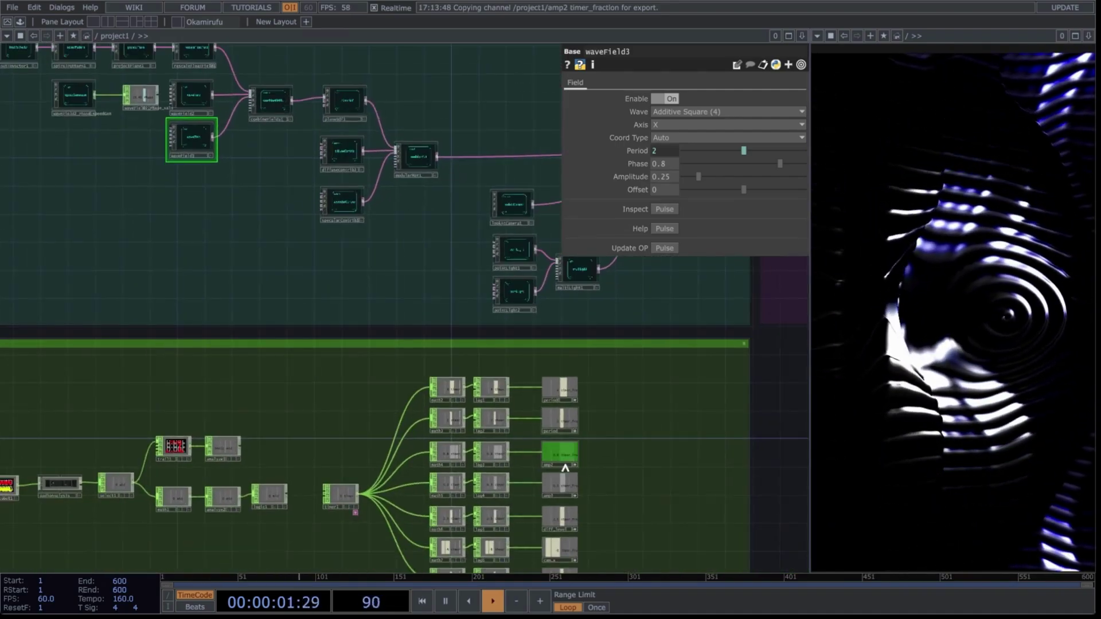
{"action": "scroll", "coordinate": [599, 485], "scroll_direction": "up", "scroll_amount": 6}
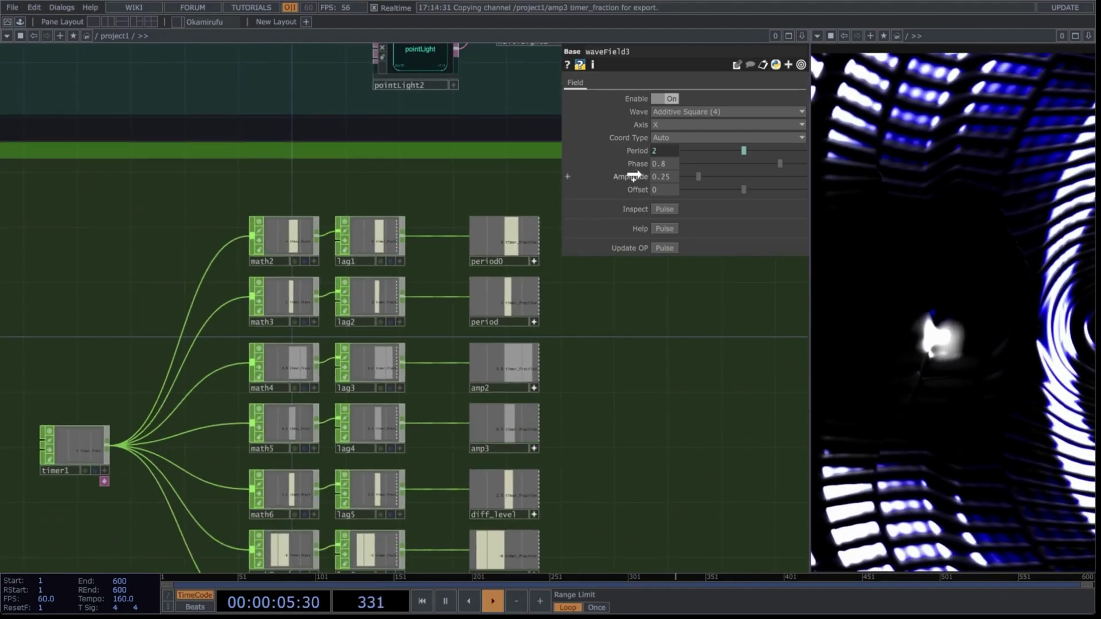
{"action": "left_click_drag", "start_coordinate": [642, 177], "coordinate": [642, 171]}
{"action": "left_click", "coordinate": [675, 181]}
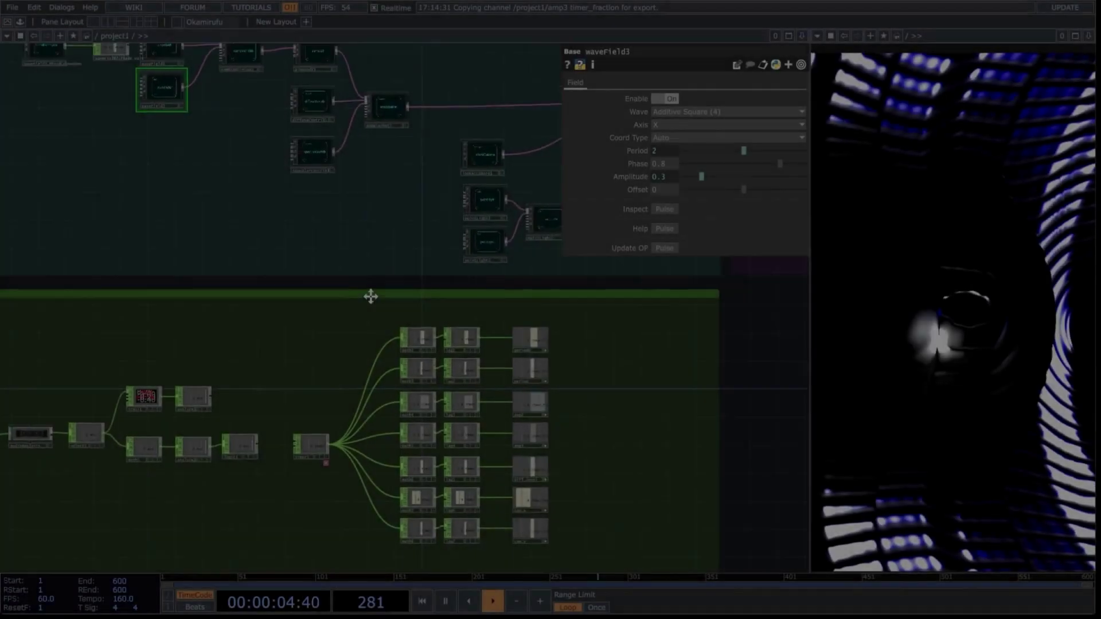
Link the diff_level null's timer_fraction channel to diffuseContrib1's Level.
{"action": "scroll", "coordinate": [322, 194], "scroll_direction": "up", "scroll_amount": 10}
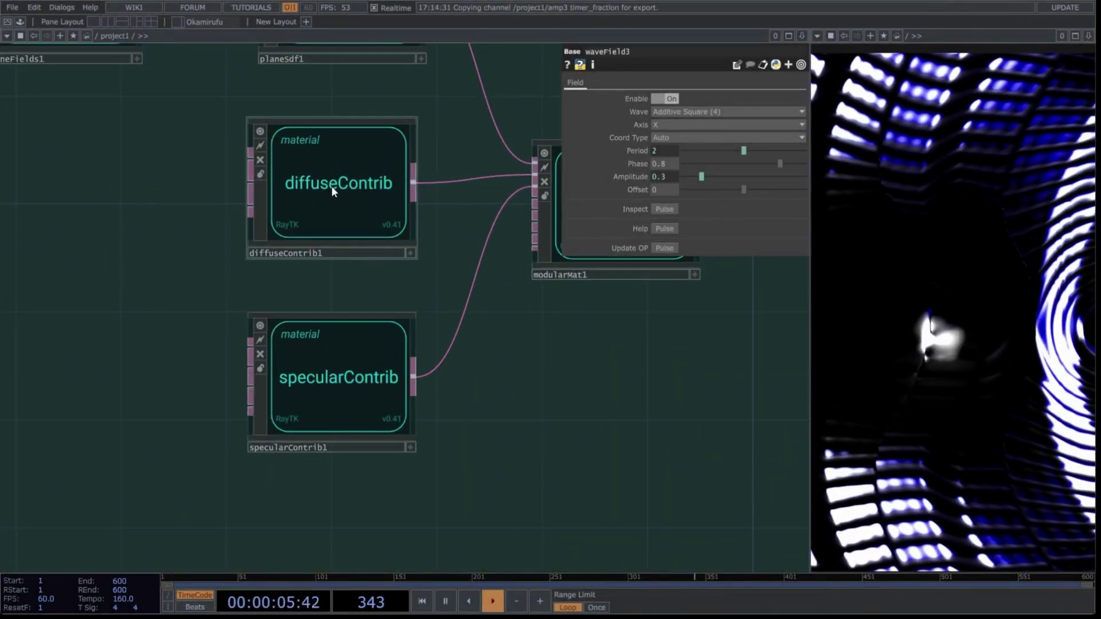
{"action": "left_click", "coordinate": [277, 198]}
{"action": "scroll", "coordinate": [194, 243], "scroll_direction": "down", "scroll_amount": 8}
{"action": "left_click_drag", "start_coordinate": [515, 435], "coordinate": [522, 337]}
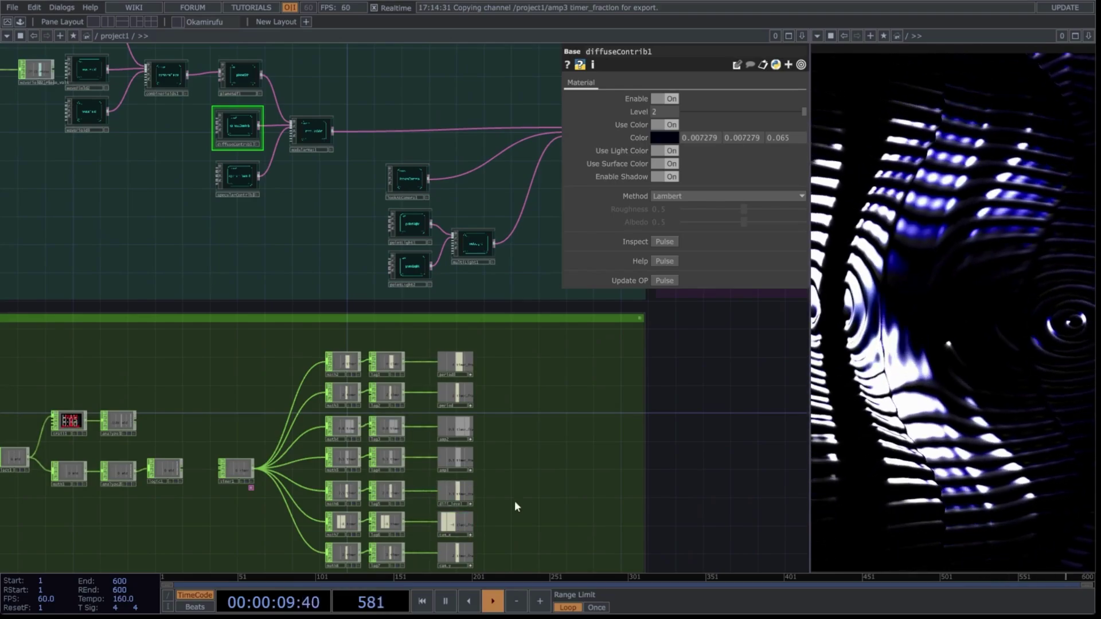
{"action": "scroll", "coordinate": [490, 495], "scroll_direction": "up", "scroll_amount": 6}
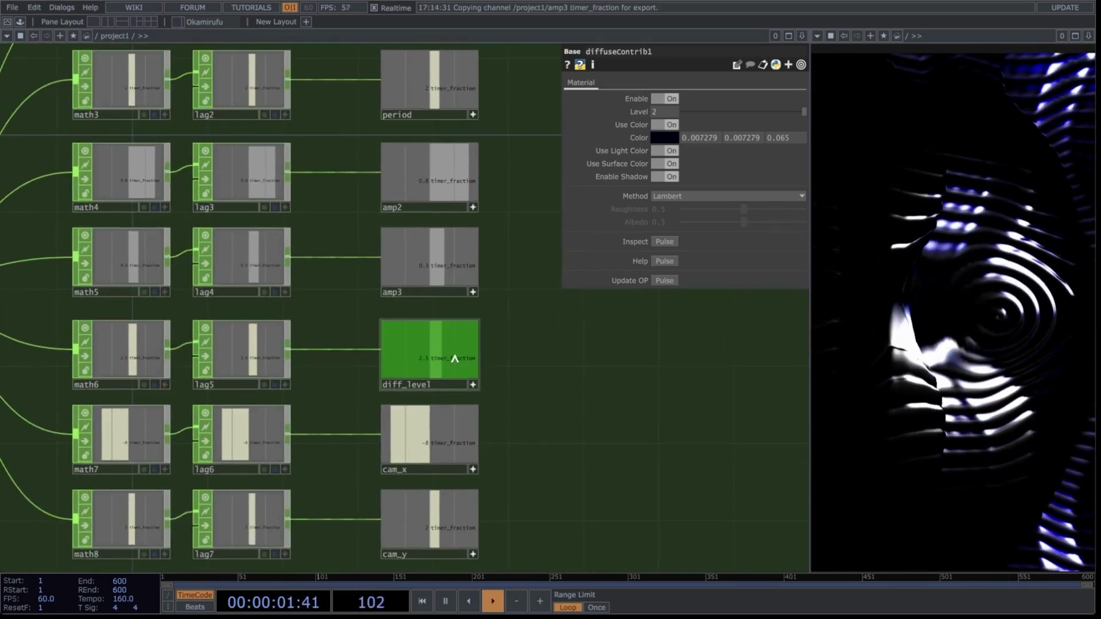
{"action": "scroll", "coordinate": [540, 371], "scroll_direction": "down", "scroll_amount": 3}
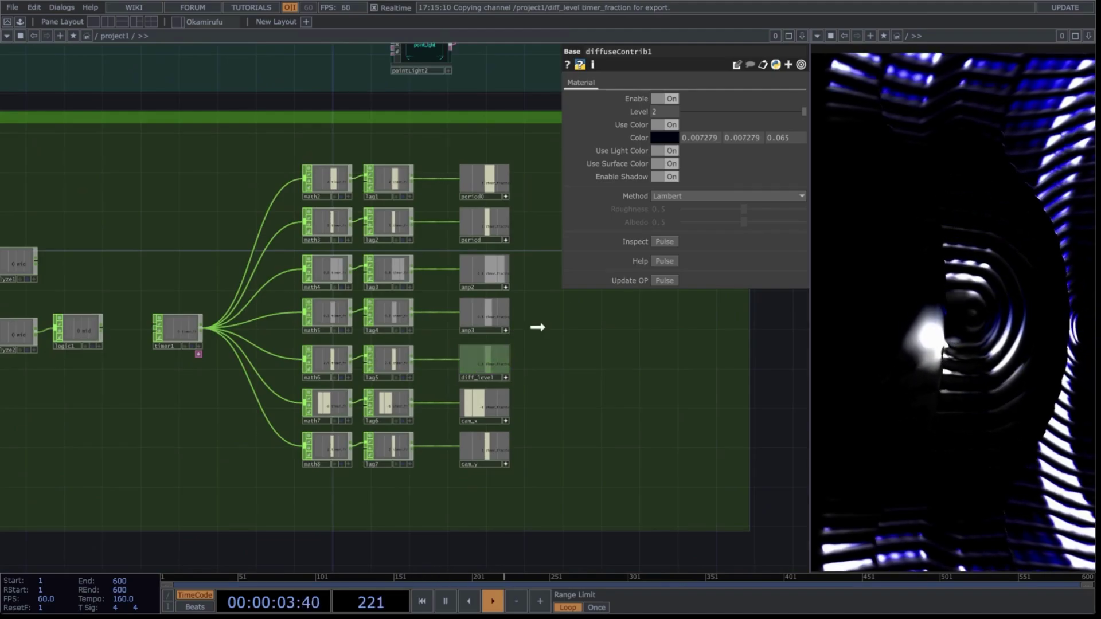
{"action": "left_click", "coordinate": [654, 112]}
{"action": "type", "text": "2.5"}
{"action": "key", "text": "Return"}
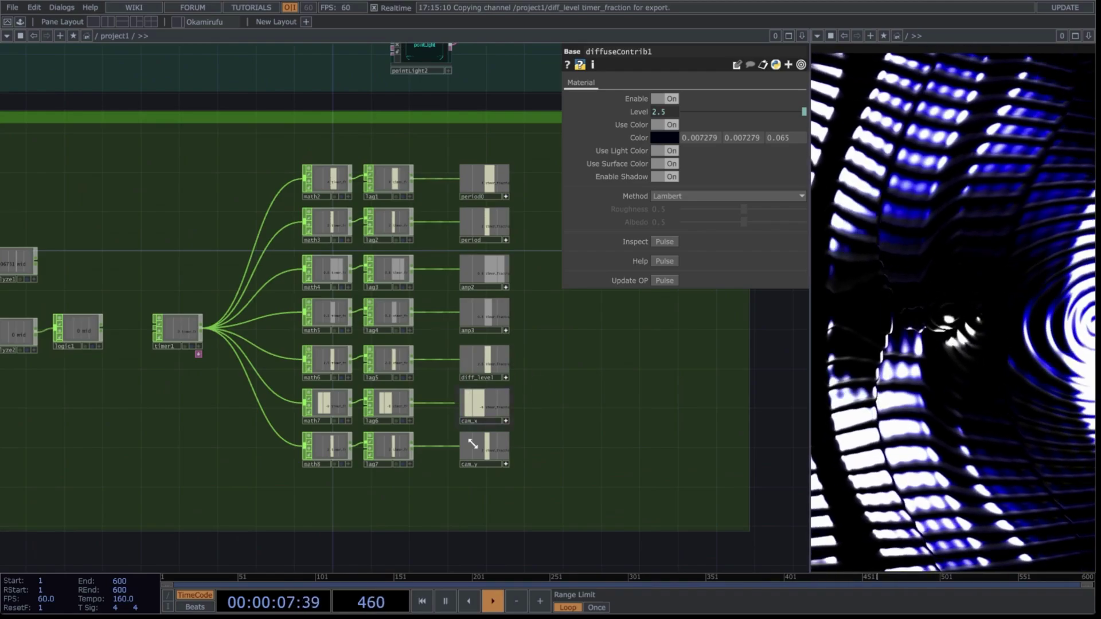
Link the cam_x null's timer_fraction channel to lookAtCamera1's X Position.
{"action": "scroll", "coordinate": [605, 415], "scroll_direction": "down", "scroll_amount": 5}
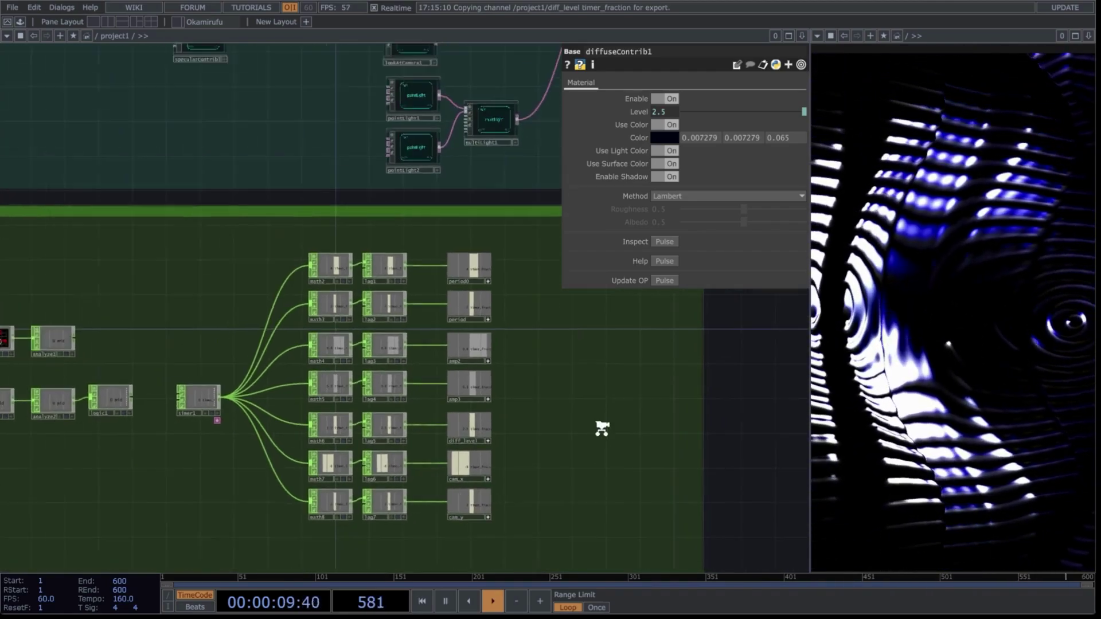
{"action": "scroll", "coordinate": [521, 266], "scroll_direction": "up", "scroll_amount": 6}
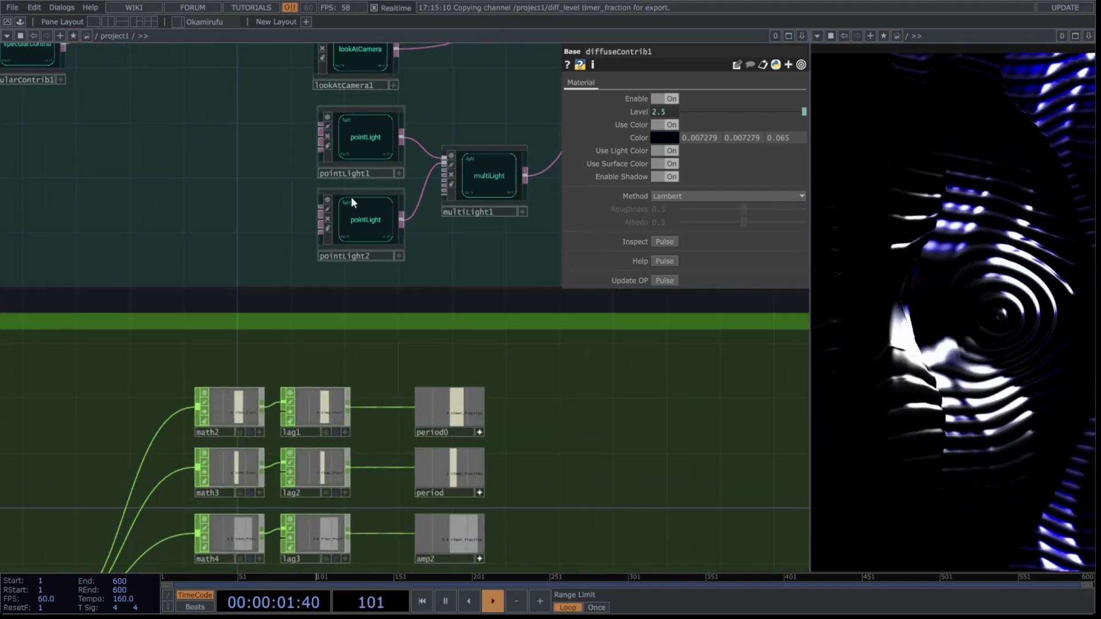
{"action": "left_click_drag", "start_coordinate": [251, 244], "coordinate": [244, 299]}
{"action": "left_click", "coordinate": [349, 136]}
{"action": "left_click_drag", "start_coordinate": [558, 397], "coordinate": [496, 209]}
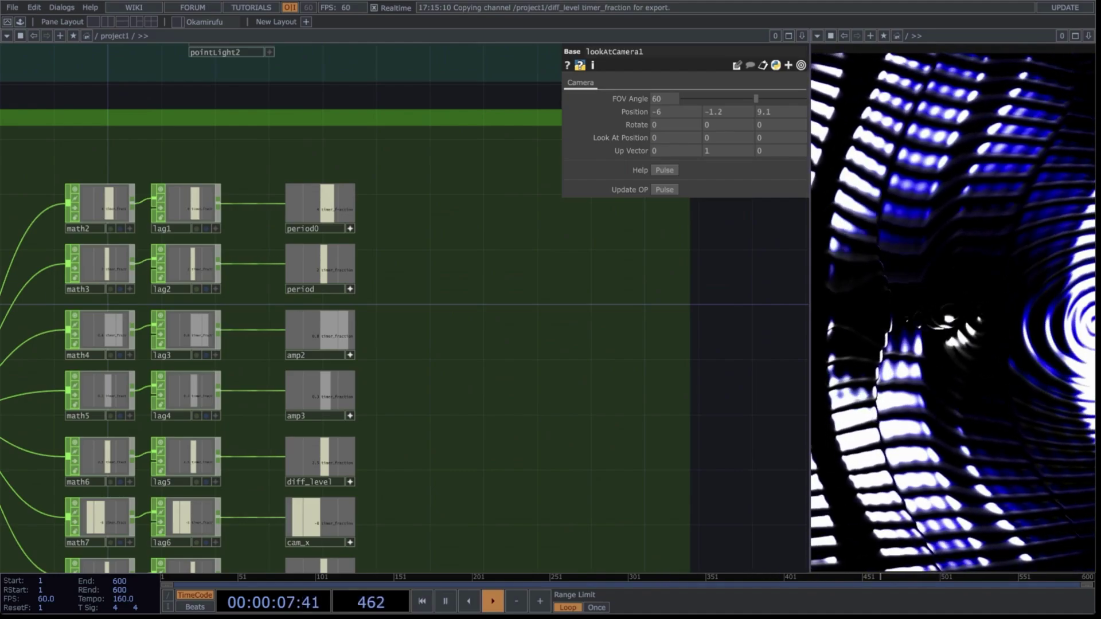
{"action": "left_click_drag", "start_coordinate": [557, 355], "coordinate": [512, 202]}
{"action": "left_click_drag", "start_coordinate": [281, 373], "coordinate": [676, 99]}
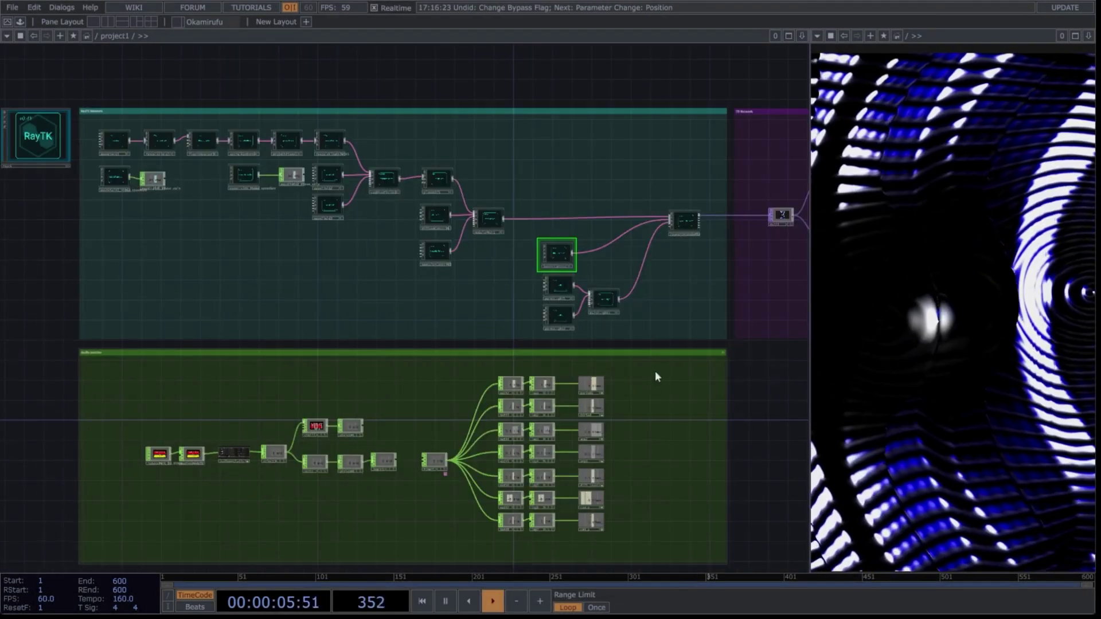
Lower the Mid band's Thresh and raise its Smooth in the audioAnalysis component.
{"action": "scroll", "coordinate": [298, 418], "scroll_direction": "up", "scroll_amount": 5}
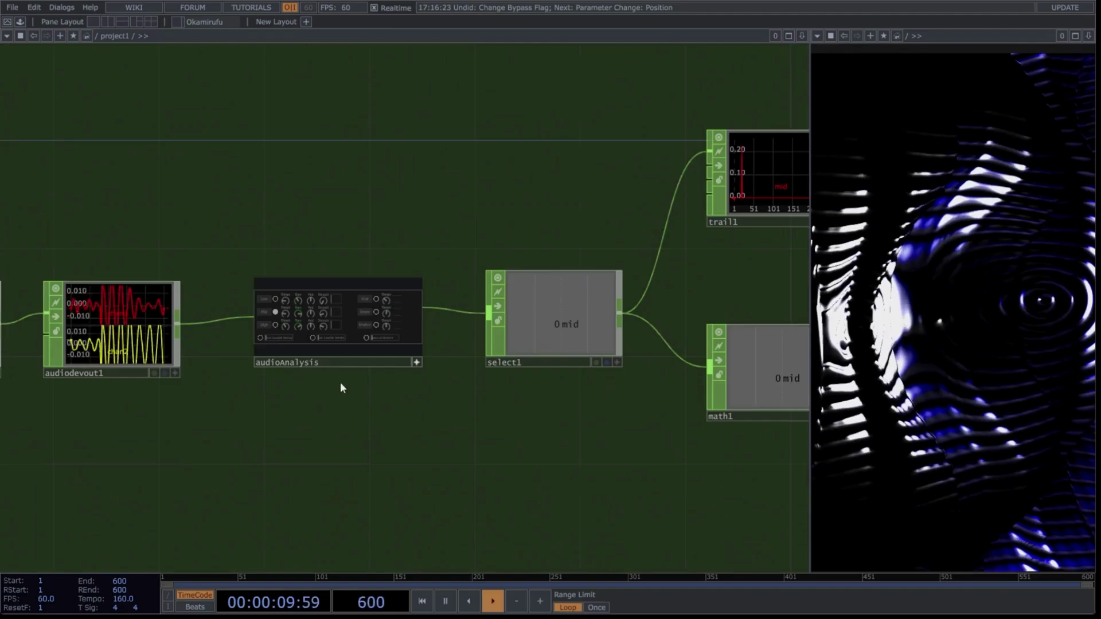
{"action": "scroll", "coordinate": [295, 318], "scroll_direction": "up", "scroll_amount": 3}
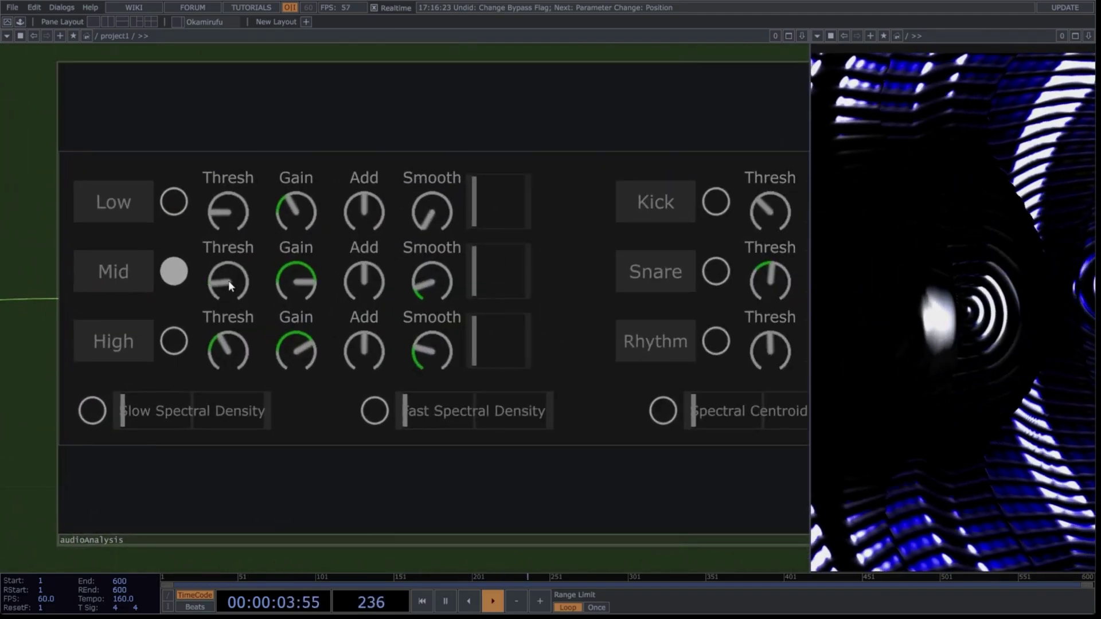
{"action": "left_click_drag", "start_coordinate": [228, 280], "coordinate": [233, 288]}
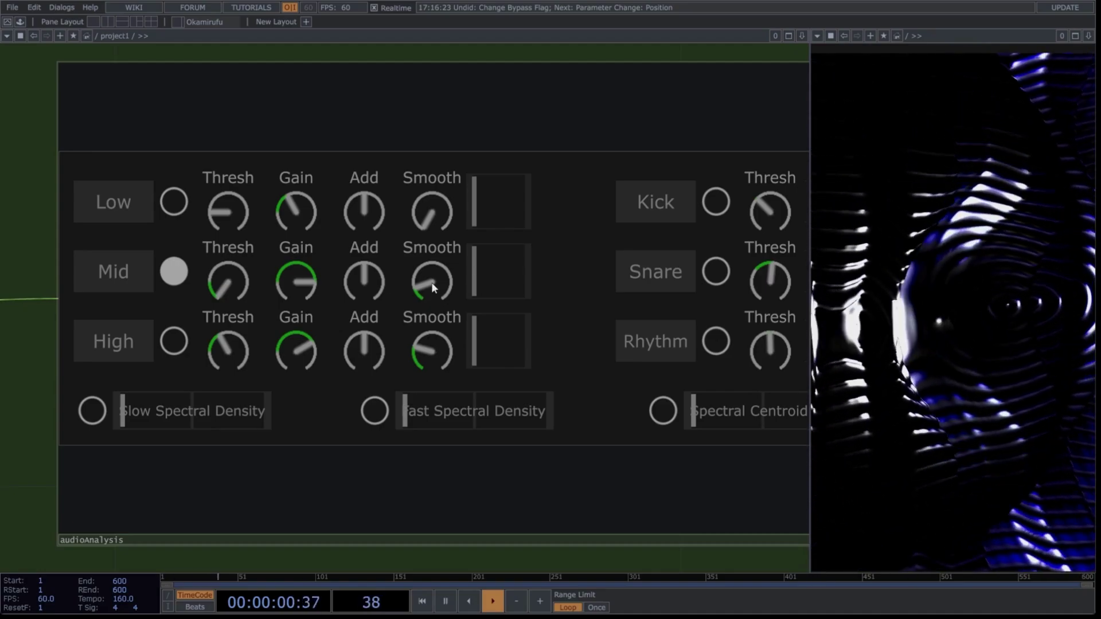
{"action": "left_click_drag", "start_coordinate": [428, 285], "coordinate": [424, 242]}
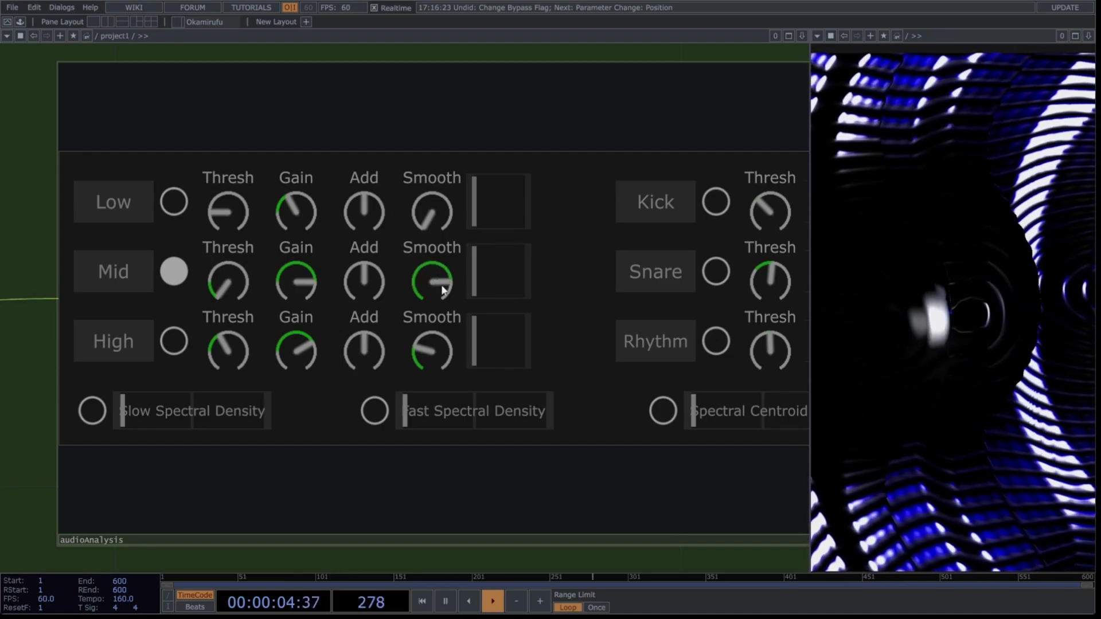
{"action": "scroll", "coordinate": [274, 290], "scroll_direction": "down", "scroll_amount": 8}
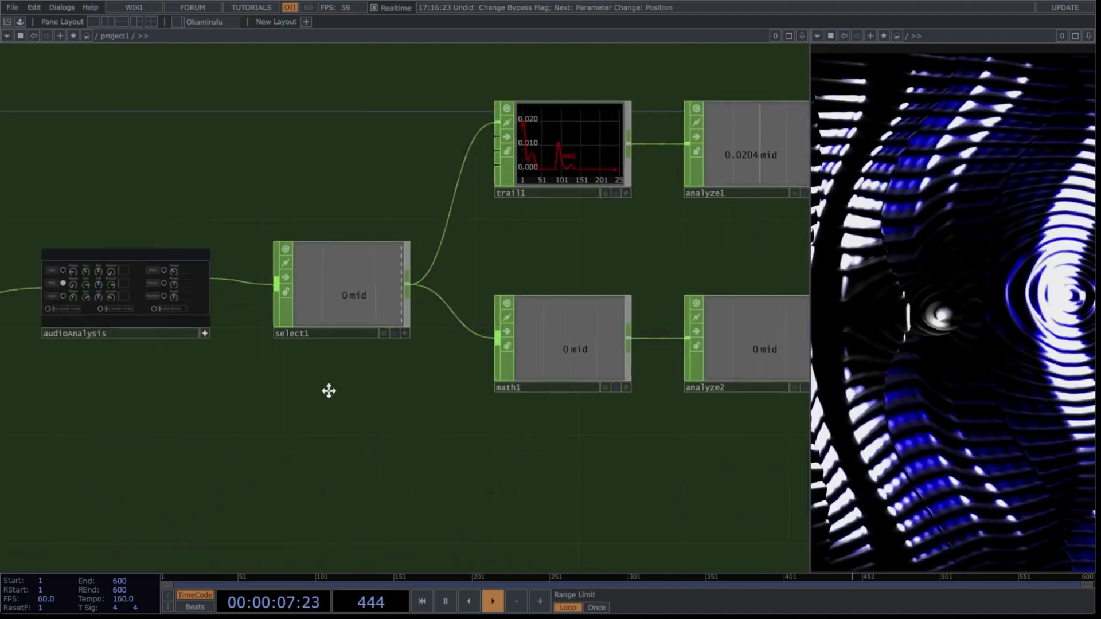
Examine how the mid channel flows from select1 through trail1, math1 and the analyze nodes to logic1.
{"action": "left_click_drag", "start_coordinate": [328, 390], "coordinate": [249, 385]}
{"action": "left_click", "coordinate": [300, 305]}
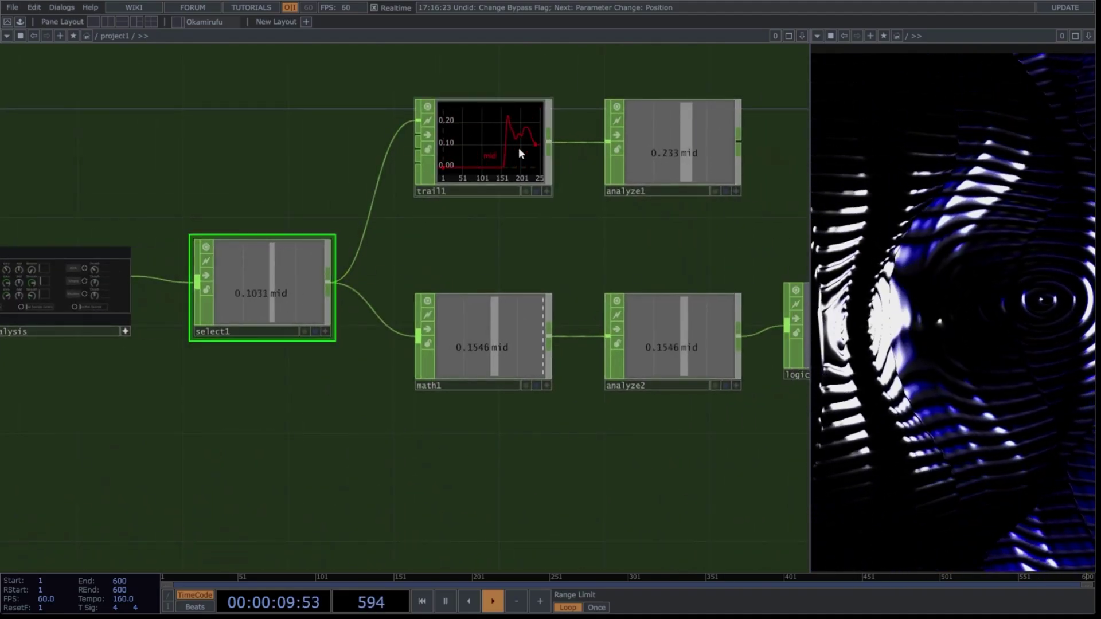
{"action": "left_click_drag", "start_coordinate": [508, 238], "coordinate": [352, 234]}
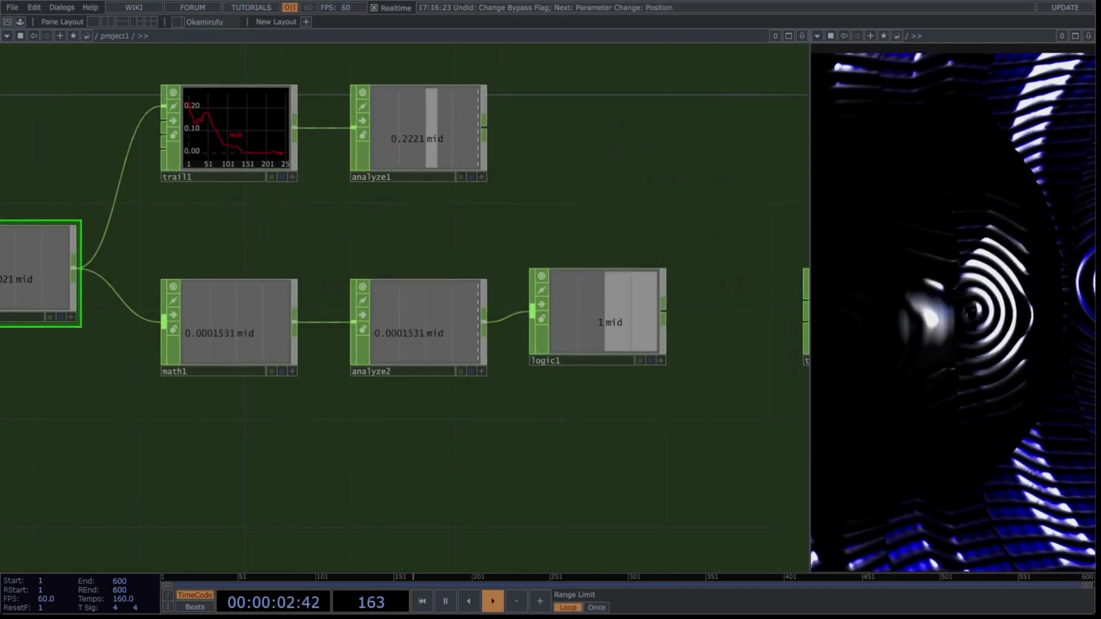
{"action": "left_click_drag", "start_coordinate": [319, 229], "coordinate": [366, 237]}
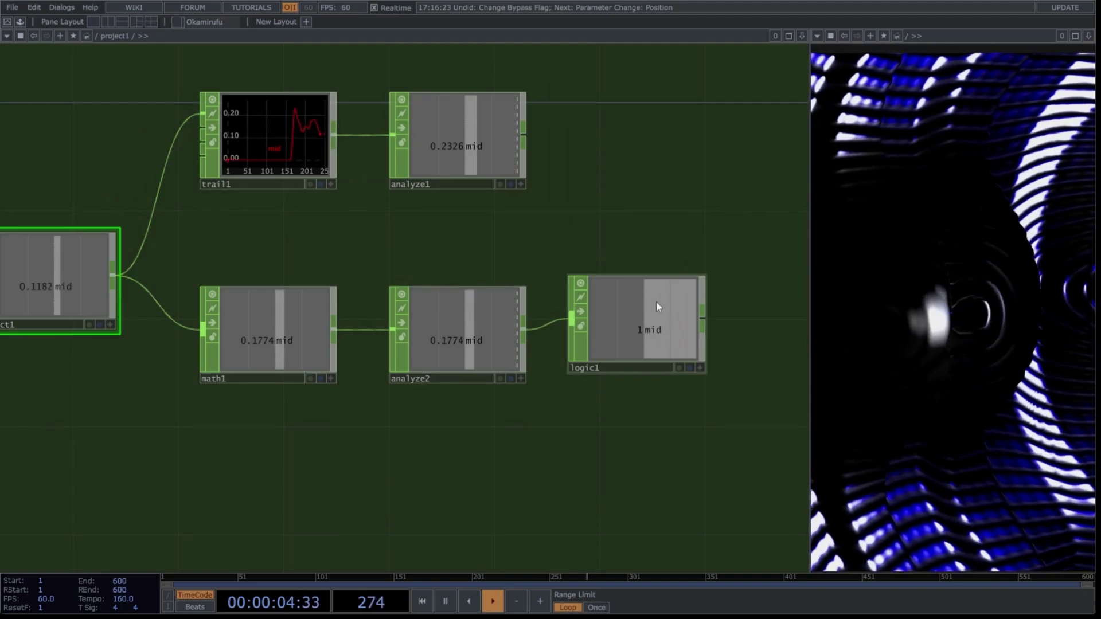
{"action": "left_click", "coordinate": [625, 331]}
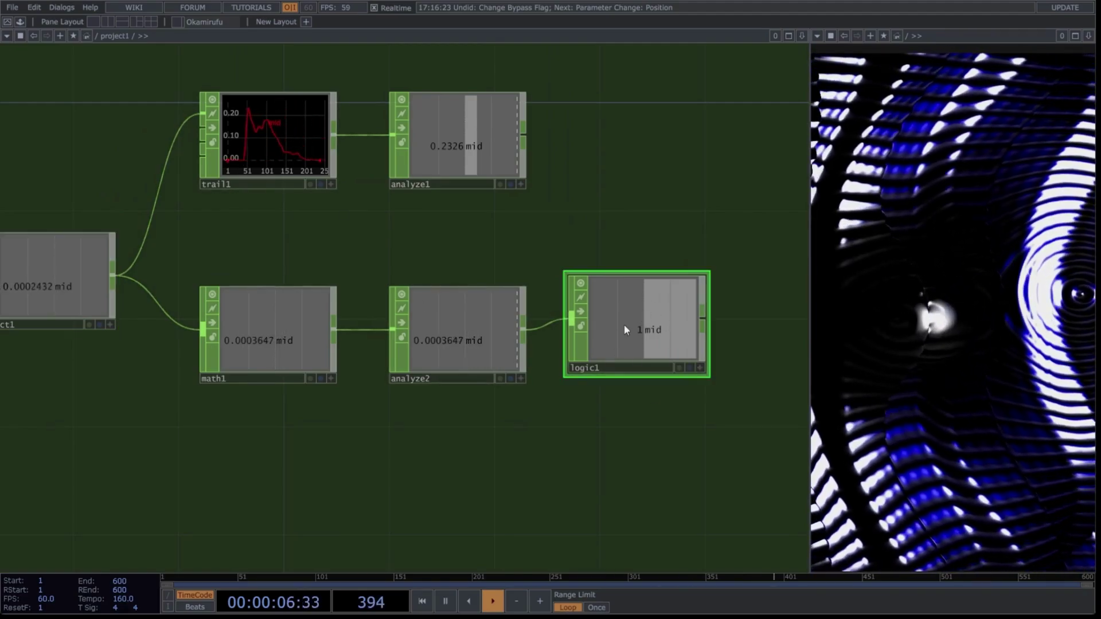
{"action": "left_click", "coordinate": [463, 335]}
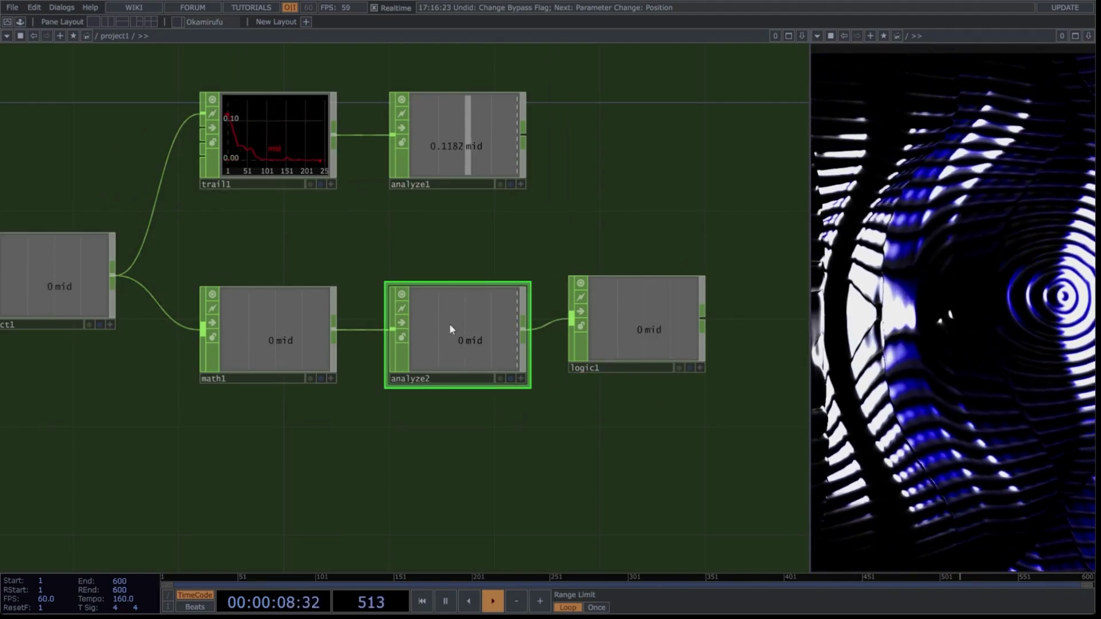
{"action": "left_click", "coordinate": [468, 145]}
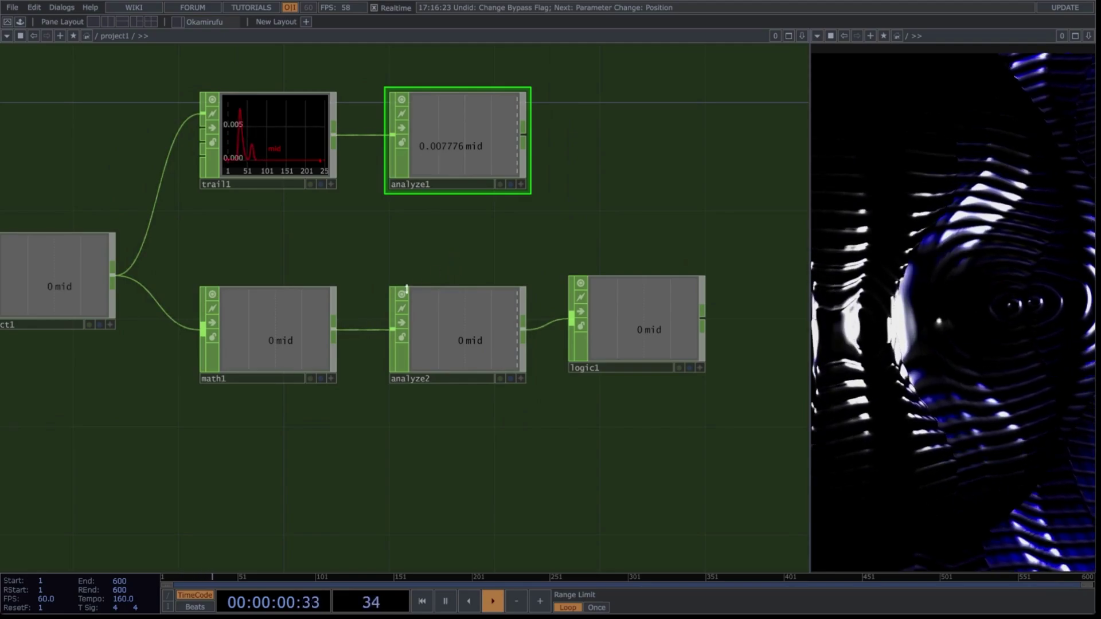
{"action": "left_click_drag", "start_coordinate": [711, 425], "coordinate": [296, 389]}
{"action": "left_click", "coordinate": [248, 319]}
Set timer1's Length to 4 seconds and link logic1's mid channel to its Start parameter.
{"action": "left_click", "coordinate": [507, 302]}
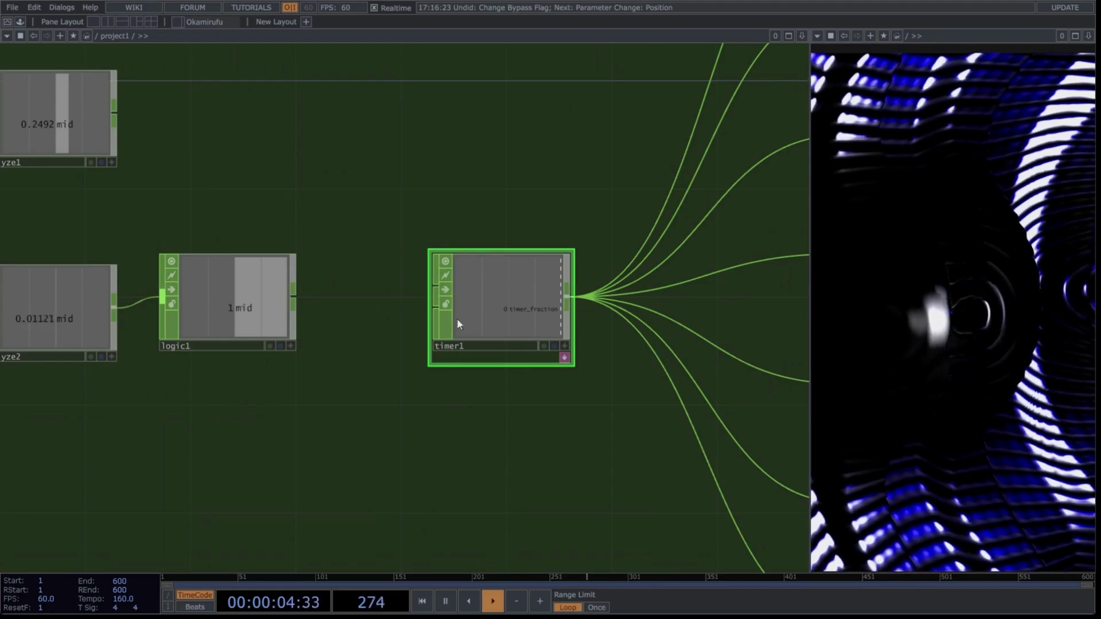
{"action": "scroll", "coordinate": [496, 410], "scroll_direction": "down", "scroll_amount": 2}
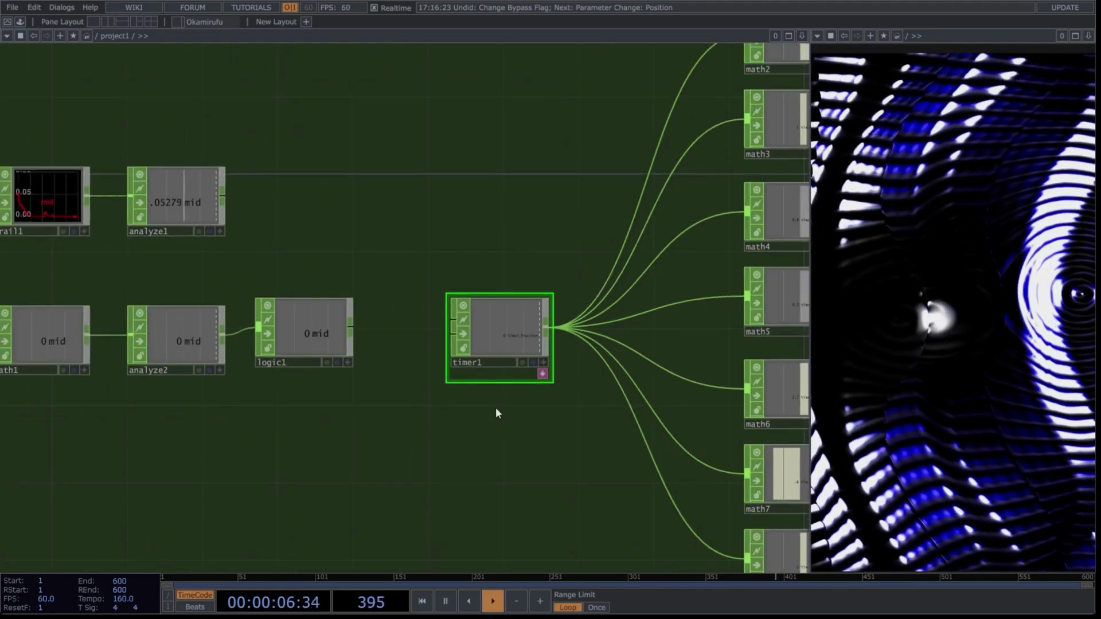
{"action": "key", "text": "p"}
{"action": "left_click_drag", "start_coordinate": [497, 413], "coordinate": [340, 429]}
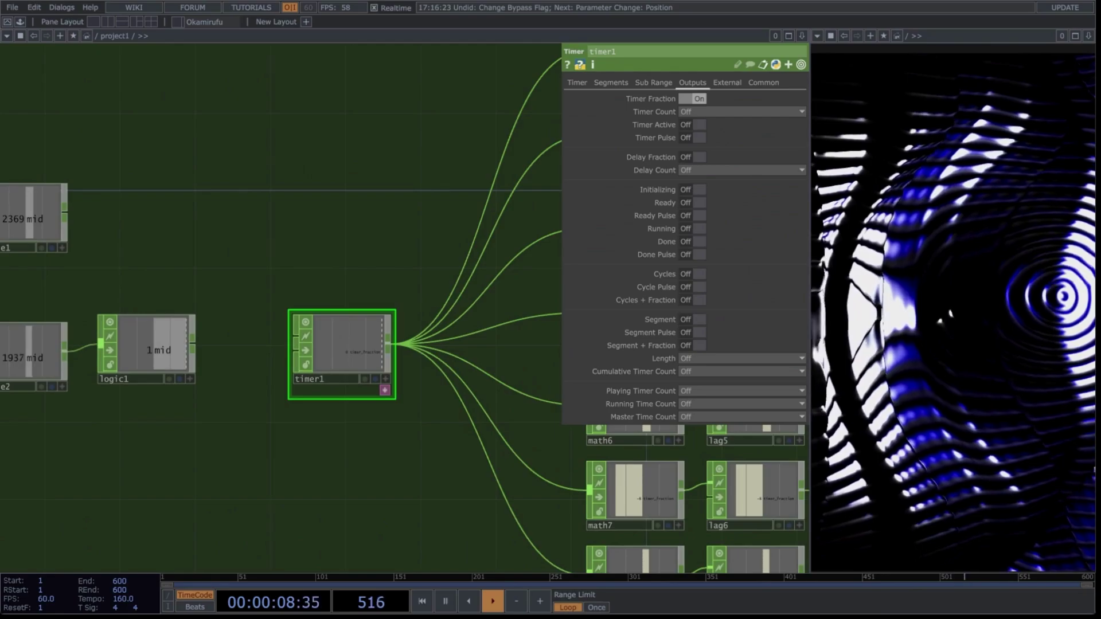
{"action": "left_click", "coordinate": [577, 82]}
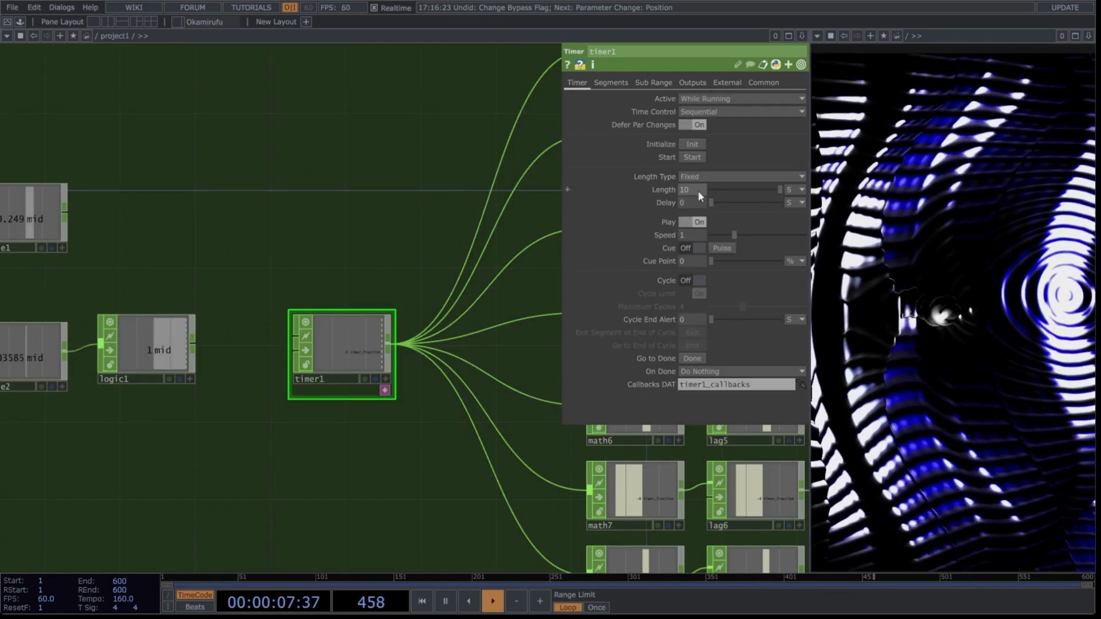
{"action": "left_click_drag", "start_coordinate": [698, 190], "coordinate": [581, 206]}
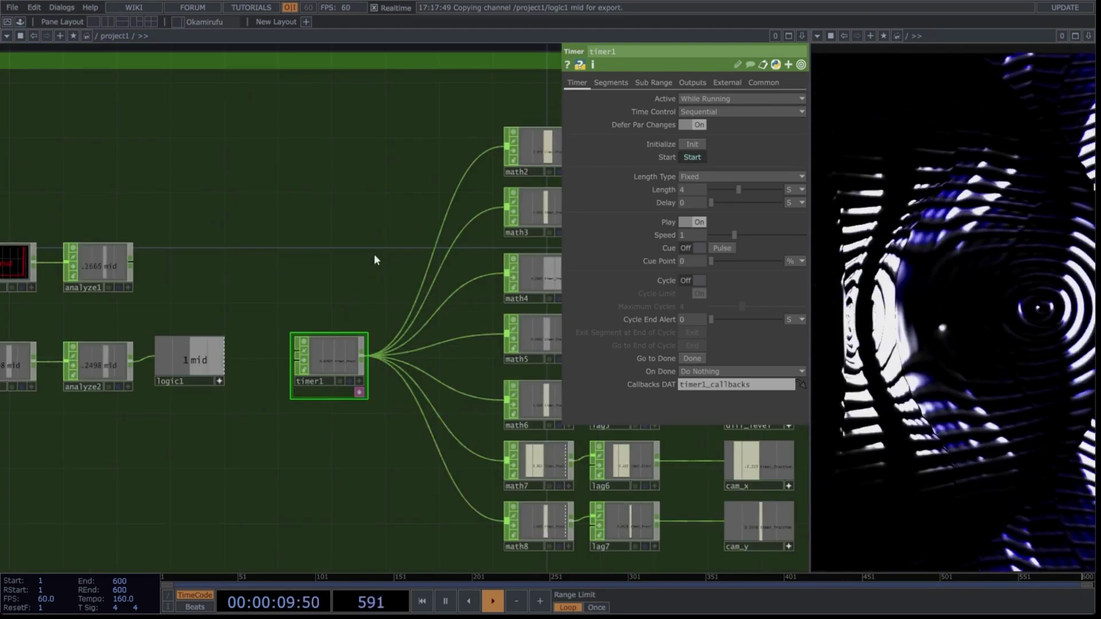
Link the Phase channel of waveField2_Phase_vals to waveField3's Phase.
{"action": "left_click_drag", "start_coordinate": [382, 258], "coordinate": [407, 238]}
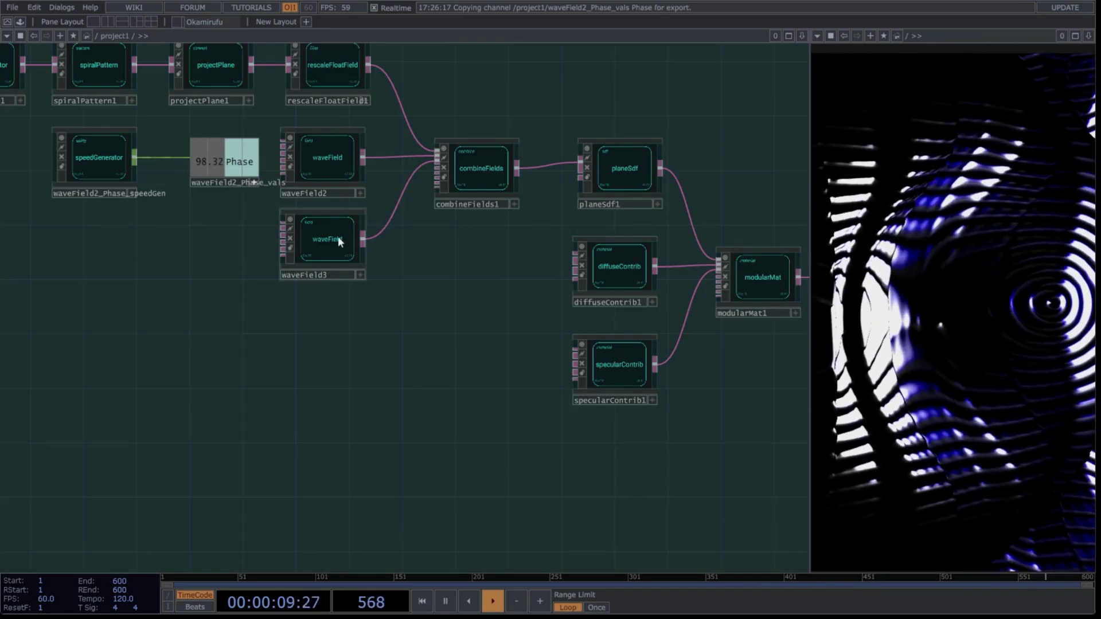
{"action": "left_click", "coordinate": [338, 237]}
{"action": "key", "text": "p"}
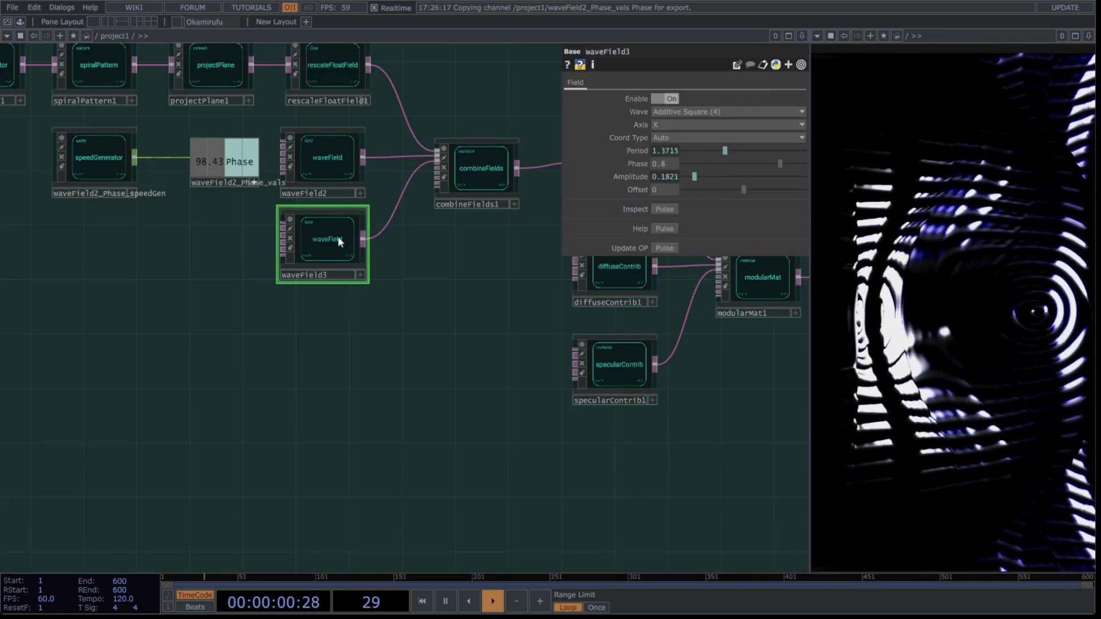
{"action": "left_click_drag", "start_coordinate": [218, 162], "coordinate": [646, 171]}
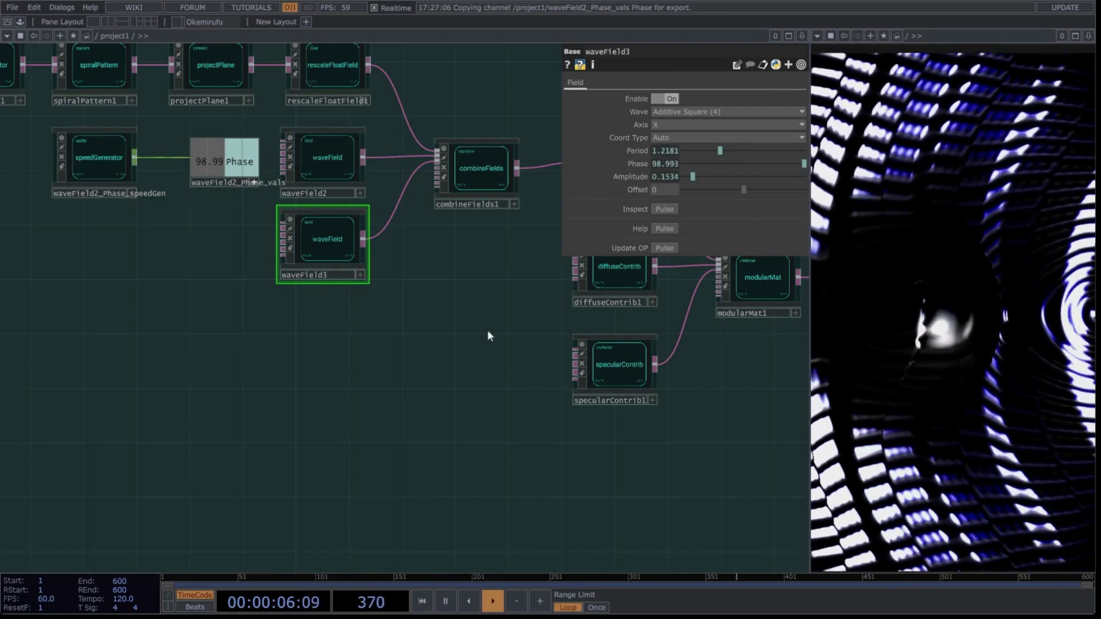
Set specularContrib1's Roughness to 0.77 and its Fresnel to 0.633.
{"action": "left_click_drag", "start_coordinate": [489, 335], "coordinate": [160, 307]}
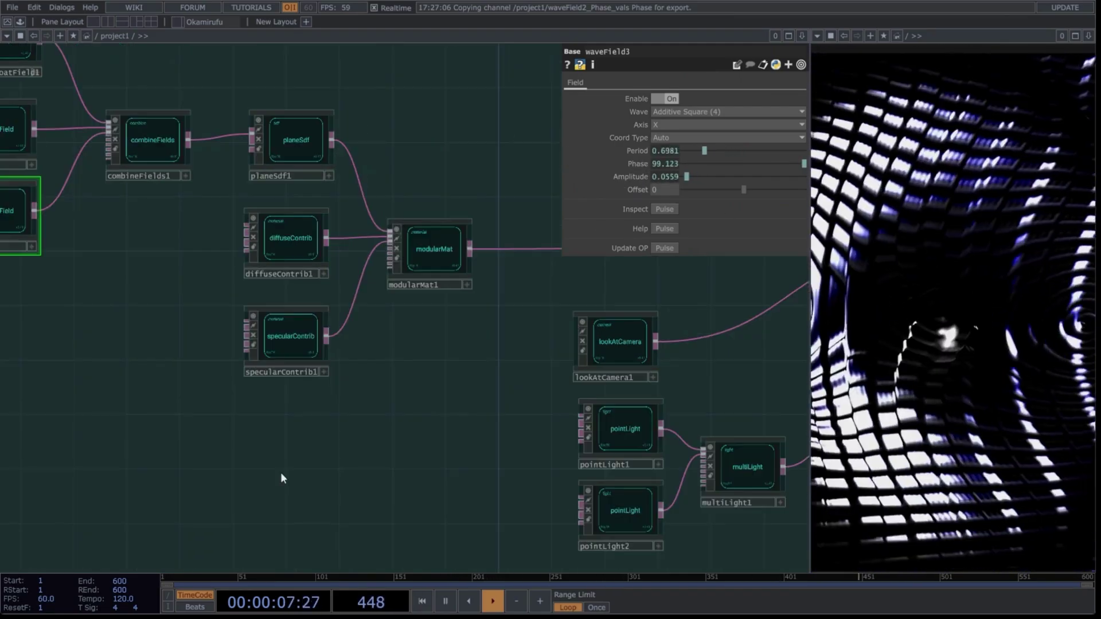
{"action": "left_click", "coordinate": [291, 347]}
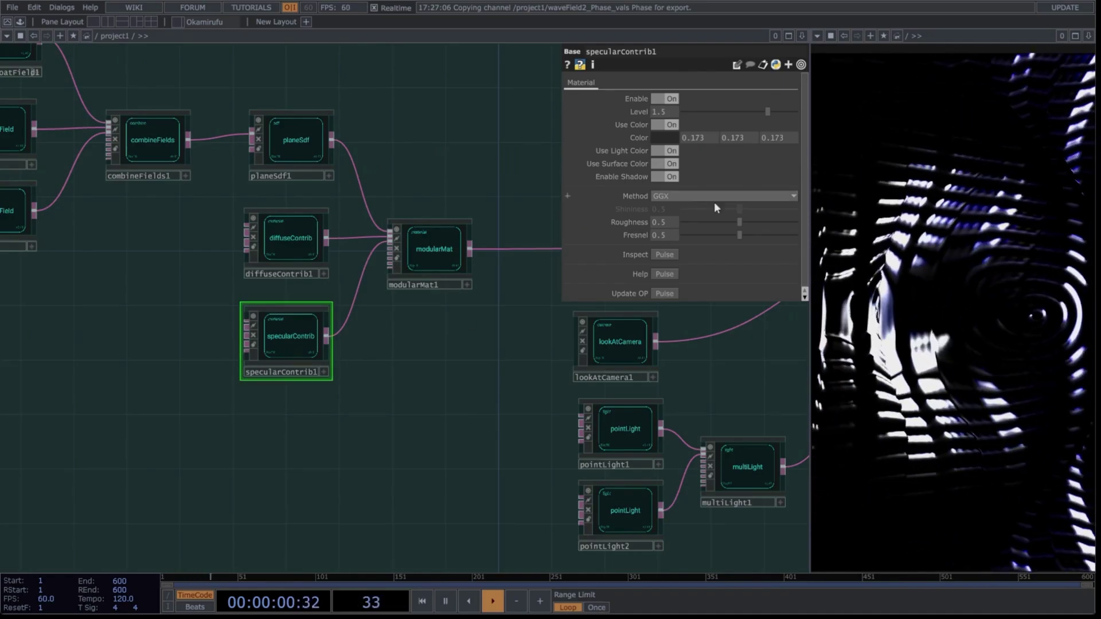
{"action": "left_click", "coordinate": [652, 222]}
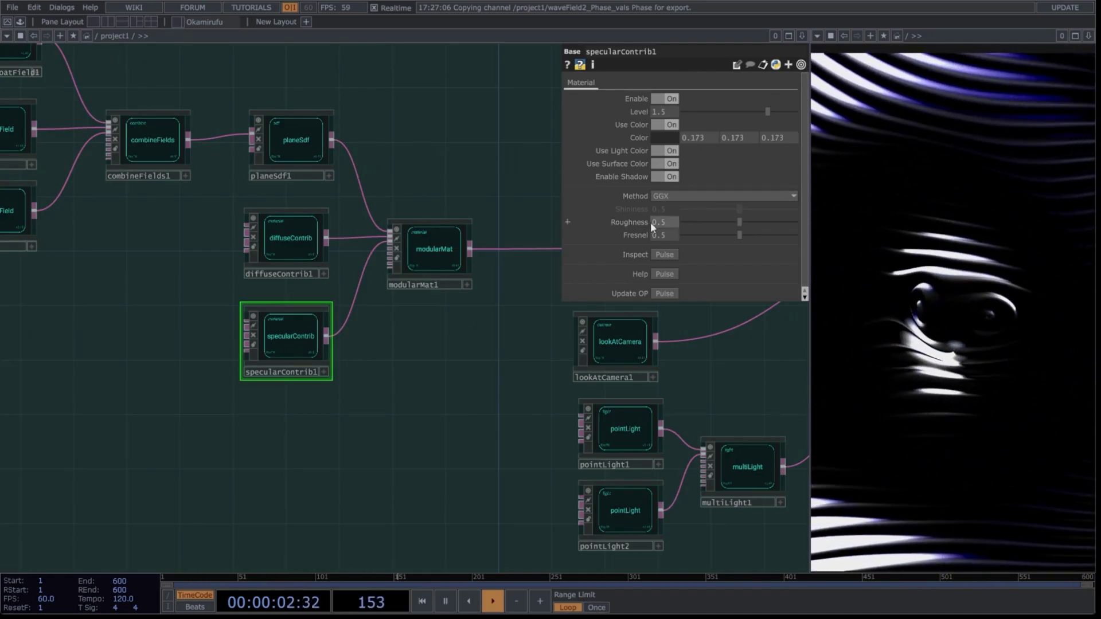
{"action": "type", "text": "0.77"}
{"action": "key", "text": "Tab"}
{"action": "type", "text": "0."}
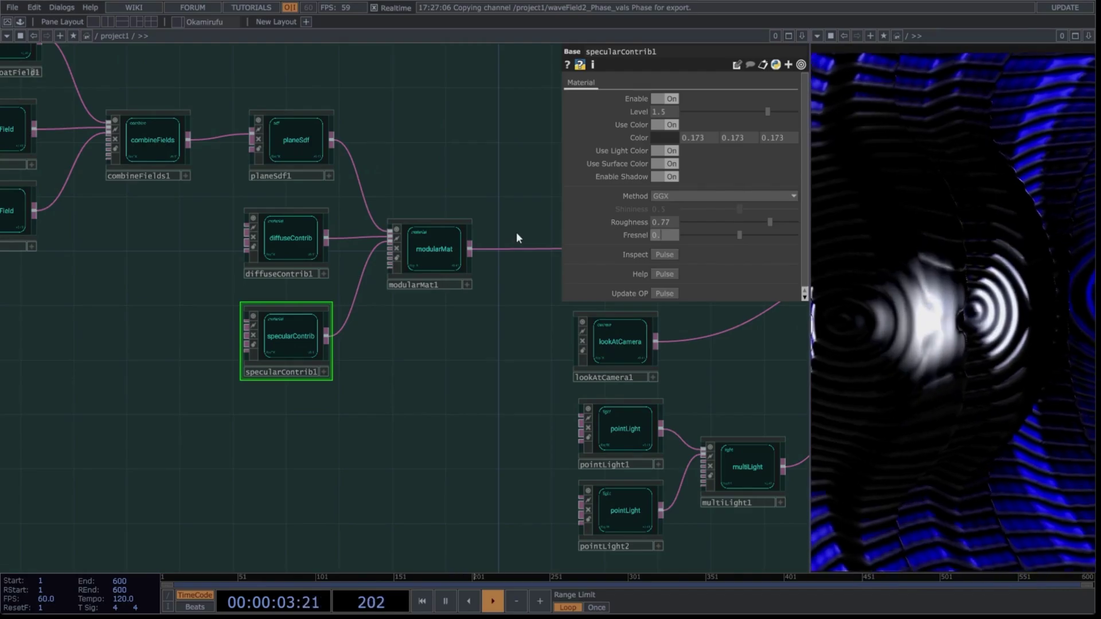
{"action": "type", "text": "633"}
{"action": "key", "text": "Return"}
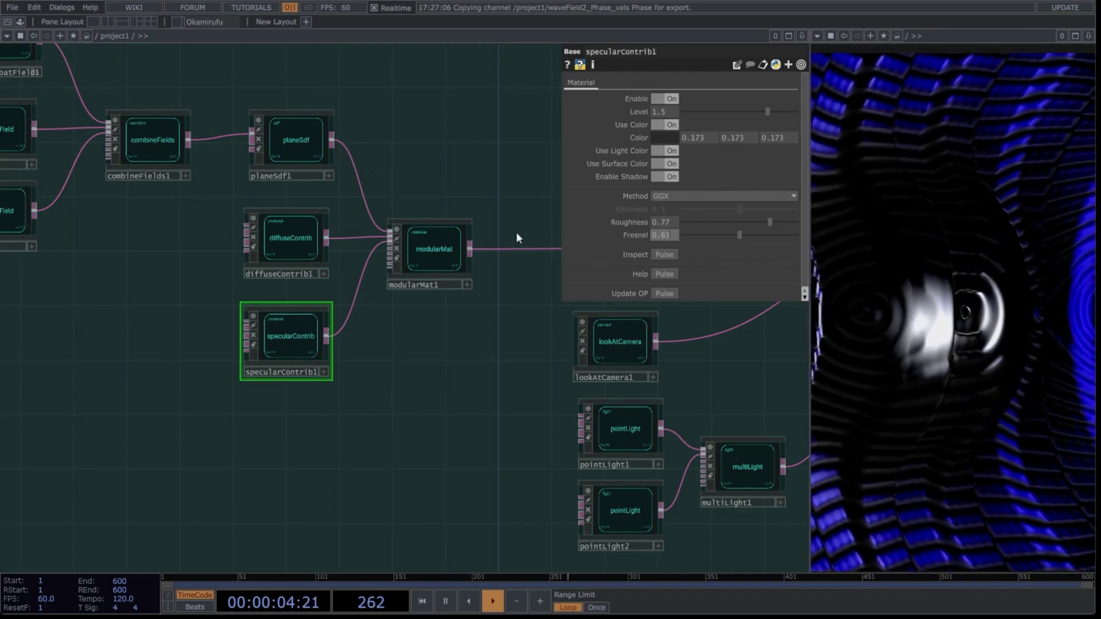
Widen lookAtCamera1's FOV Angle to 100.
{"action": "left_click_drag", "start_coordinate": [511, 425], "coordinate": [220, 273]}
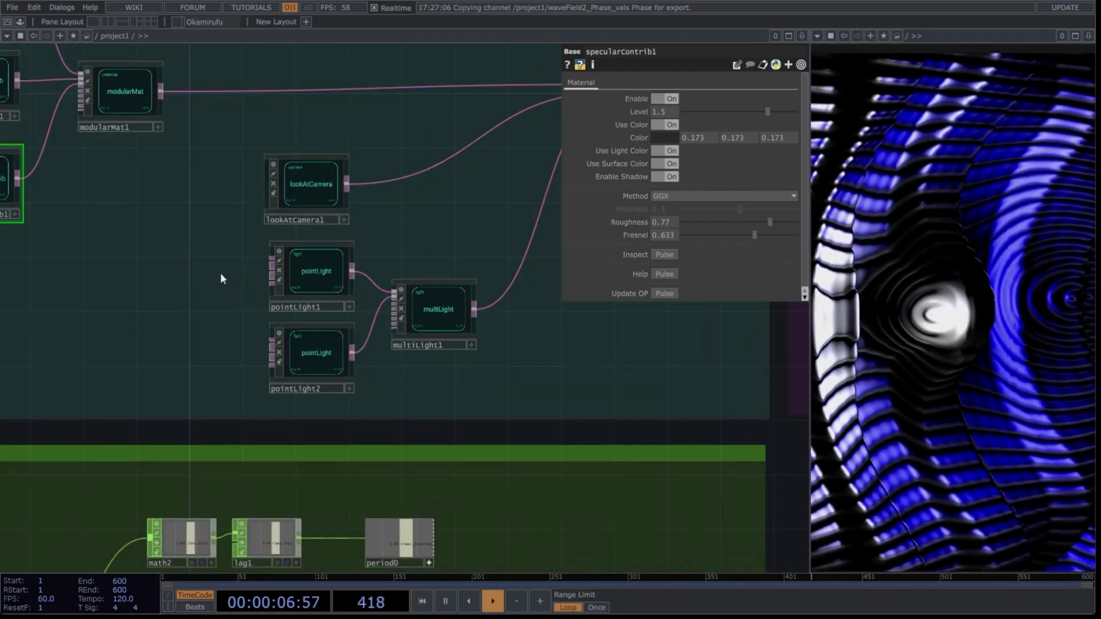
{"action": "left_click", "coordinate": [309, 192]}
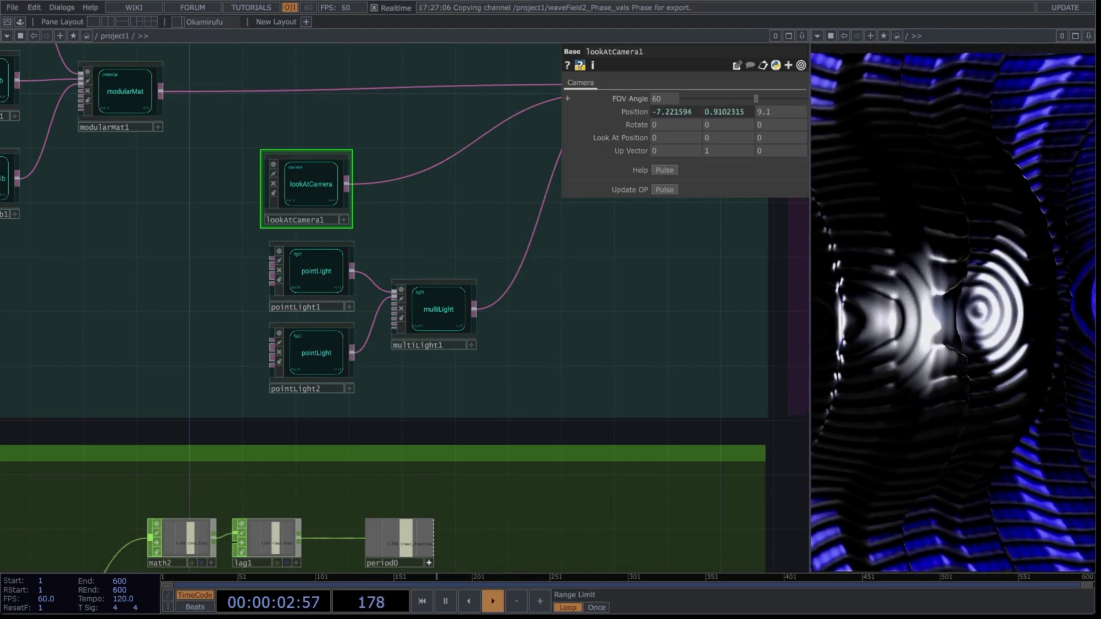
{"action": "left_click_drag", "start_coordinate": [756, 99], "coordinate": [761, 101]}
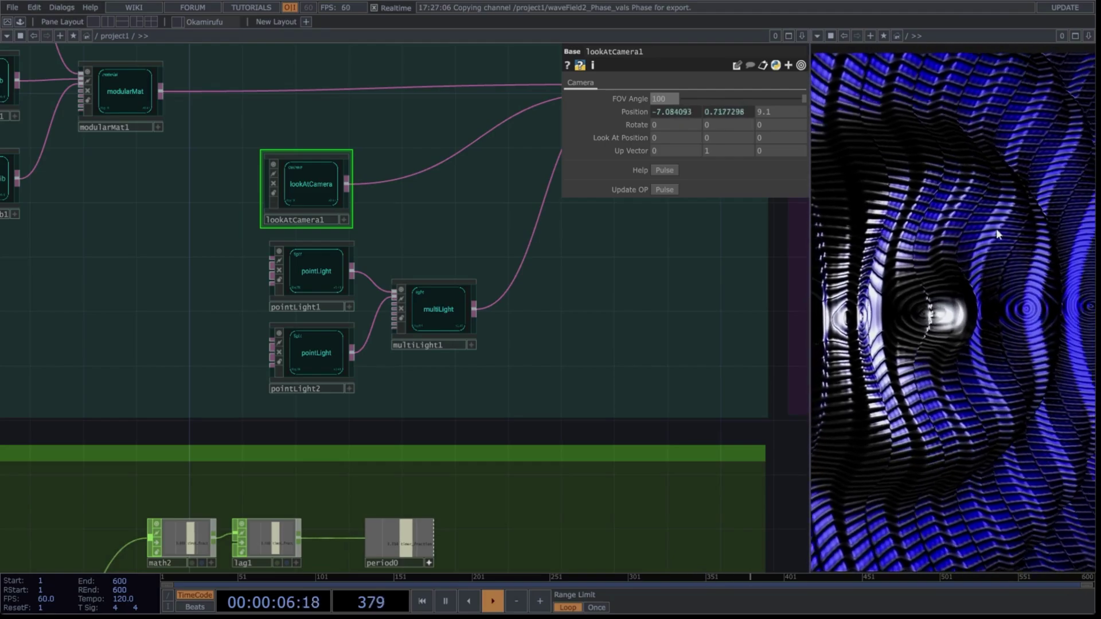
Turn on Clamp Slope for the selected lag operators, lag1 through lag7, in the audio-reactive network.
{"action": "scroll", "coordinate": [722, 373], "scroll_direction": "down", "scroll_amount": 2}
{"action": "left_click_drag", "start_coordinate": [726, 409], "coordinate": [652, 236]}
{"action": "left_click_drag", "start_coordinate": [644, 384], "coordinate": [606, 169]}
{"action": "left_click_drag", "start_coordinate": [488, 263], "coordinate": [531, 319]}
{"action": "left_click", "coordinate": [314, 167]}
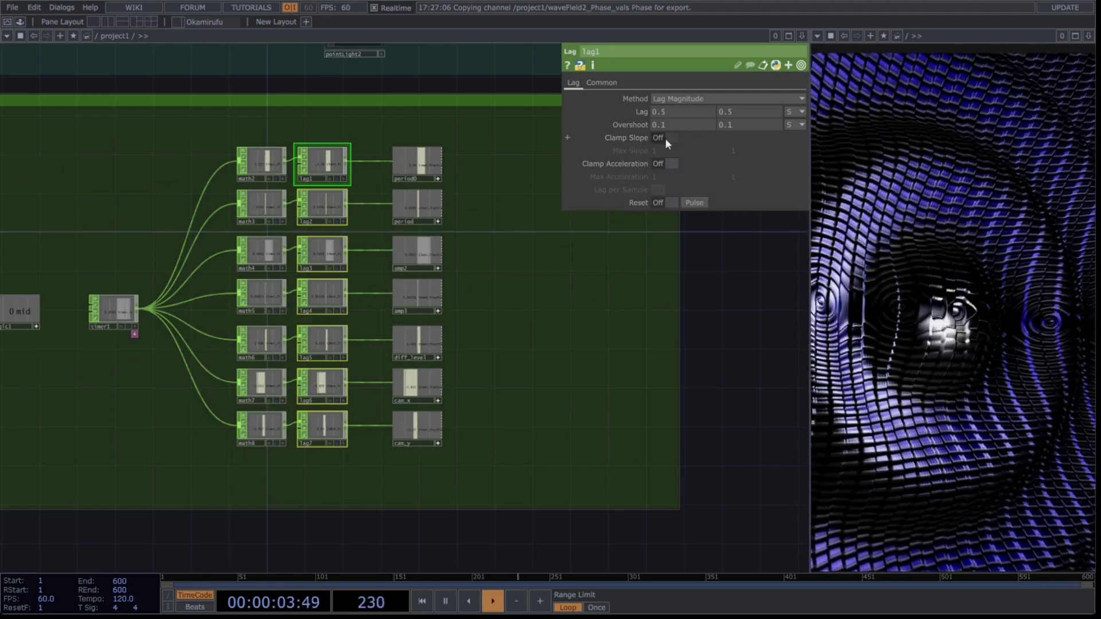
{"action": "left_click", "coordinate": [668, 138]}
{"action": "scroll", "coordinate": [764, 328], "scroll_direction": "down", "scroll_amount": 2}
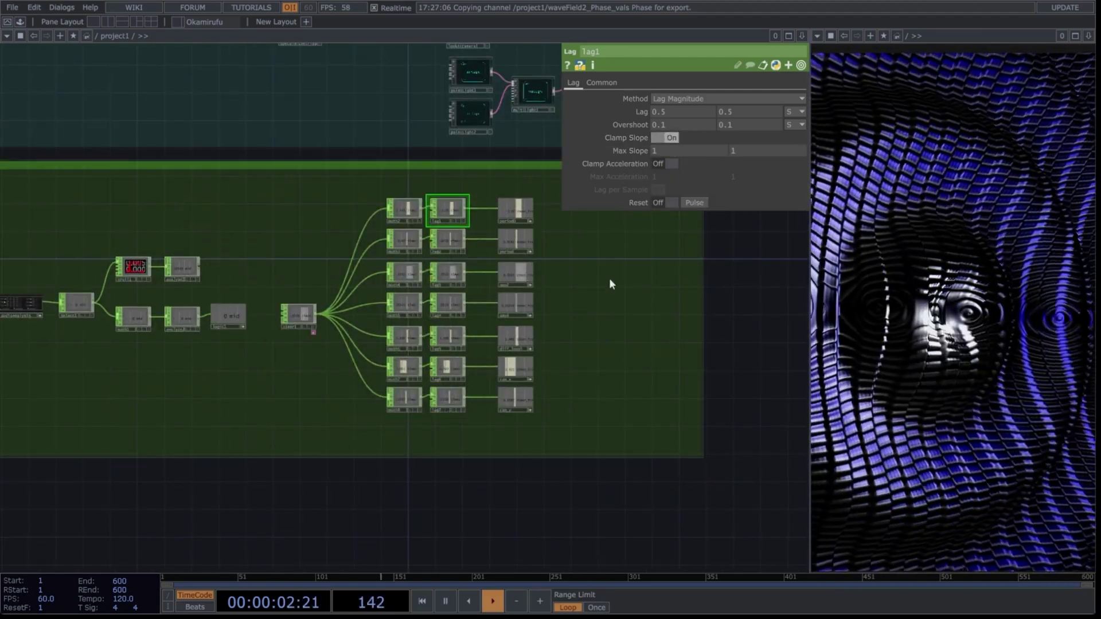
Set pointLight2's Intensity to 0.47.
{"action": "left_click_drag", "start_coordinate": [594, 273], "coordinate": [529, 428]}
{"action": "scroll", "coordinate": [542, 263], "scroll_direction": "up", "scroll_amount": 2}
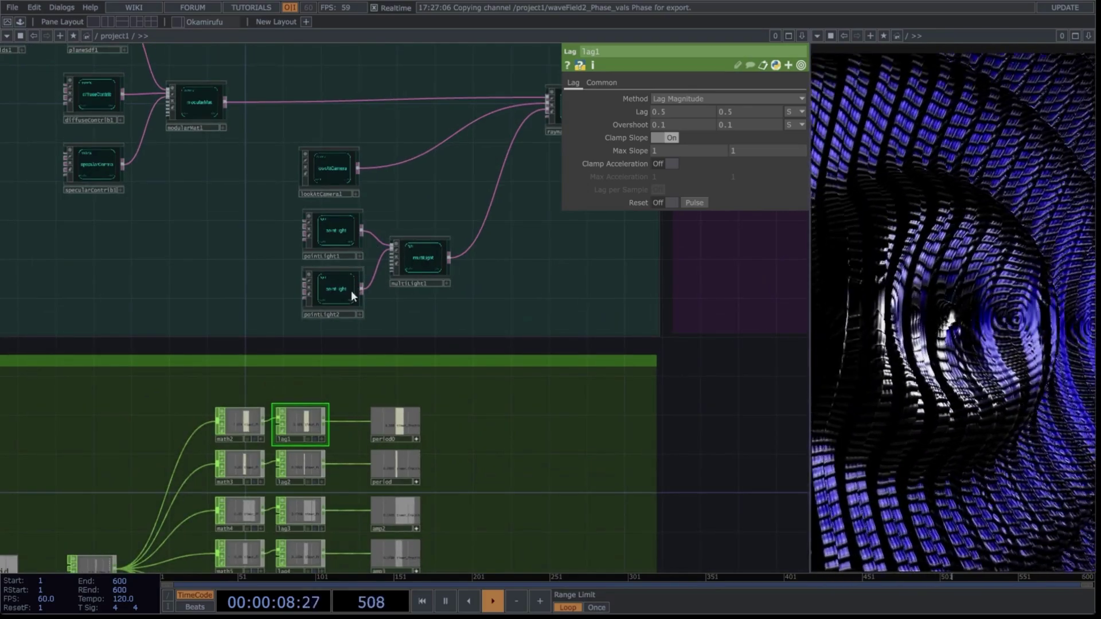
{"action": "left_click", "coordinate": [340, 220]}
{"action": "left_click", "coordinate": [338, 287]}
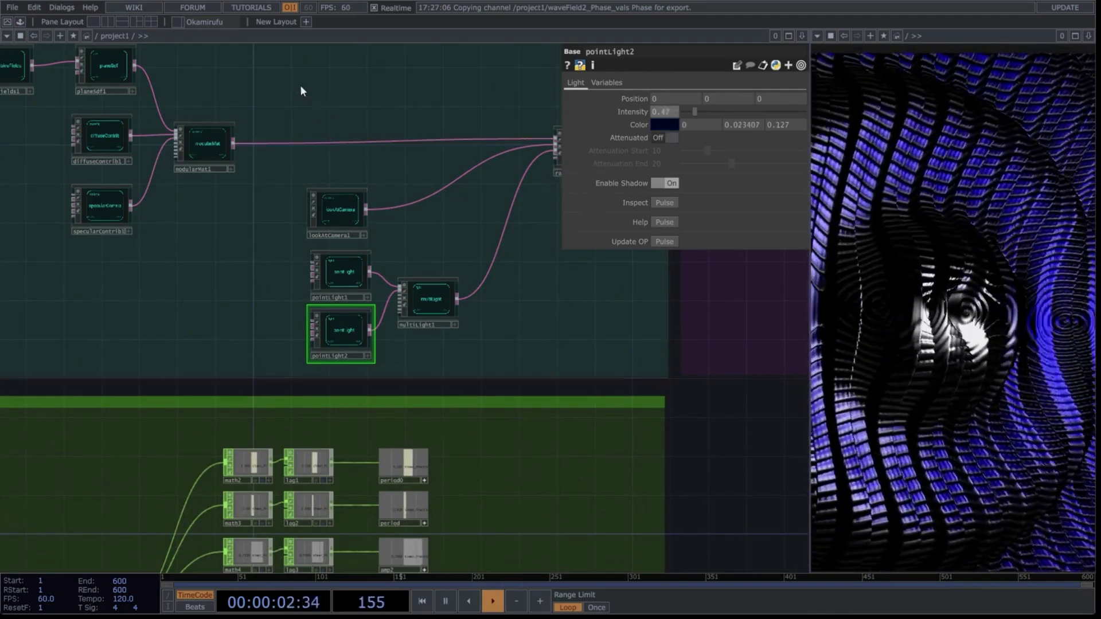
Change diffuseContrib1's Color to a neutral grey of 0.1, 0.1, 0.1.
{"action": "left_click_drag", "start_coordinate": [300, 85], "coordinate": [427, 148]}
{"action": "left_click", "coordinate": [241, 215]}
{"action": "left_click", "coordinate": [242, 263]}
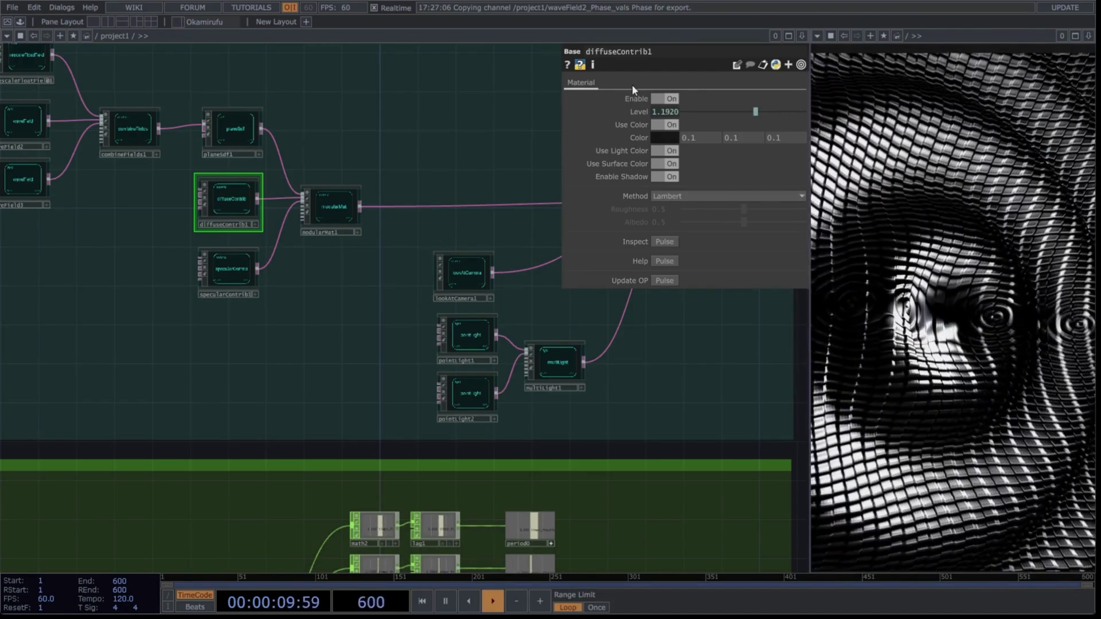
Raise pointLight2's Intensity to 1.61.
{"action": "left_click", "coordinate": [473, 392]}
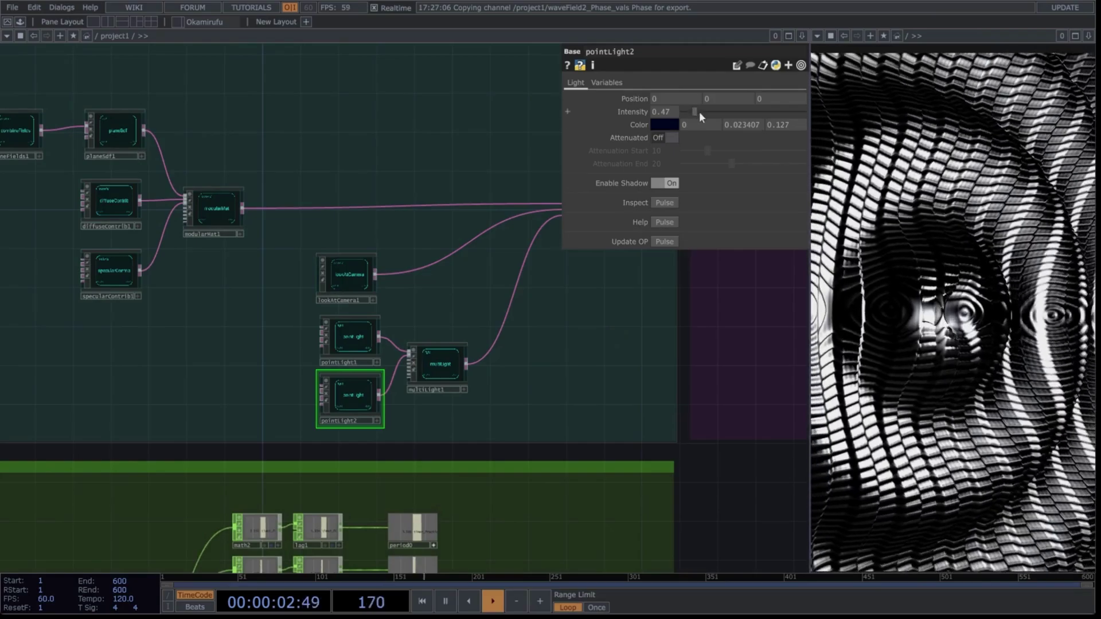
{"action": "mouse_move", "coordinate": [699, 111]}
{"action": "left_mouse_down"}
{"action": "mouse_move", "coordinate": [750, 107]}
{"action": "mouse_move", "coordinate": [721, 111]}
{"action": "left_mouse_up"}
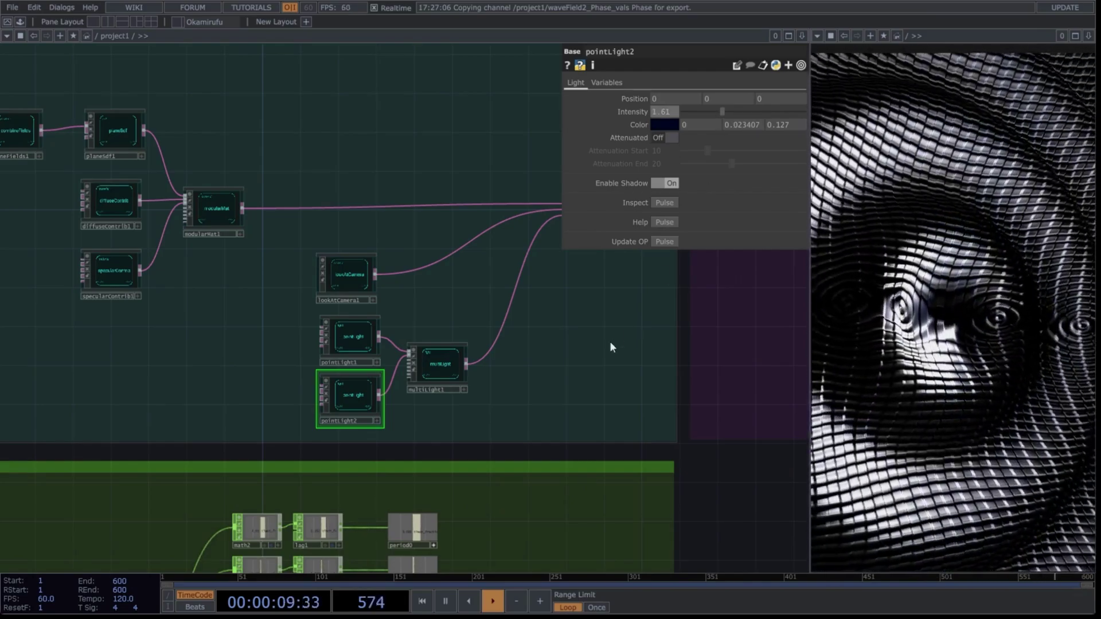
Set waveField1's Period to 0.18.
{"action": "scroll", "coordinate": [610, 342], "scroll_direction": "down", "scroll_amount": 6}
{"action": "scroll", "coordinate": [368, 456], "scroll_direction": "up", "scroll_amount": 8}
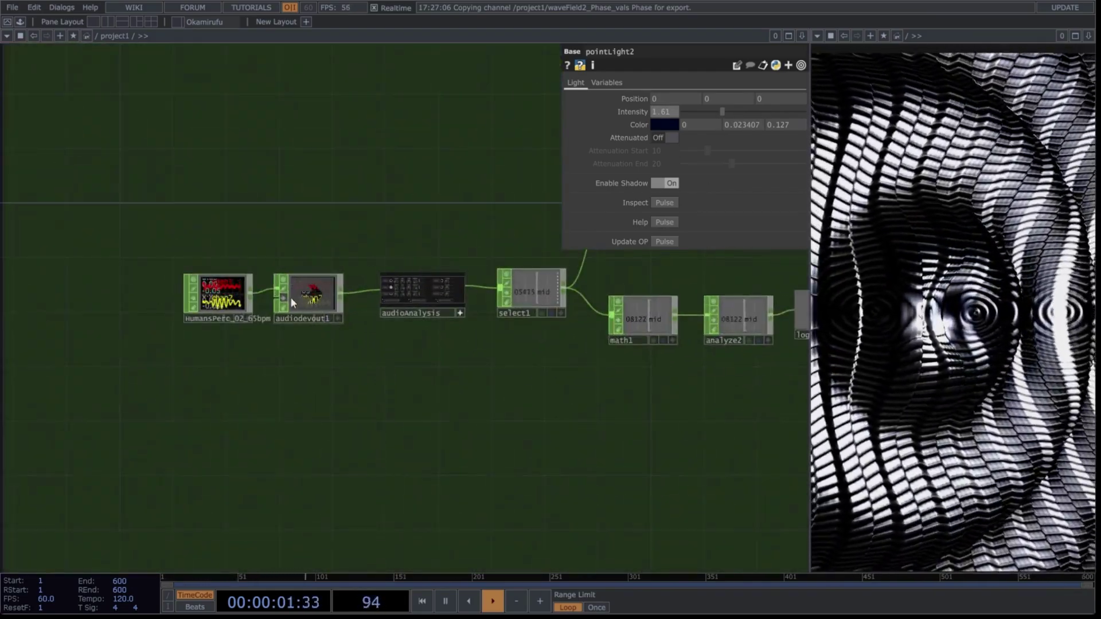
{"action": "scroll", "coordinate": [341, 307], "scroll_direction": "down", "scroll_amount": 3}
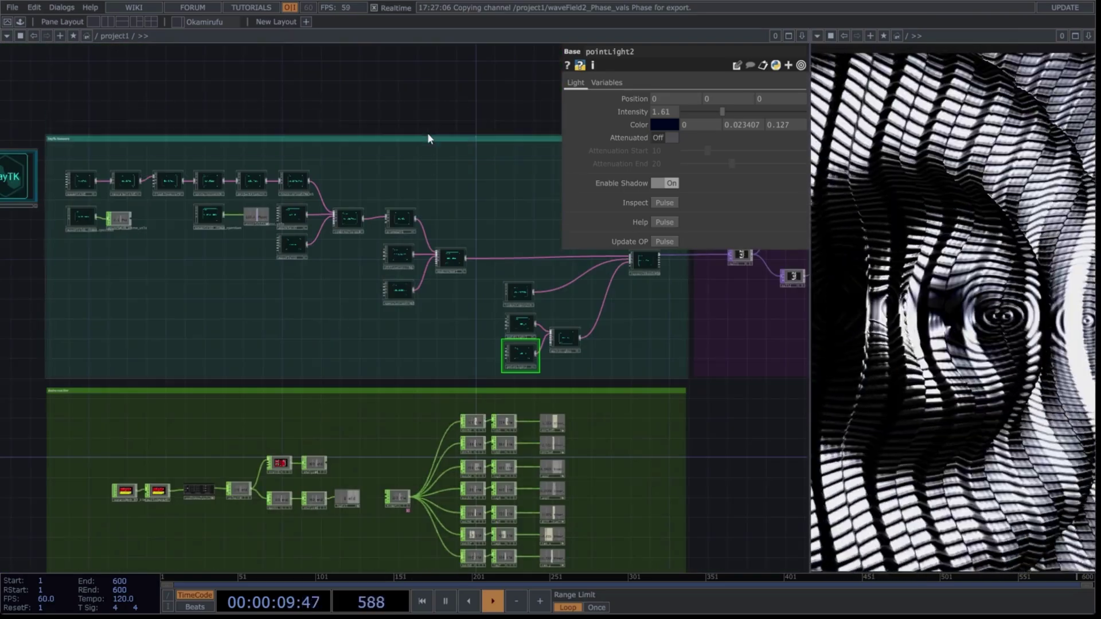
{"action": "left_click_drag", "start_coordinate": [707, 413], "coordinate": [795, 365]}
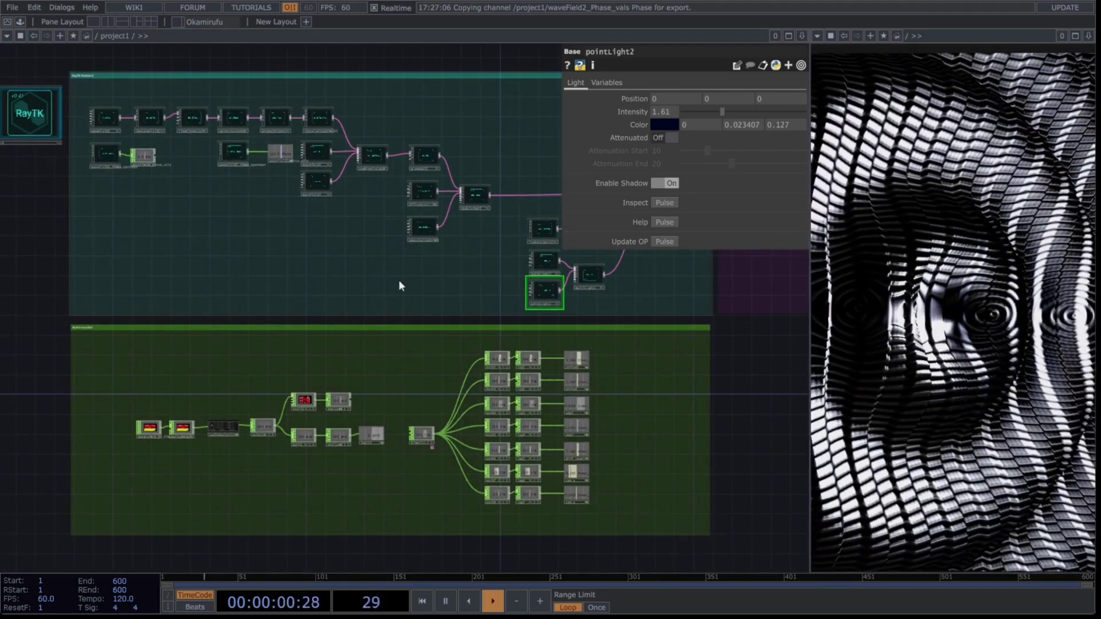
{"action": "left_click_drag", "start_coordinate": [140, 71], "coordinate": [225, 135]}
{"action": "scroll", "coordinate": [225, 135], "scroll_direction": "up", "scroll_amount": 5}
{"action": "left_click", "coordinate": [181, 199]}
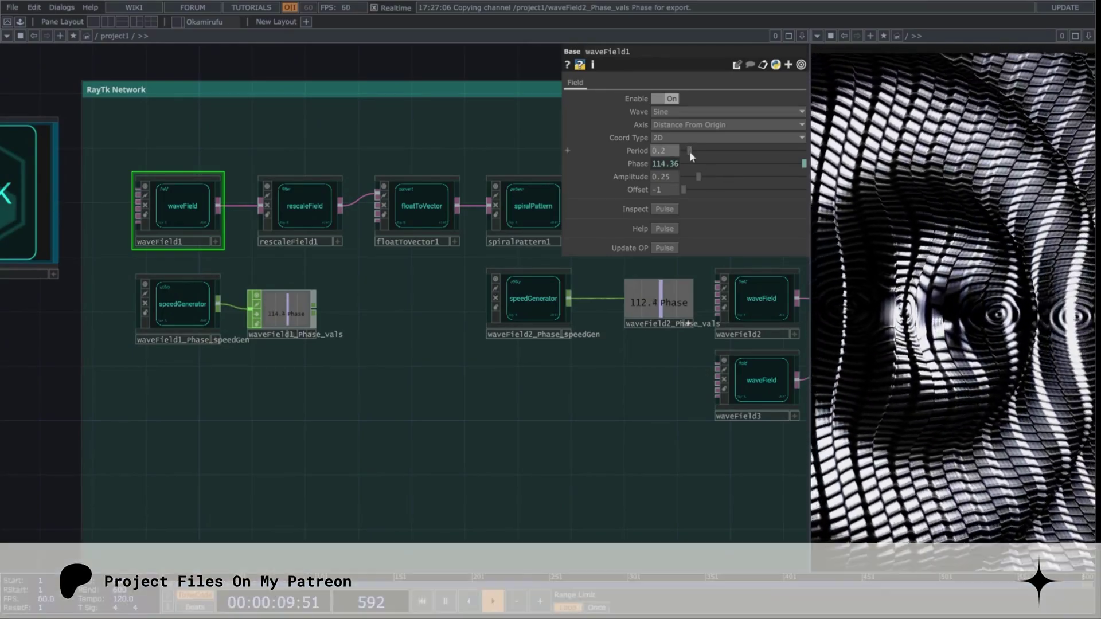
{"action": "mouse_move", "coordinate": [689, 151]}
{"action": "left_mouse_down"}
{"action": "mouse_move", "coordinate": [795, 159]}
{"action": "mouse_move", "coordinate": [690, 163]}
{"action": "left_mouse_up"}
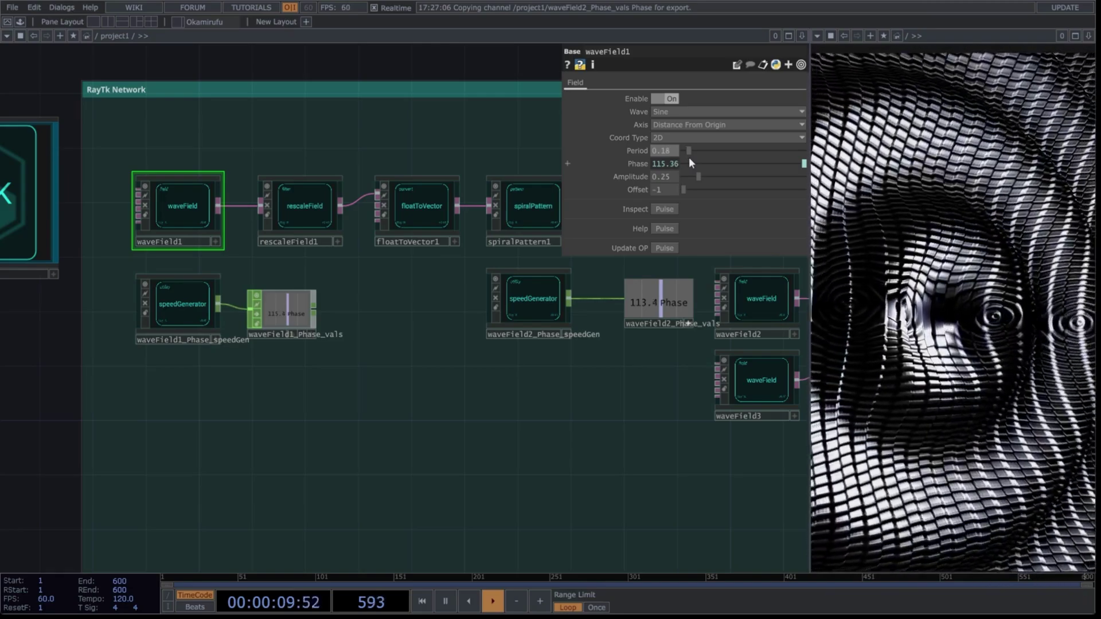
Examine the parameters of waveField2, waveField3, combineFields1 and spiralPattern1 in the RayTK network.
{"action": "left_click_drag", "start_coordinate": [421, 384], "coordinate": [221, 321]}
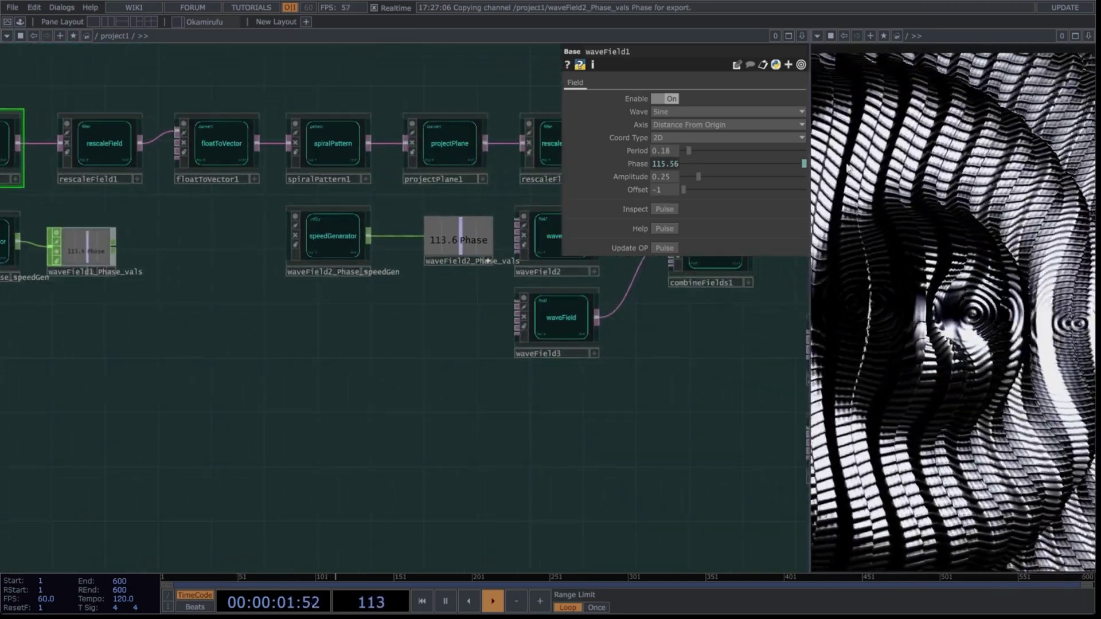
{"action": "scroll", "coordinate": [585, 407], "scroll_direction": "down", "scroll_amount": 3}
{"action": "left_click_drag", "start_coordinate": [542, 364], "coordinate": [362, 297]}
{"action": "left_click", "coordinate": [384, 222]}
{"action": "left_click", "coordinate": [387, 278]}
{"action": "scroll", "coordinate": [445, 349], "scroll_direction": "up", "scroll_amount": 3}
{"action": "left_click_drag", "start_coordinate": [377, 379], "coordinate": [412, 446]}
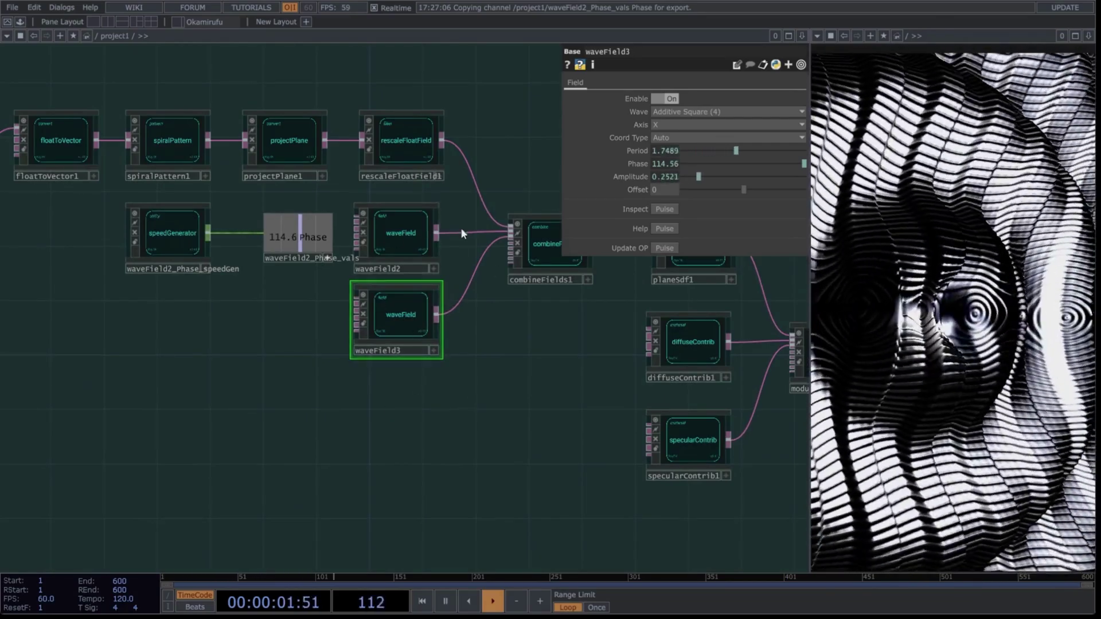
{"action": "left_click_drag", "start_coordinate": [347, 419], "coordinate": [180, 451]}
{"action": "left_click", "coordinate": [385, 274]}
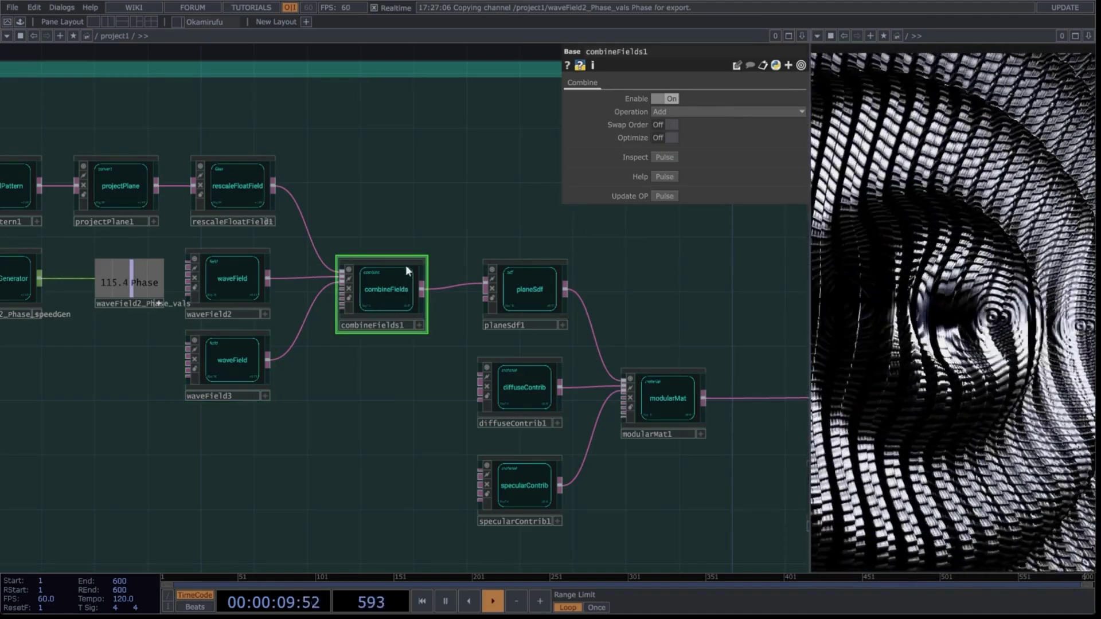
{"action": "scroll", "coordinate": [406, 246], "scroll_direction": "down", "scroll_amount": 4}
{"action": "left_click_drag", "start_coordinate": [164, 418], "coordinate": [310, 403]}
{"action": "left_click", "coordinate": [343, 200]}
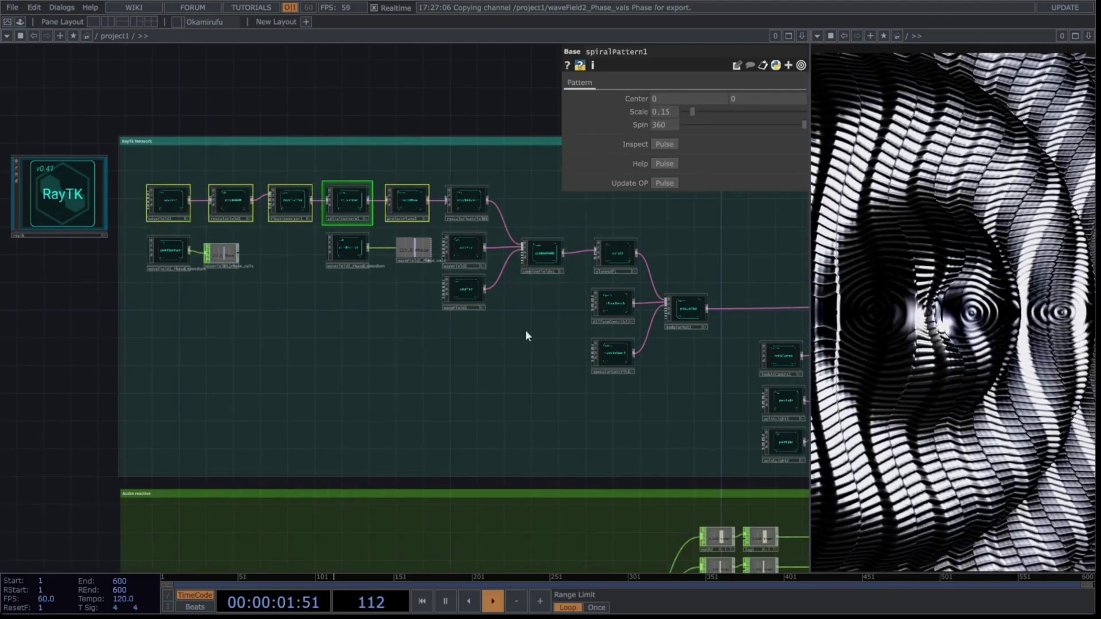
Set waveField3's Offset to about -0.267 and change its Wave type to Sine.
{"action": "scroll", "coordinate": [487, 291], "scroll_direction": "up", "scroll_amount": 5}
{"action": "left_click_drag", "start_coordinate": [464, 387], "coordinate": [452, 415]}
{"action": "left_click", "coordinate": [310, 212]}
{"action": "left_click_drag", "start_coordinate": [351, 231], "coordinate": [335, 285]}
{"action": "left_click", "coordinate": [281, 366]}
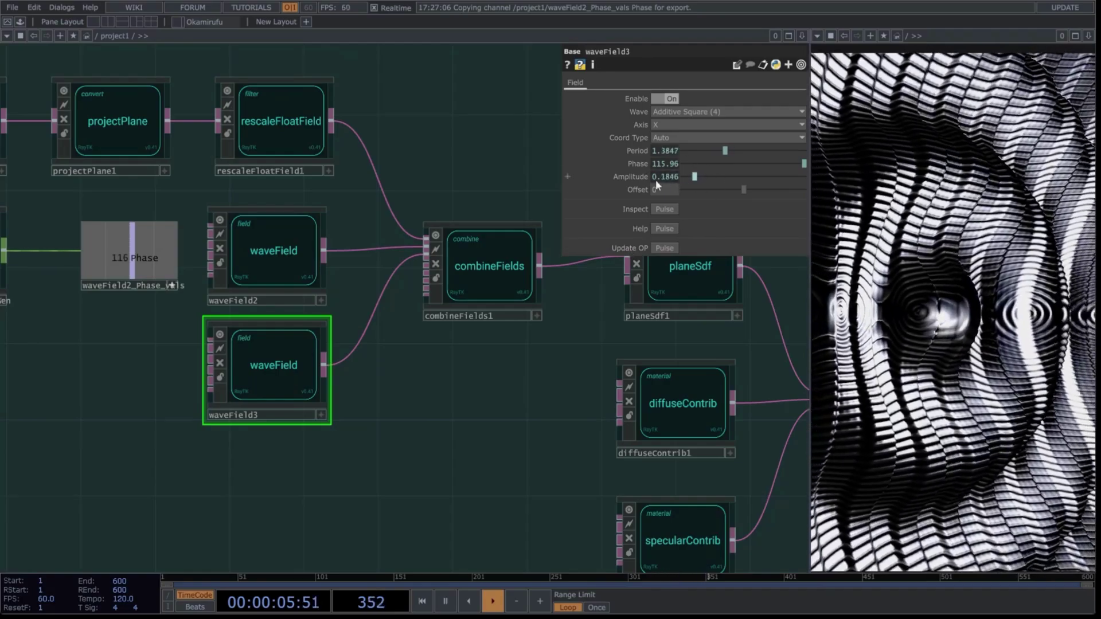
{"action": "mouse_move", "coordinate": [749, 191]}
{"action": "left_mouse_down"}
{"action": "mouse_move", "coordinate": [783, 194]}
{"action": "mouse_move", "coordinate": [716, 197]}
{"action": "mouse_move", "coordinate": [731, 197]}
{"action": "left_mouse_up"}
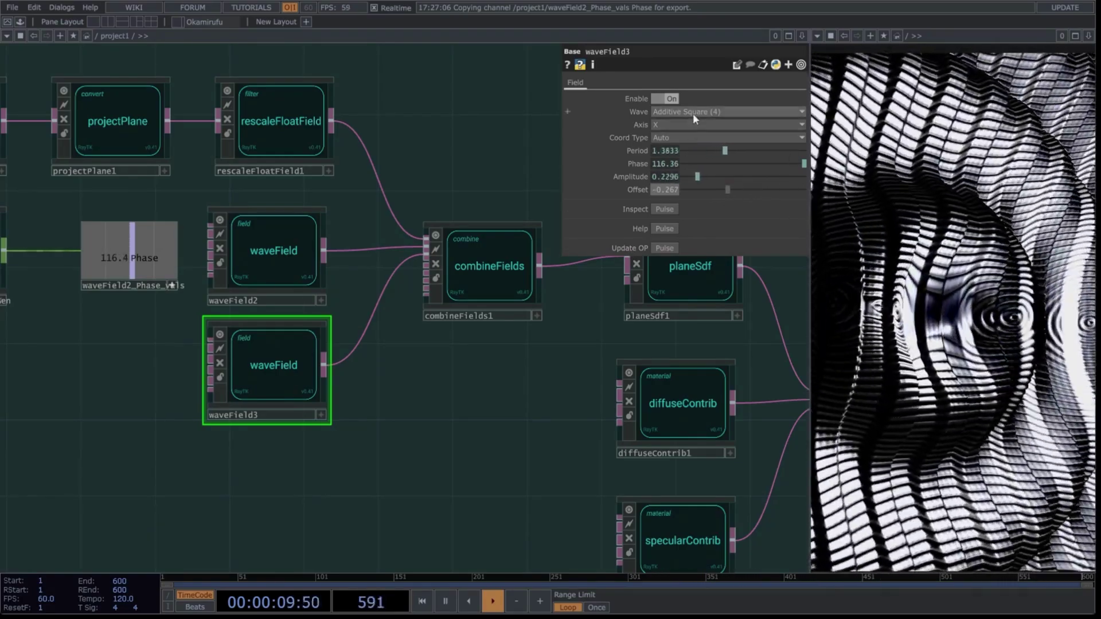
{"action": "left_click", "coordinate": [693, 112]}
{"action": "left_click", "coordinate": [682, 124]}
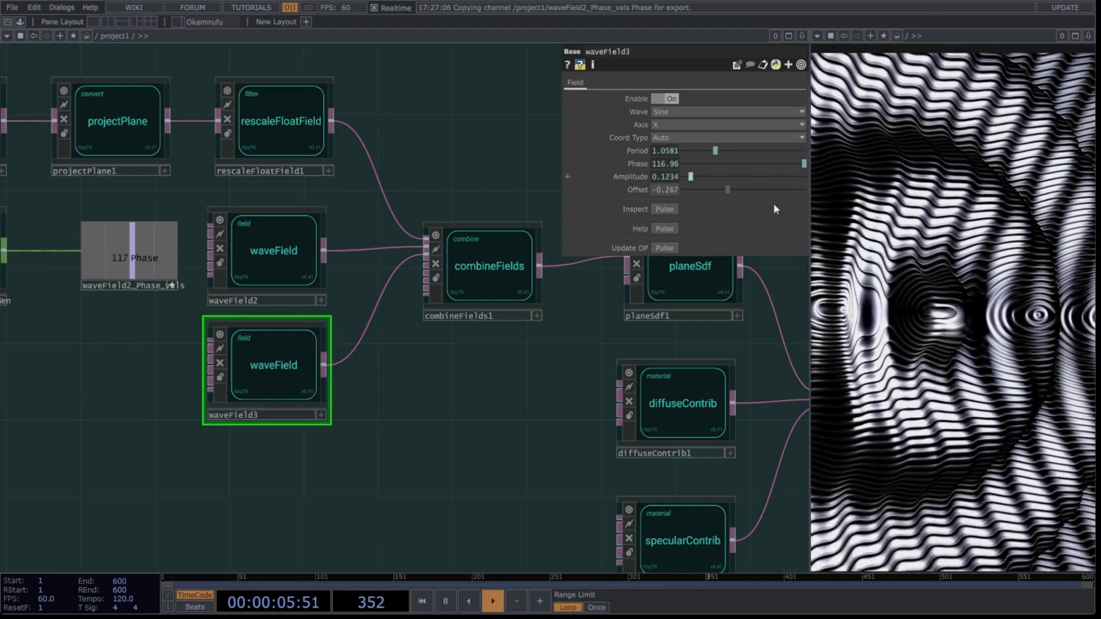
Try Y and Z as waveField3's Axis and set it back to X.
{"action": "left_click", "coordinate": [673, 122]}
{"action": "left_click", "coordinate": [666, 148]}
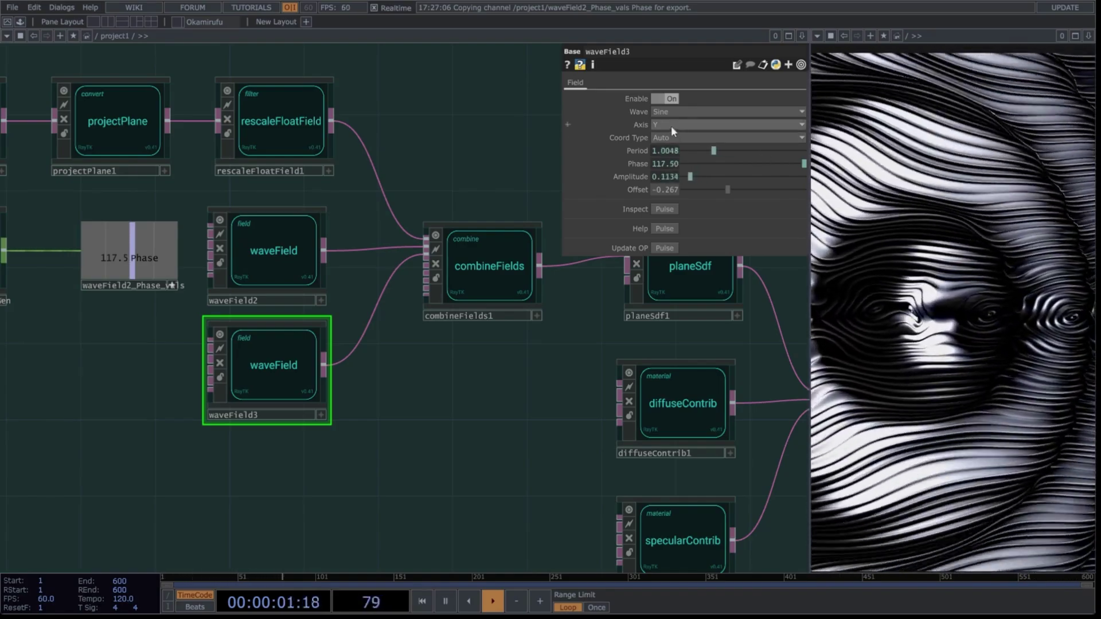
{"action": "left_click", "coordinate": [671, 125]}
{"action": "left_click", "coordinate": [661, 162]}
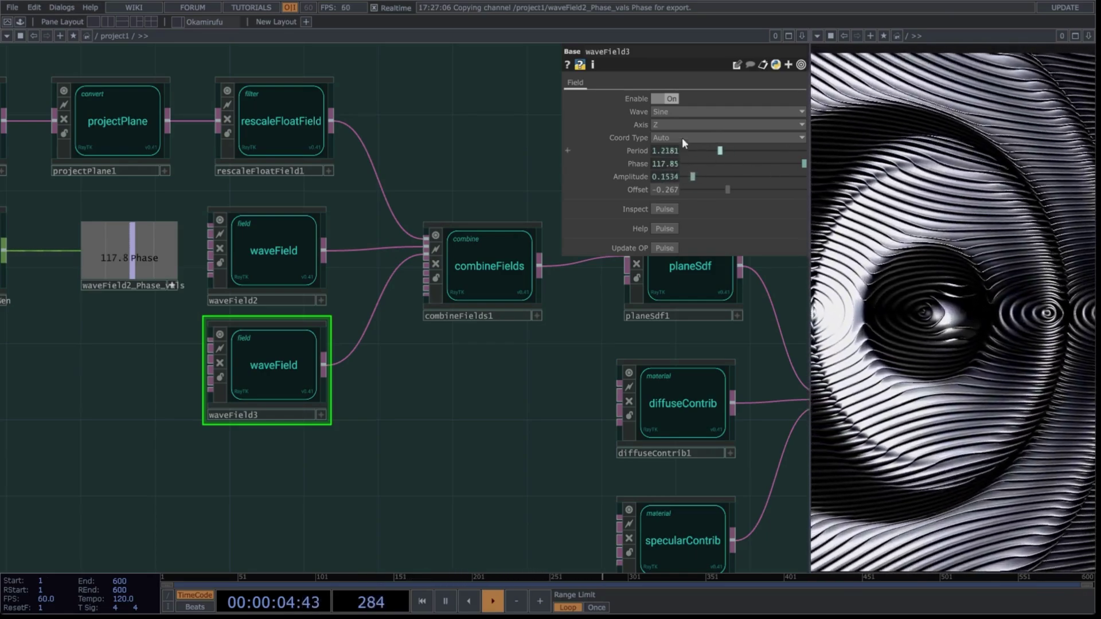
{"action": "left_click", "coordinate": [664, 124]}
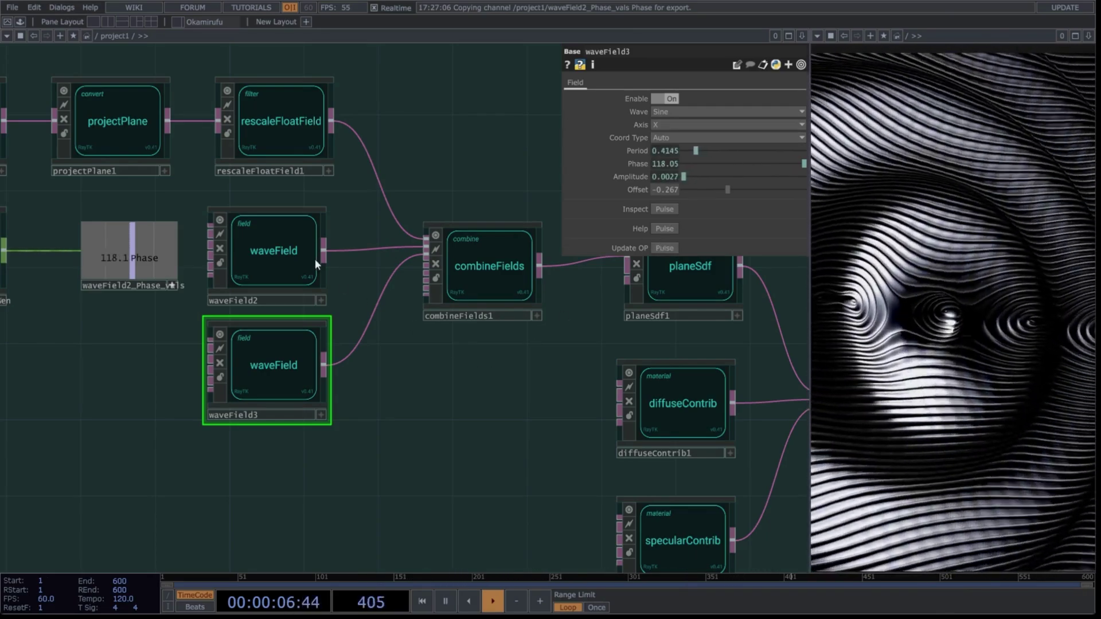
Change diffuseContrib1's Color to a dark orange of about 0.104, 0.05669, 0.
{"action": "left_click", "coordinate": [301, 255]}
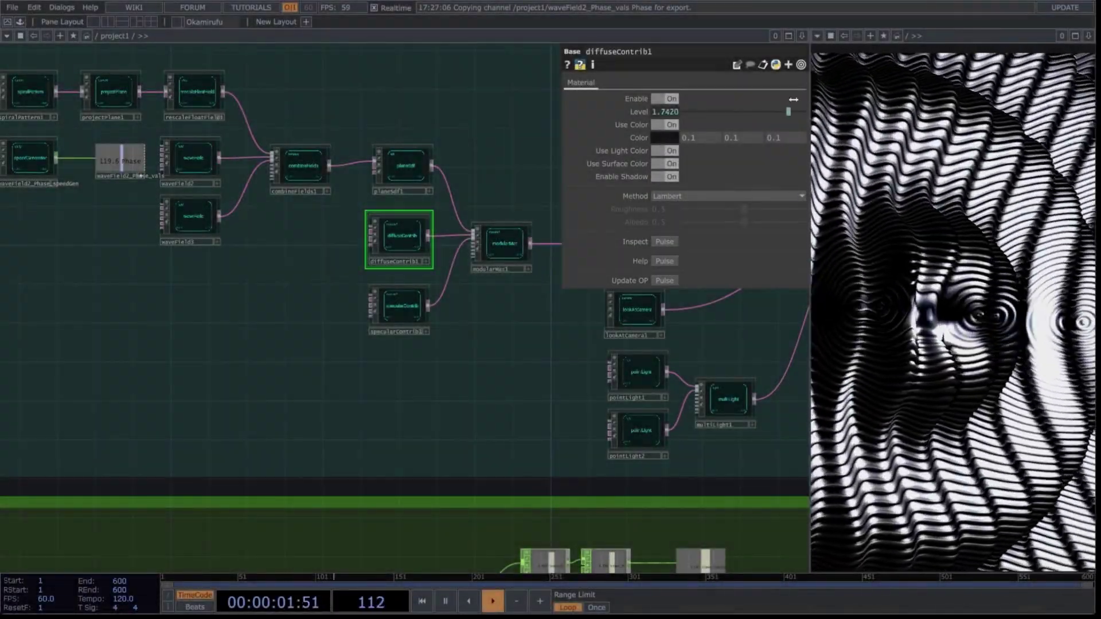
{"action": "left_click", "coordinate": [674, 137]}
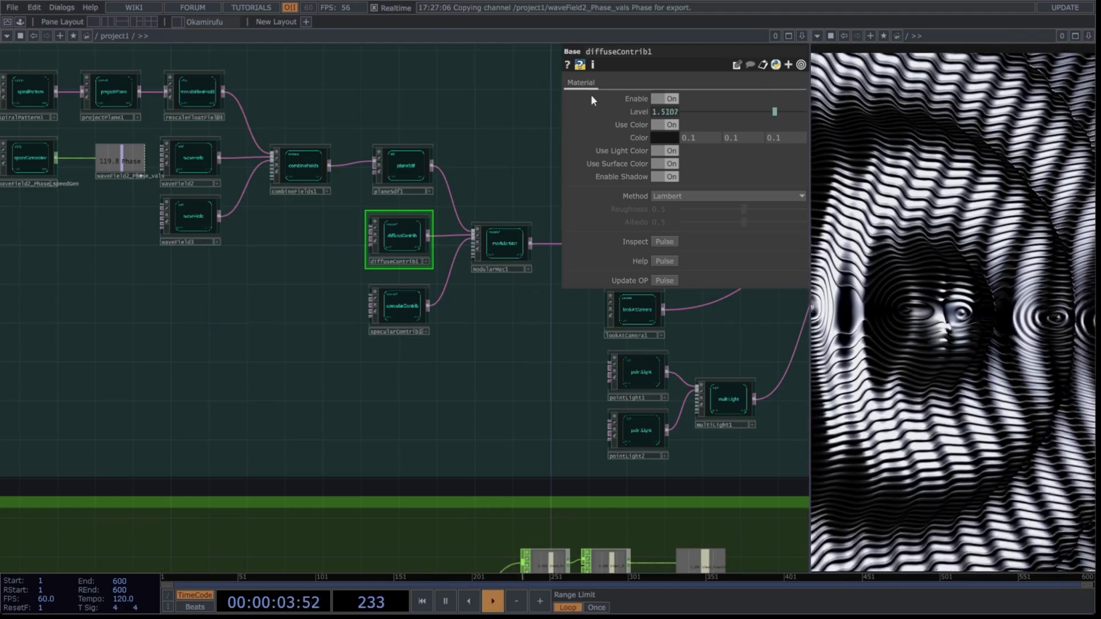
{"action": "left_click", "coordinate": [591, 93]}
{"action": "left_click", "coordinate": [571, 97]}
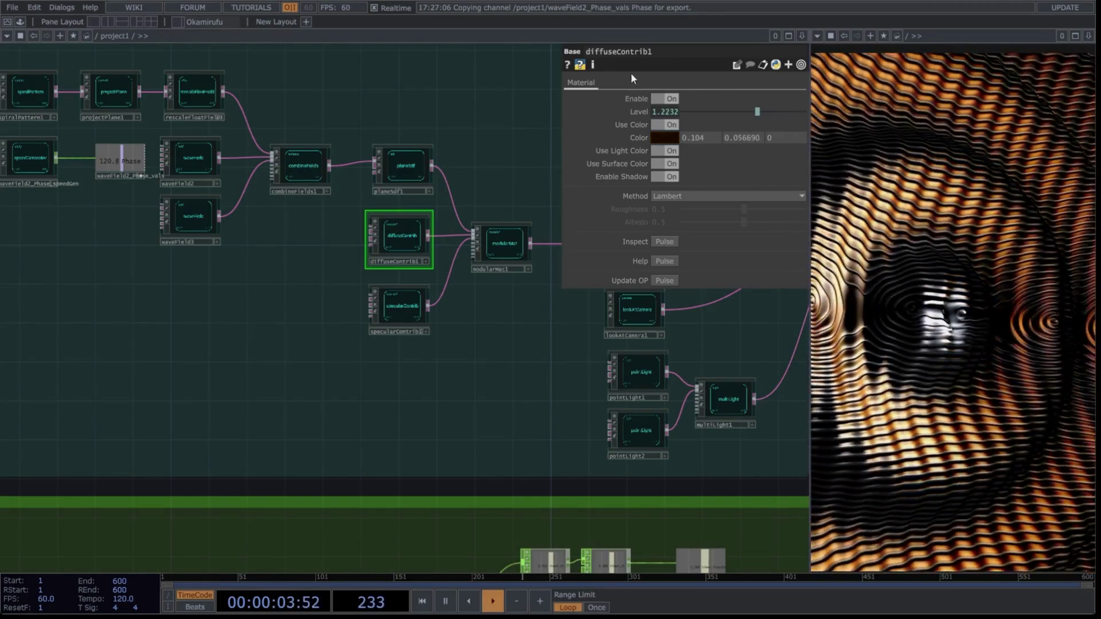
{"action": "left_click", "coordinate": [408, 304]}
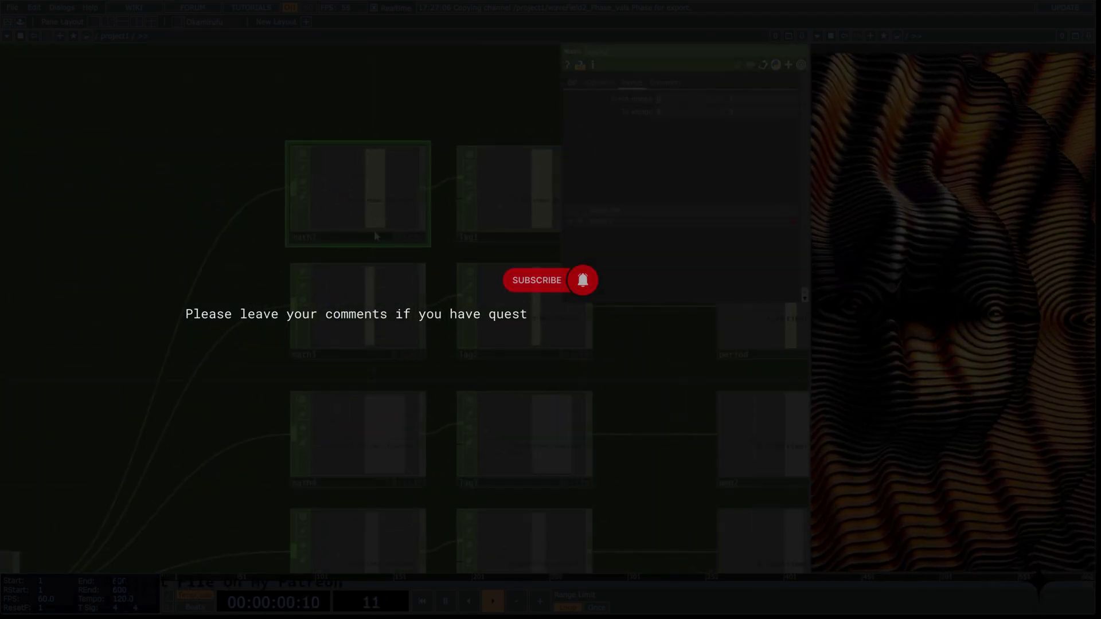
{"action": "left_click_drag", "start_coordinate": [98, 465], "coordinate": [258, 358]}
{"action": "scroll", "coordinate": [258, 359], "scroll_direction": "up", "scroll_amount": 3}
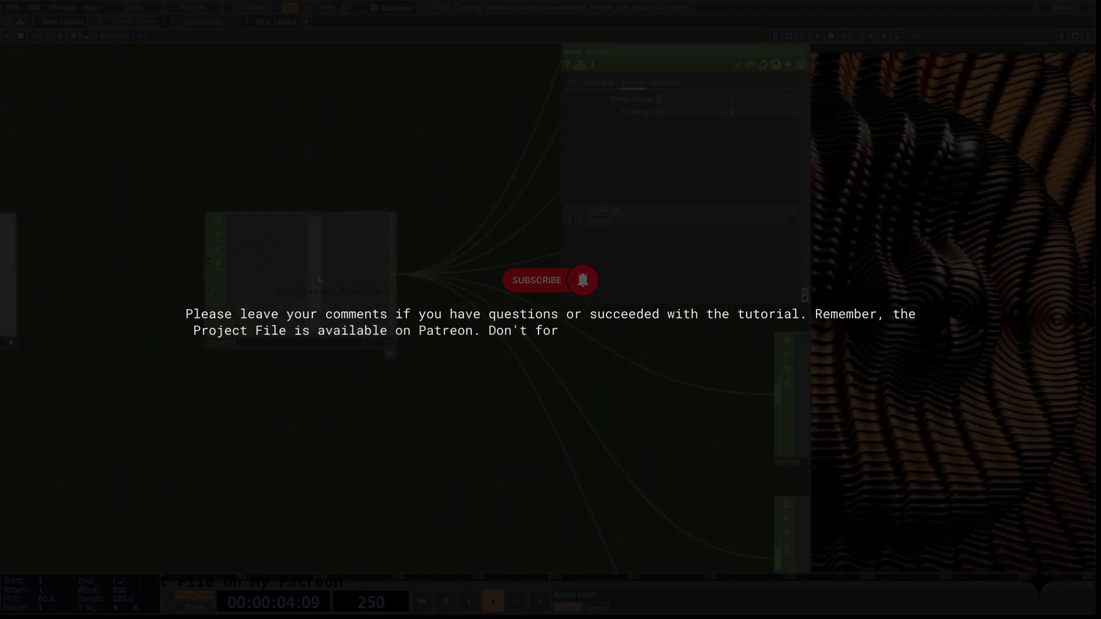
{"action": "left_click", "coordinate": [318, 293]}
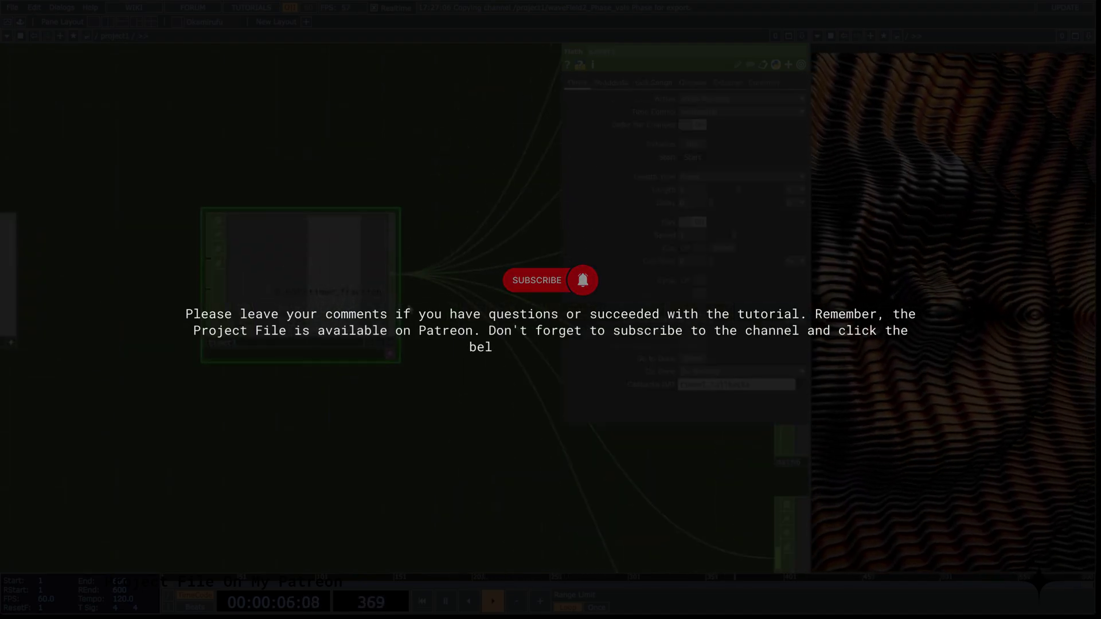